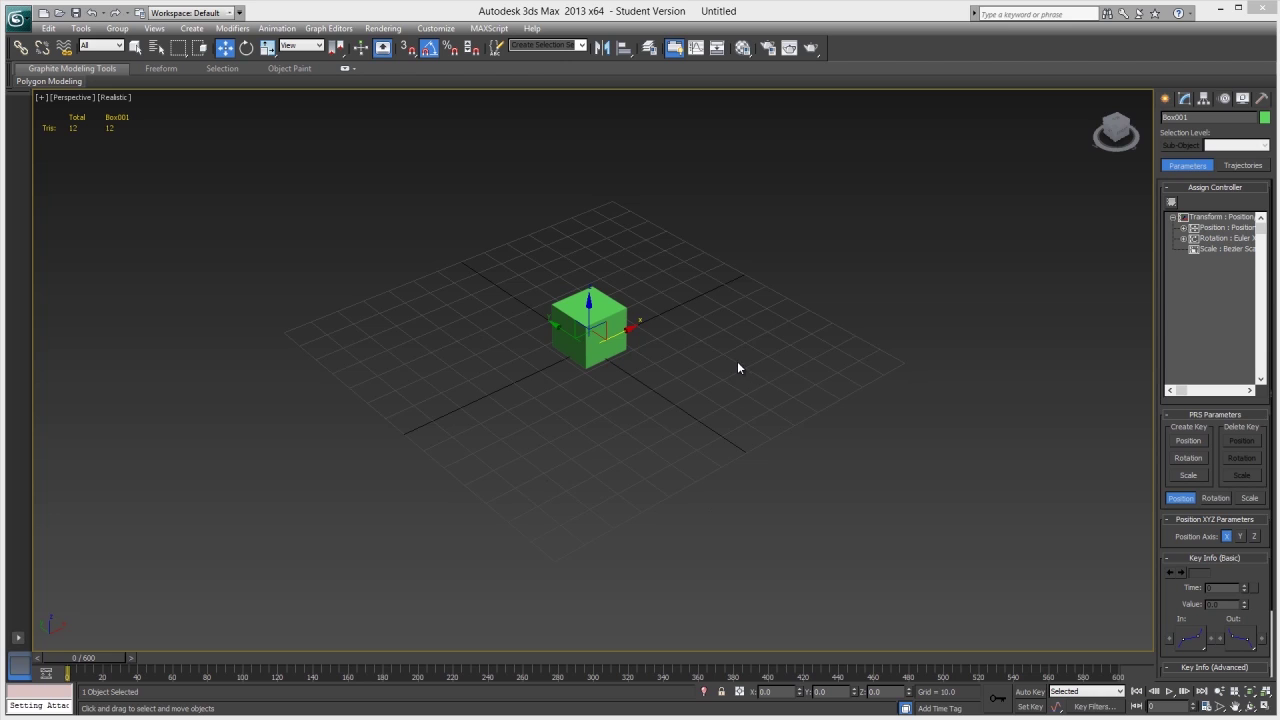
- Draw a square Rectangle spline on the grid and move it down-left in front of the green box
{"action": "scroll", "coordinate": [638, 366], "scroll_direction": "up", "scroll_amount": 4}
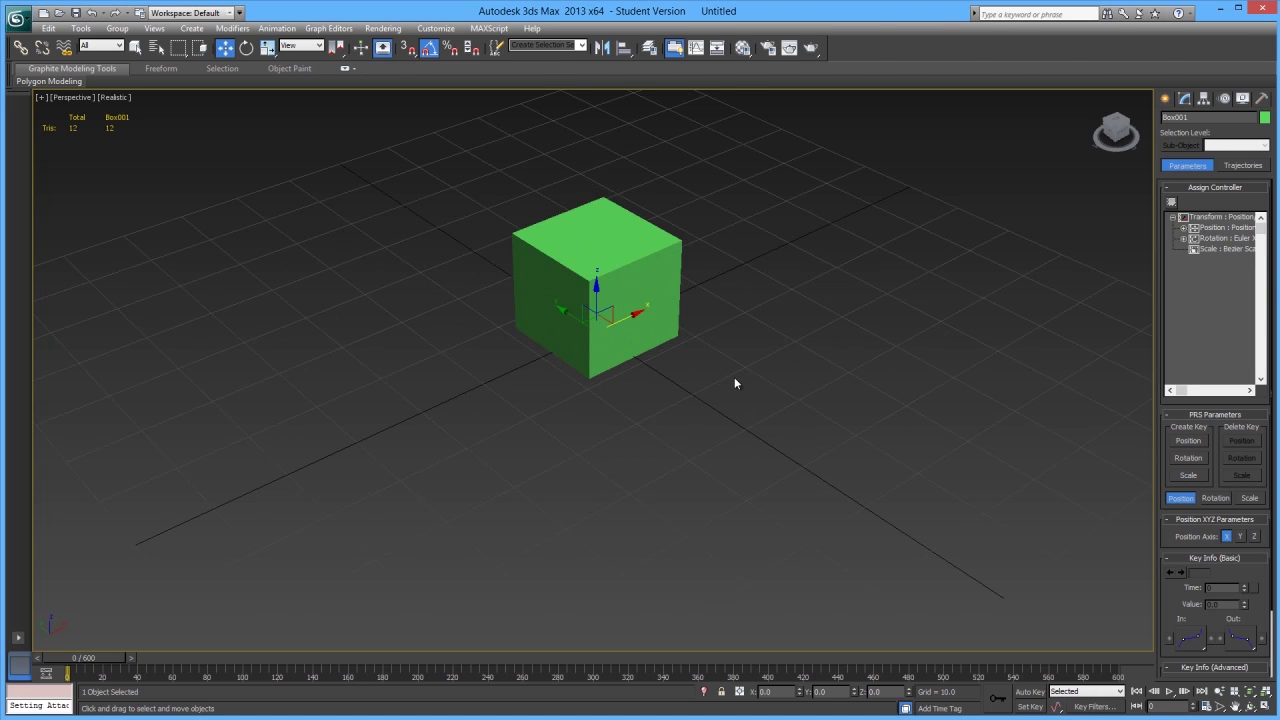
{"action": "scroll", "coordinate": [740, 386], "scroll_direction": "down", "scroll_amount": 2}
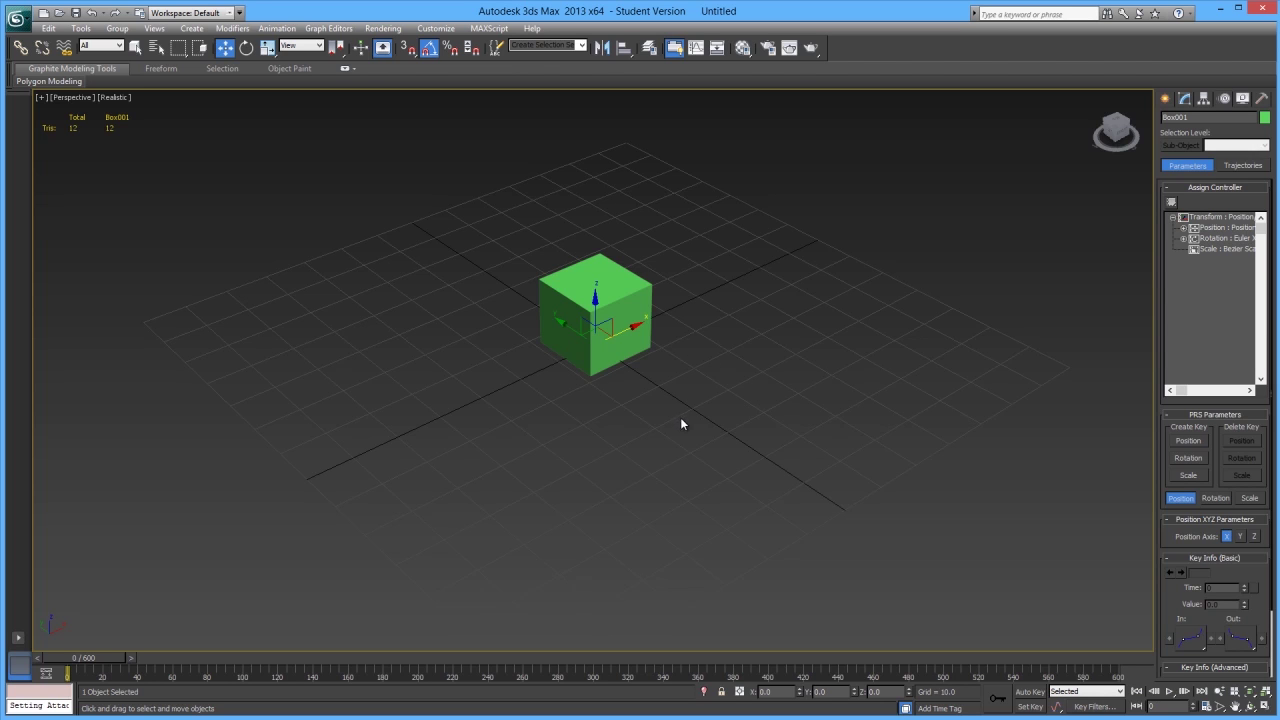
{"action": "middle_click_drag", "start_coordinate": [680, 423], "coordinate": [831, 342], "text": "alt"}
{"action": "left_click", "coordinate": [1165, 98]}
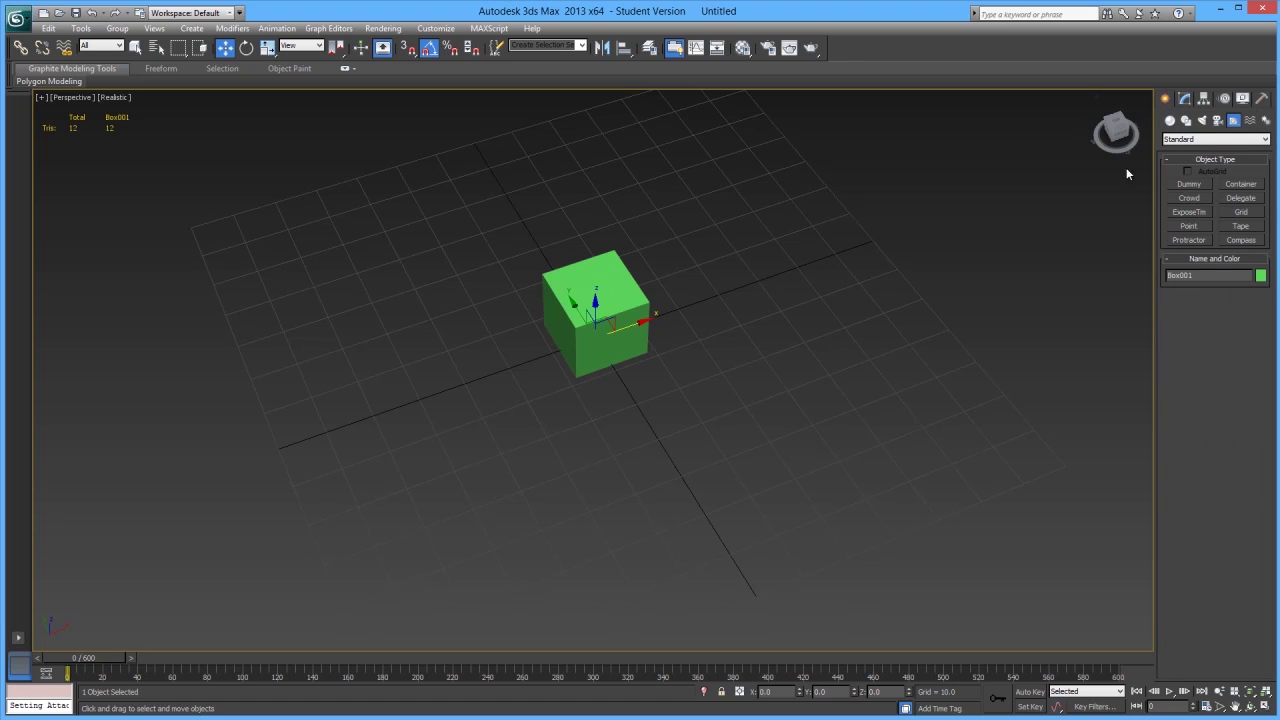
{"action": "left_click", "coordinate": [1186, 120]}
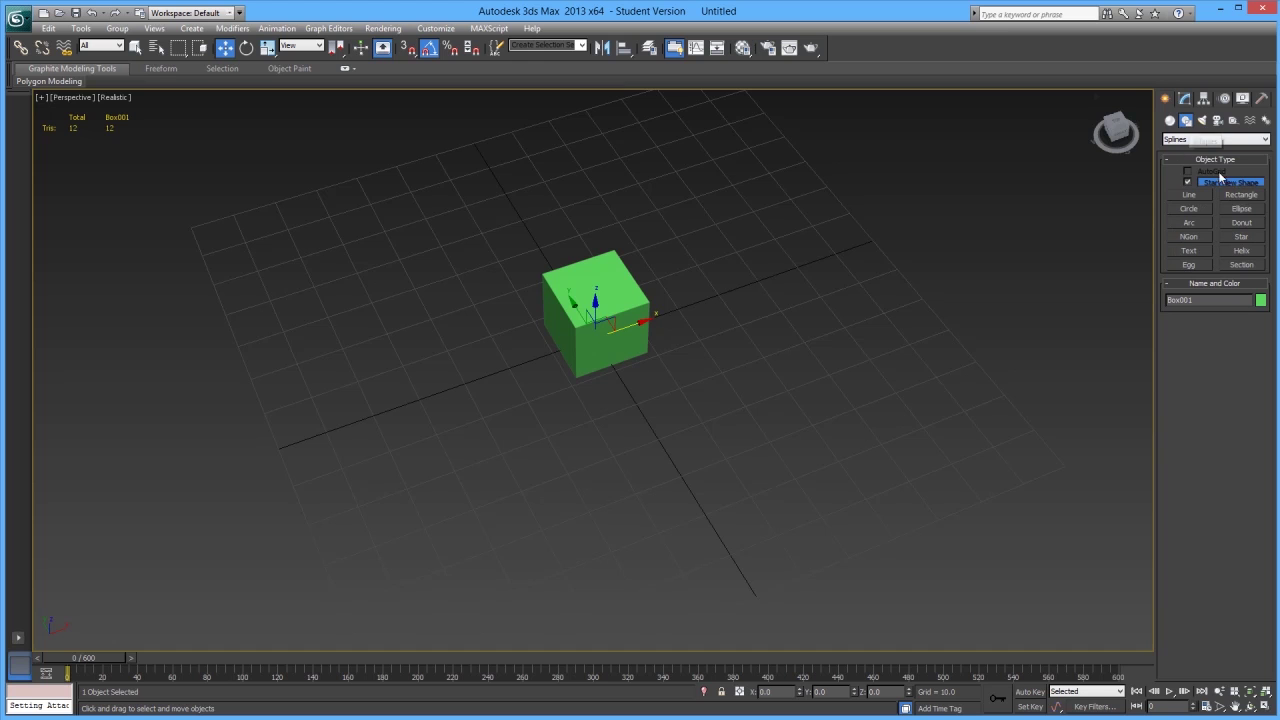
{"action": "left_click", "coordinate": [1241, 195]}
{"action": "middle_click_drag", "start_coordinate": [754, 463], "coordinate": [620, 434], "text": "alt"}
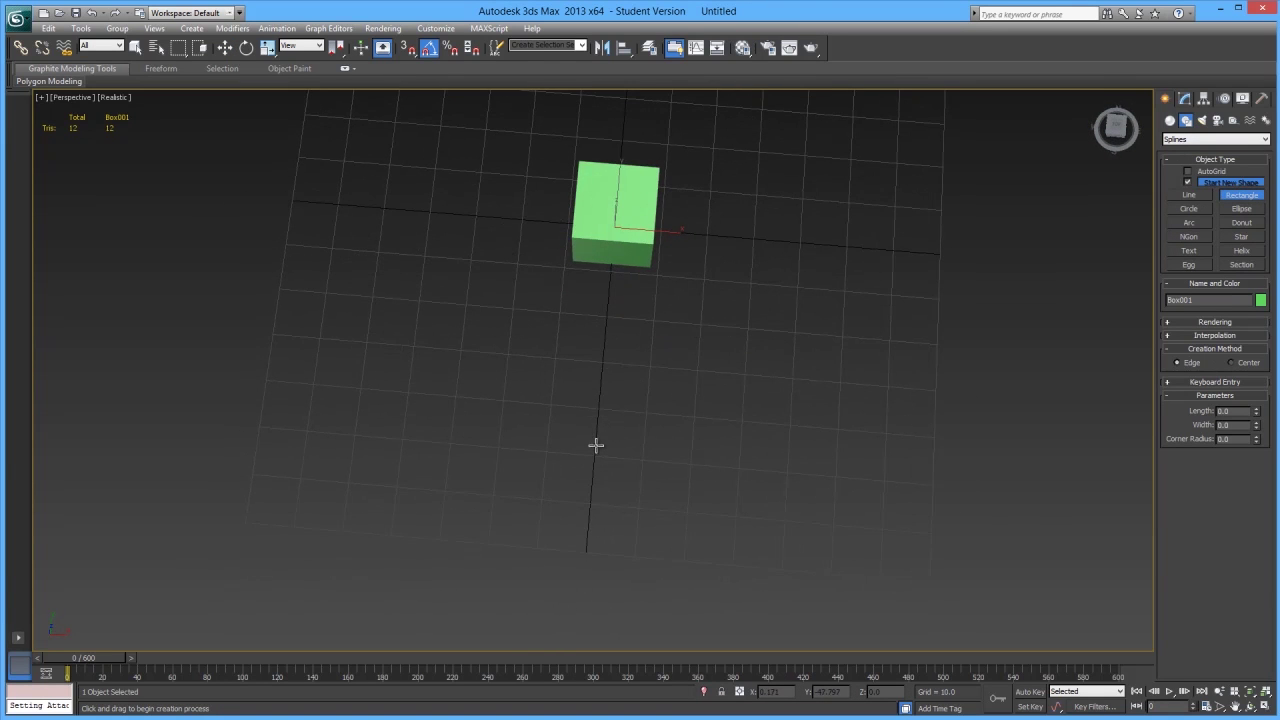
{"action": "left_click_drag", "start_coordinate": [594, 448], "coordinate": [848, 209]}
{"action": "right_click", "coordinate": [786, 274]}
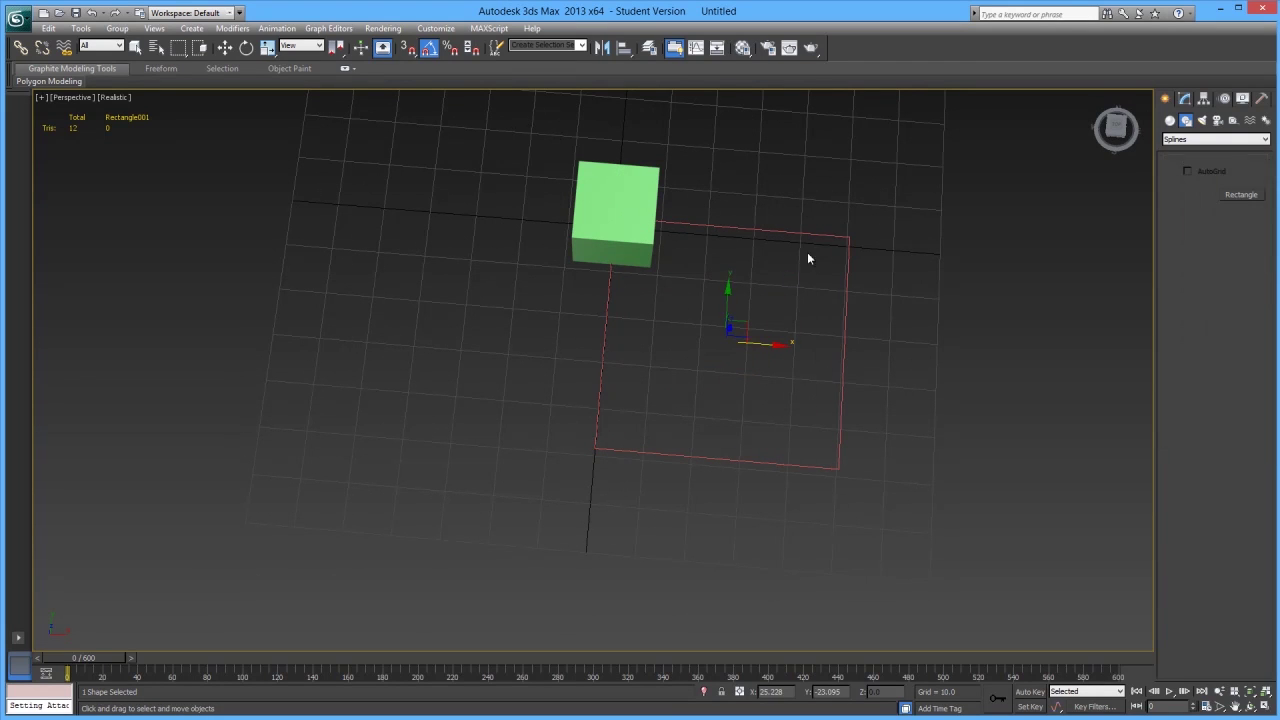
{"action": "left_click_drag", "start_coordinate": [745, 314], "coordinate": [615, 441]}
- Place Point001 inside the rectangle and give it both Box and Cross display
{"action": "scroll", "coordinate": [751, 357], "scroll_direction": "down", "scroll_amount": 2}
{"action": "left_click", "coordinate": [661, 412]}
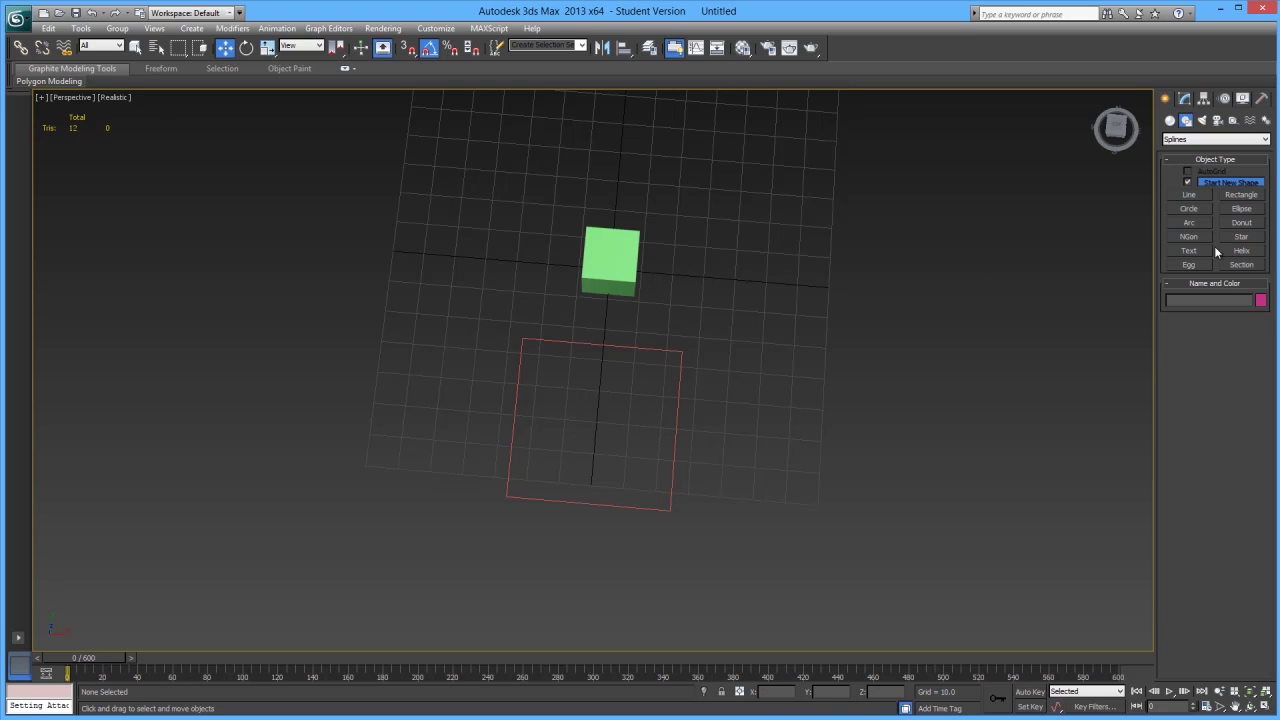
{"action": "left_click", "coordinate": [1234, 121]}
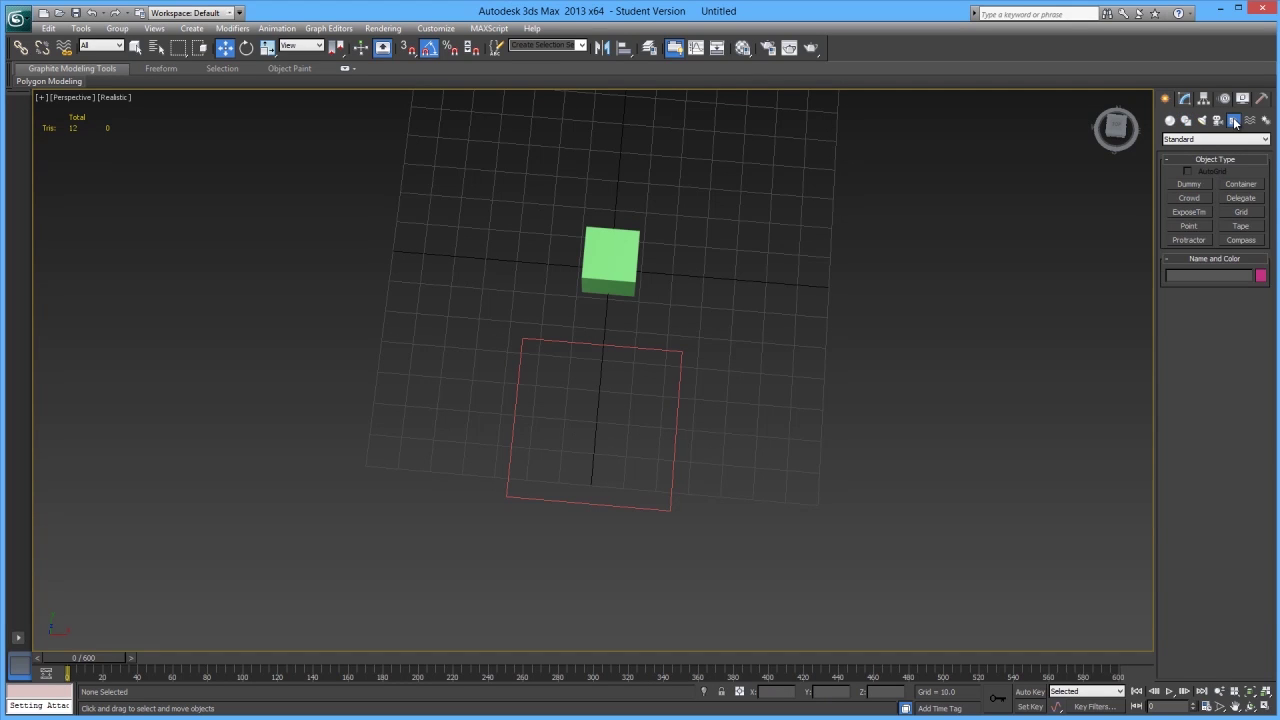
{"action": "left_click", "coordinate": [1187, 226]}
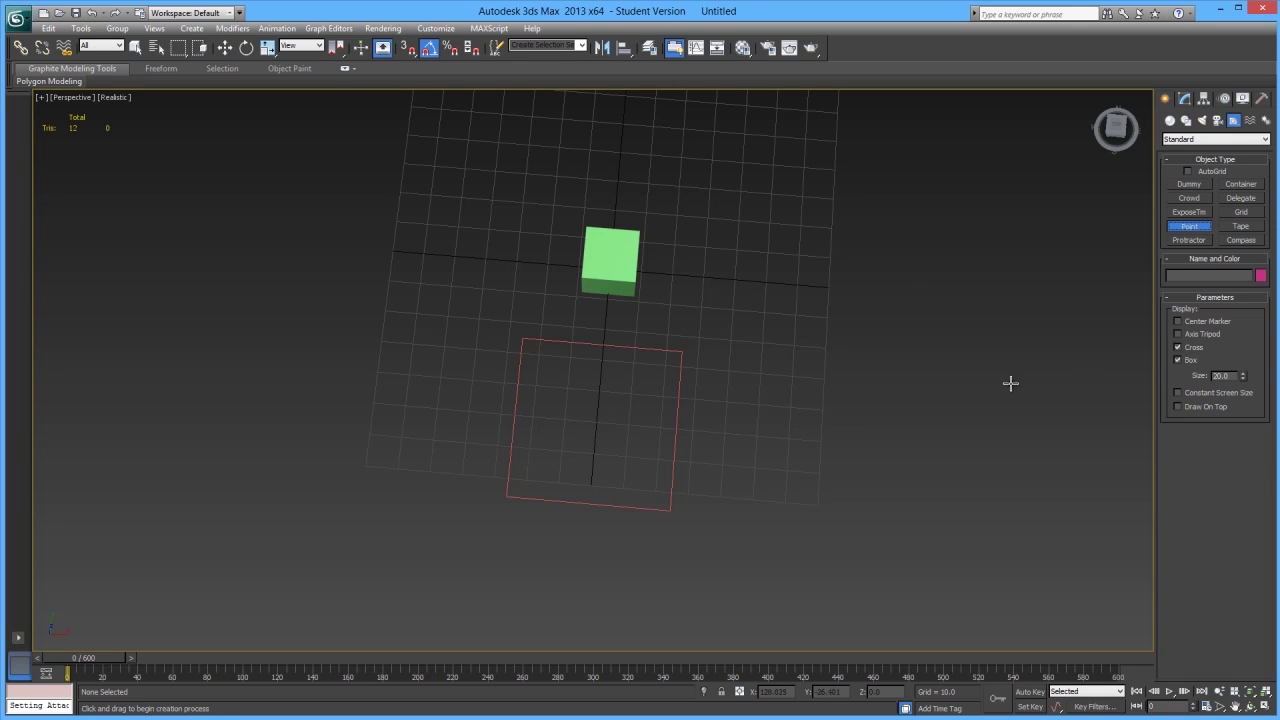
{"action": "left_click", "coordinate": [1177, 359]}
{"action": "left_click", "coordinate": [596, 420]}
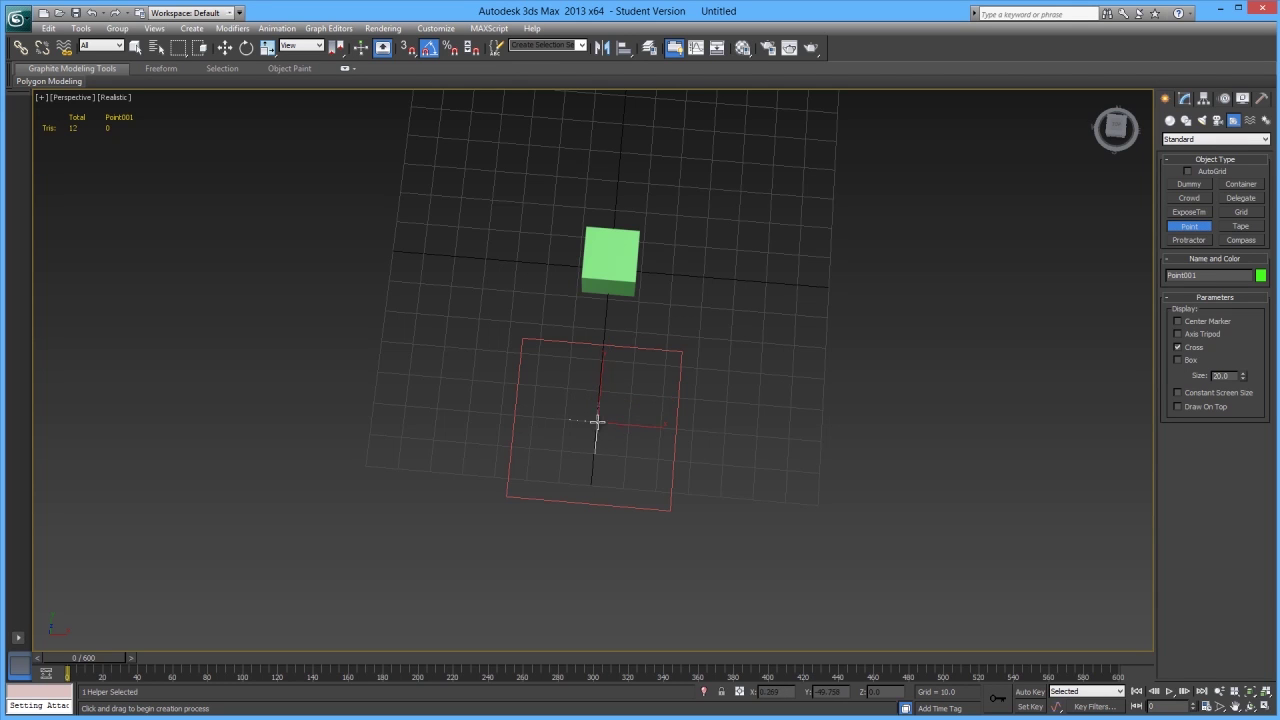
{"action": "middle_click_drag", "start_coordinate": [598, 426], "coordinate": [696, 468], "text": "alt"}
{"action": "left_click", "coordinate": [1178, 360]}
{"action": "middle_click_drag", "start_coordinate": [620, 371], "coordinate": [417, 312], "text": "alt"}
{"action": "left_click", "coordinate": [1177, 346]}
{"action": "middle_click_drag", "start_coordinate": [734, 431], "coordinate": [694, 483], "text": "alt"}
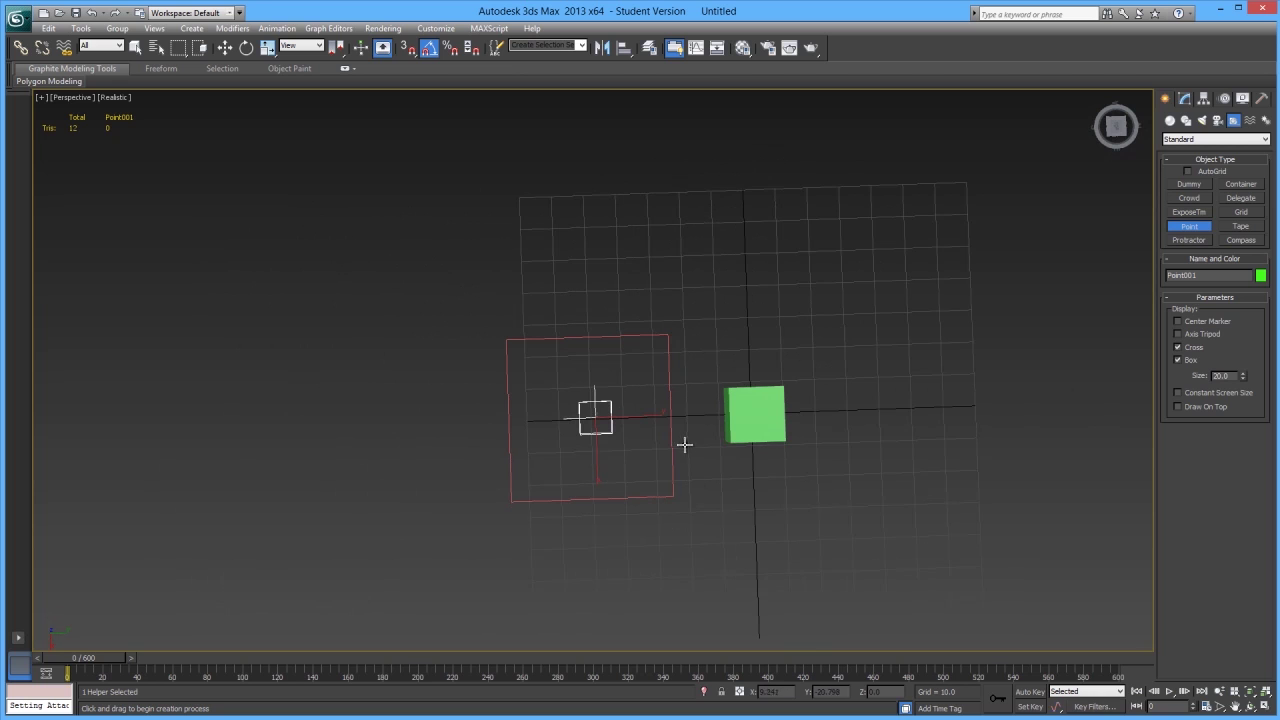
- Switch to the Top view, end point creation and nudge Point001 down-right
{"action": "key", "text": "t"}
{"action": "middle_click_drag", "start_coordinate": [611, 407], "coordinate": [640, 369]}
{"action": "scroll", "coordinate": [640, 369], "scroll_direction": "down", "scroll_amount": 2}
{"action": "right_click", "coordinate": [640, 369]}
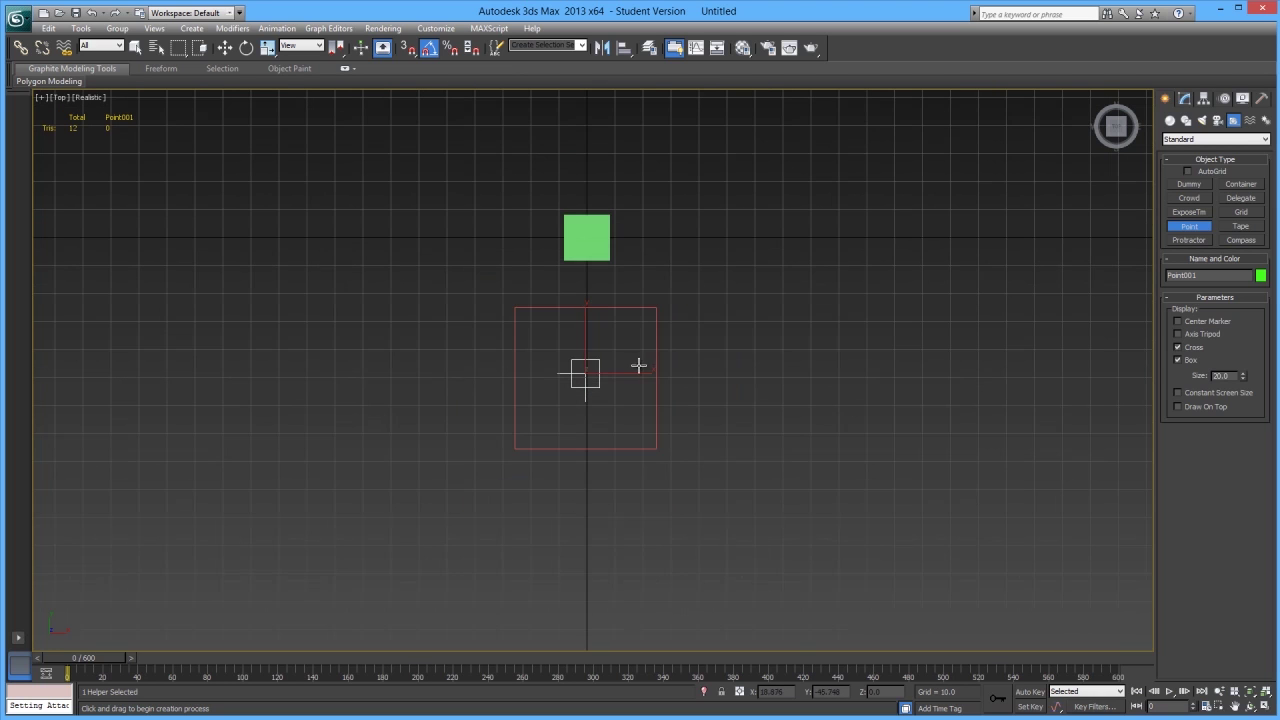
{"action": "key", "text": "w"}
{"action": "scroll", "coordinate": [591, 348], "scroll_direction": "up", "scroll_amount": 4}
{"action": "mouse_move", "coordinate": [592, 356]}
{"action": "left_mouse_down"}
{"action": "mouse_move", "coordinate": [595, 372]}
{"action": "mouse_move", "coordinate": [569, 346]}
{"action": "left_mouse_up"}
- Start aligning Point001, picking the rectangle as the alignment target
{"action": "scroll", "coordinate": [640, 251], "scroll_direction": "down", "scroll_amount": 2}
{"action": "scroll", "coordinate": [640, 251], "scroll_direction": "up", "scroll_amount": 2}
{"action": "middle_click_drag", "start_coordinate": [640, 251], "coordinate": [640, 213]}
{"action": "left_click", "coordinate": [628, 52]}
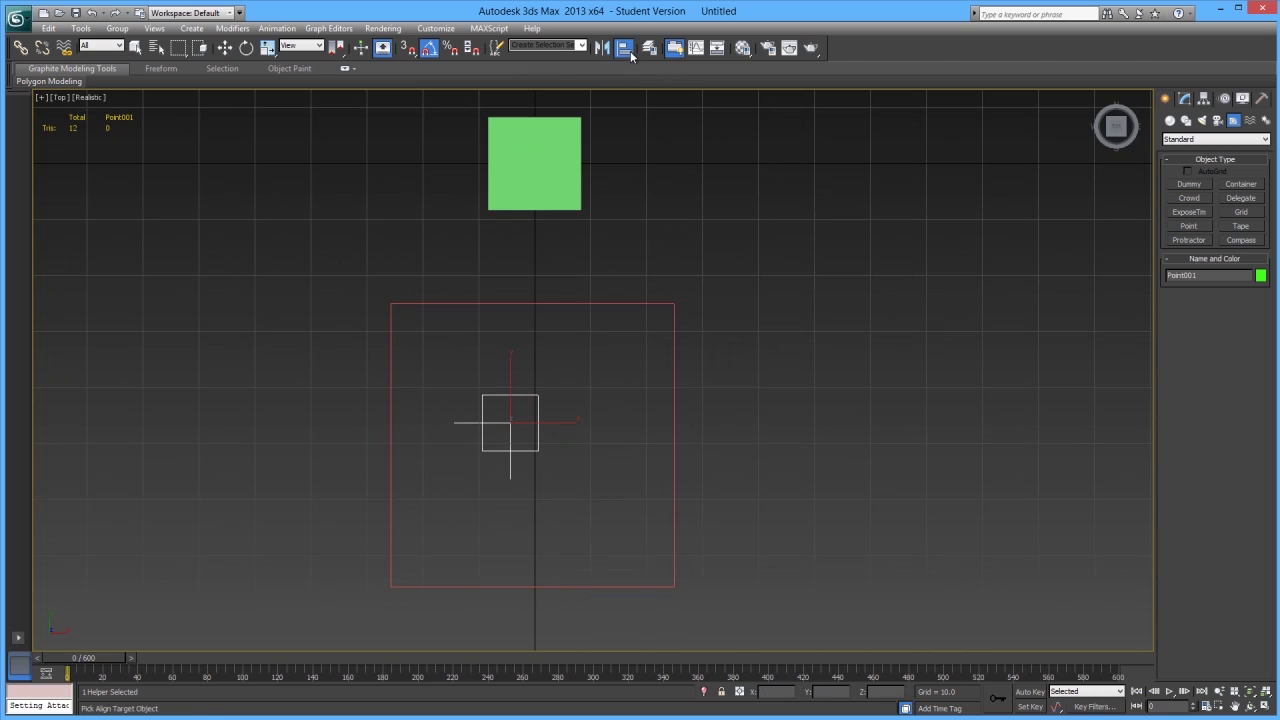
{"action": "left_click", "coordinate": [556, 304]}
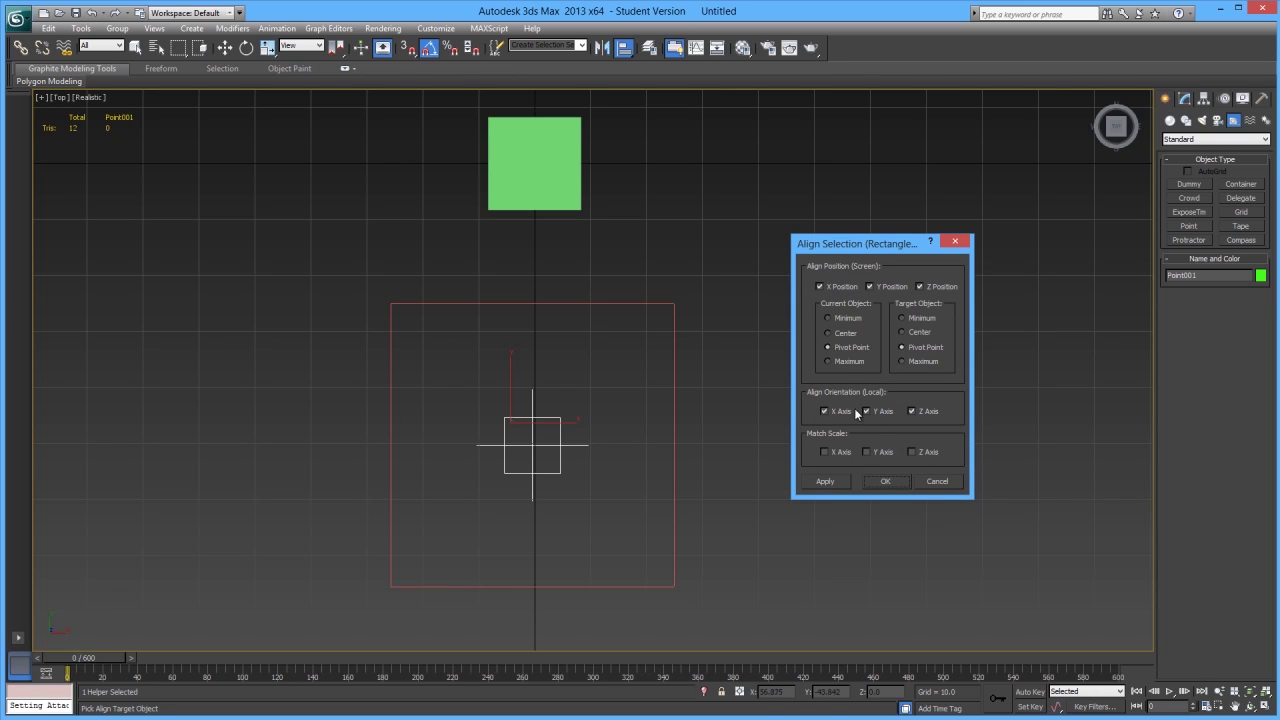
- Apply the X/Y/Z pivot-to-pivot alignment of Point001 to the rectangle
{"action": "left_click", "coordinate": [885, 482]}
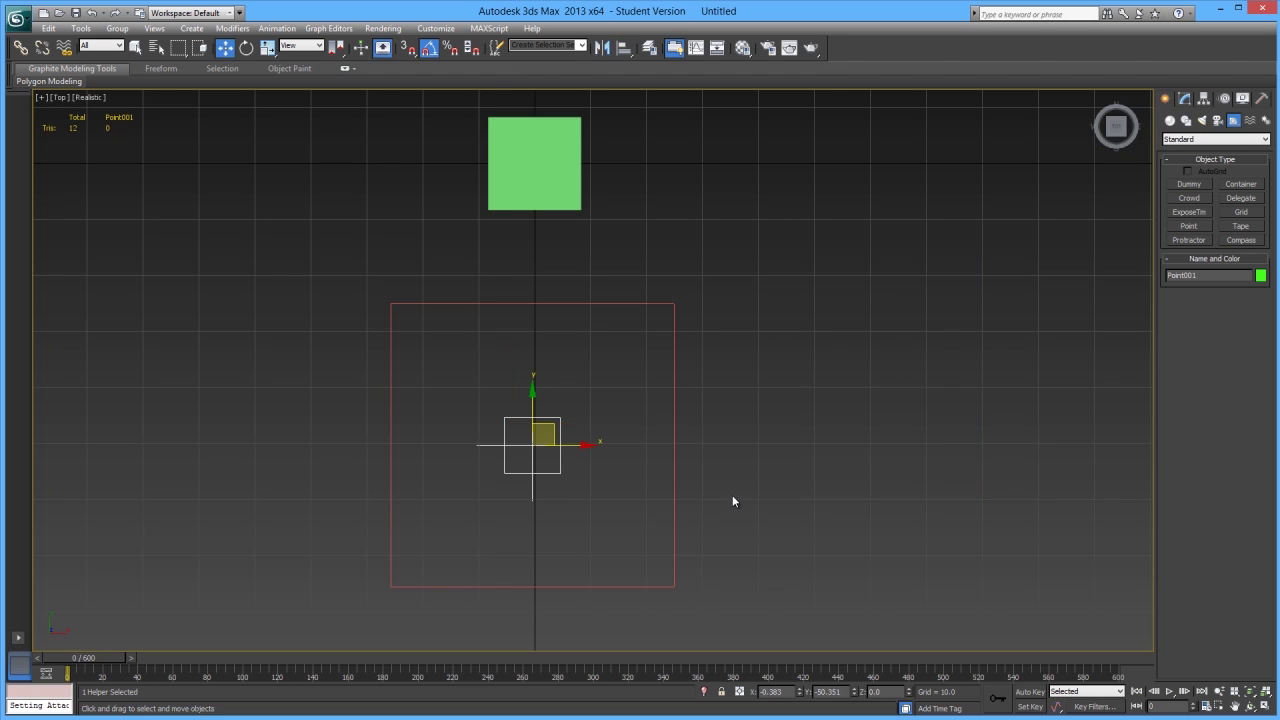
{"action": "middle_click_drag", "start_coordinate": [711, 487], "coordinate": [783, 439]}
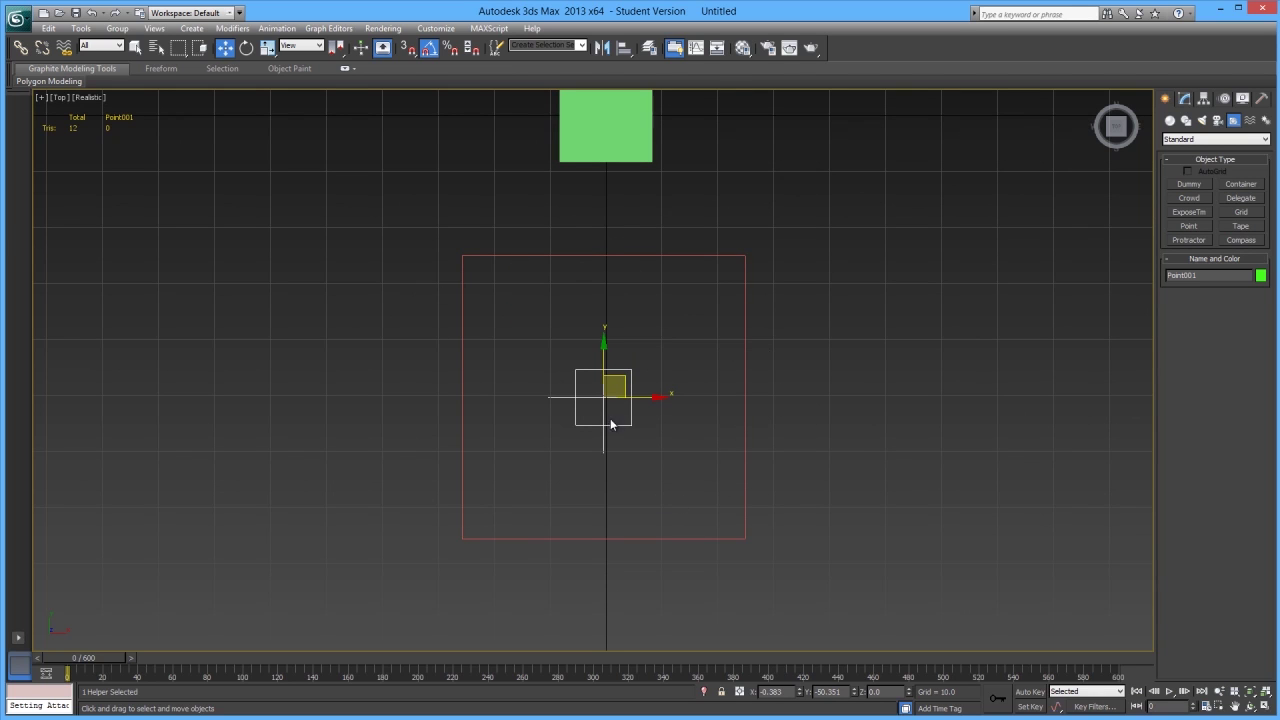
{"action": "middle_click_drag", "start_coordinate": [671, 479], "coordinate": [624, 529]}
{"action": "scroll", "coordinate": [585, 380], "scroll_direction": "down", "scroll_amount": 2}
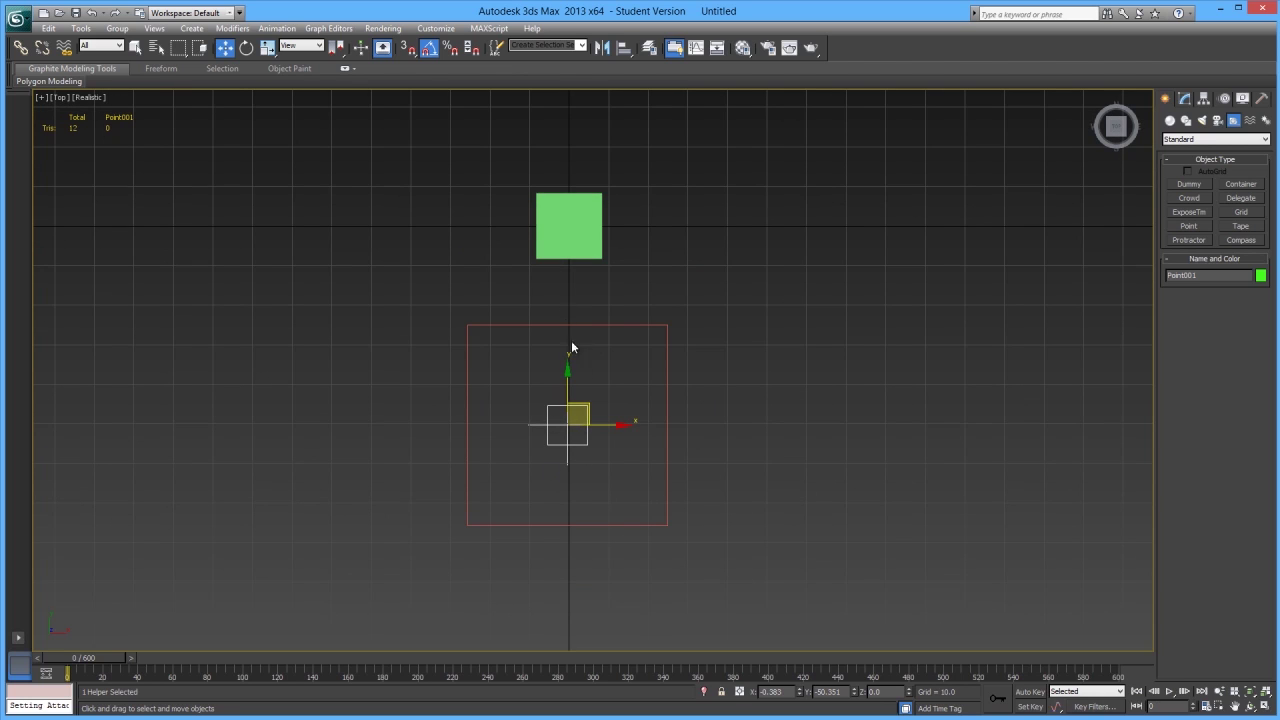
- Select the rectangle, undoing an accidental move of it
{"action": "left_click", "coordinate": [600, 324]}
{"action": "left_click_drag", "start_coordinate": [585, 405], "coordinate": [467, 447]}
{"action": "key", "text": "shift+a"}
{"action": "left_click", "coordinate": [575, 428]}
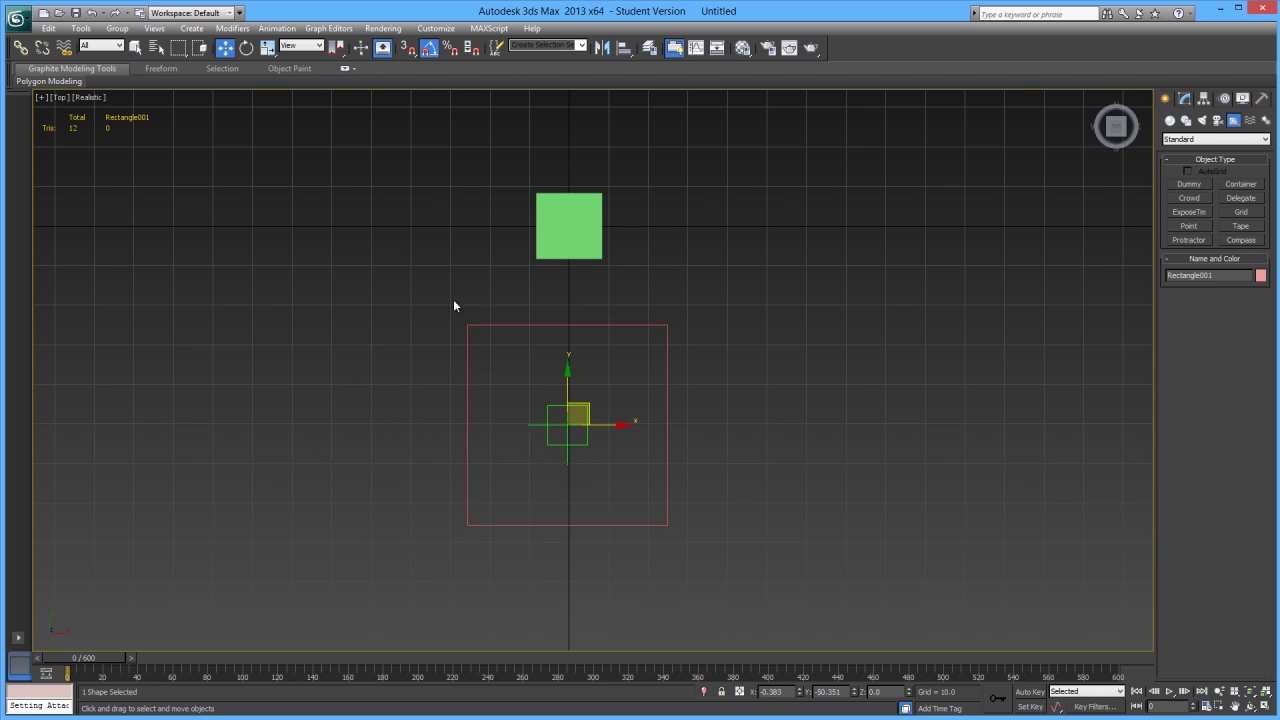
- Link Point001 to Rectangle001 as its child and move the rectangle to verify
{"action": "left_click", "coordinate": [20, 48]}
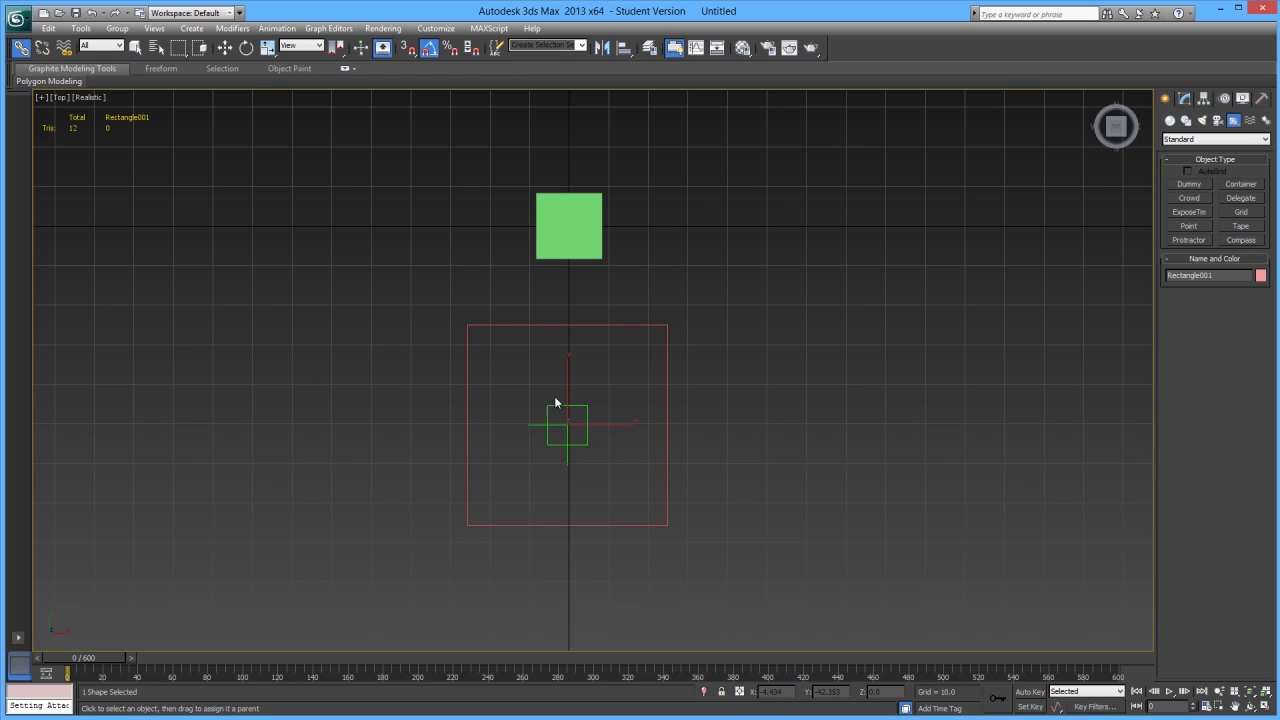
{"action": "left_click_drag", "start_coordinate": [566, 410], "coordinate": [568, 362]}
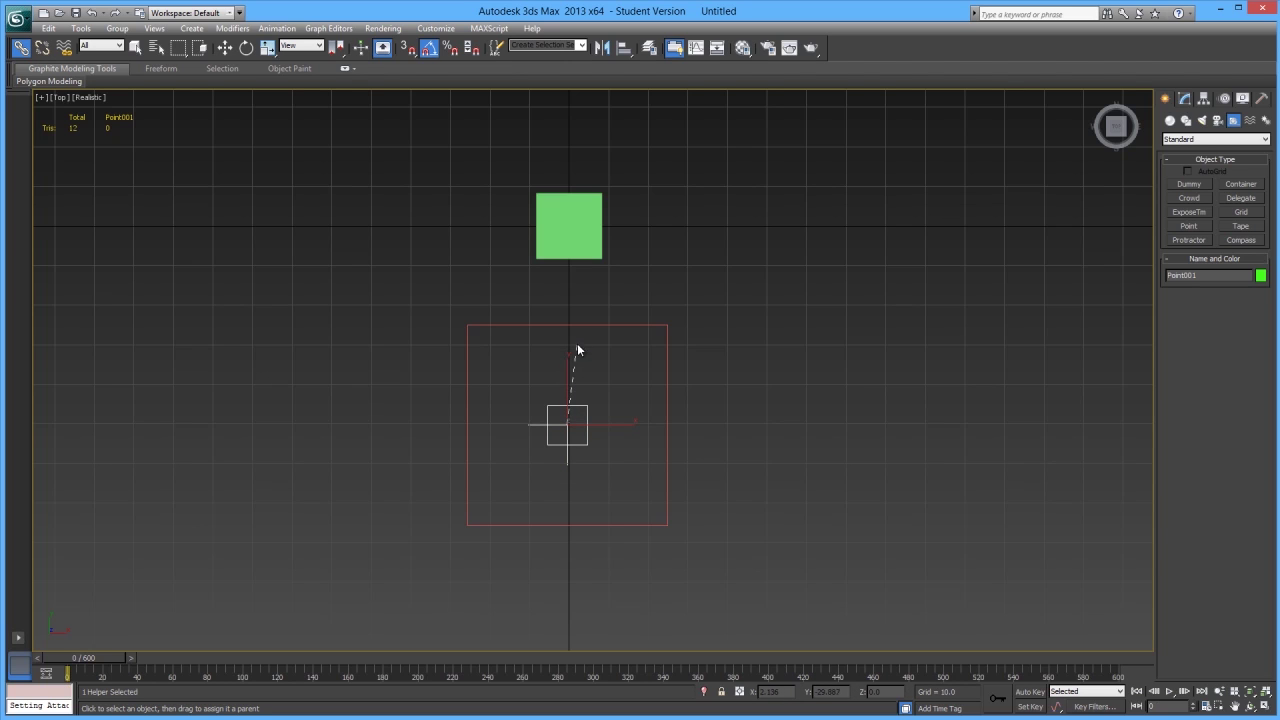
{"action": "left_click_drag", "start_coordinate": [580, 325], "coordinate": [567, 324]}
{"action": "key", "text": "w"}
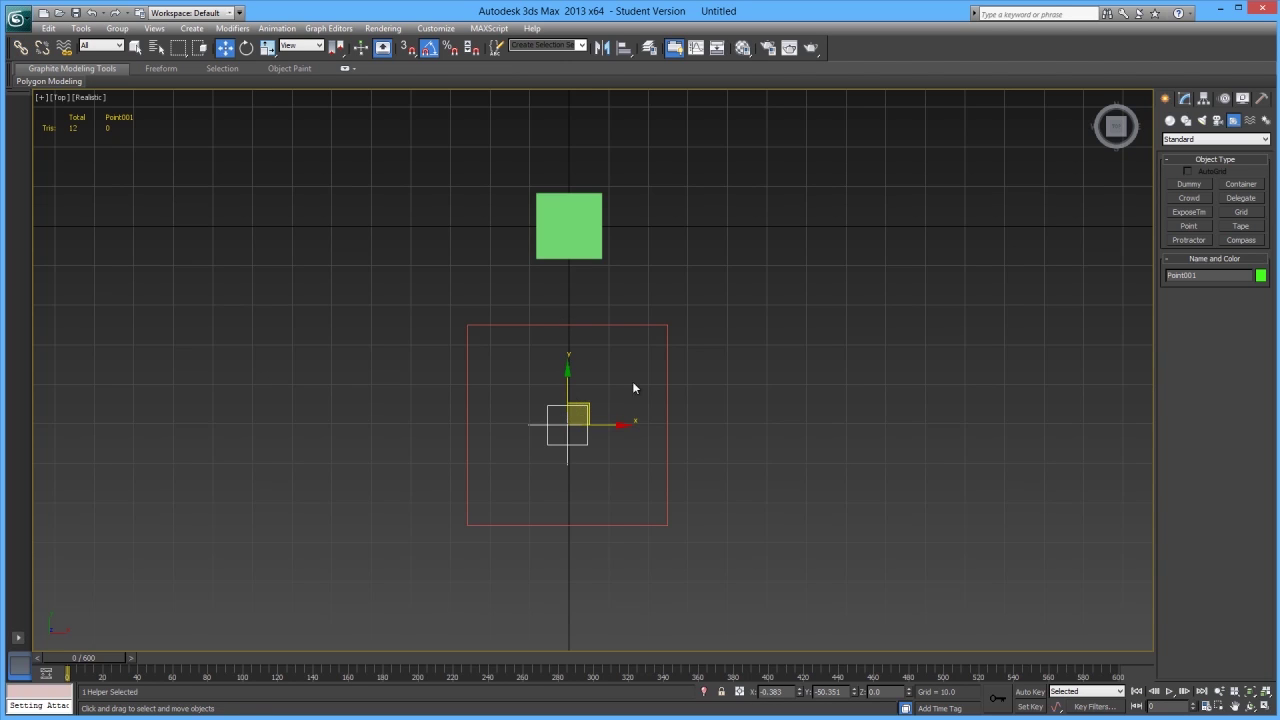
{"action": "left_click", "coordinate": [668, 351]}
{"action": "mouse_move", "coordinate": [580, 412]}
{"action": "left_mouse_down"}
{"action": "mouse_move", "coordinate": [556, 428]}
{"action": "mouse_move", "coordinate": [556, 328]}
{"action": "mouse_move", "coordinate": [516, 368]}
{"action": "mouse_move", "coordinate": [592, 387]}
{"action": "mouse_move", "coordinate": [581, 403]}
{"action": "left_mouse_up"}
{"action": "left_click", "coordinate": [732, 462]}
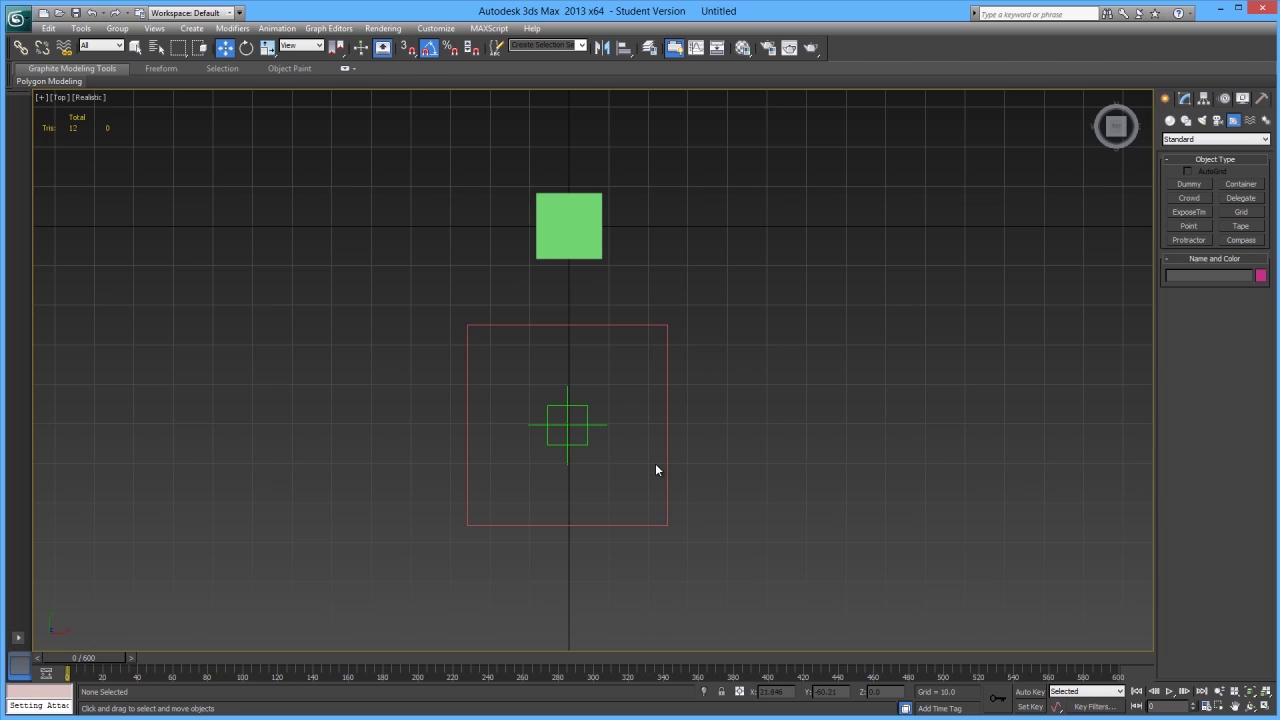
{"action": "left_click", "coordinate": [568, 404]}
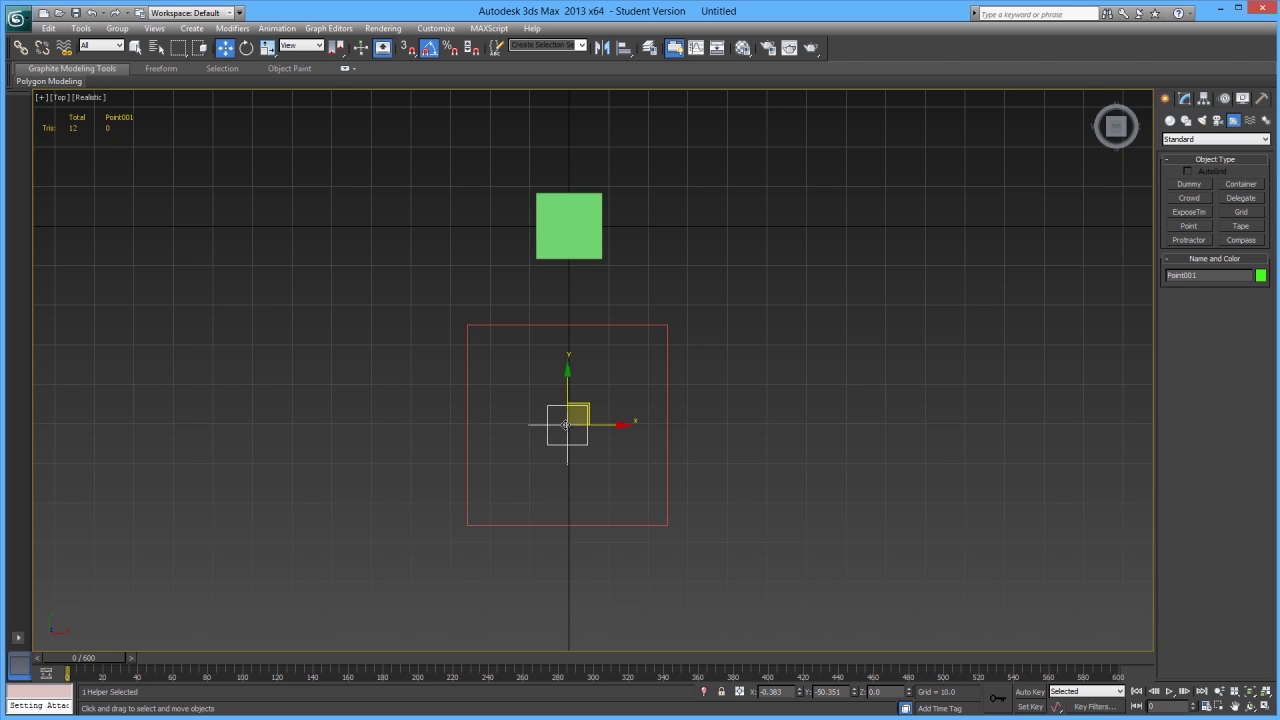
{"action": "left_click", "coordinate": [729, 436]}
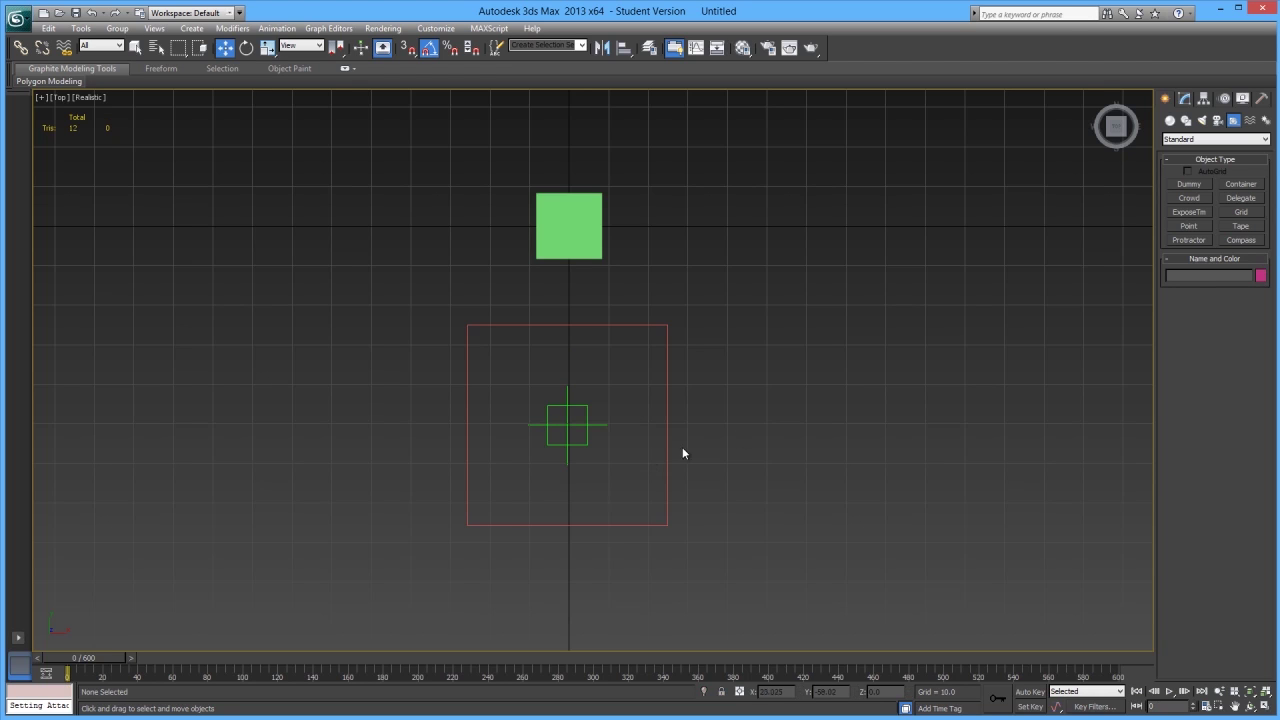
{"action": "left_click", "coordinate": [667, 392]}
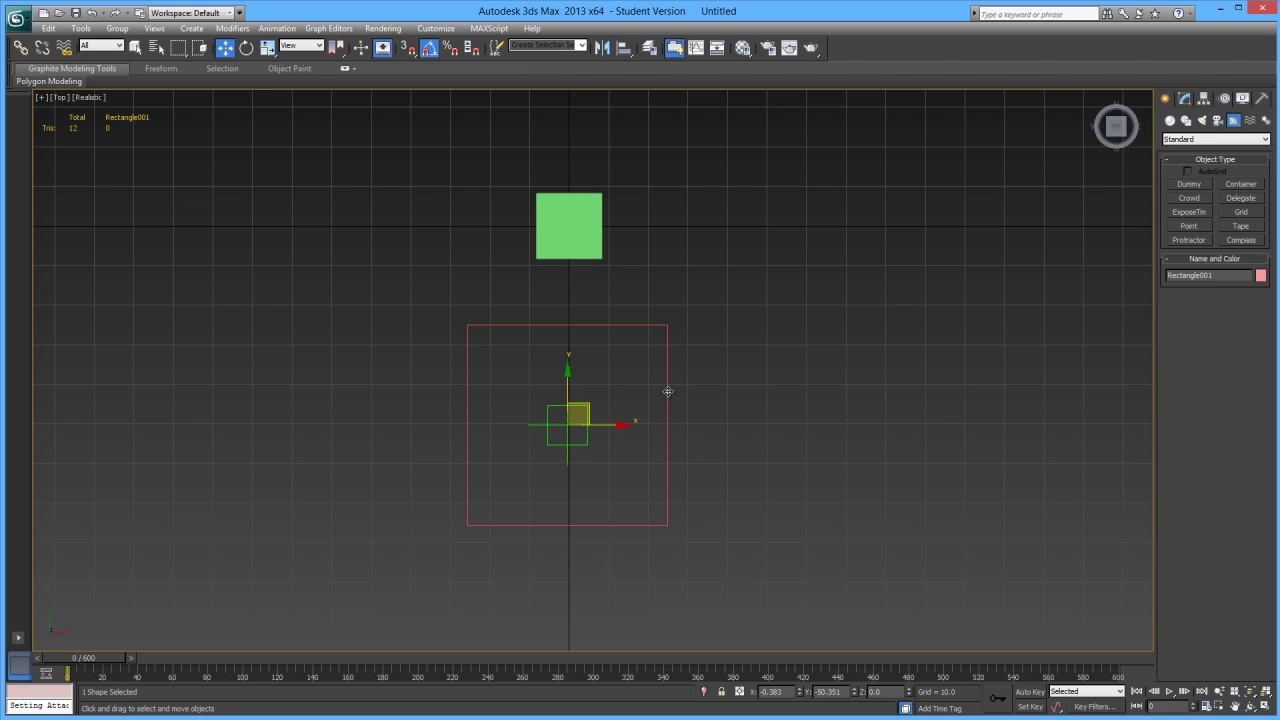
{"action": "left_click", "coordinate": [734, 464]}
{"action": "scroll", "coordinate": [572, 422], "scroll_direction": "up", "scroll_amount": 3}
{"action": "left_click", "coordinate": [553, 443]}
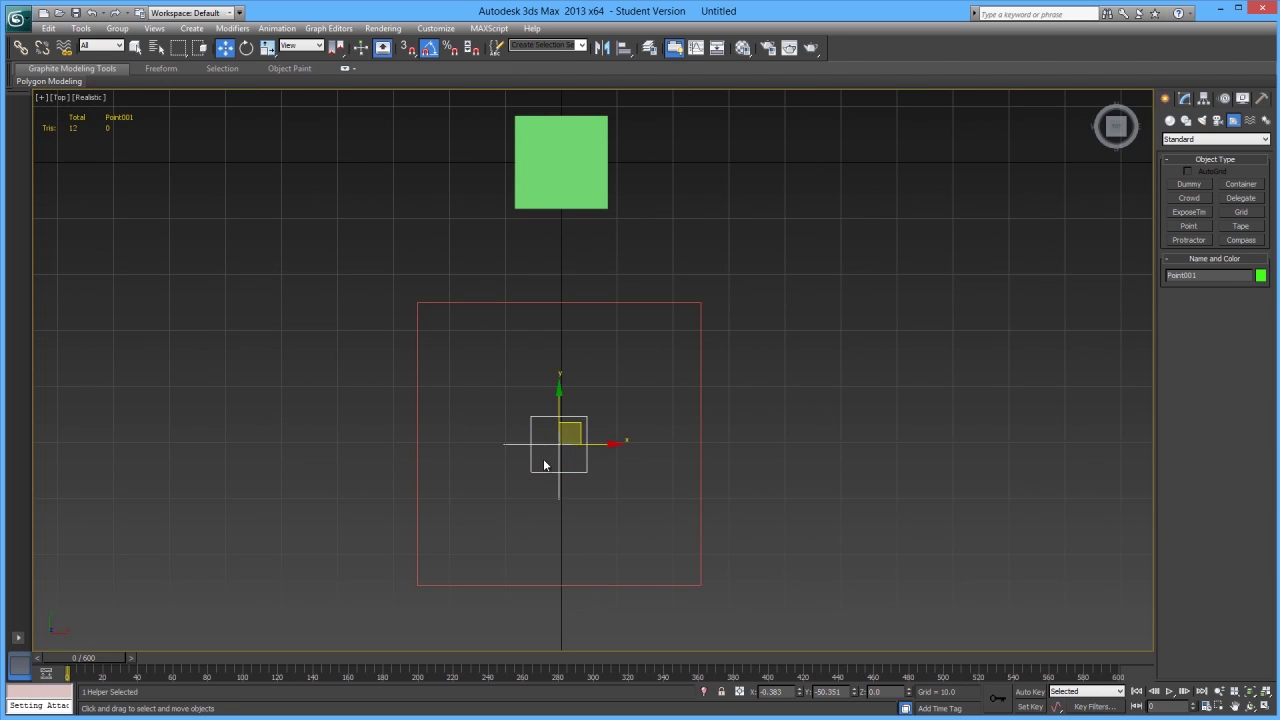
{"action": "scroll", "coordinate": [592, 372], "scroll_direction": "down", "scroll_amount": 2}
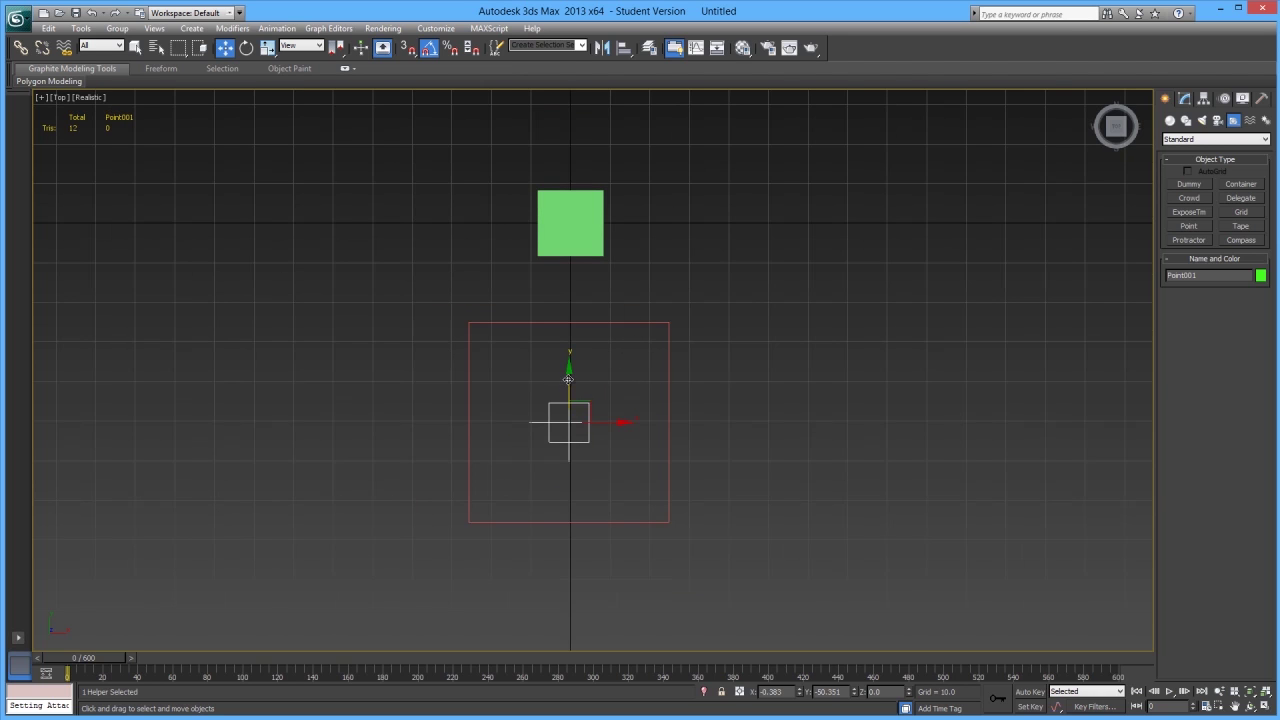
{"action": "left_click_drag", "start_coordinate": [563, 383], "coordinate": [180, 227]}
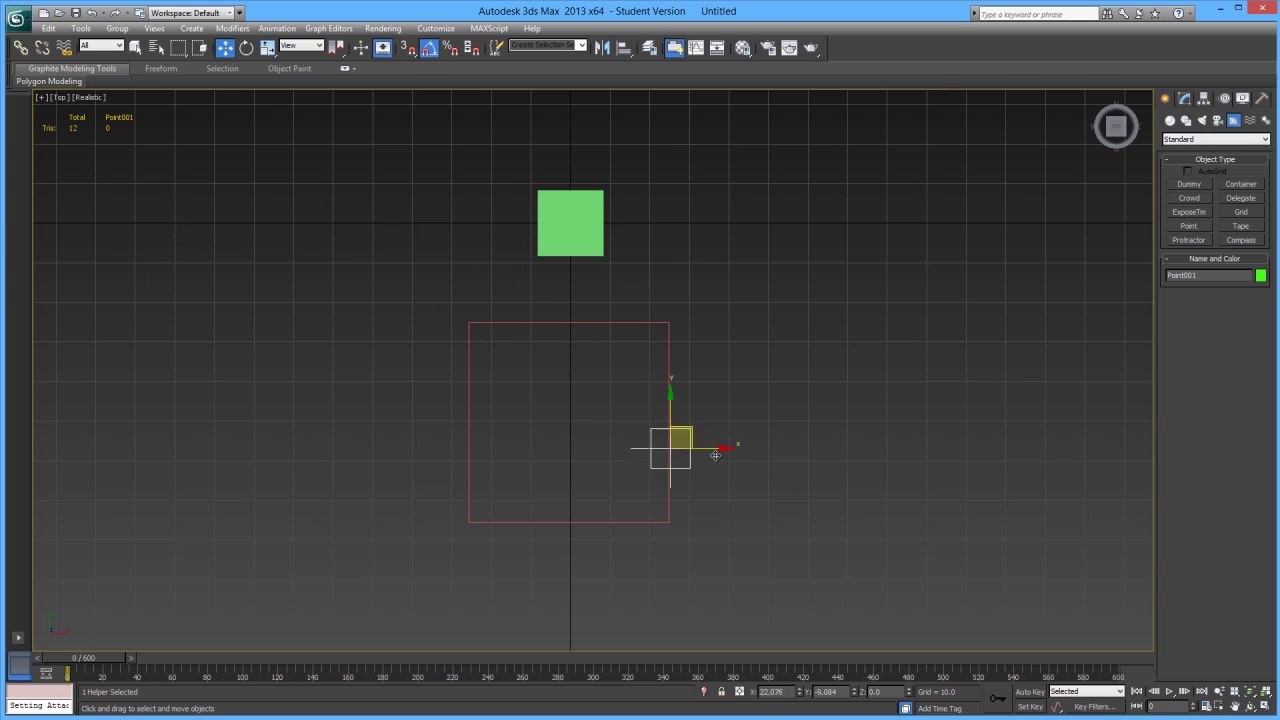
{"action": "left_click_drag", "start_coordinate": [765, 486], "coordinate": [417, 449]}
{"action": "key", "text": "ctrl+z"}
{"action": "key", "text": "ctrl+z"}
{"action": "left_click", "coordinate": [696, 485]}
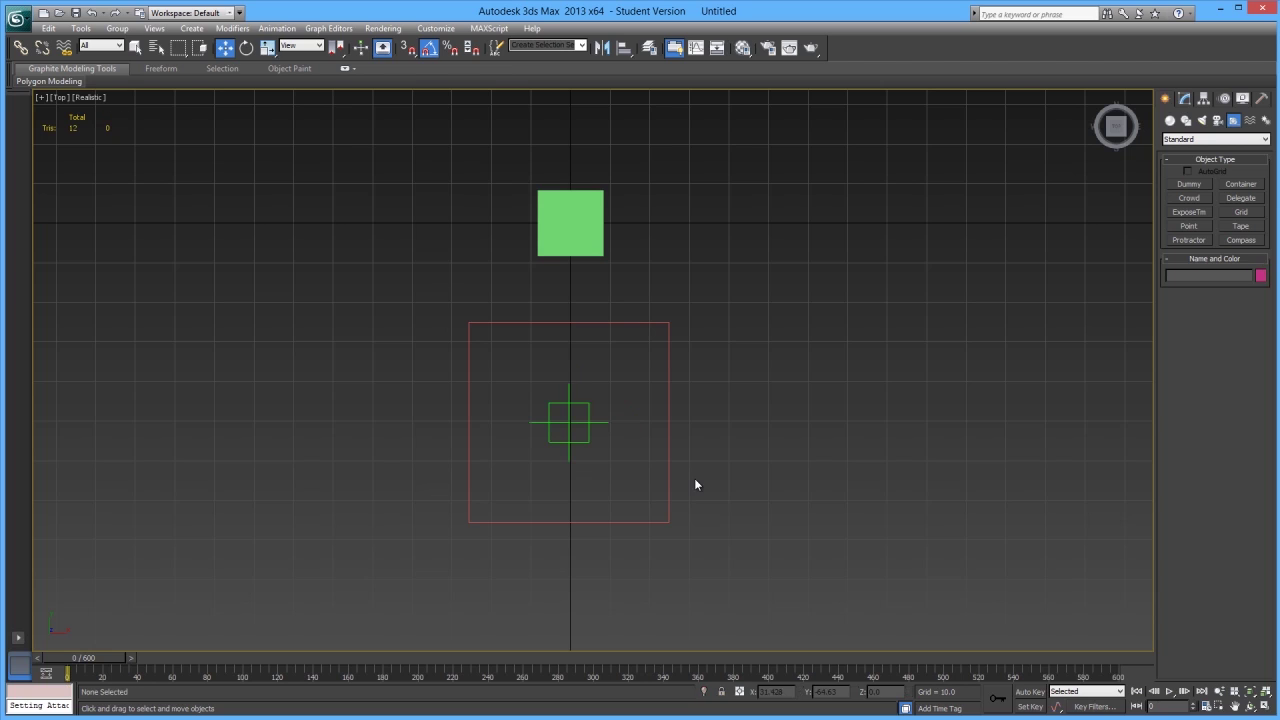
- Select Point001 and pick its X Position track in the Motion panel's Position list
{"action": "left_click", "coordinate": [586, 412]}
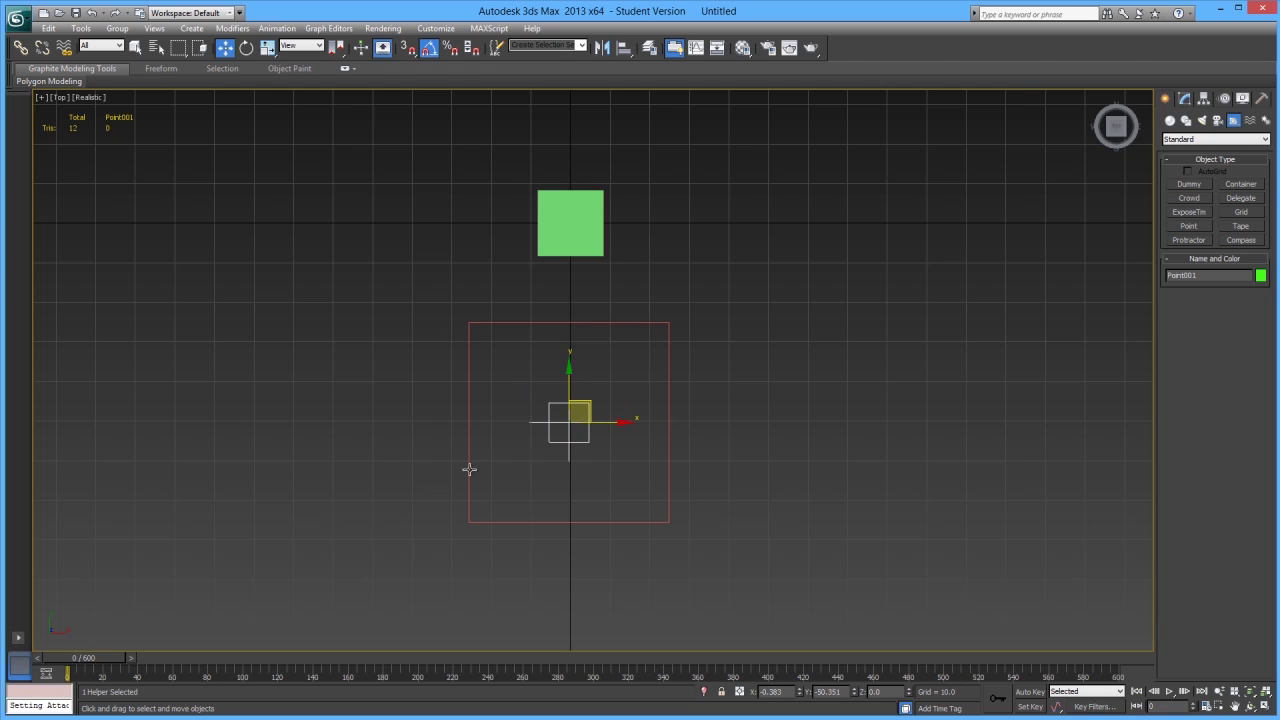
{"action": "left_click", "coordinate": [1223, 101]}
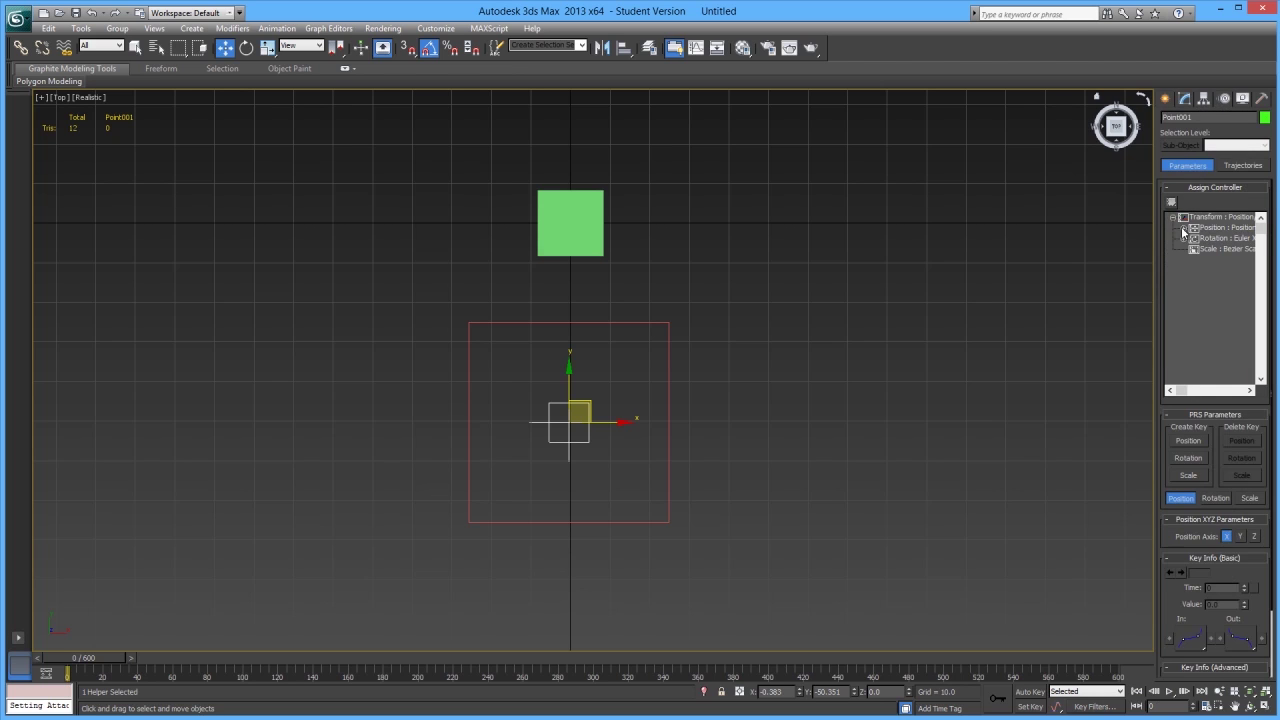
{"action": "left_click", "coordinate": [1188, 189]}
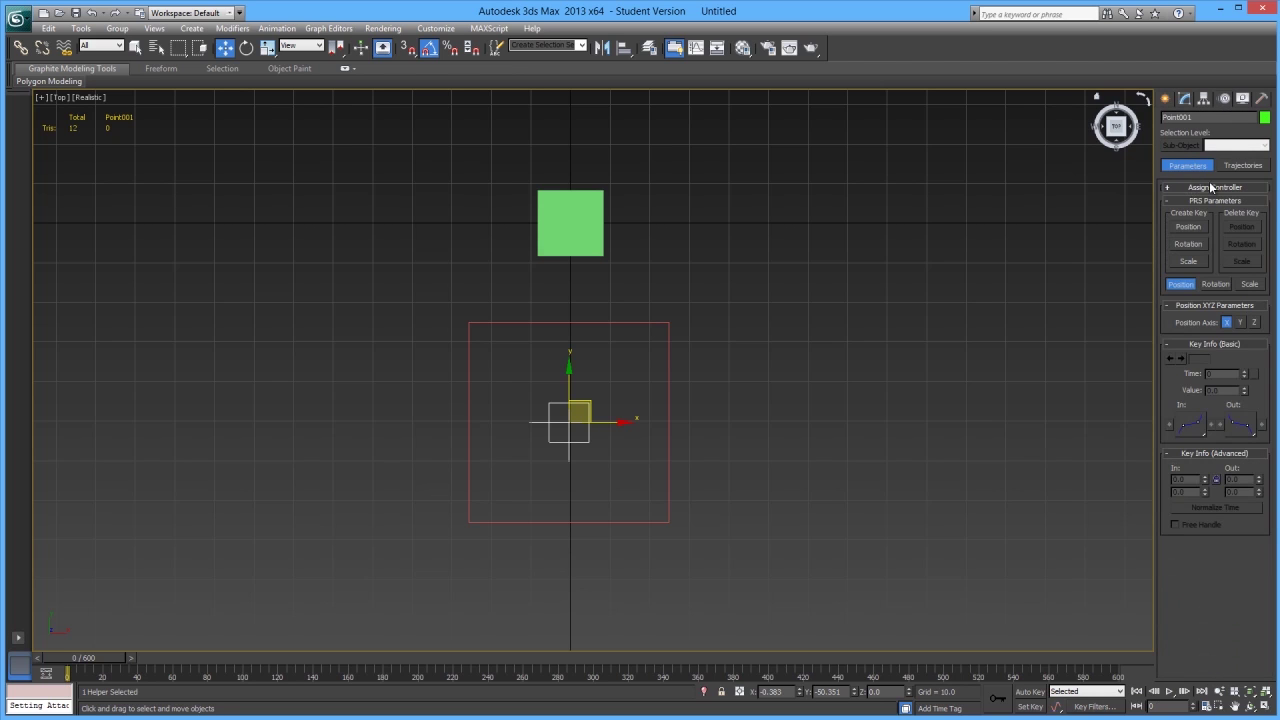
{"action": "left_click", "coordinate": [1190, 191]}
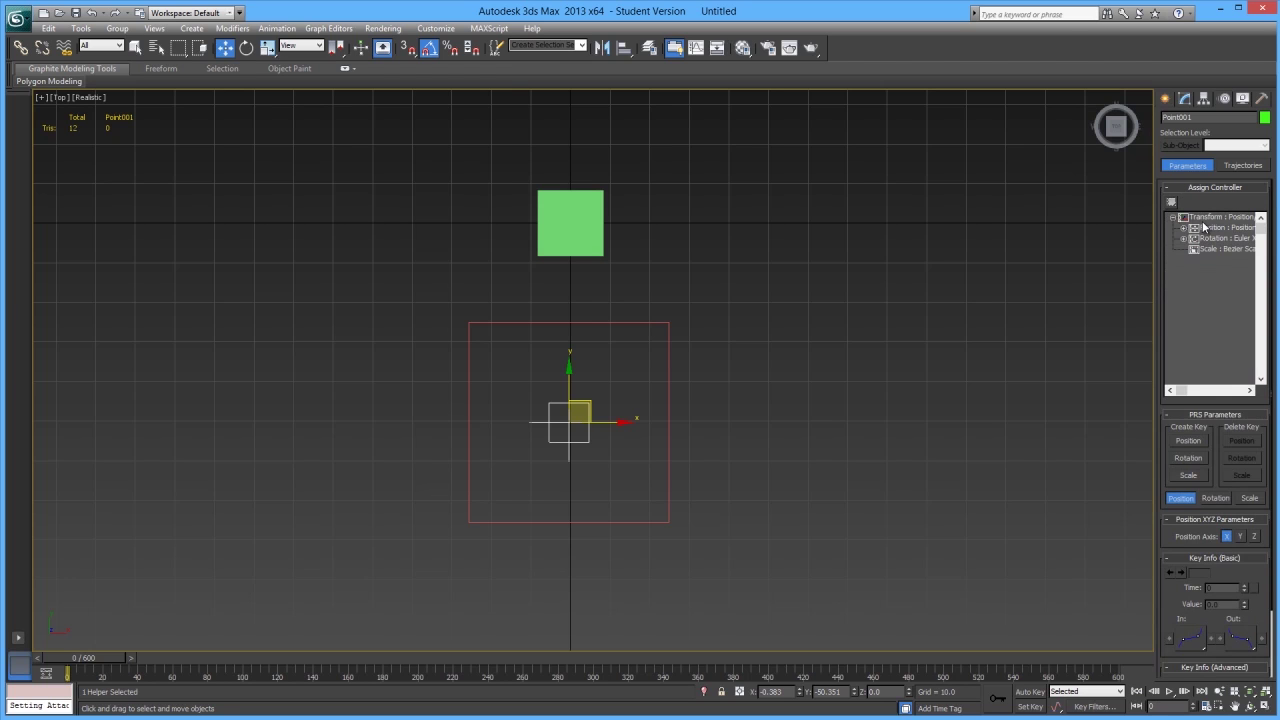
{"action": "left_click", "coordinate": [1205, 217]}
{"action": "left_click", "coordinate": [1173, 217]}
{"action": "left_click", "coordinate": [1173, 217]}
{"action": "left_click", "coordinate": [1184, 228]}
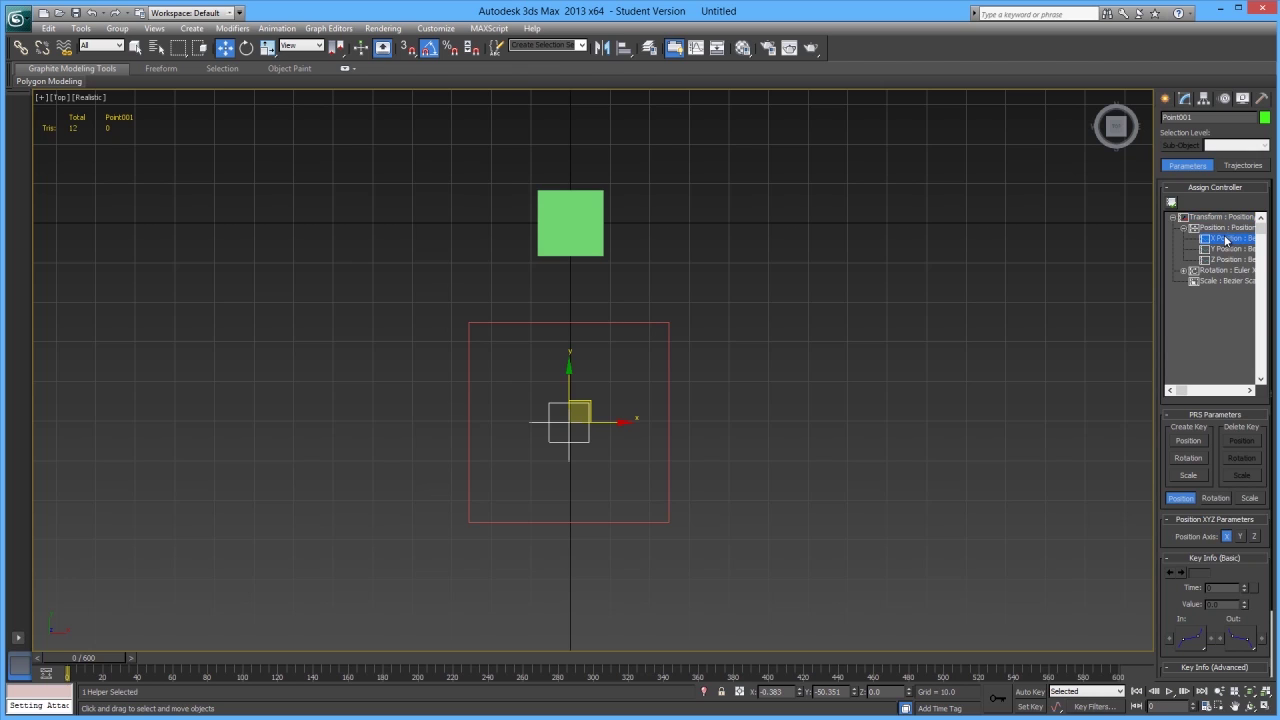
{"action": "left_click", "coordinate": [1230, 259]}
{"action": "left_click", "coordinate": [1230, 238]}
- Set the reference coordinate system to Parent, briefly checking in Perspective before returning to Top
{"action": "middle_click_drag", "start_coordinate": [617, 426], "coordinate": [597, 408]}
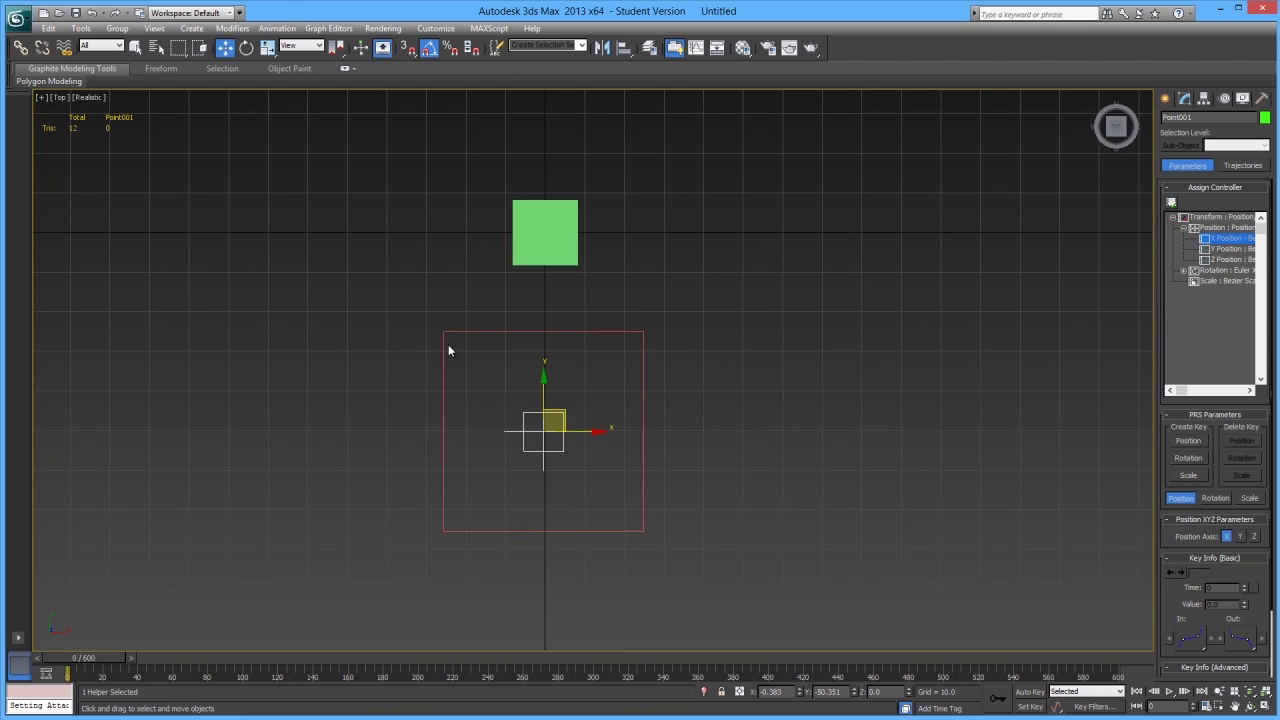
{"action": "left_click", "coordinate": [303, 46]}
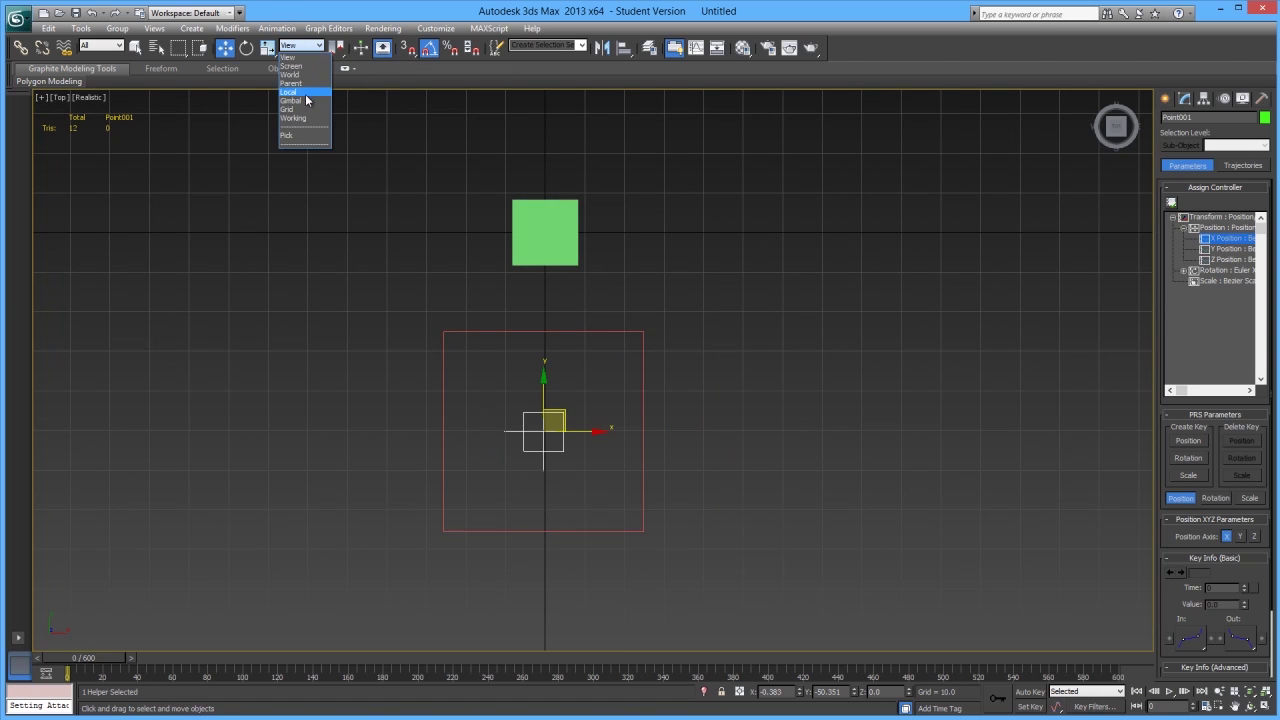
{"action": "left_click", "coordinate": [291, 83]}
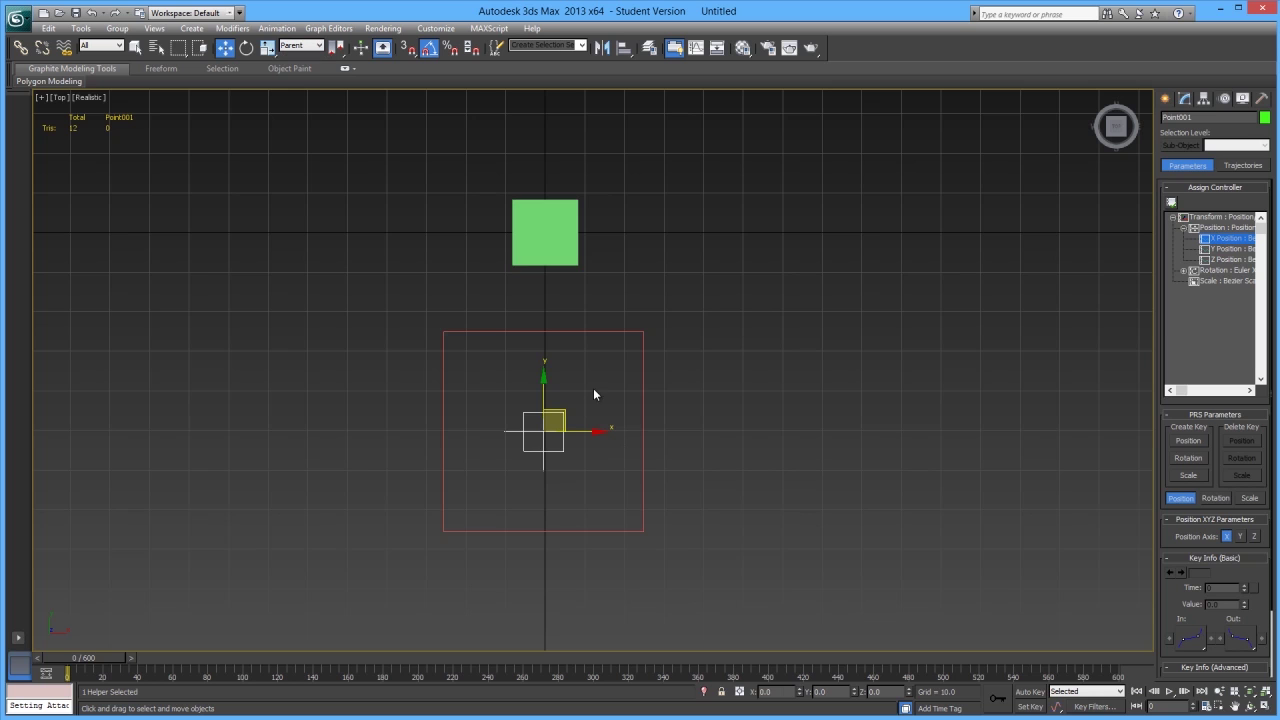
{"action": "key", "text": "p"}
{"action": "mouse_move", "coordinate": [593, 397]}
{"action": "middle_mouse_down", "text": "alt"}
{"action": "mouse_move", "coordinate": [626, 357]}
{"action": "mouse_move", "coordinate": [620, 317]}
{"action": "mouse_move", "coordinate": [600, 403]}
{"action": "mouse_move", "coordinate": [573, 383]}
{"action": "middle_mouse_up", "text": "alt"}
{"action": "key", "text": "t"}
- Open Assign Controller for the X Position track
{"action": "right_click", "coordinate": [1225, 243]}
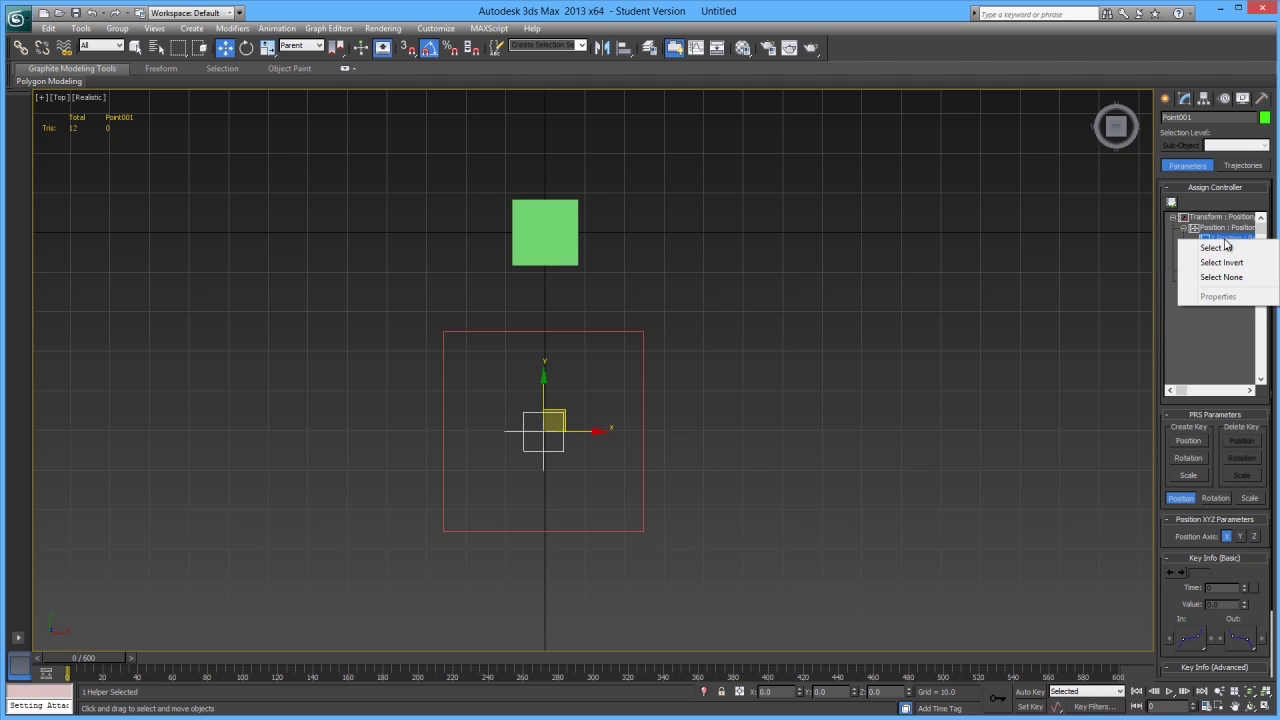
{"action": "left_click", "coordinate": [1225, 245]}
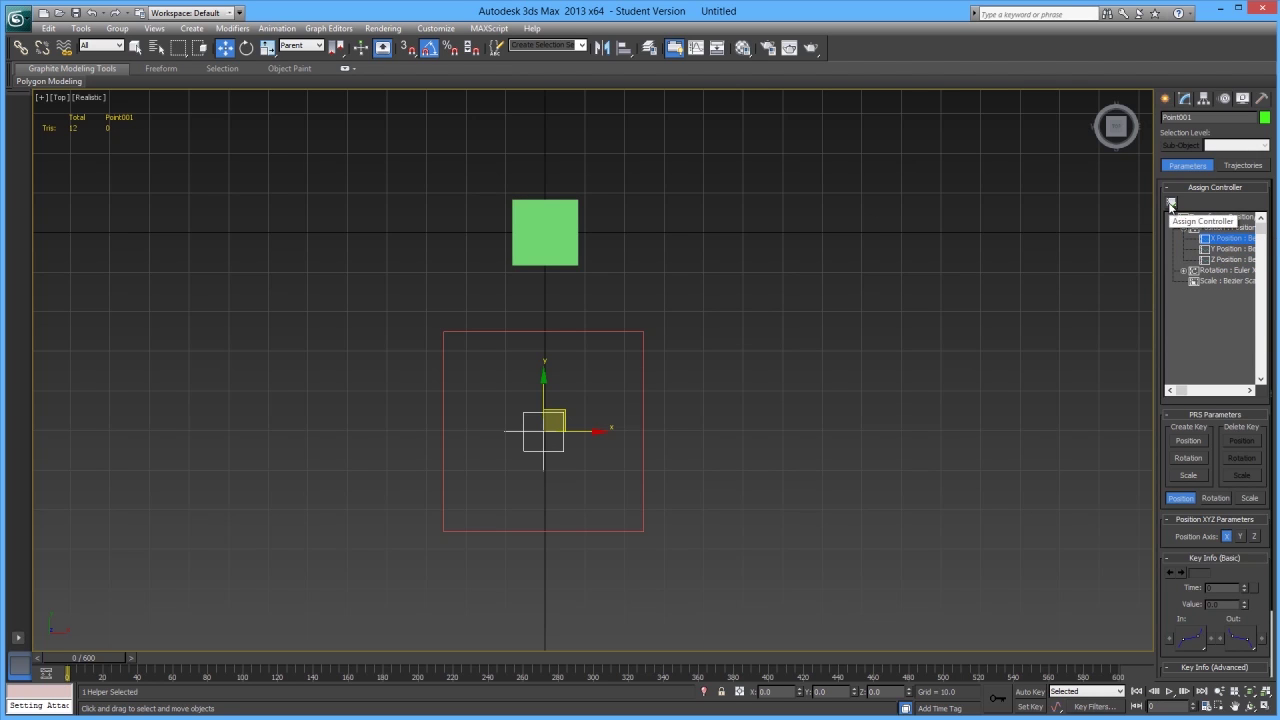
{"action": "left_click", "coordinate": [1171, 205]}
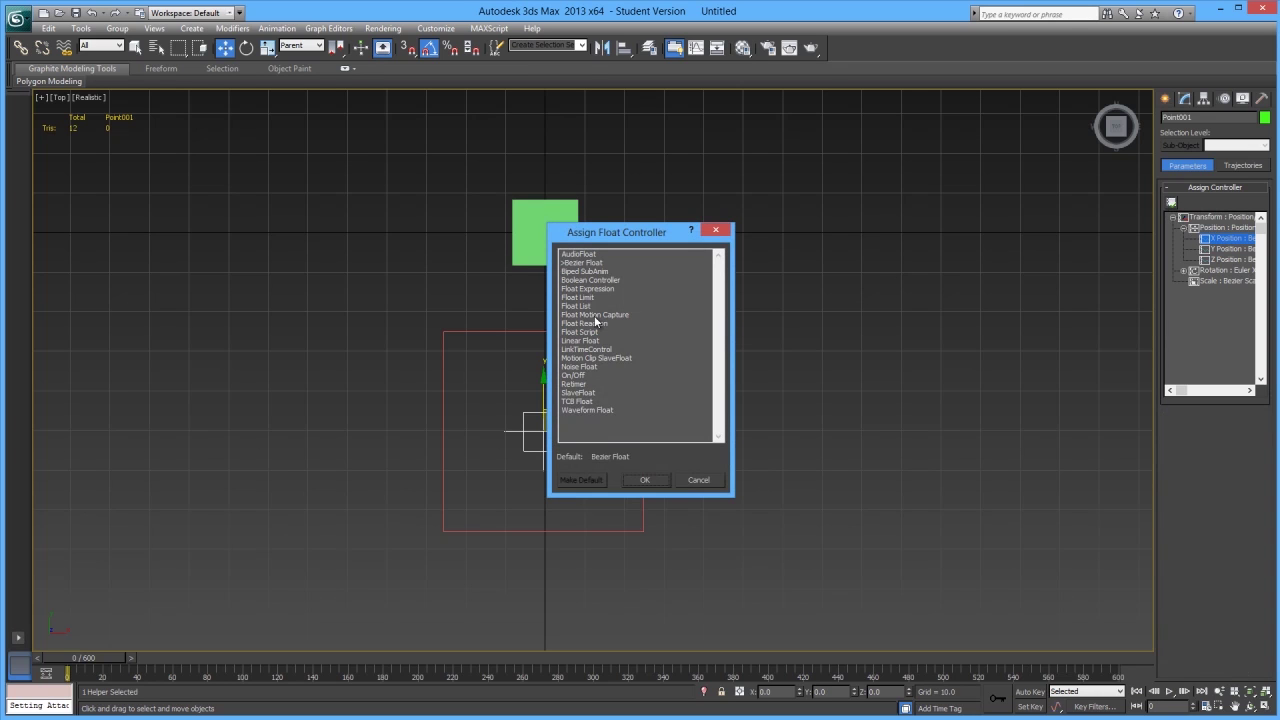
- Assign Float Limit to X Position, reset both limits to 0 and test the helper is locked
{"action": "left_click", "coordinate": [571, 298]}
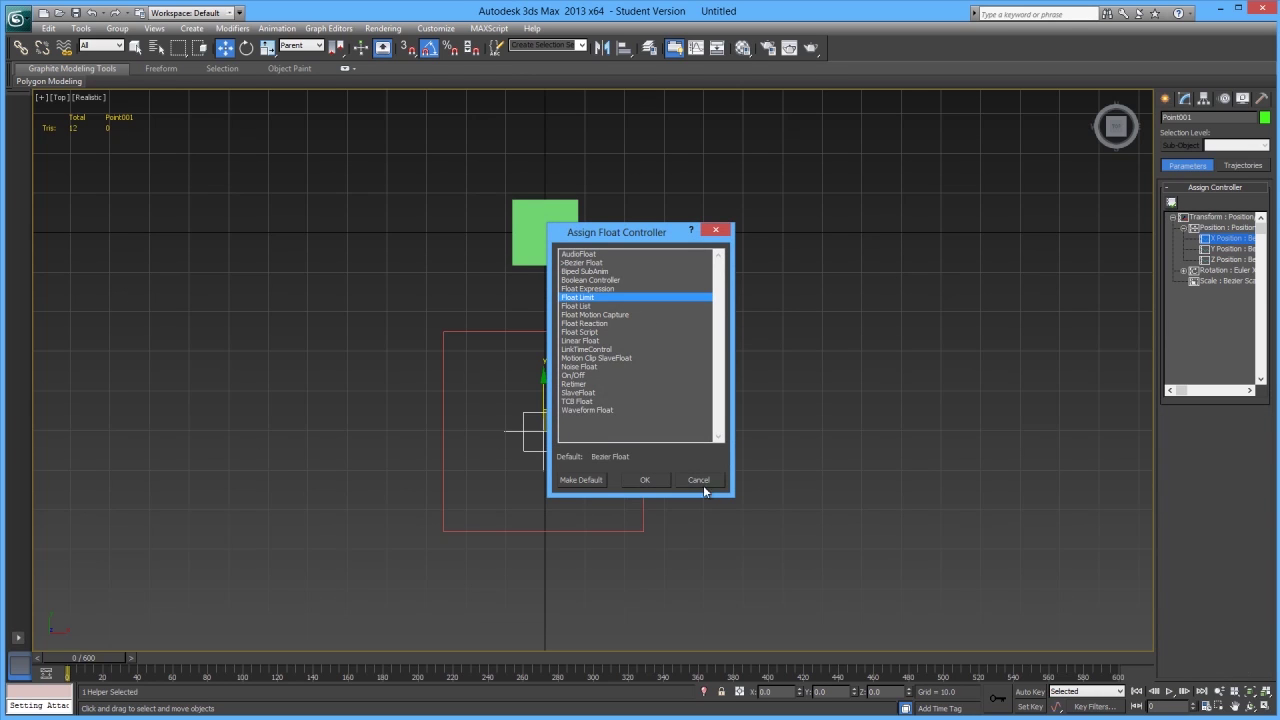
{"action": "left_click", "coordinate": [646, 478]}
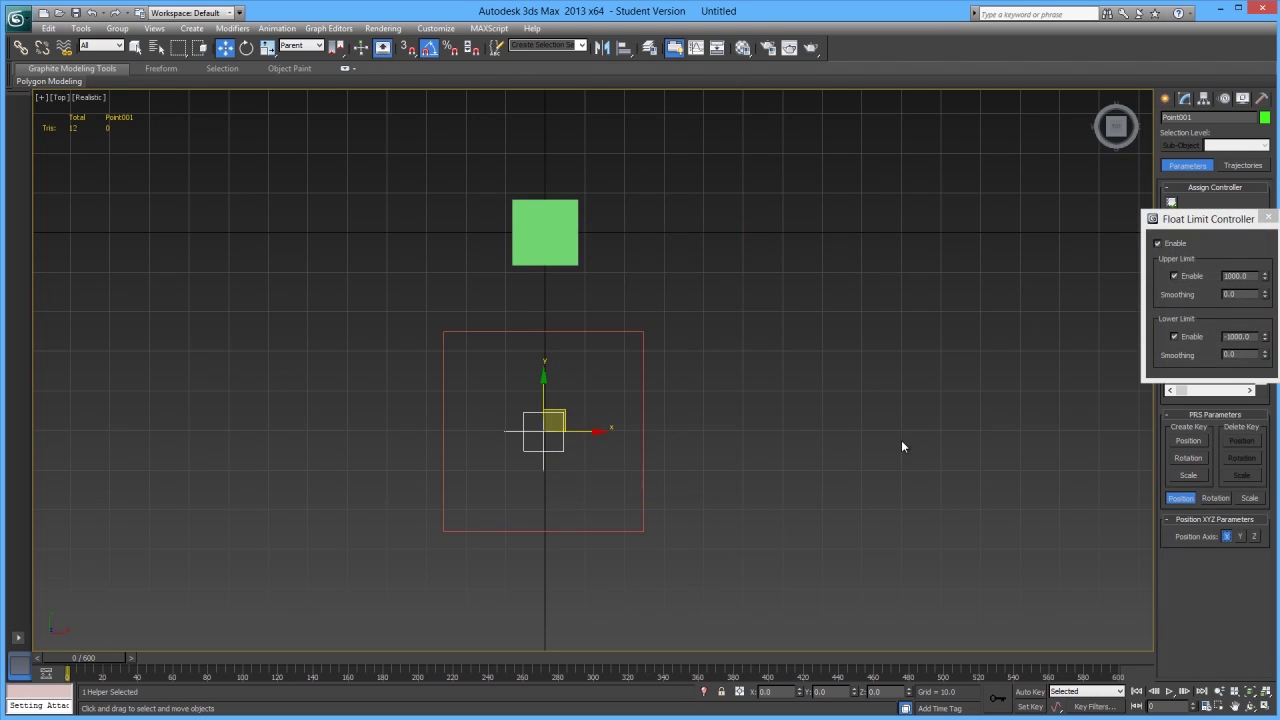
{"action": "left_click_drag", "start_coordinate": [1202, 228], "coordinate": [673, 145]}
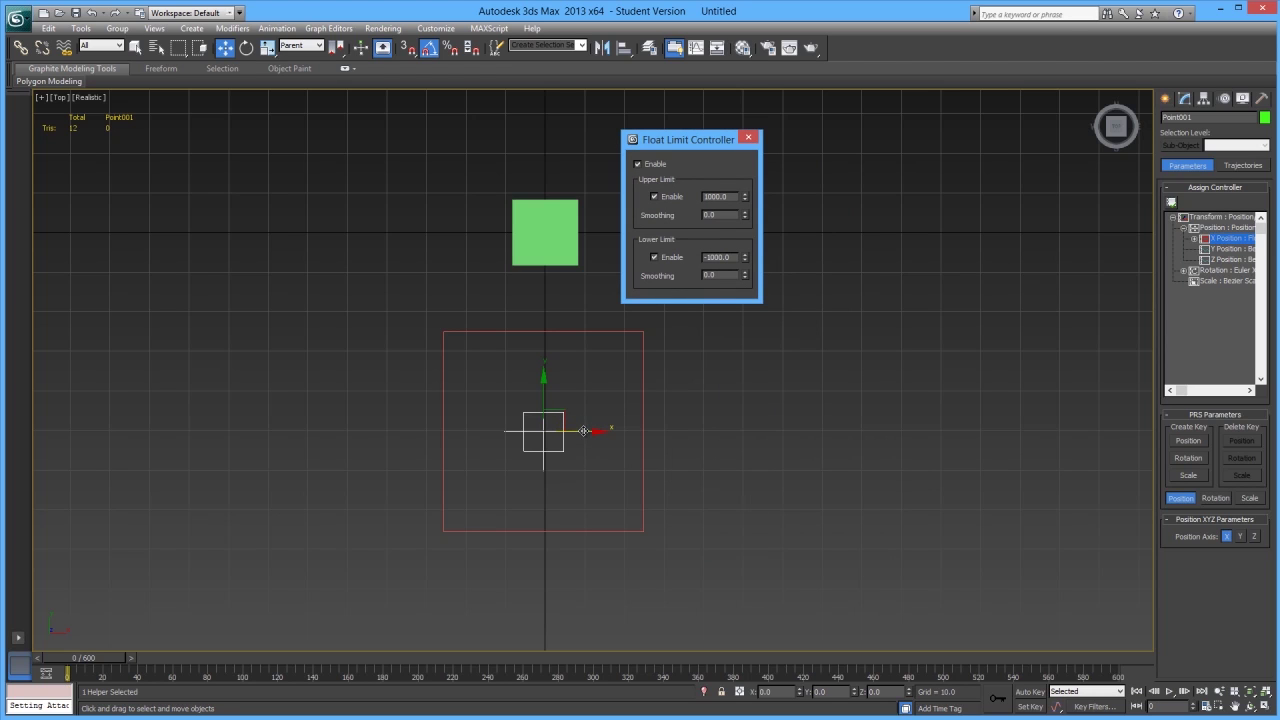
{"action": "right_click", "coordinate": [744, 197]}
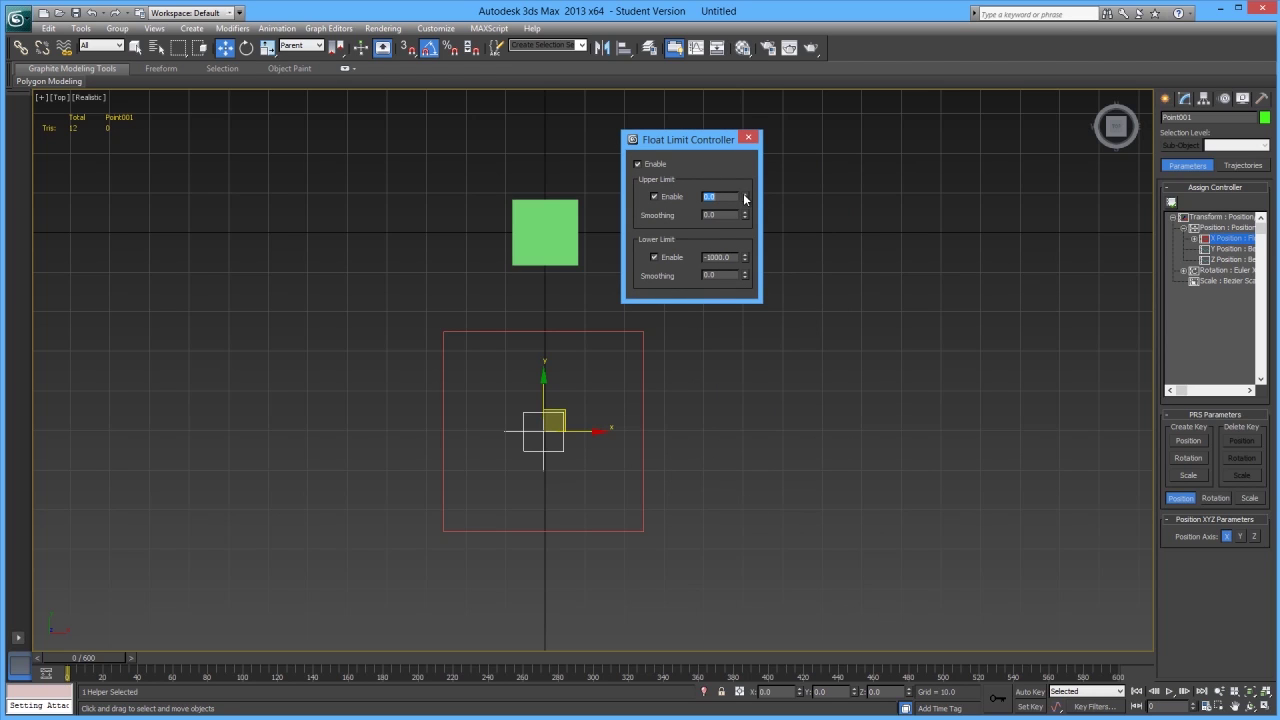
{"action": "right_click", "coordinate": [744, 260]}
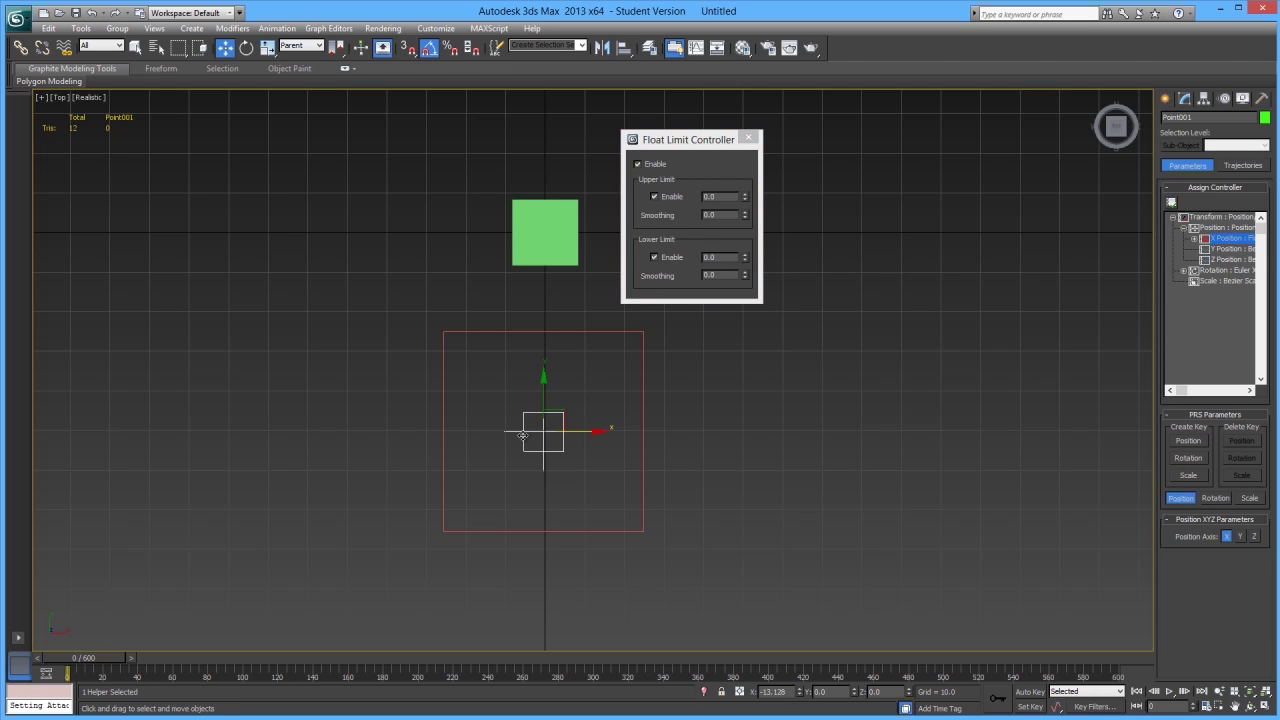
{"action": "left_click_drag", "start_coordinate": [490, 439], "coordinate": [706, 432]}
- Adjust the spinners to Upper Limit 15 and Lower Limit -15, testing by moving the helper
{"action": "left_click", "coordinate": [745, 195]}
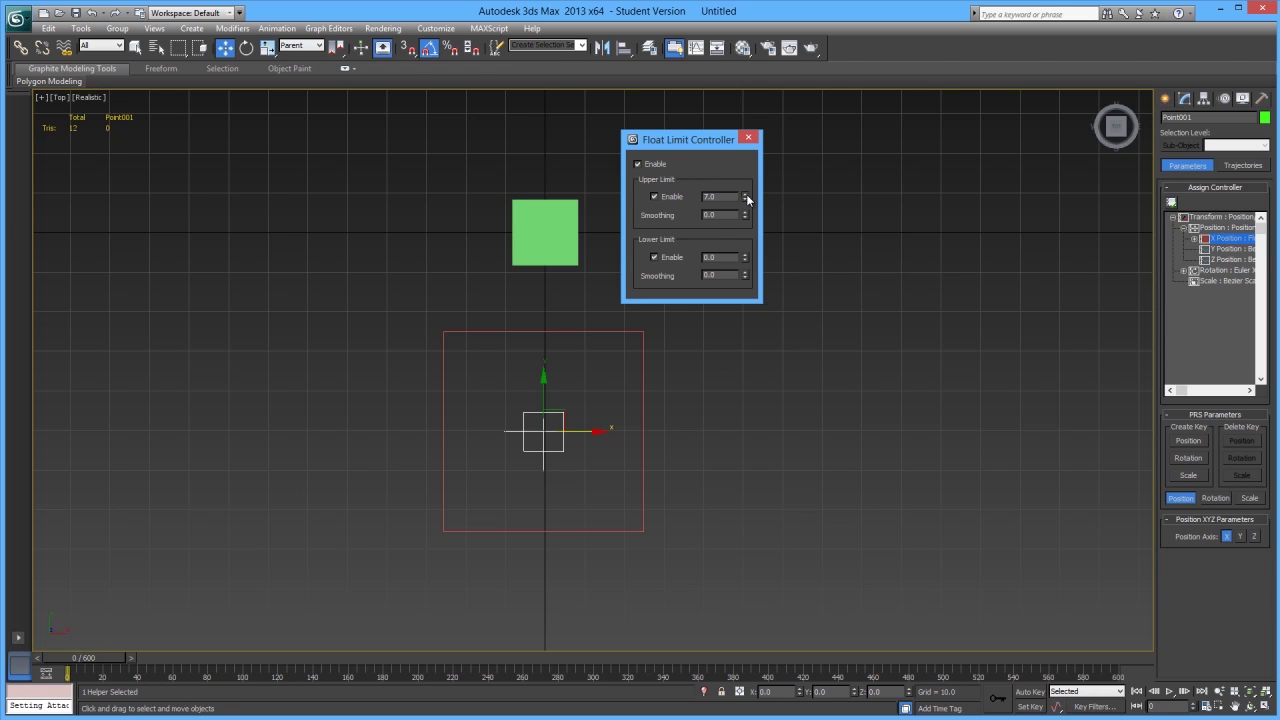
{"action": "left_click", "coordinate": [746, 196]}
{"action": "left_click_drag", "start_coordinate": [741, 258], "coordinate": [745, 258]}
{"action": "left_click", "coordinate": [744, 261]}
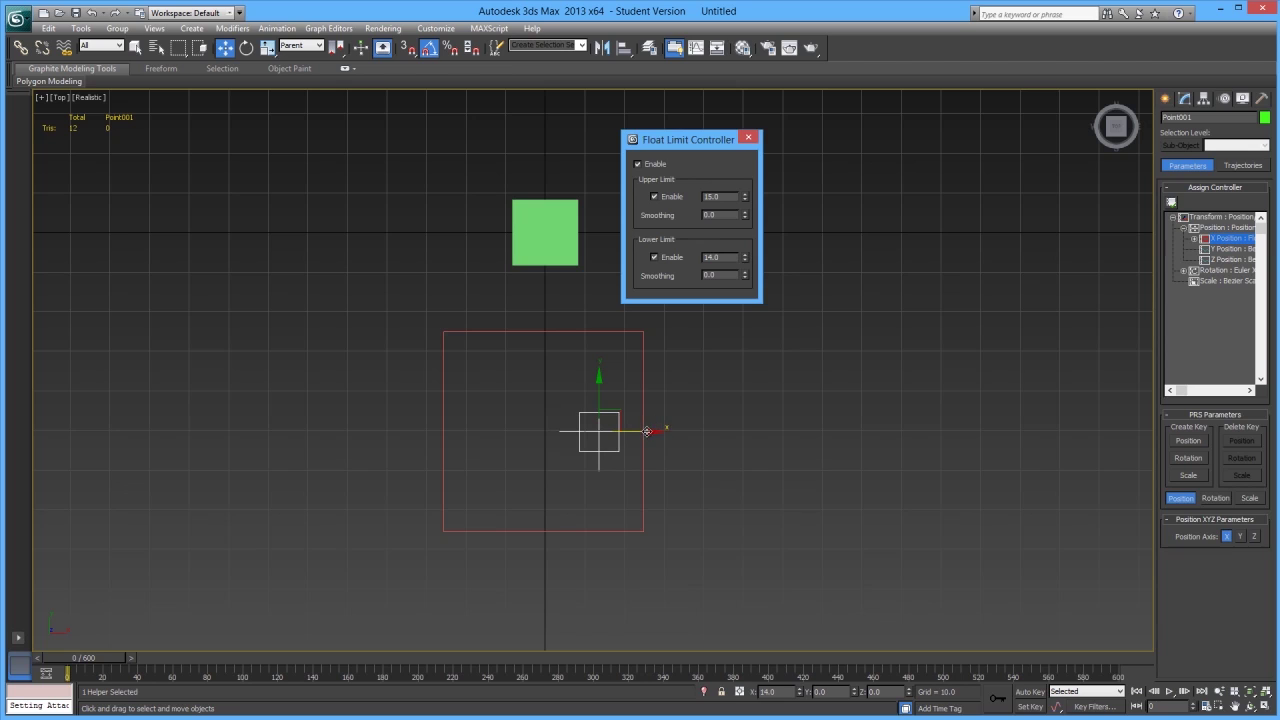
{"action": "left_click_drag", "start_coordinate": [647, 431], "coordinate": [612, 403]}
{"action": "left_click", "coordinate": [744, 261]}
{"action": "double_click", "coordinate": [744, 262]}
{"action": "left_click_drag", "start_coordinate": [637, 431], "coordinate": [761, 461]}
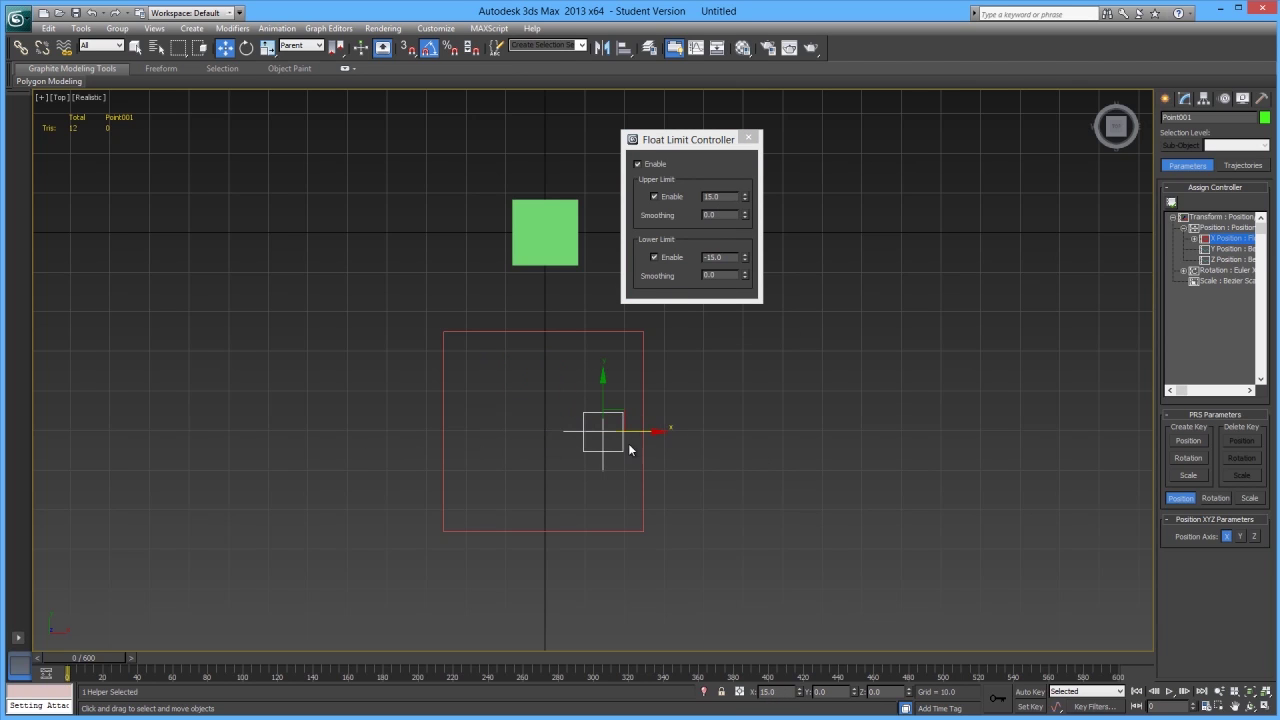
- Test the ±15 clamp along X, then lower the lower limit below -15
{"action": "left_click_drag", "start_coordinate": [641, 430], "coordinate": [520, 431]}
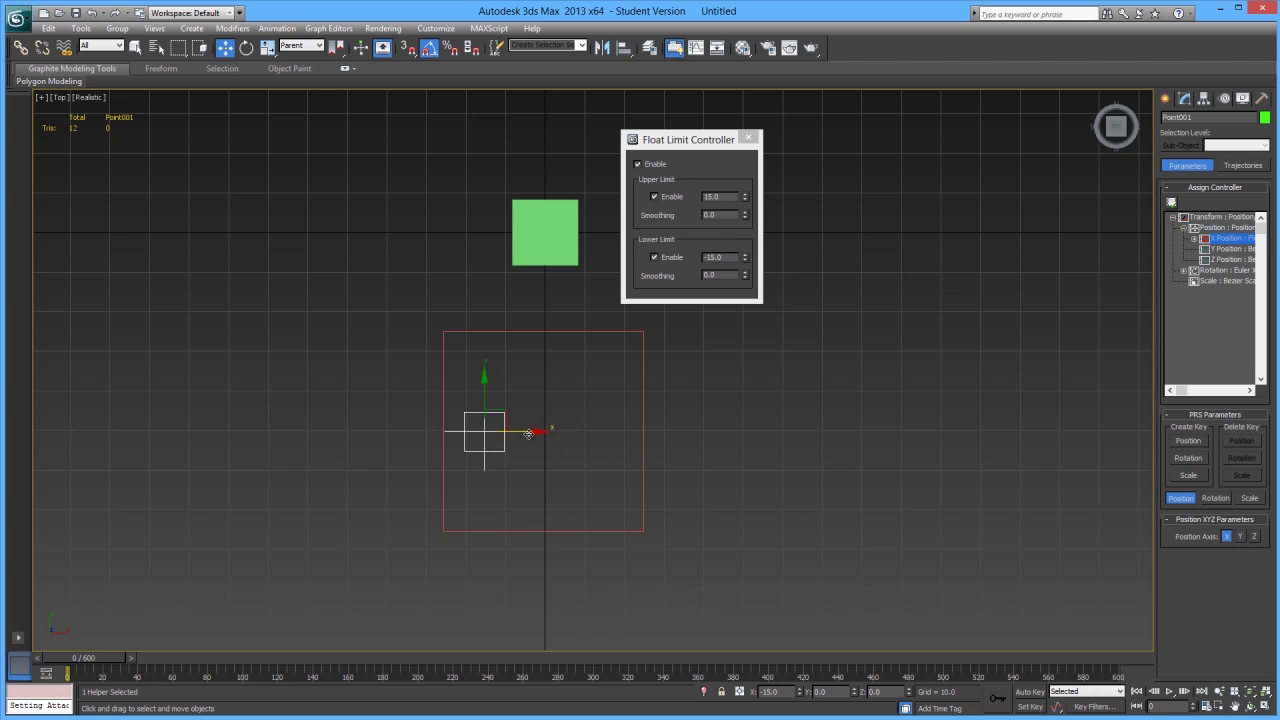
{"action": "left_click_drag", "start_coordinate": [525, 432], "coordinate": [399, 427]}
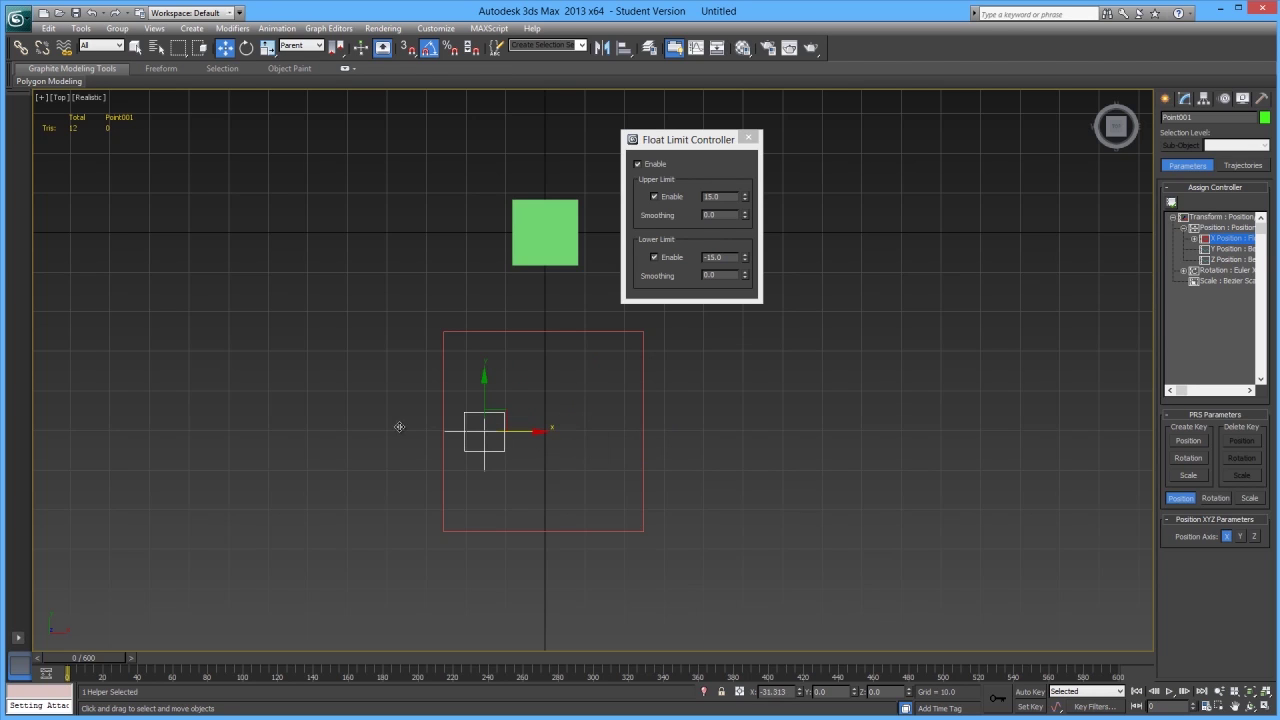
{"action": "left_click", "coordinate": [744, 262]}
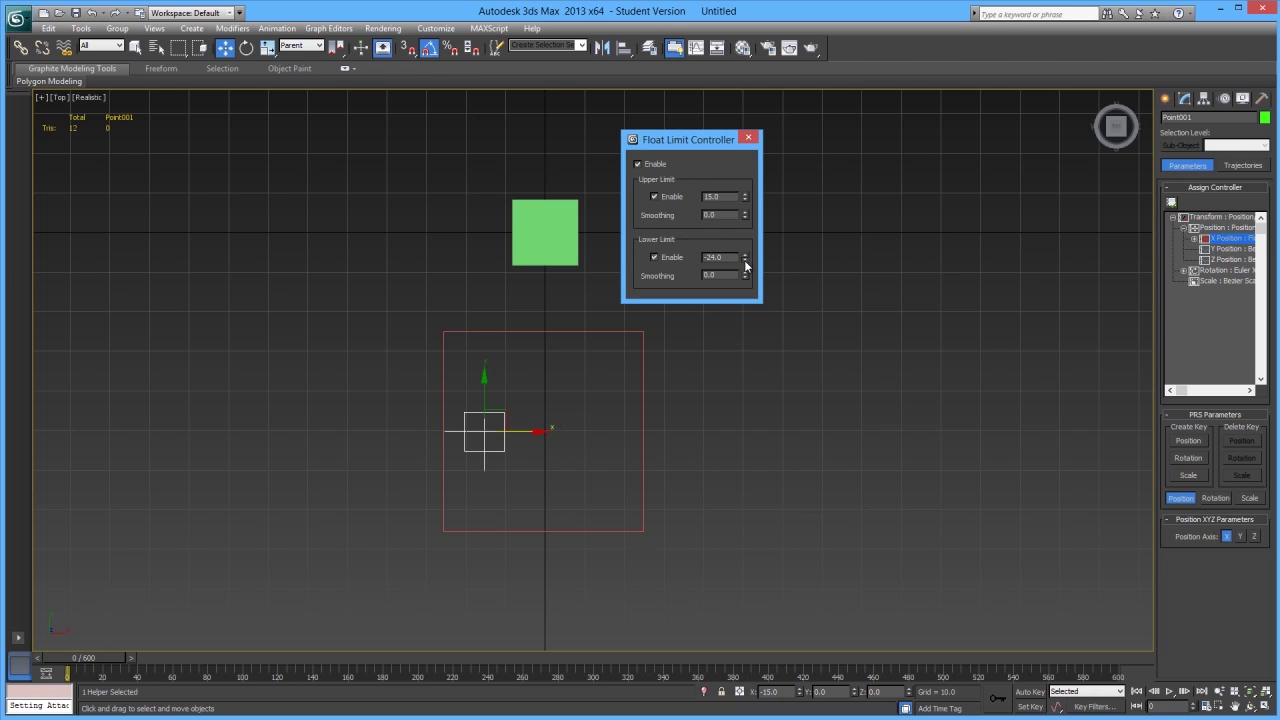
{"action": "left_click_drag", "start_coordinate": [536, 431], "coordinate": [500, 430]}
- Edit the lower limit value to -25.3
{"action": "left_click", "coordinate": [724, 260]}
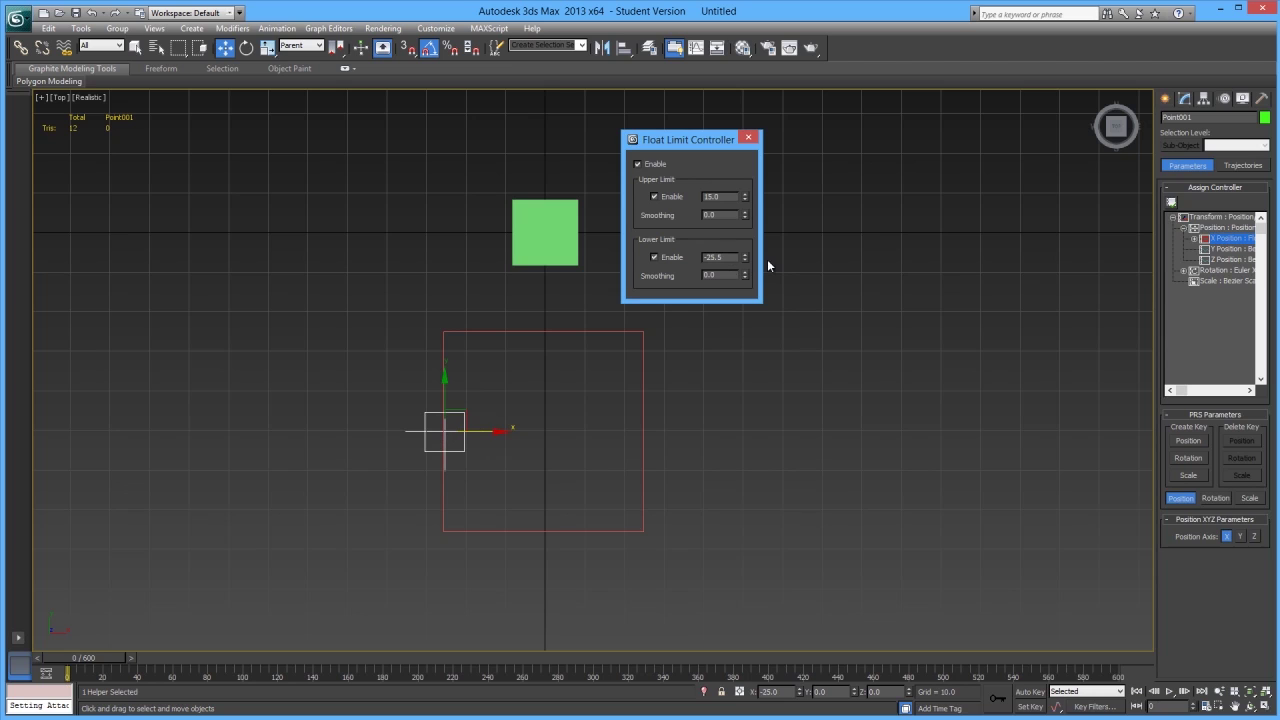
{"action": "double_click", "coordinate": [714, 257]}
{"action": "left_click", "coordinate": [475, 432]}
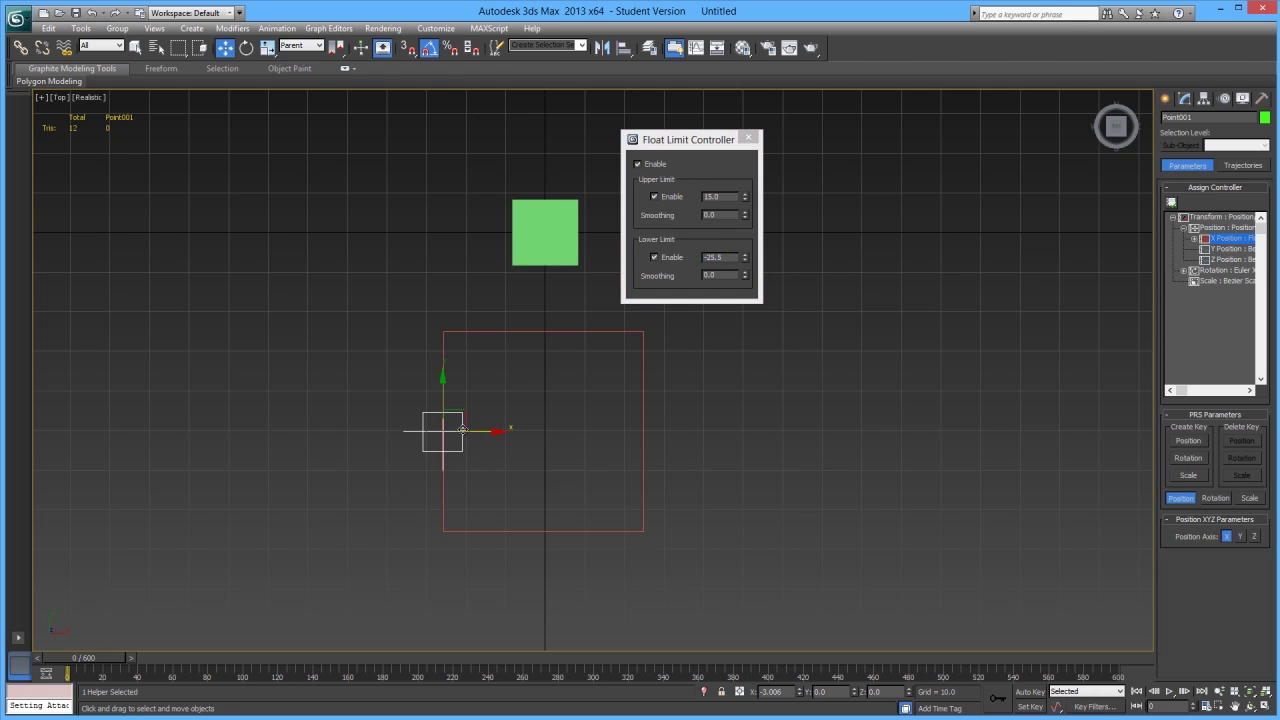
{"action": "left_click", "coordinate": [724, 257]}
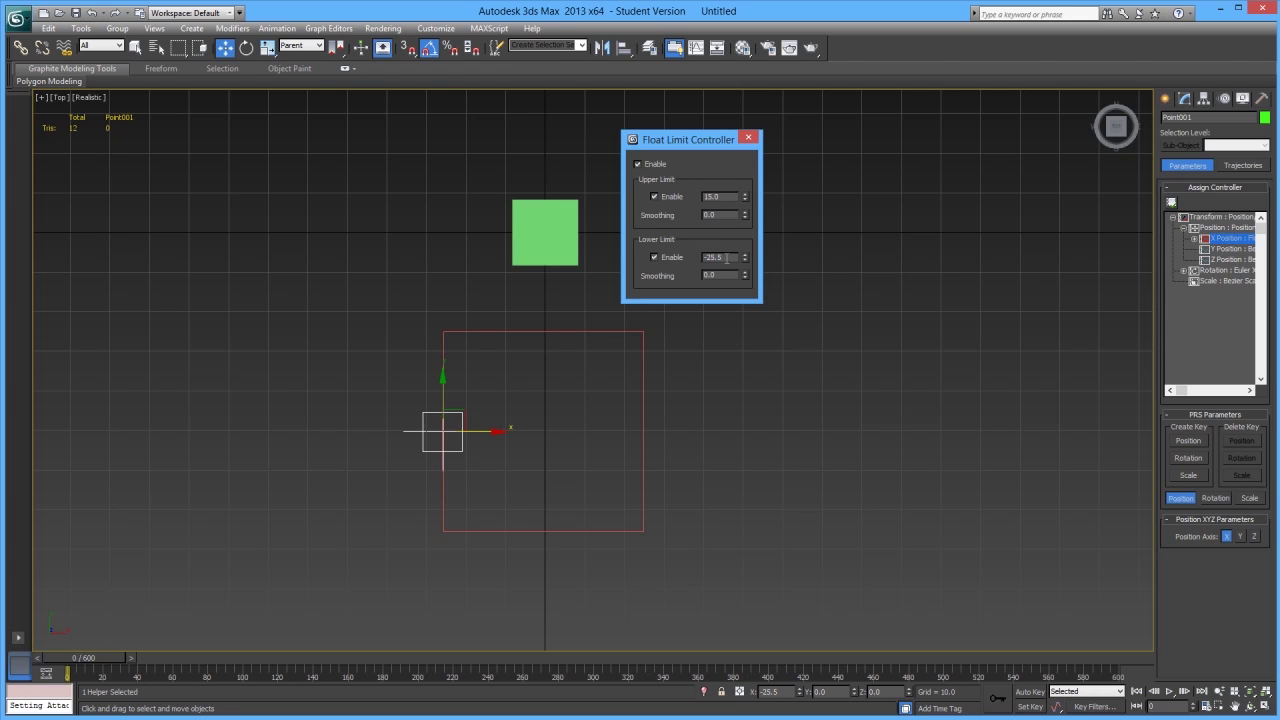
{"action": "key", "text": "Return"}
{"action": "key", "text": "Tab"}
{"action": "left_click", "coordinate": [726, 257]}
{"action": "key", "text": "Return"}
{"action": "left_click", "coordinate": [727, 256]}
- Set the upper limit to 25.3 and test the helper clamps at ±25.3 along X
{"action": "right_click", "coordinate": [711, 257]}
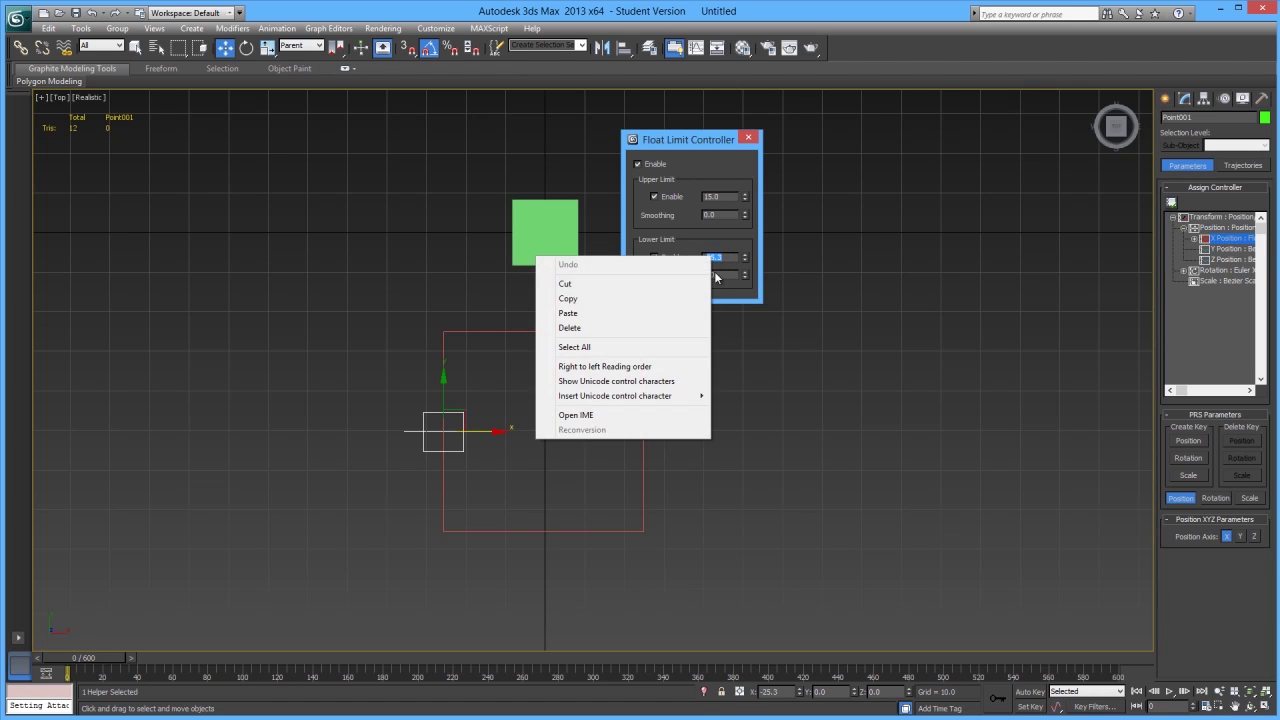
{"action": "left_click", "coordinate": [645, 298]}
{"action": "left_click_drag", "start_coordinate": [724, 198], "coordinate": [712, 207]}
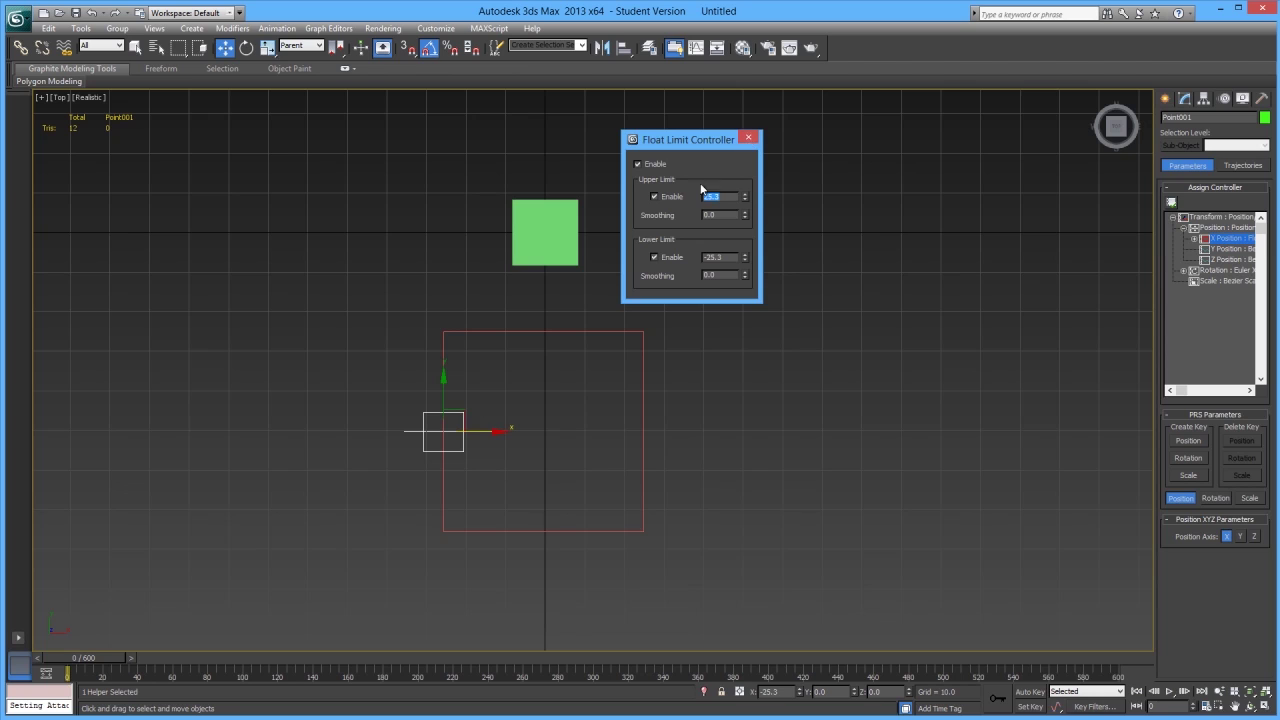
{"action": "left_click_drag", "start_coordinate": [478, 430], "coordinate": [588, 428]}
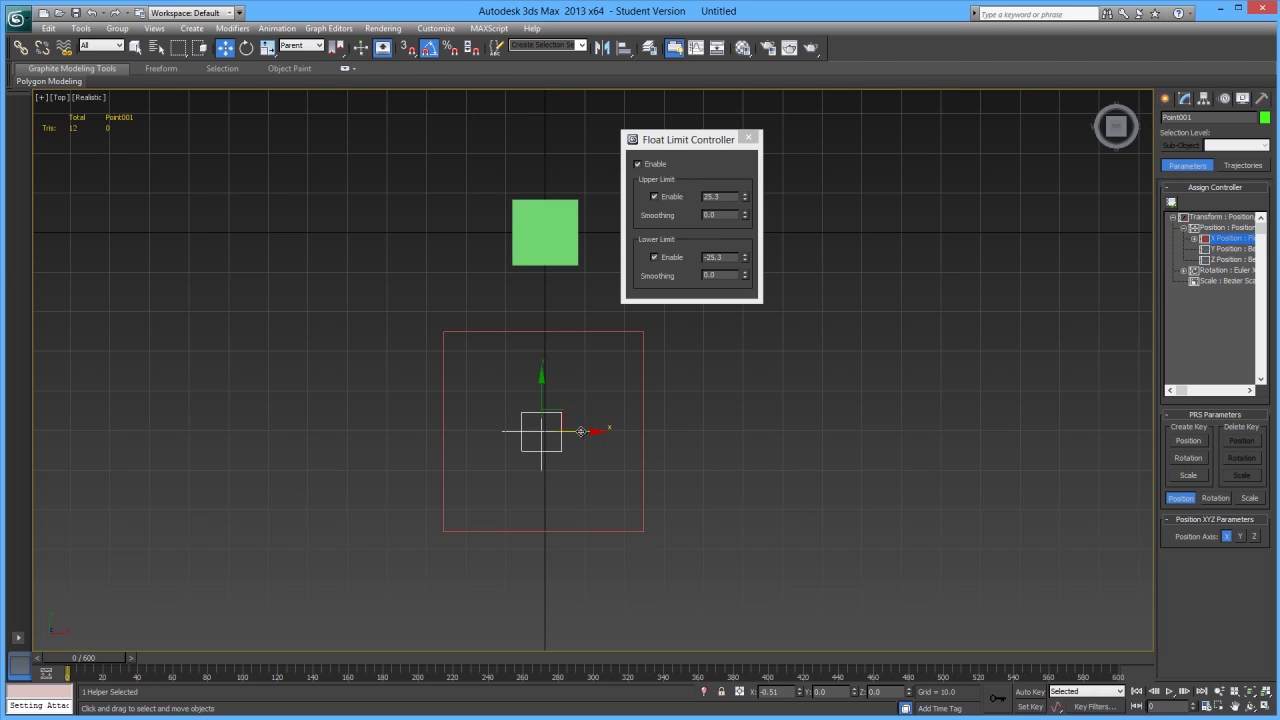
{"action": "mouse_move", "coordinate": [581, 431]}
{"action": "left_mouse_down"}
{"action": "mouse_move", "coordinate": [483, 430]}
{"action": "mouse_move", "coordinate": [633, 432]}
{"action": "mouse_move", "coordinate": [584, 421]}
{"action": "left_mouse_up"}
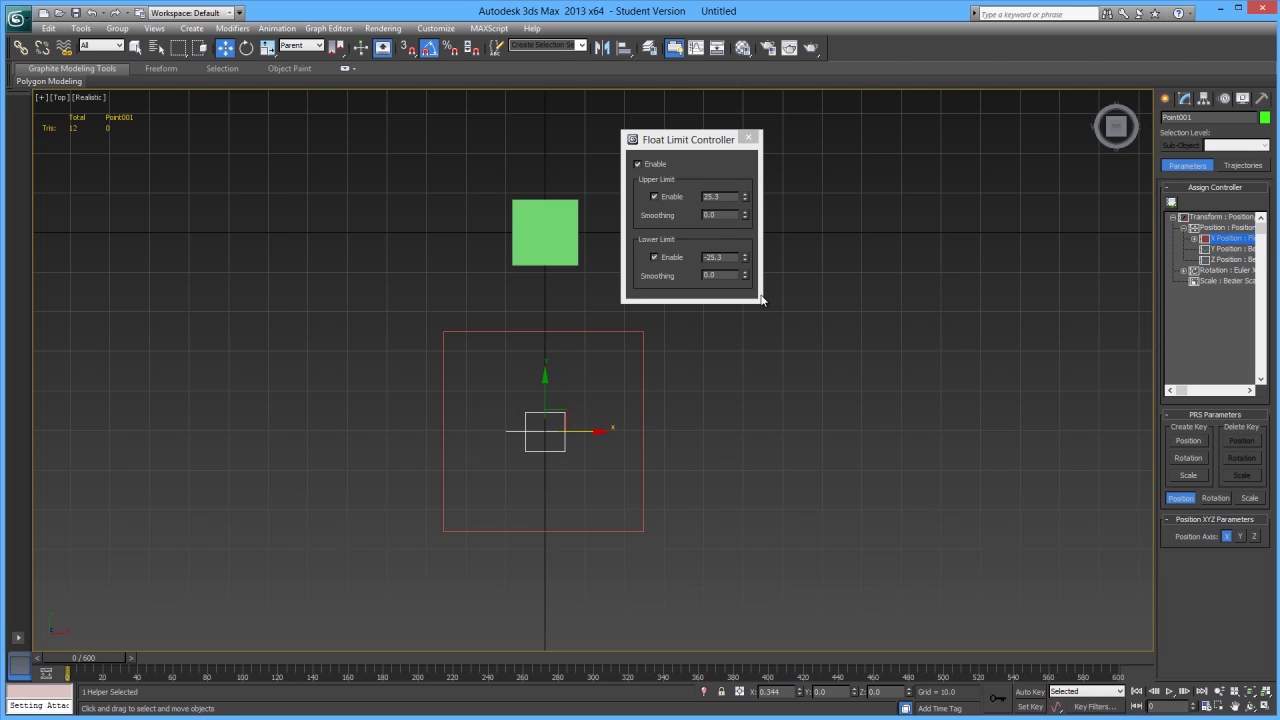
- Close the X limit settings and assign a Float Limit controller to Y Position
{"action": "left_click", "coordinate": [749, 139]}
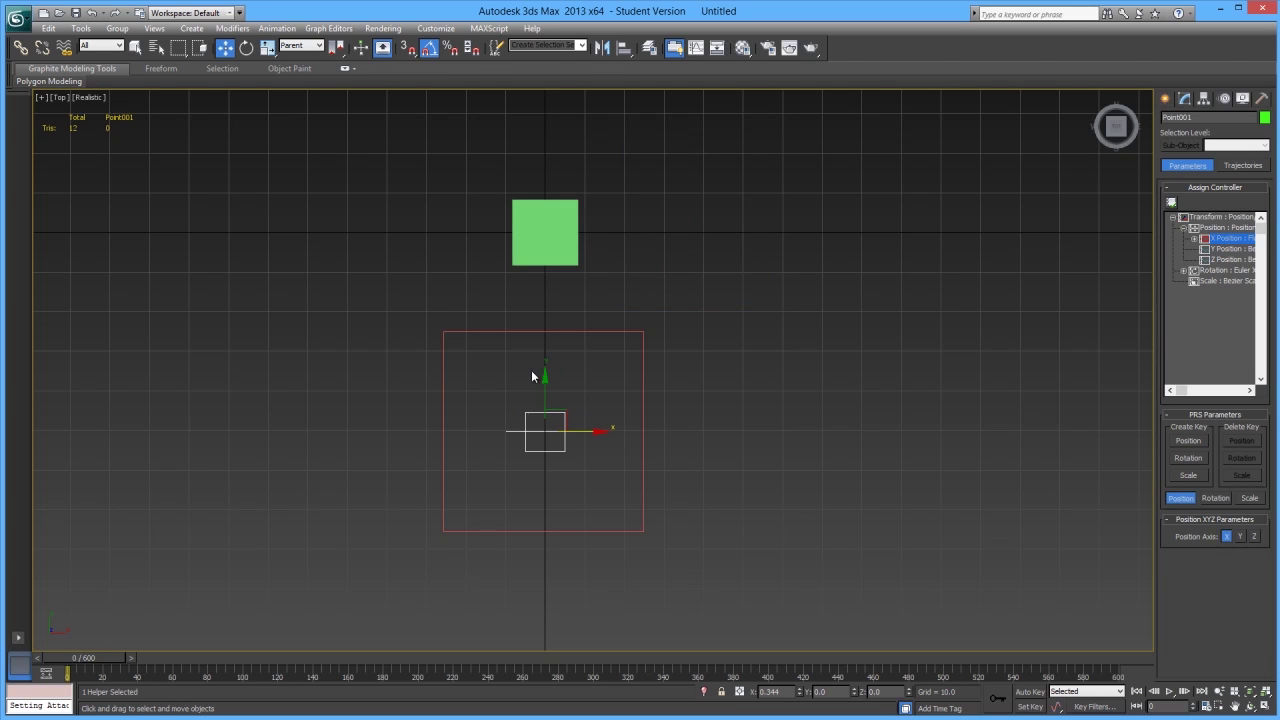
{"action": "left_click", "coordinate": [1224, 250]}
{"action": "left_click", "coordinate": [1176, 203]}
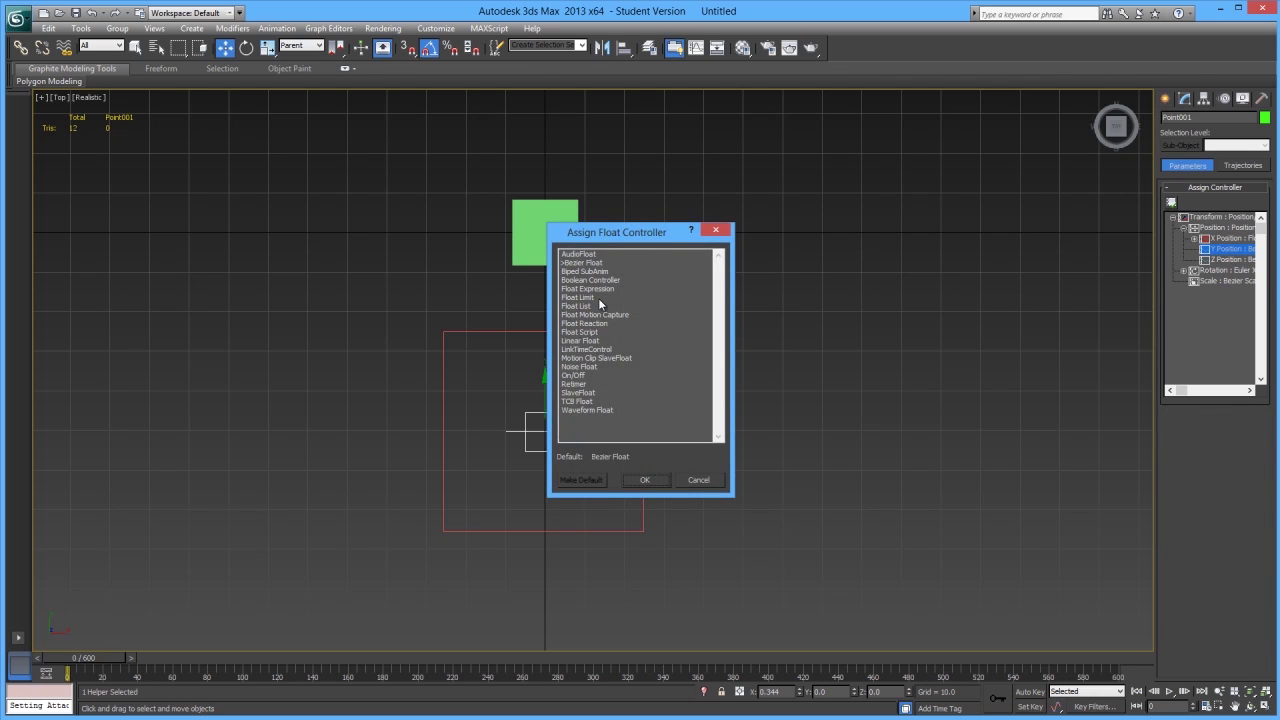
{"action": "left_click", "coordinate": [578, 298]}
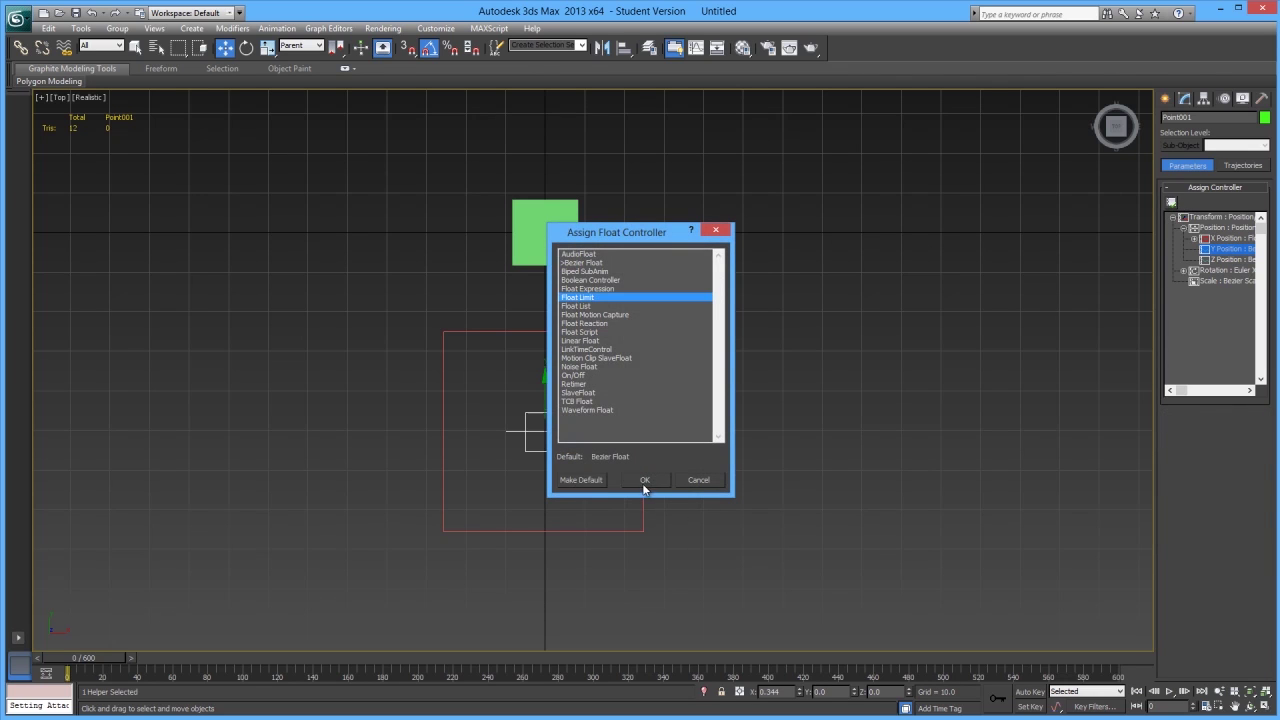
{"action": "left_click", "coordinate": [643, 480]}
{"action": "left_click_drag", "start_coordinate": [1184, 224], "coordinate": [757, 191]}
- Enter Y limits of 25.3 and -25.3, then test the helper stops at them
{"action": "double_click", "coordinate": [818, 242]}
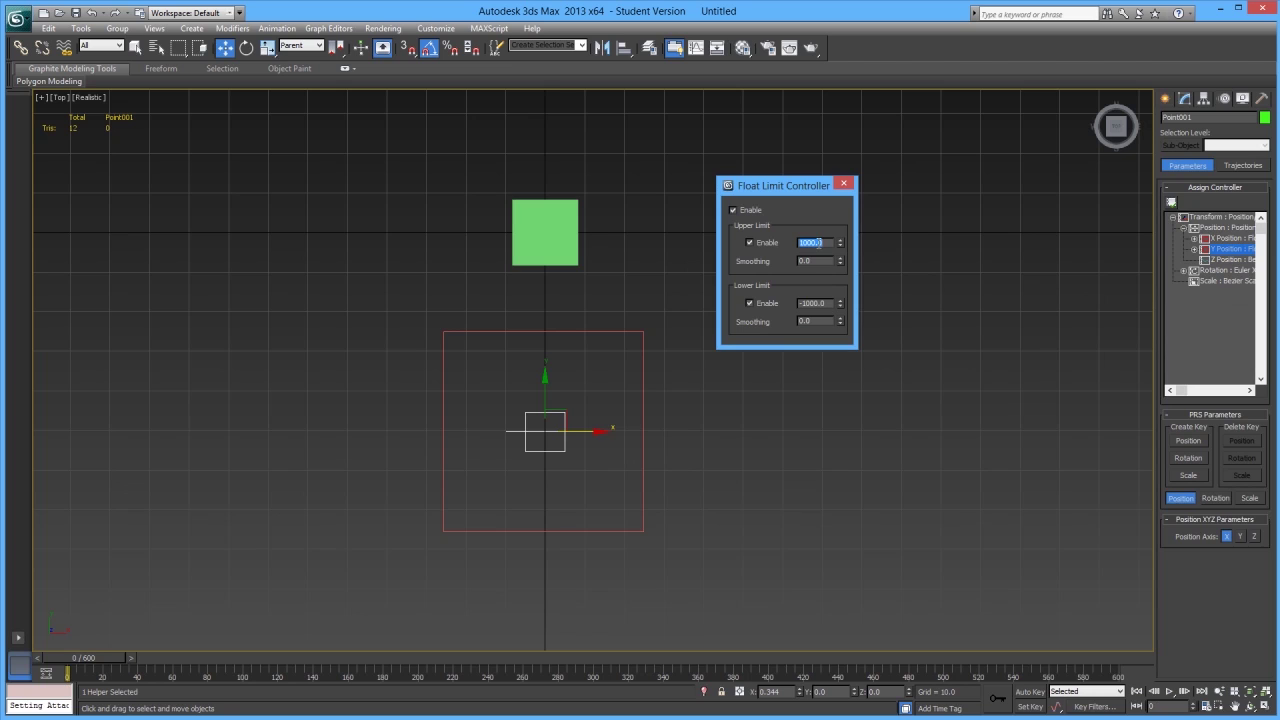
{"action": "type", "text": "25.3"}
{"action": "double_click", "coordinate": [814, 303]}
{"action": "type", "text": "-25.3"}
{"action": "left_click_drag", "start_coordinate": [536, 392], "coordinate": [498, 178]}
{"action": "left_click", "coordinate": [520, 254]}
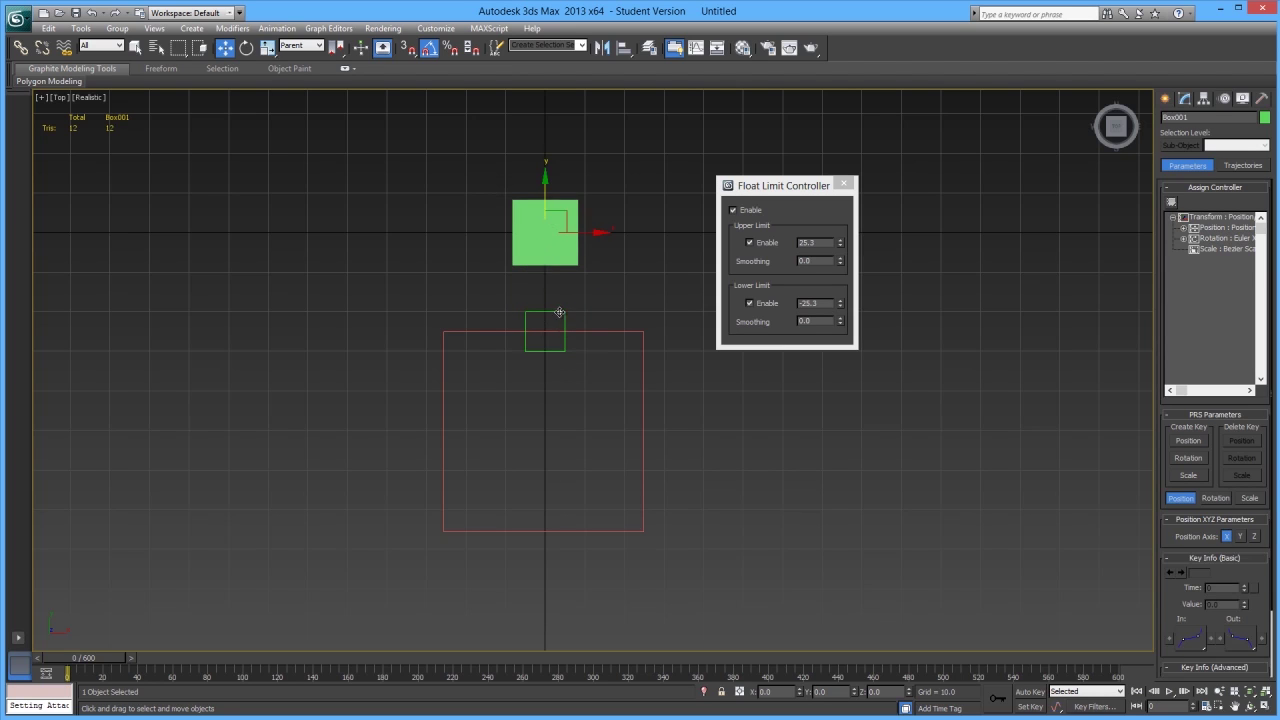
{"action": "left_click", "coordinate": [545, 333]}
{"action": "left_click_drag", "start_coordinate": [557, 314], "coordinate": [594, 381]}
- Close the limit controller and realign Point001 to the rectangle's pivot
{"action": "left_click", "coordinate": [842, 187]}
{"action": "left_click", "coordinate": [843, 185]}
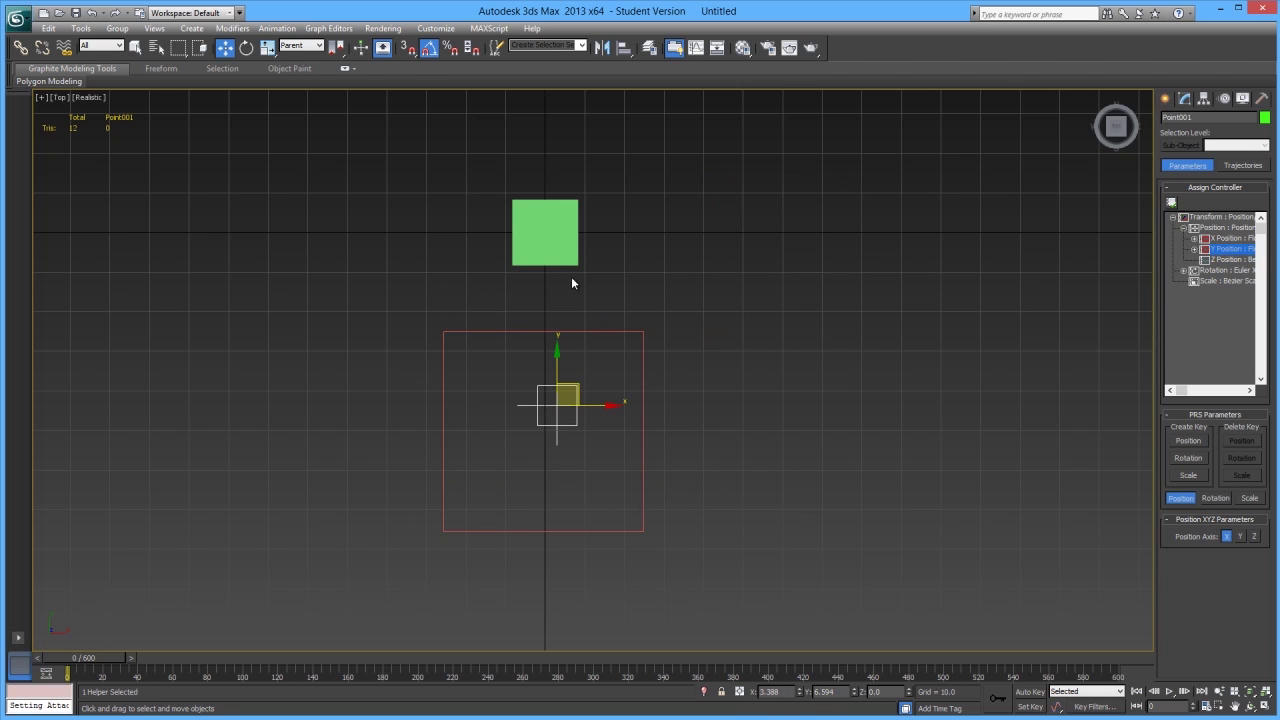
{"action": "left_click_drag", "start_coordinate": [627, 52], "coordinate": [623, 77]}
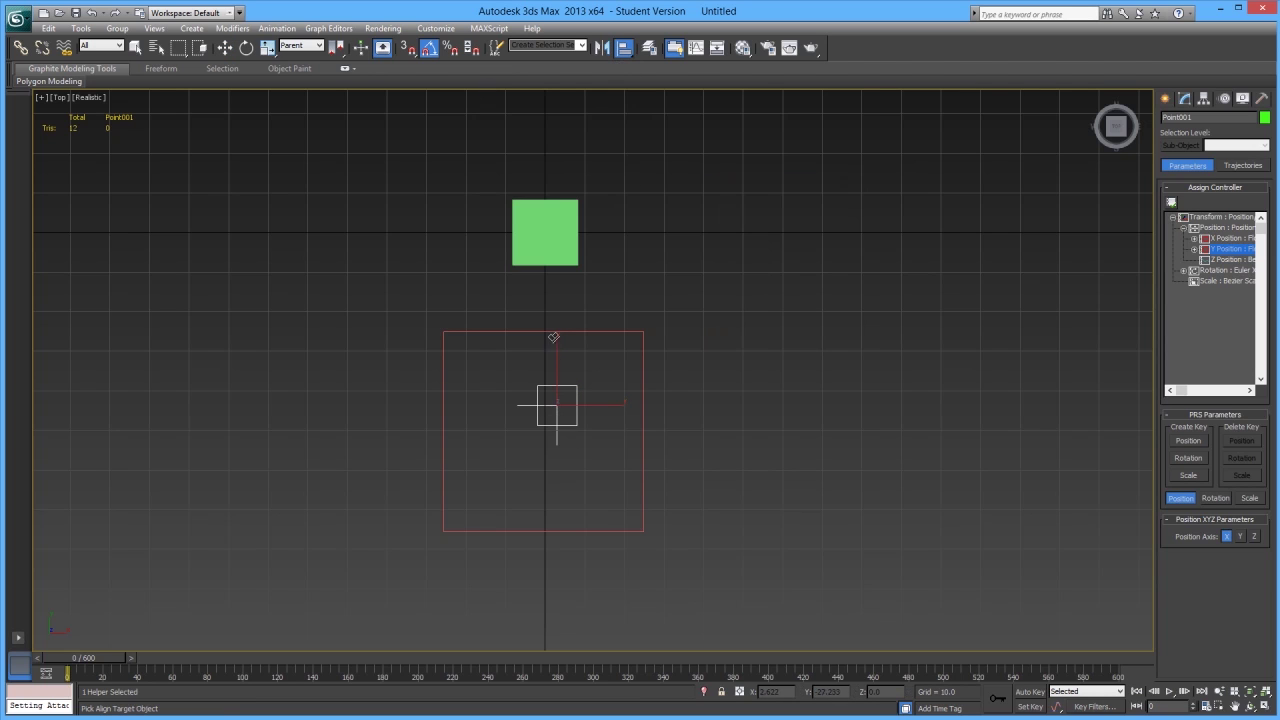
{"action": "left_click", "coordinate": [549, 330]}
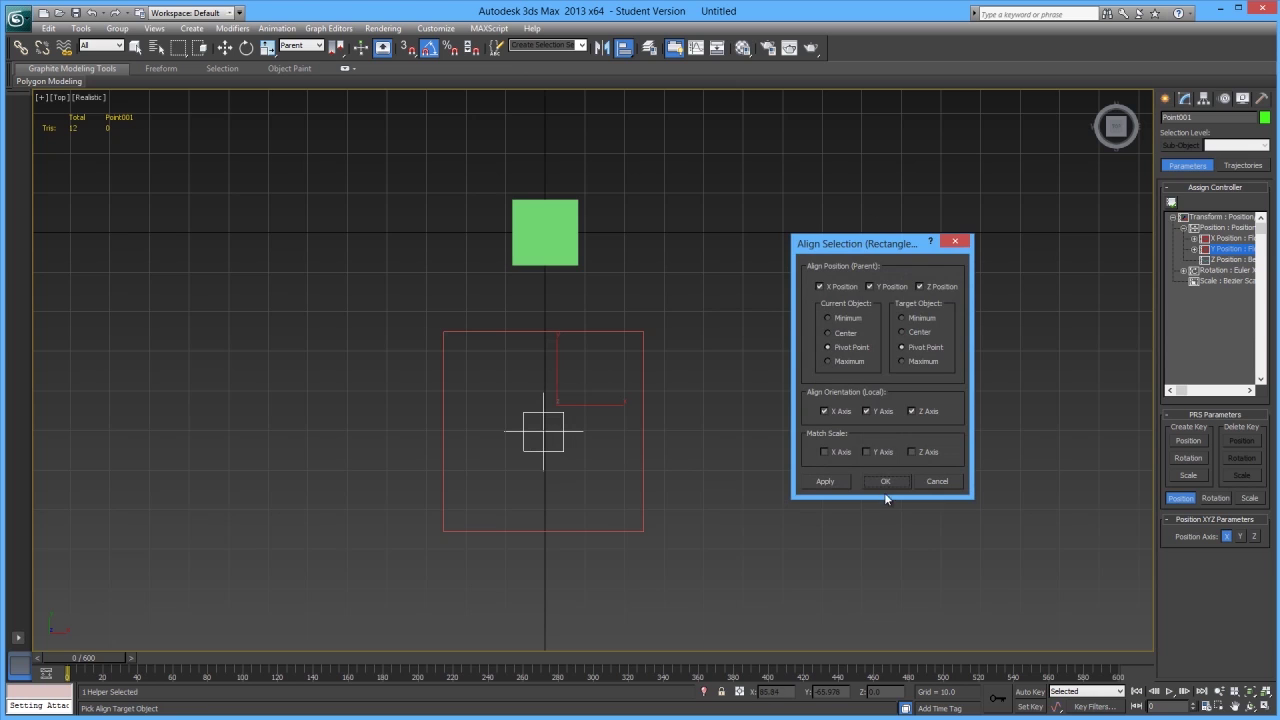
{"action": "left_click", "coordinate": [885, 481]}
- Select the green box Box001 and open the Animation menu
{"action": "key", "text": "w"}
{"action": "scroll", "coordinate": [763, 443], "scroll_direction": "down", "scroll_amount": 2}
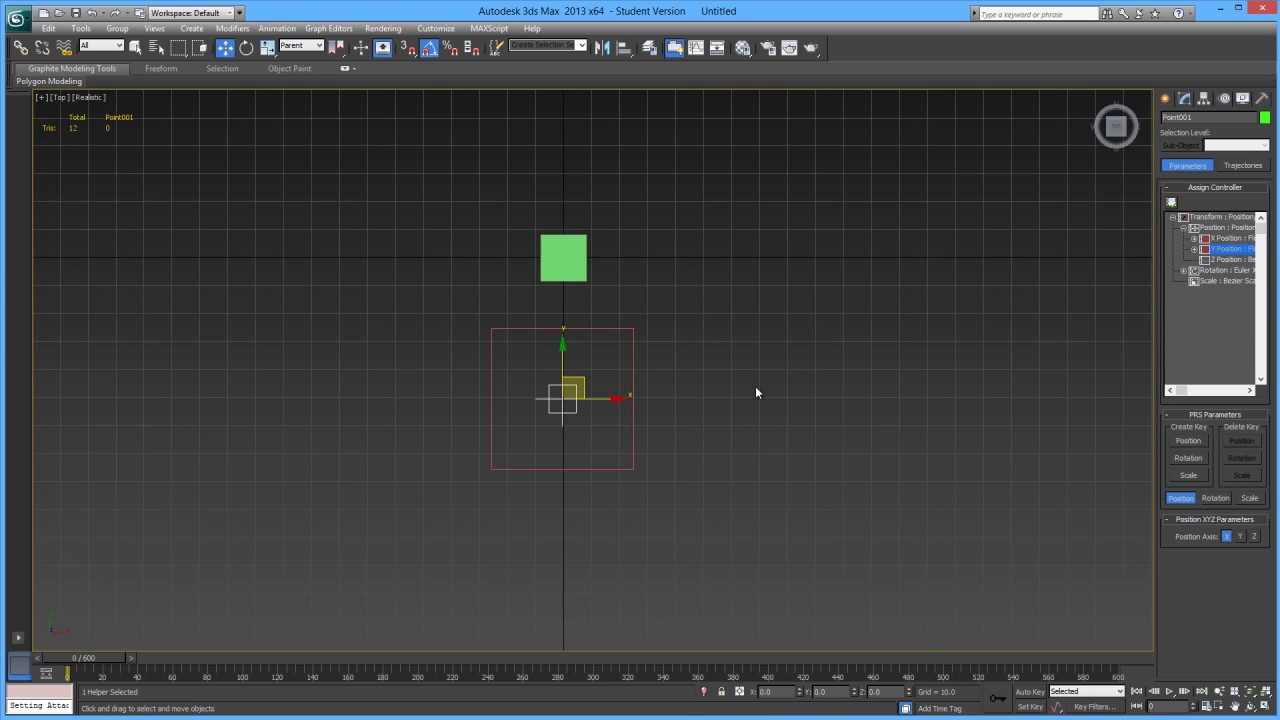
{"action": "left_click", "coordinate": [708, 364]}
{"action": "scroll", "coordinate": [660, 390], "scroll_direction": "down", "scroll_amount": 2}
{"action": "left_click", "coordinate": [574, 358]}
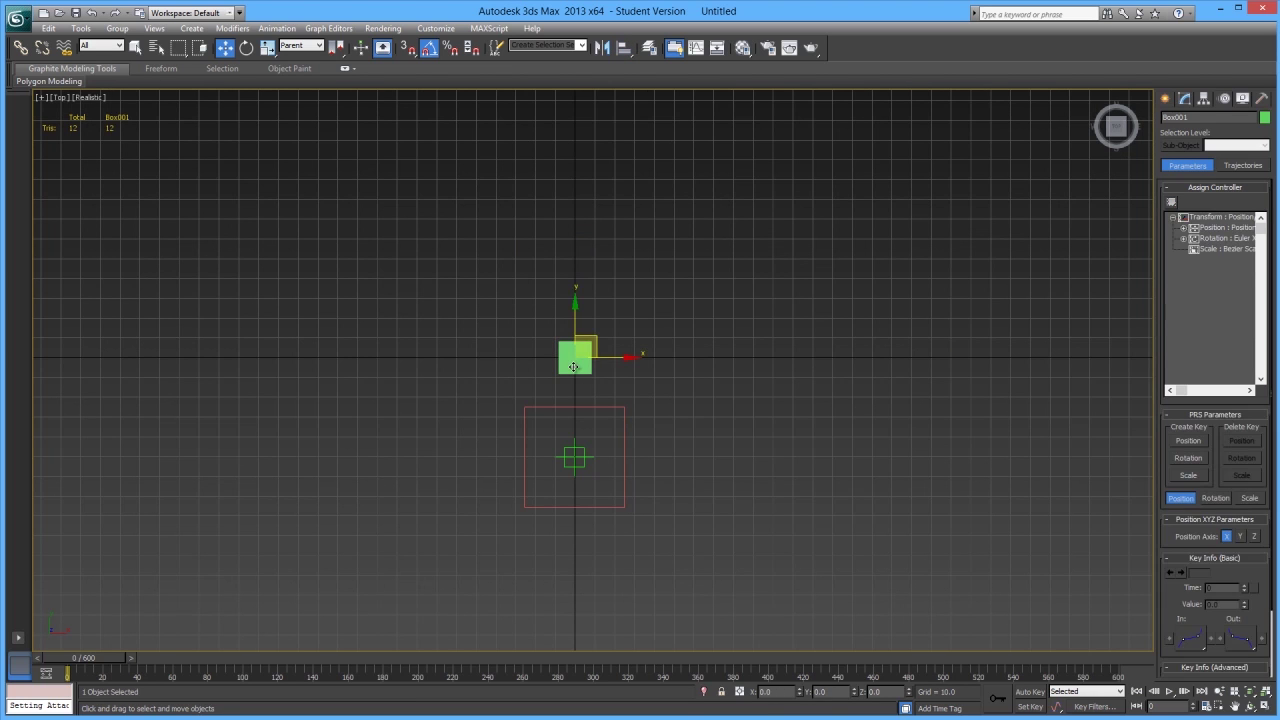
{"action": "scroll", "coordinate": [674, 397], "scroll_direction": "up", "scroll_amount": 2}
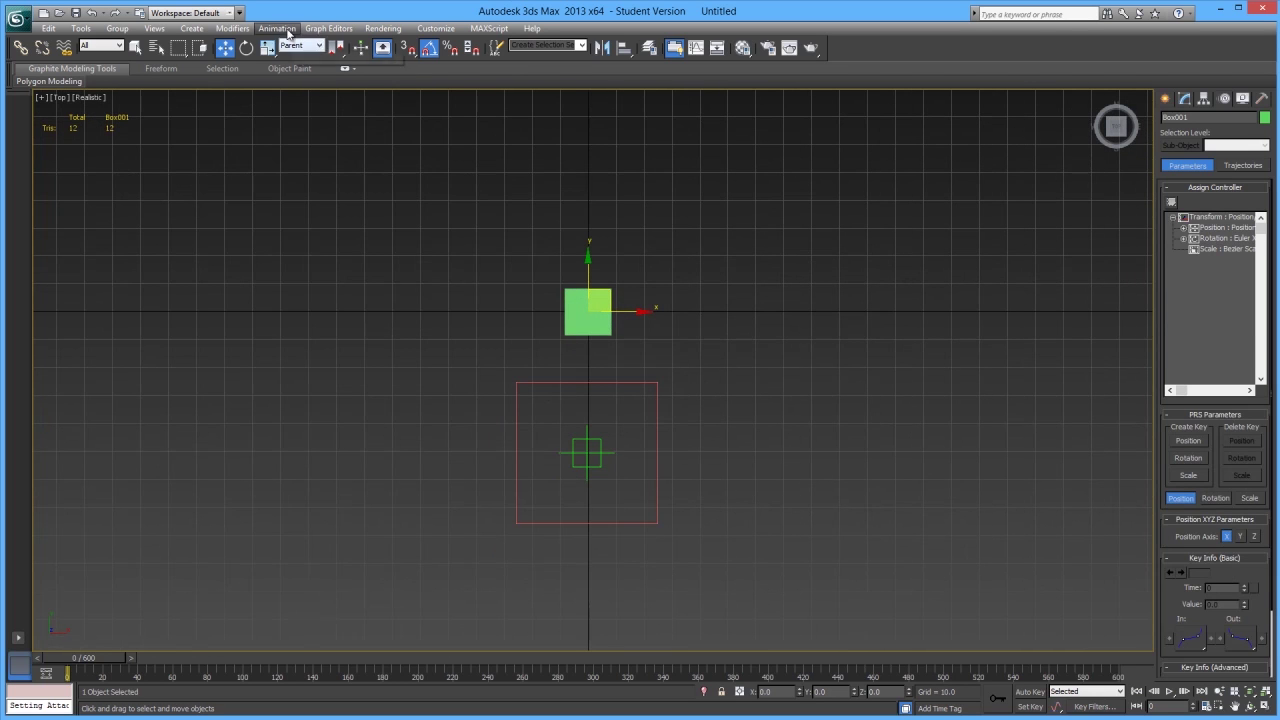
{"action": "left_click", "coordinate": [278, 28]}
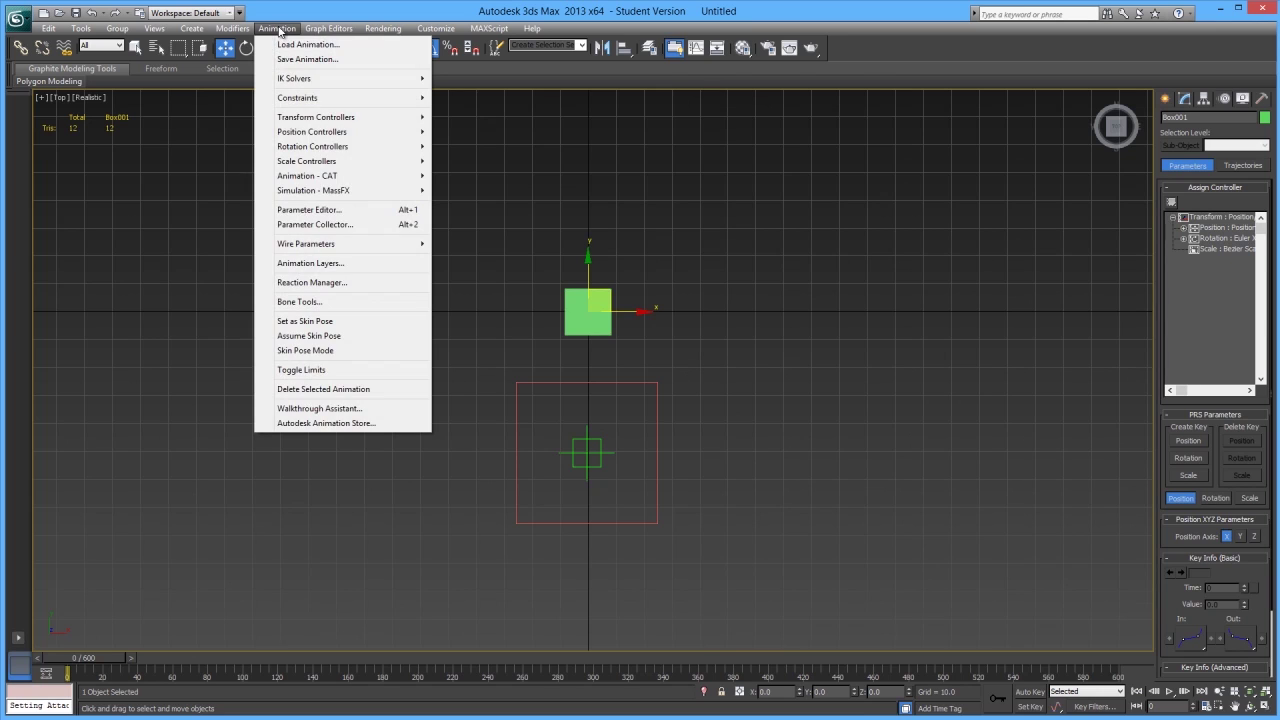
- Open the Reaction Manager, move it left and pan the Top view to show the box
{"action": "left_click", "coordinate": [334, 287]}
{"action": "left_click_drag", "start_coordinate": [630, 185], "coordinate": [241, 186]}
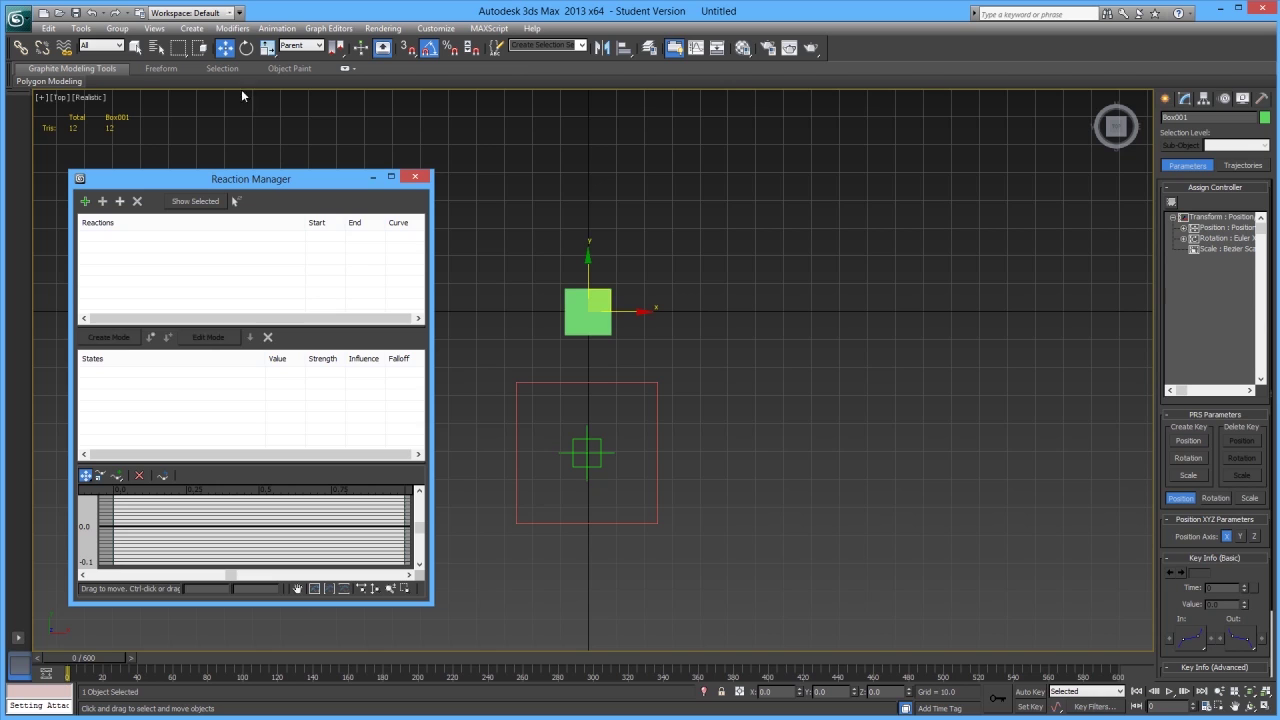
{"action": "middle_click_drag", "start_coordinate": [660, 371], "coordinate": [760, 358]}
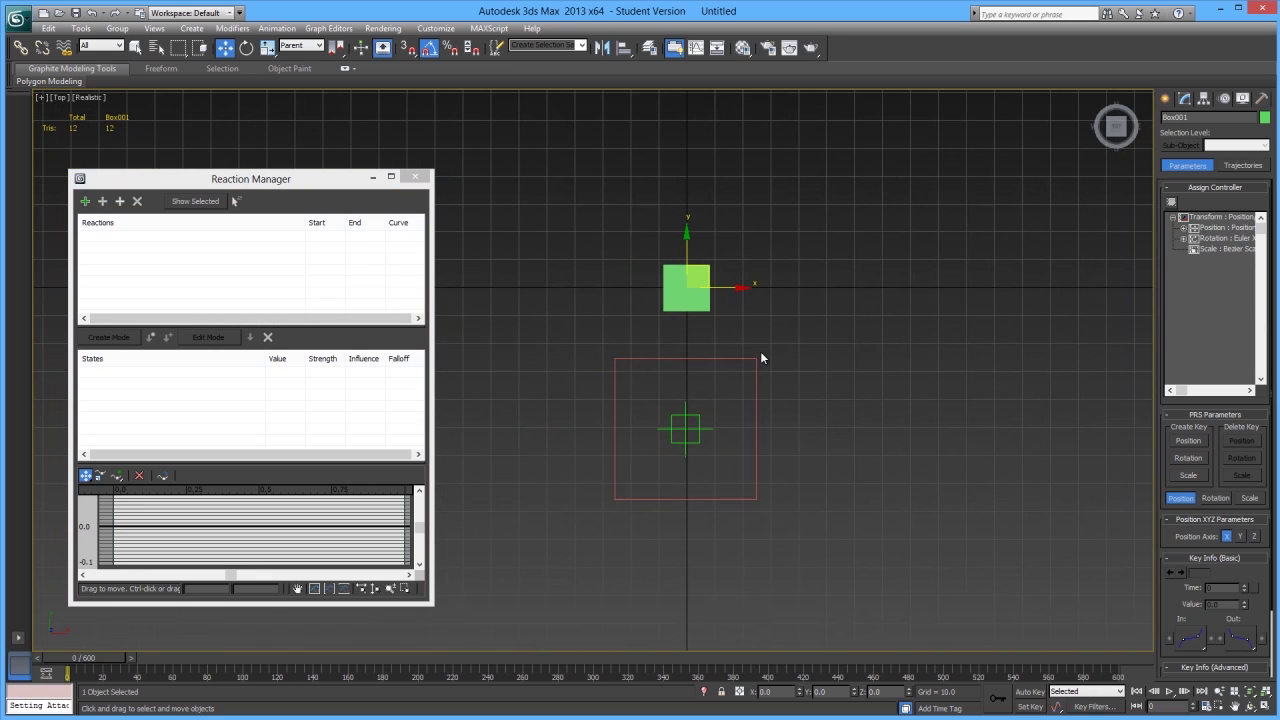
- Add Point001's X Position Limited Controller: Bezier Float as the reaction master
{"action": "left_click", "coordinate": [86, 202]}
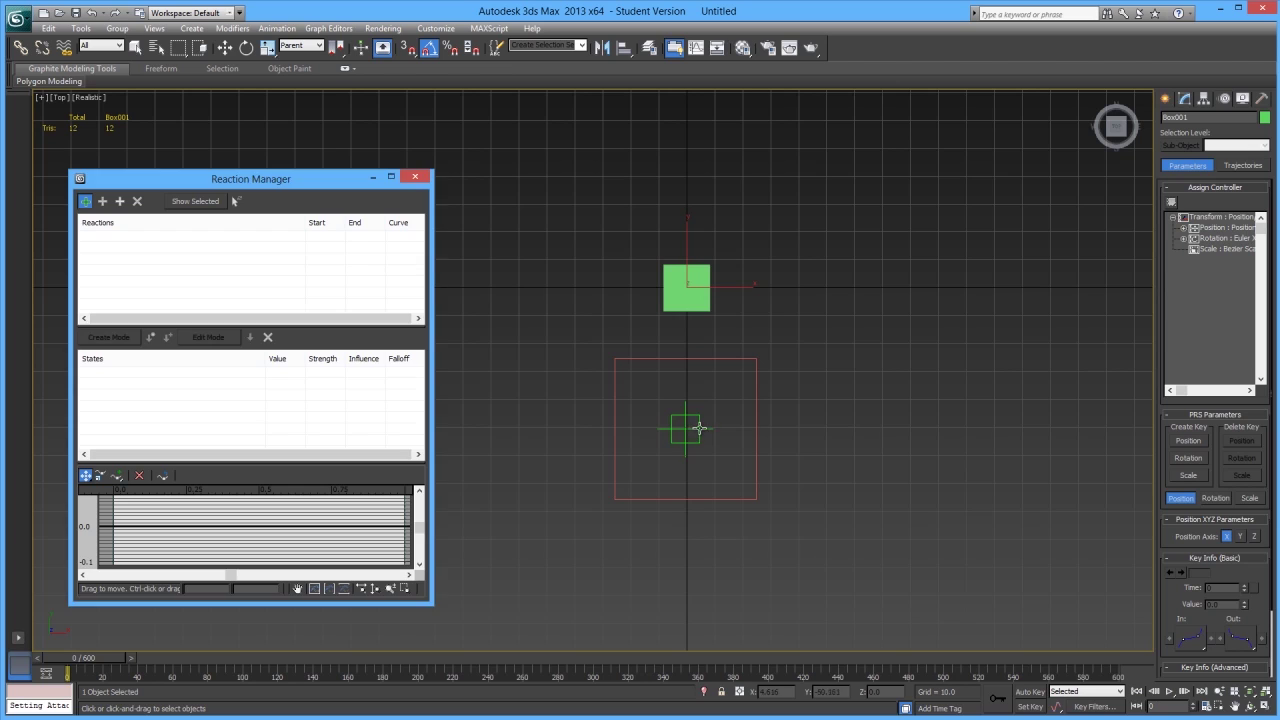
{"action": "left_click", "coordinate": [698, 433]}
{"action": "mouse_move", "coordinate": [681, 458]}
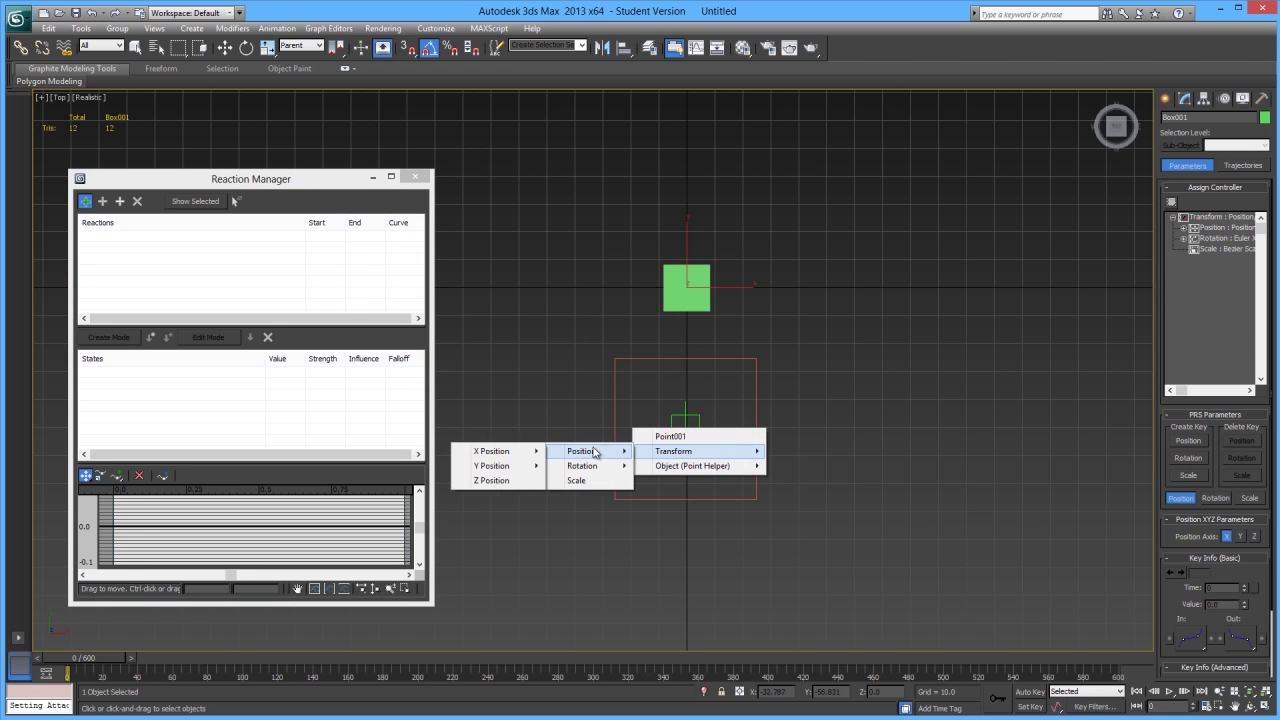
{"action": "mouse_move", "coordinate": [581, 452]}
{"action": "mouse_move", "coordinate": [498, 457]}
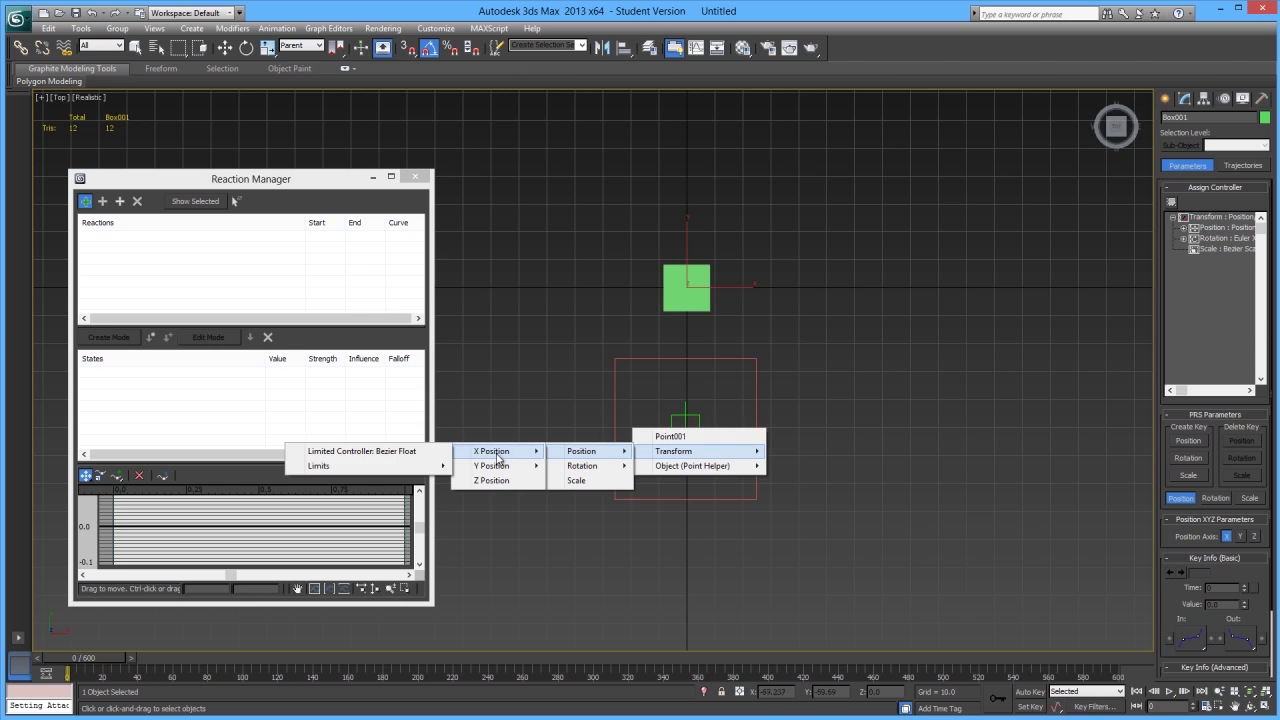
{"action": "left_click", "coordinate": [406, 452]}
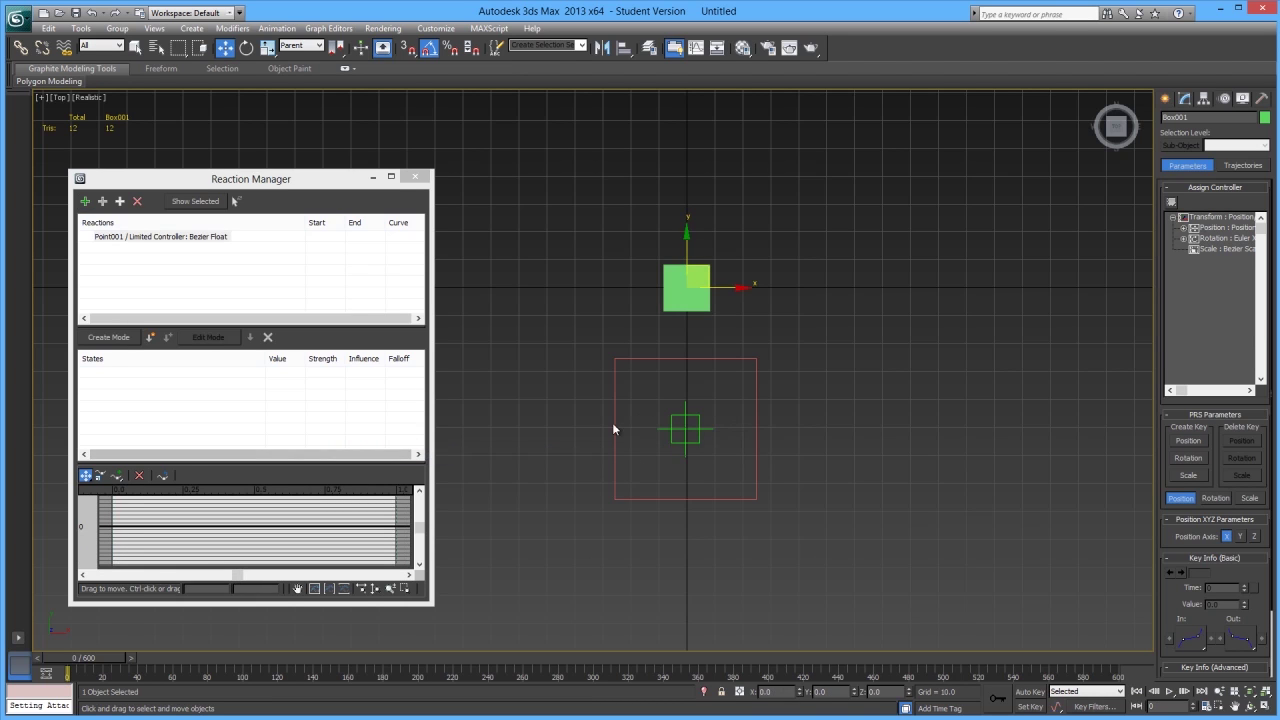
{"action": "middle_click_drag", "start_coordinate": [660, 423], "coordinate": [608, 399]}
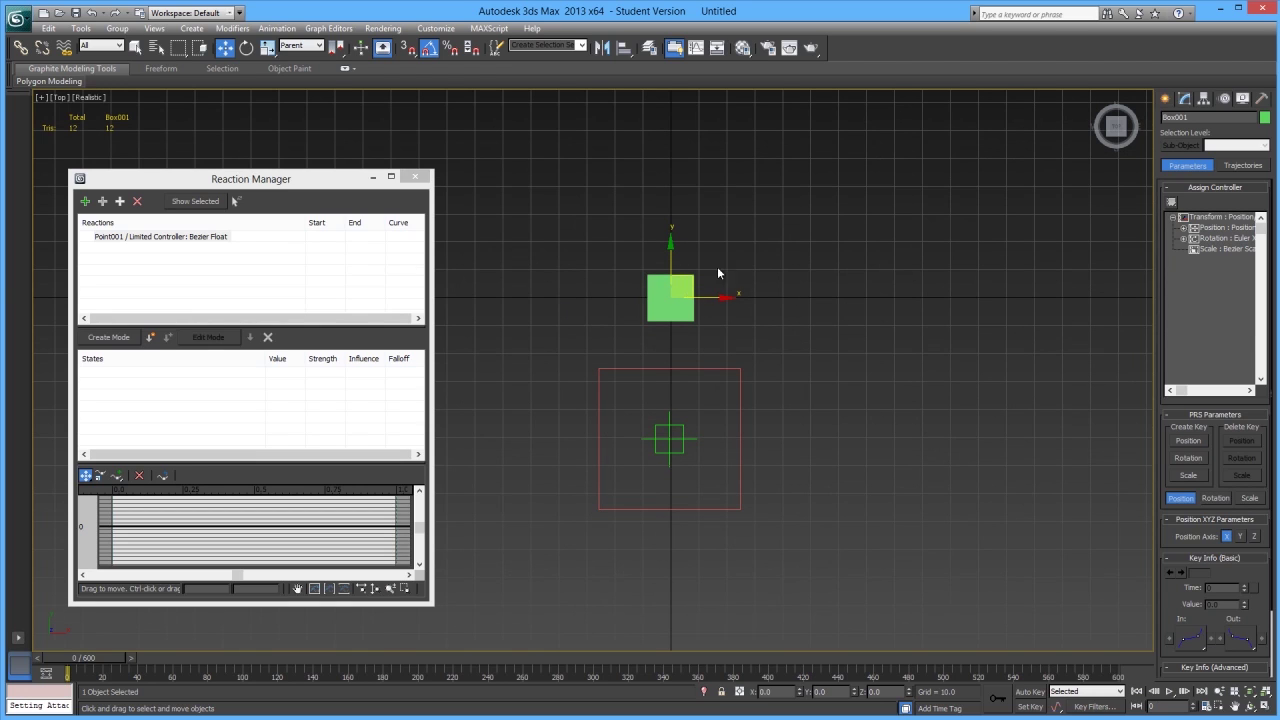
- Make Box001's X Position the slave, then select State001 and Point001
{"action": "left_click", "coordinate": [102, 204]}
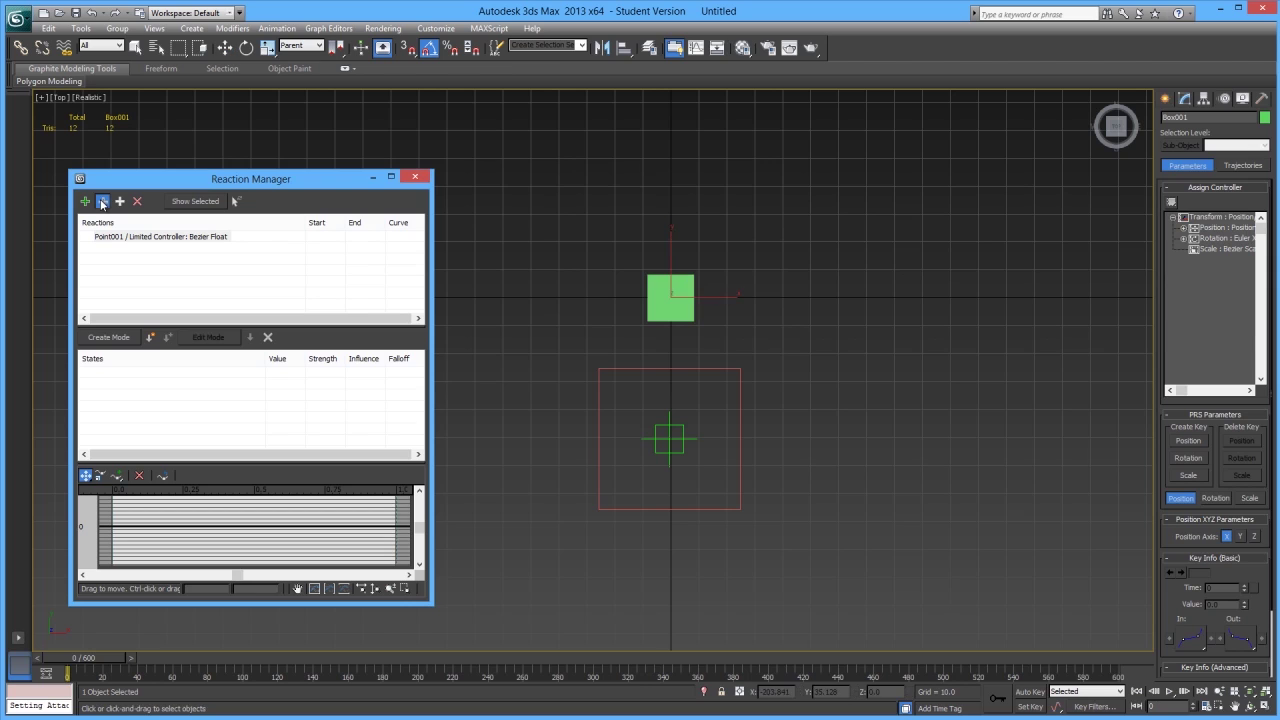
{"action": "left_click", "coordinate": [665, 297]}
{"action": "mouse_move", "coordinate": [662, 308]}
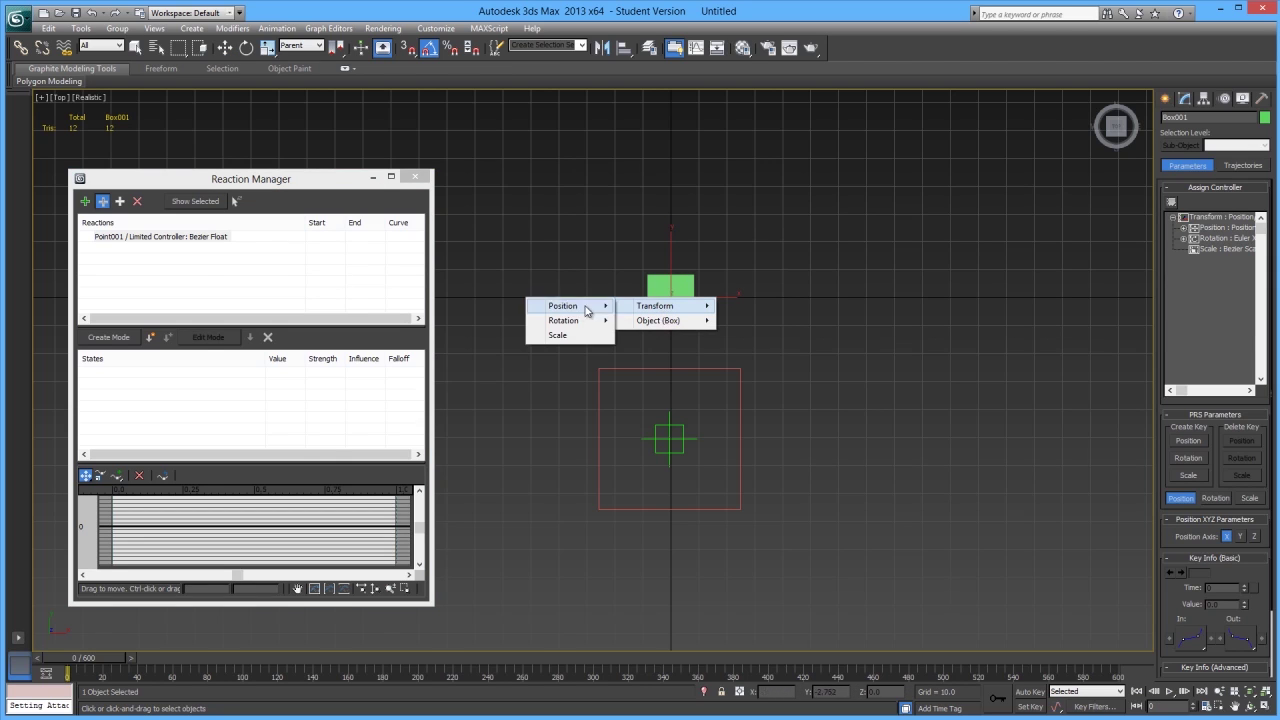
{"action": "mouse_move", "coordinate": [556, 312]}
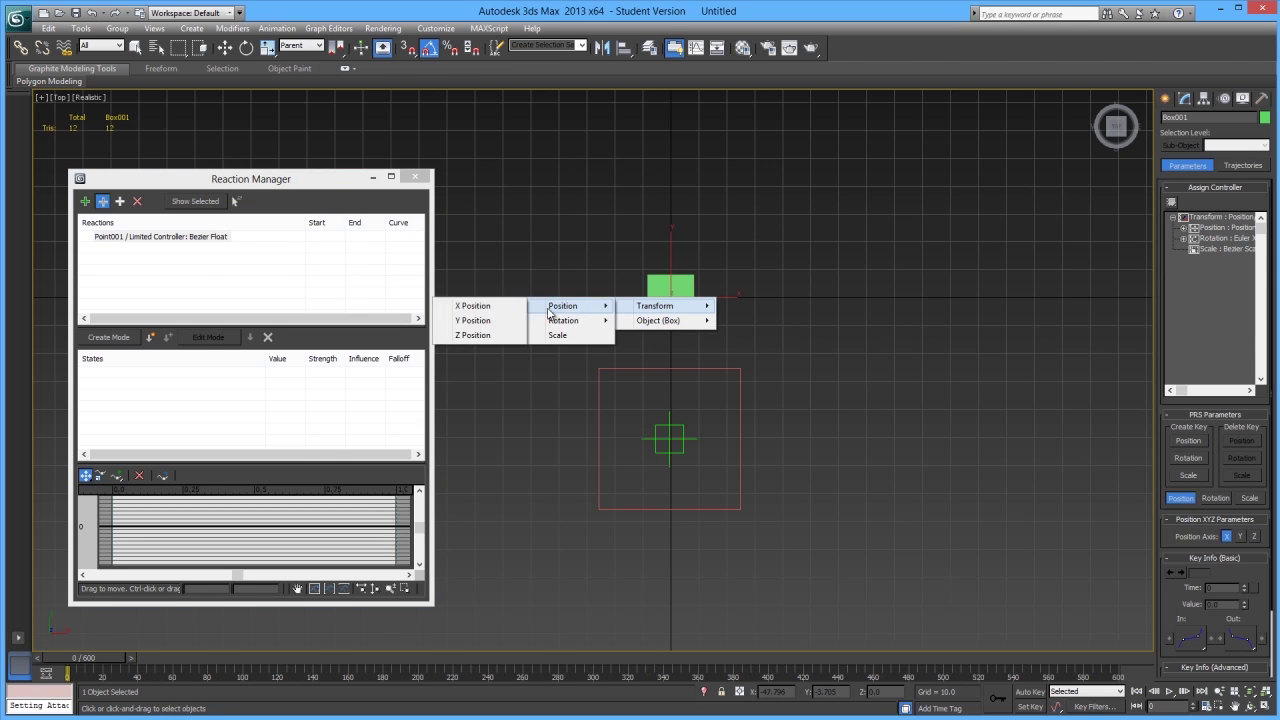
{"action": "left_click", "coordinate": [477, 309]}
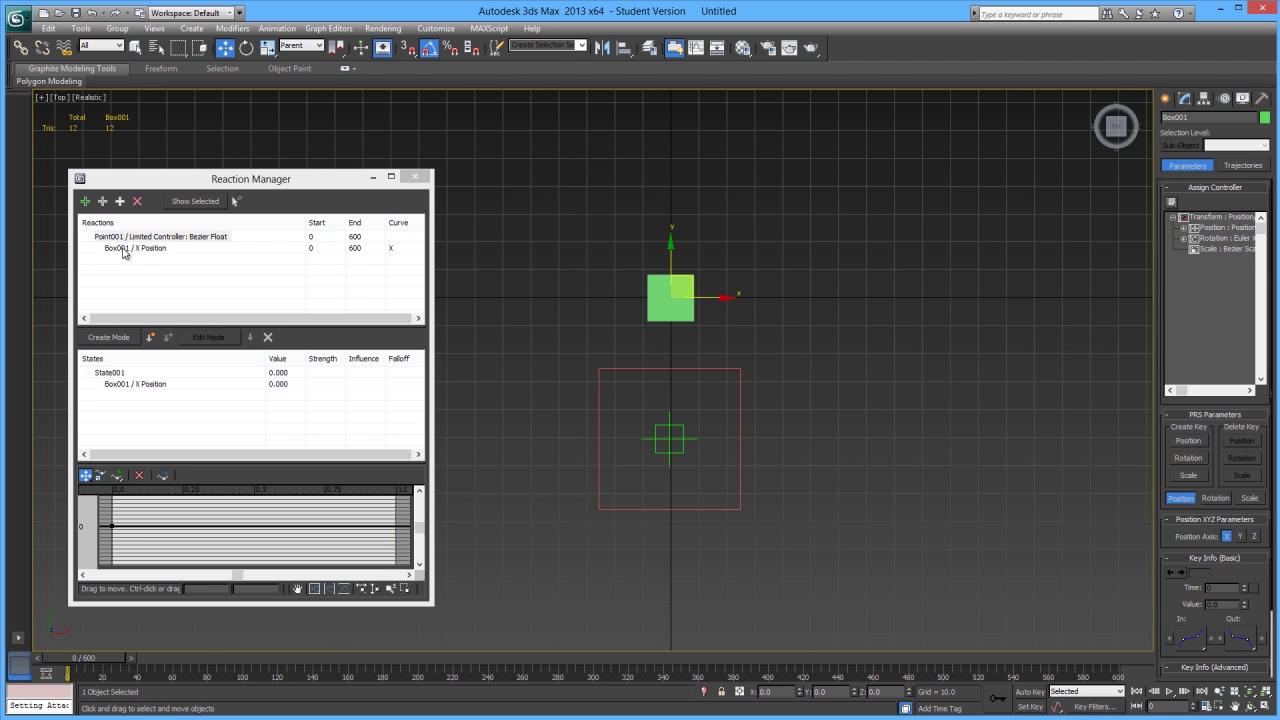
{"action": "left_click", "coordinate": [101, 373]}
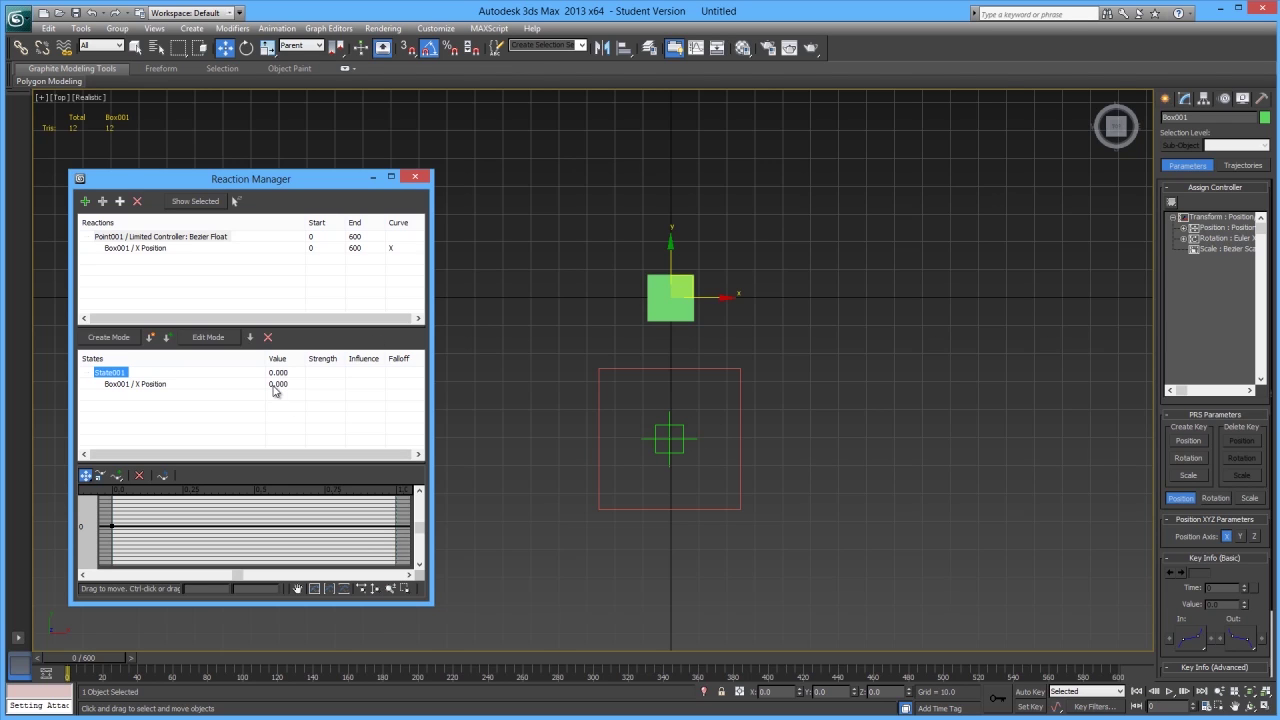
{"action": "left_click", "coordinate": [669, 439]}
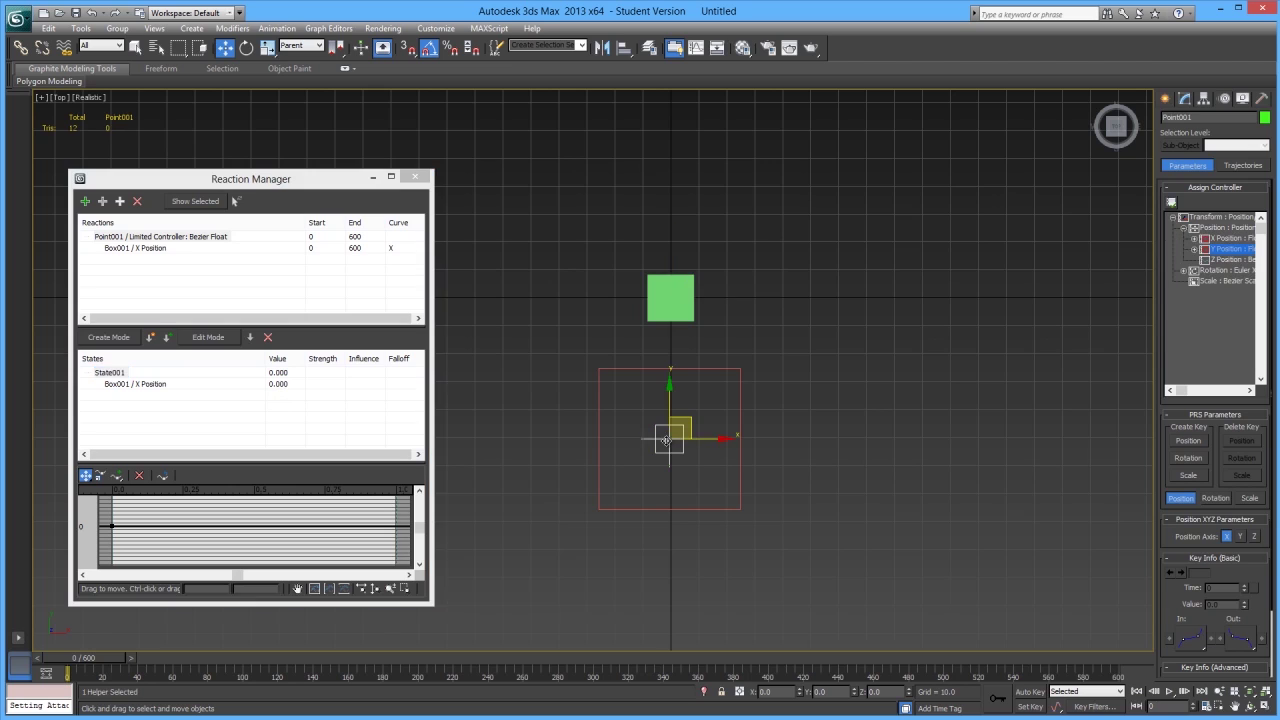
- Delete State001, move Point001 to X -25.3 and record State003 there
{"action": "left_click", "coordinate": [151, 338]}
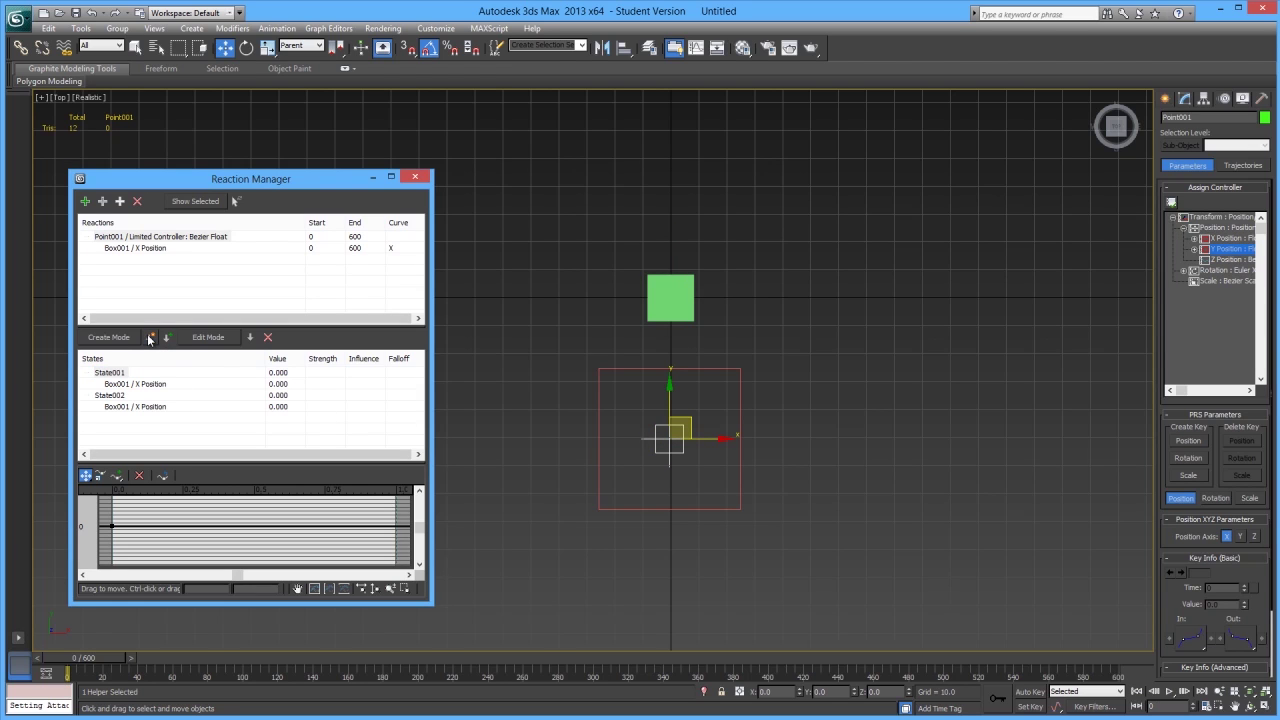
{"action": "left_click", "coordinate": [267, 337]}
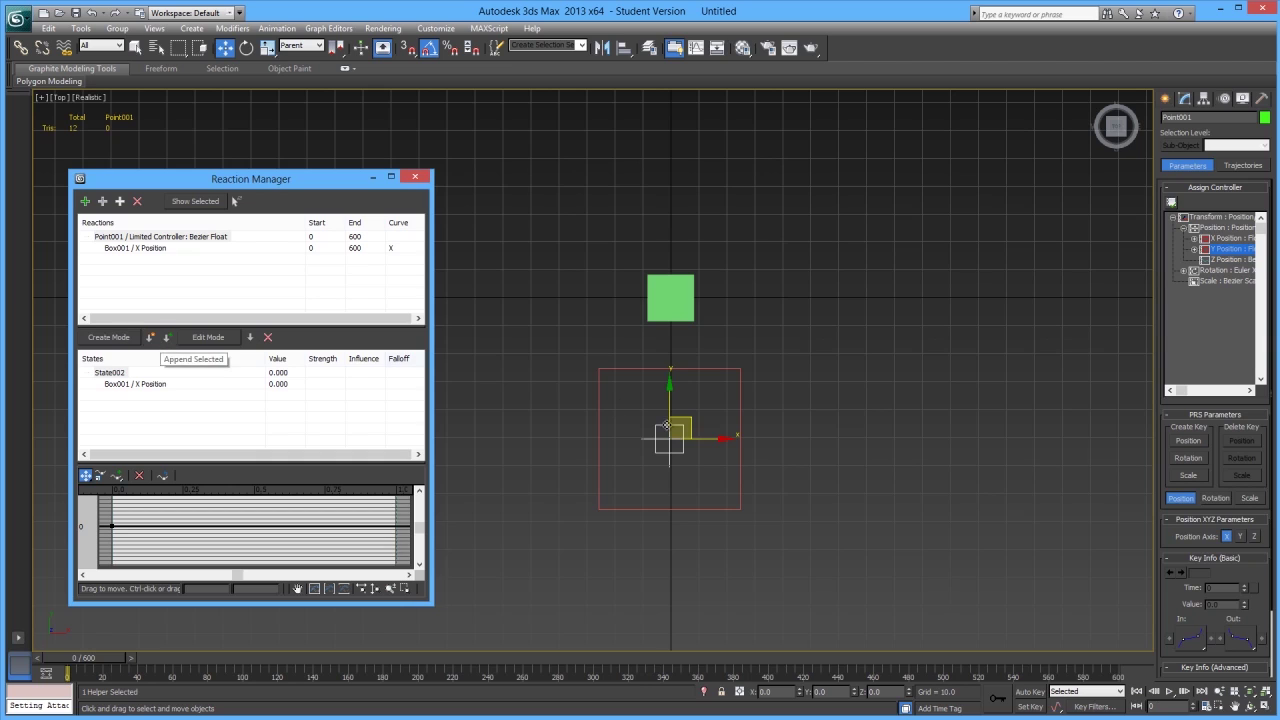
{"action": "left_click_drag", "start_coordinate": [668, 440], "coordinate": [595, 453]}
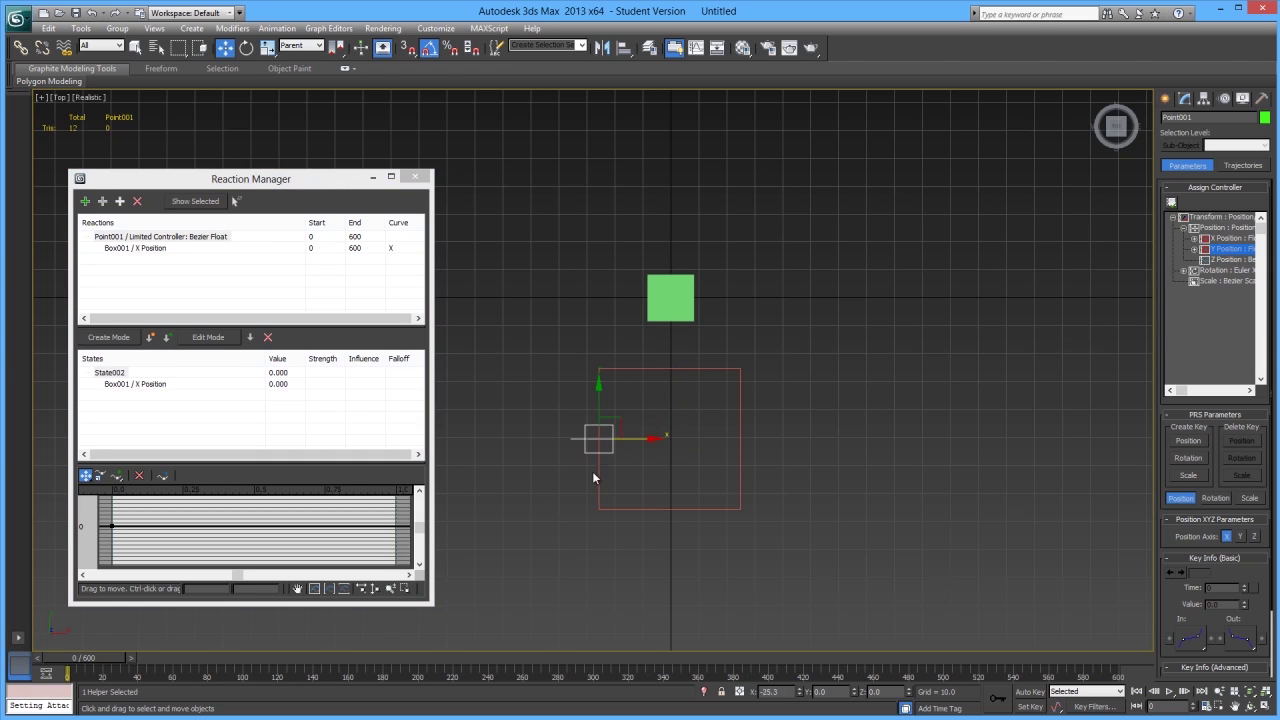
{"action": "left_click", "coordinate": [151, 340]}
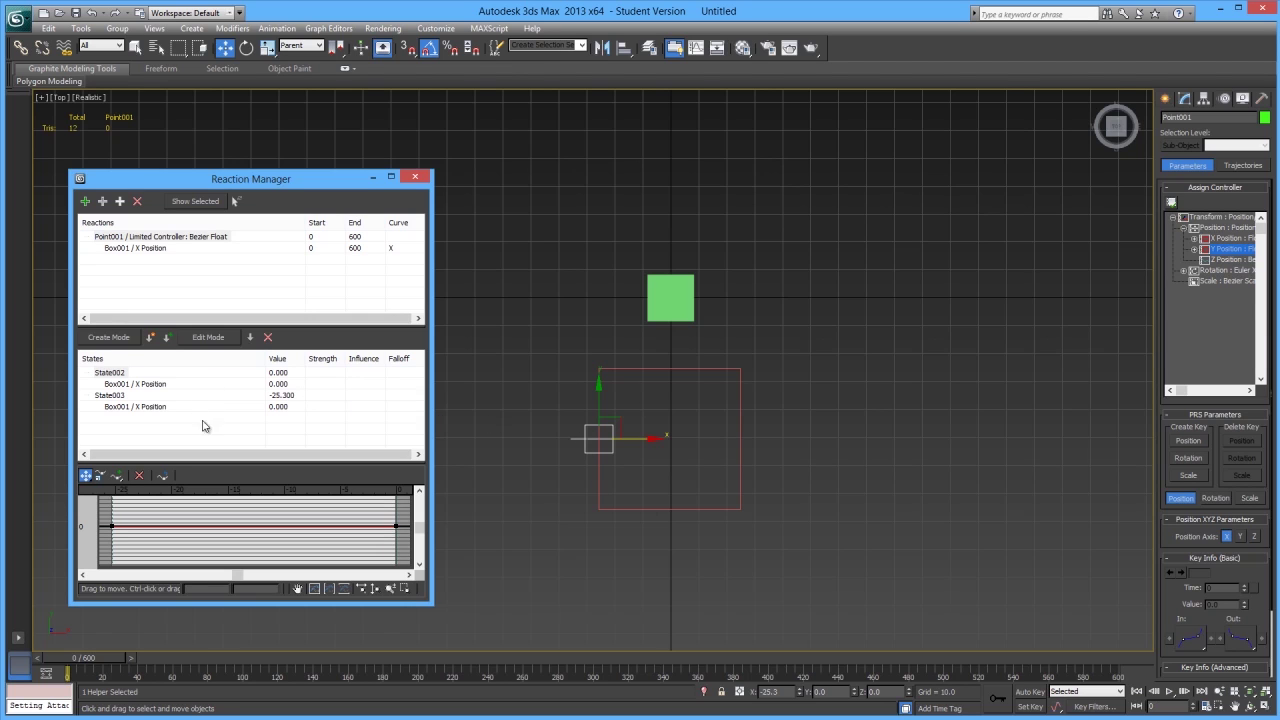
- In Edit Mode and wireframe view, move Box001 left so State003 stores X -85.016
{"action": "left_click", "coordinate": [130, 407]}
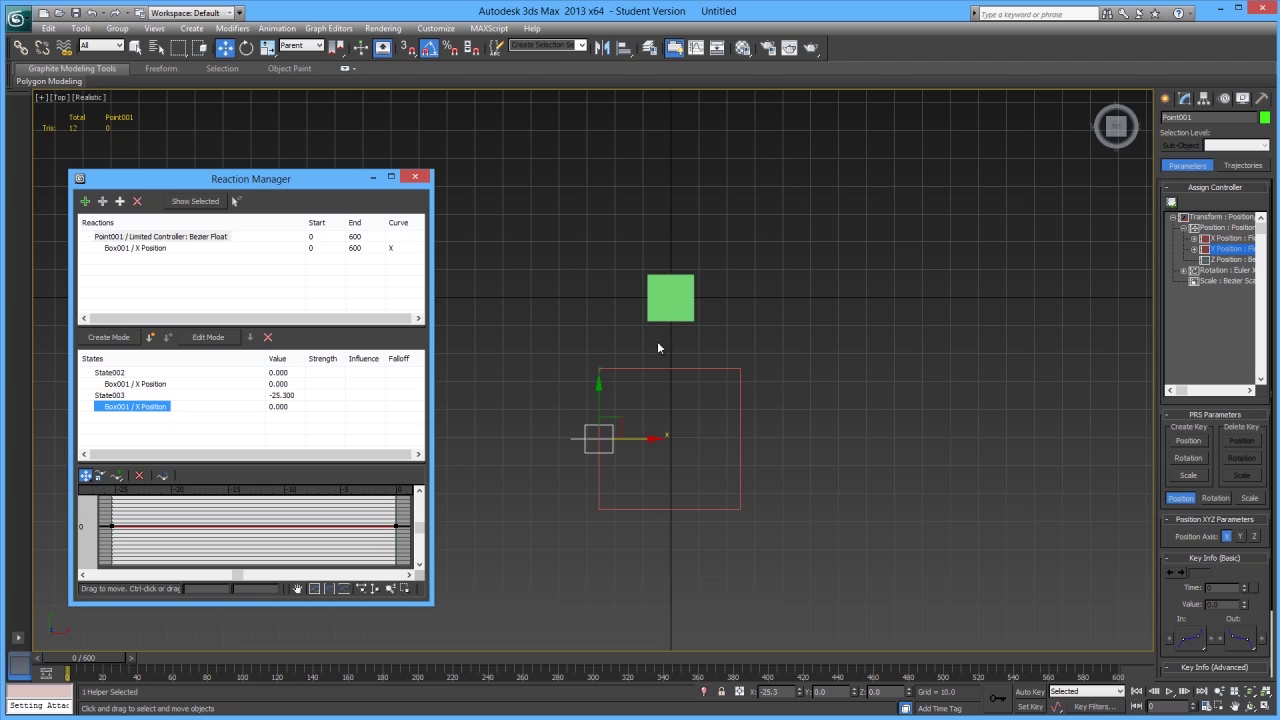
{"action": "left_click", "coordinate": [214, 339]}
{"action": "left_click", "coordinate": [139, 409]}
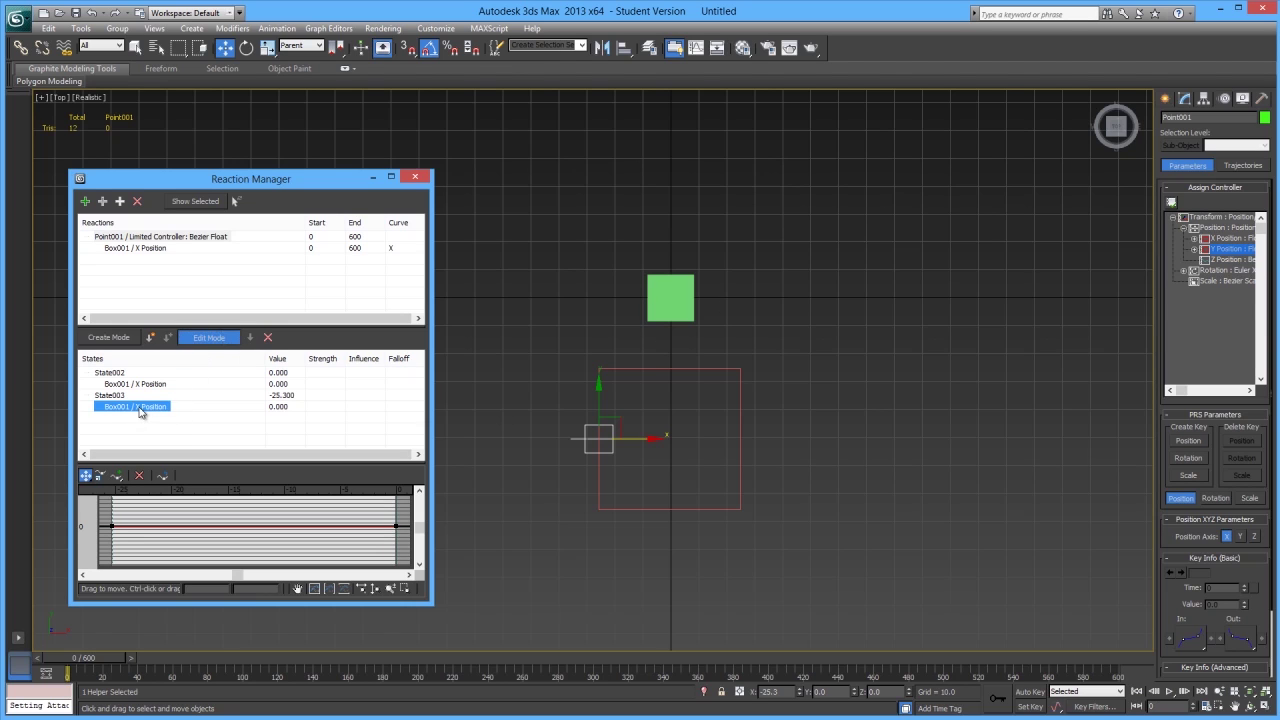
{"action": "left_click", "coordinate": [665, 299]}
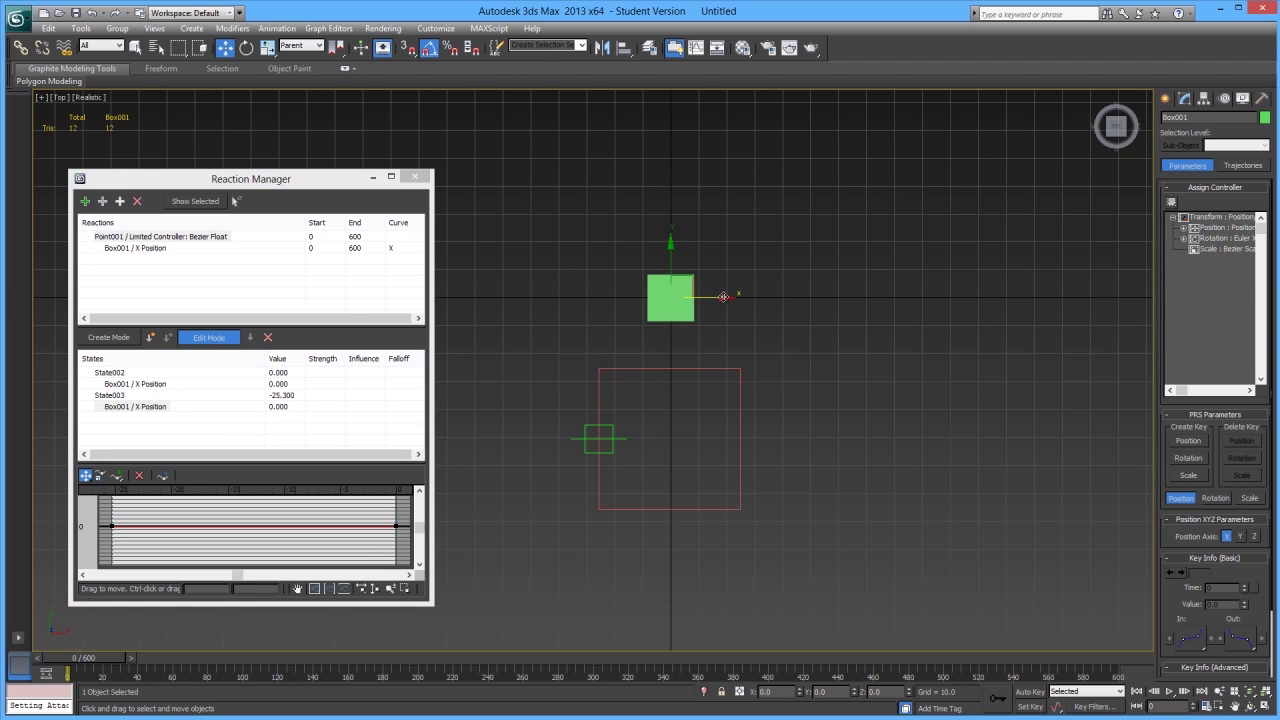
{"action": "key", "text": "F3"}
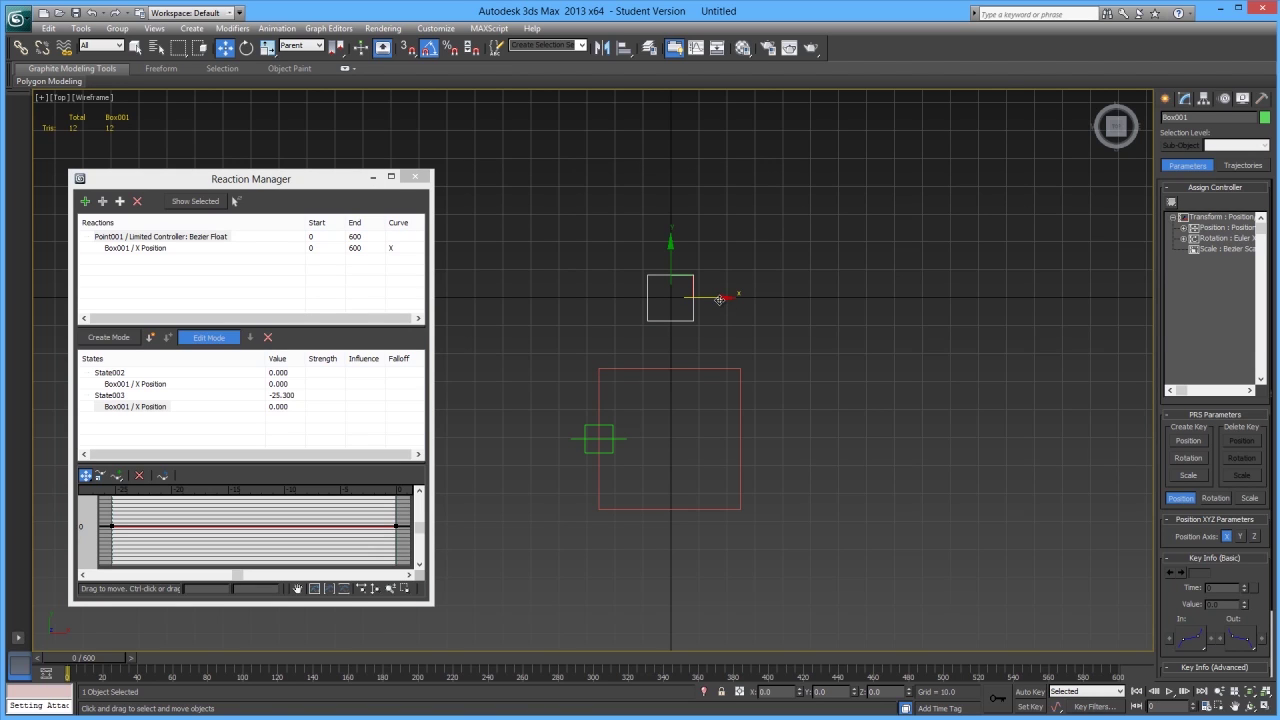
{"action": "left_click_drag", "start_coordinate": [719, 300], "coordinate": [492, 298]}
{"action": "scroll", "coordinate": [605, 330], "scroll_direction": "down", "scroll_amount": 2}
{"action": "middle_click_drag", "start_coordinate": [612, 334], "coordinate": [608, 352]}
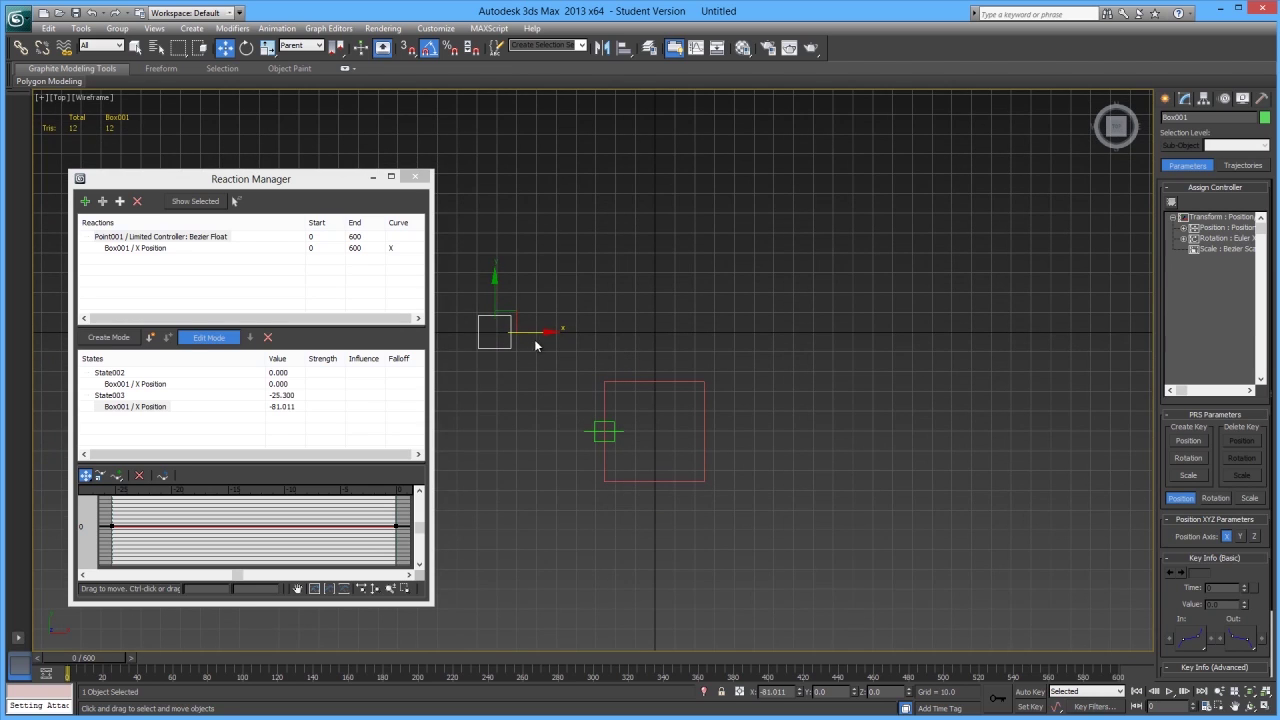
{"action": "left_click_drag", "start_coordinate": [535, 341], "coordinate": [527, 334]}
{"action": "left_click", "coordinate": [221, 340]}
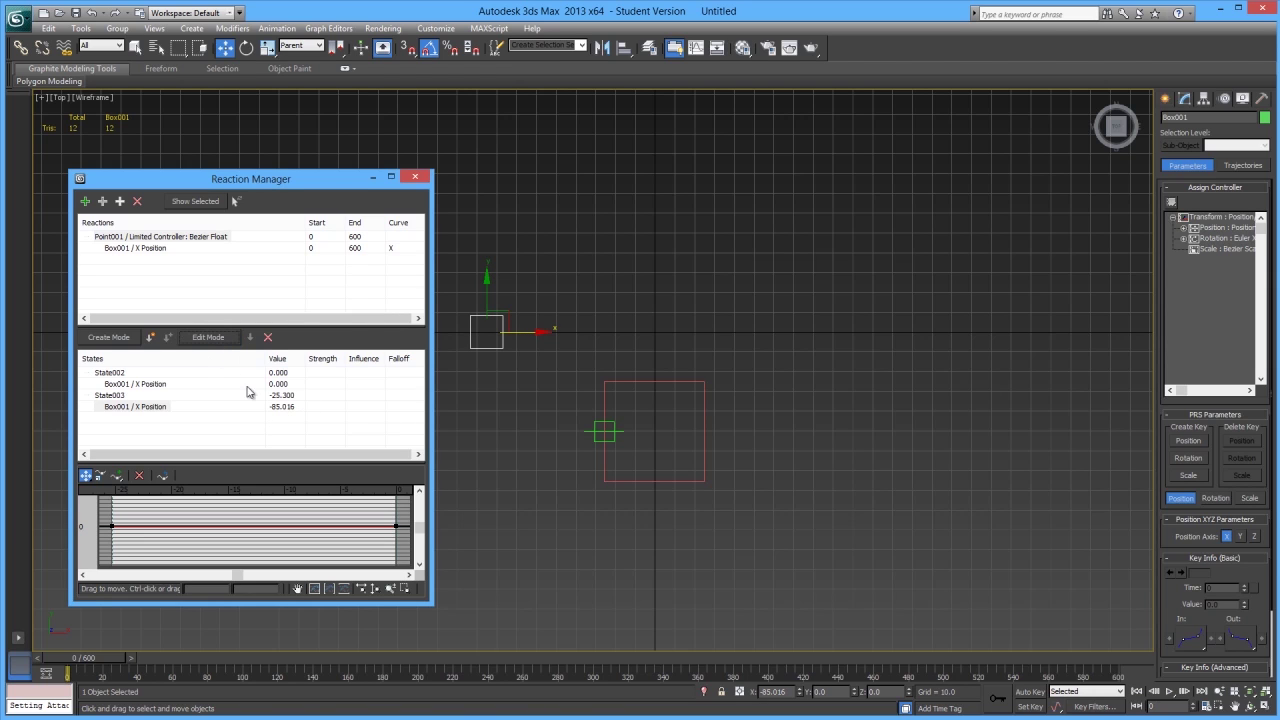
- Move Point001 to X 25.3 and create State004 for that position
{"action": "left_click", "coordinate": [603, 430]}
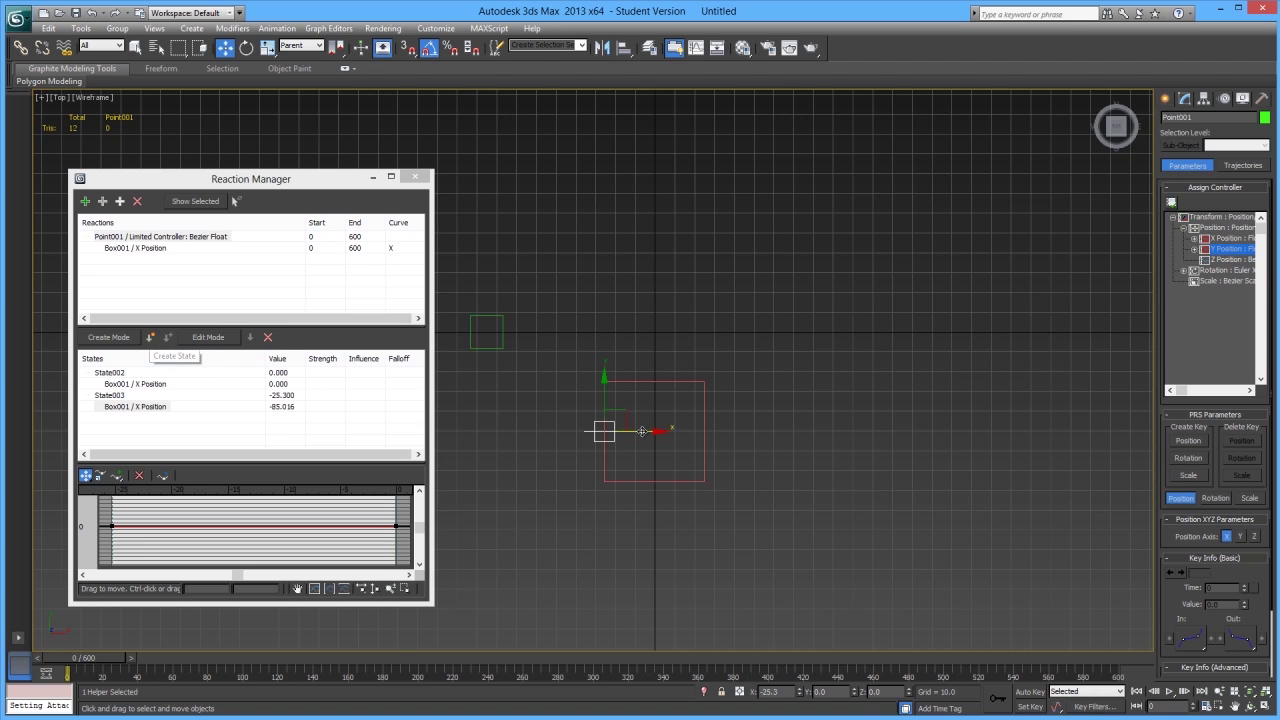
{"action": "left_click_drag", "start_coordinate": [642, 431], "coordinate": [742, 431]}
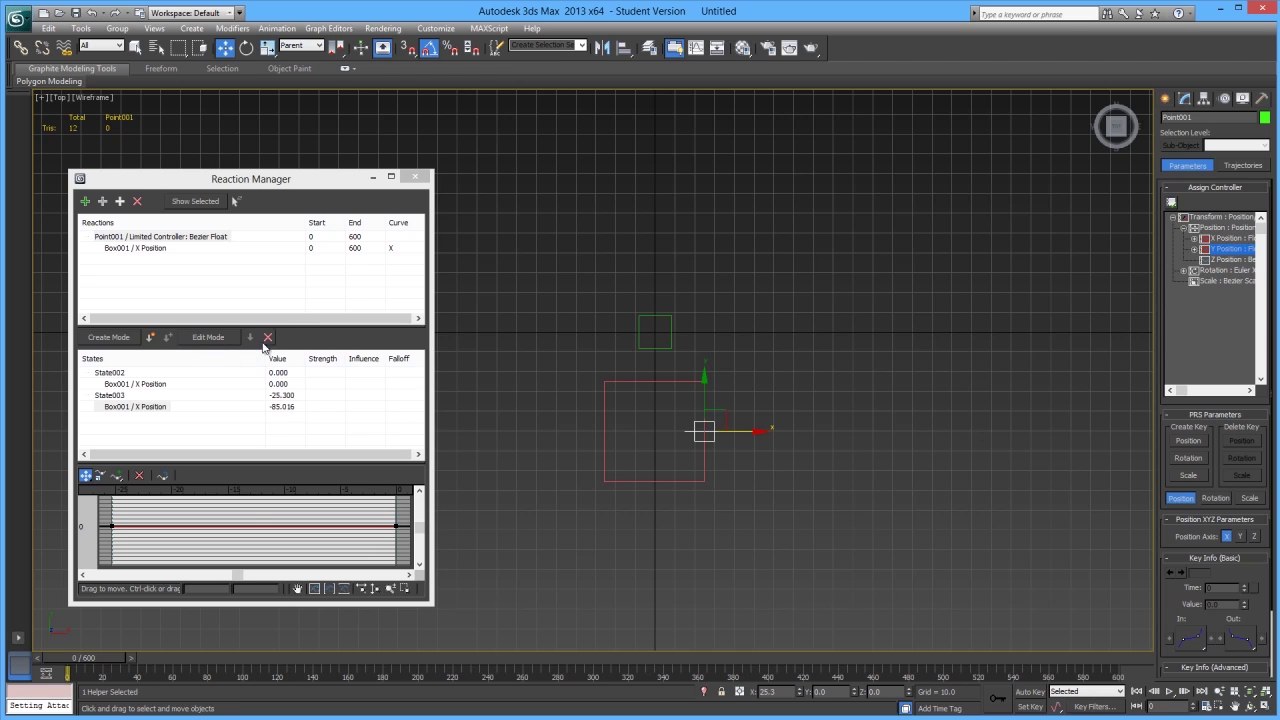
{"action": "left_click", "coordinate": [151, 337]}
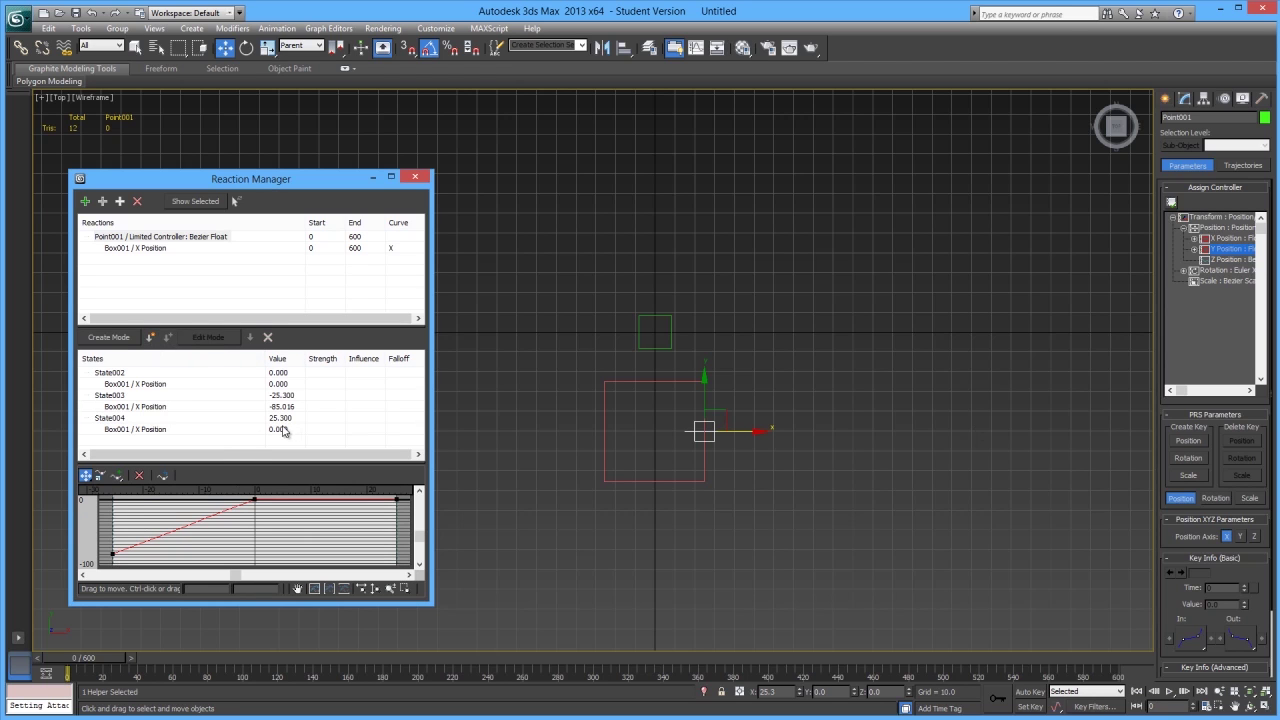
- Set State004's Box001 X Position to 86.016 using Edit Mode
{"action": "left_click", "coordinate": [140, 429]}
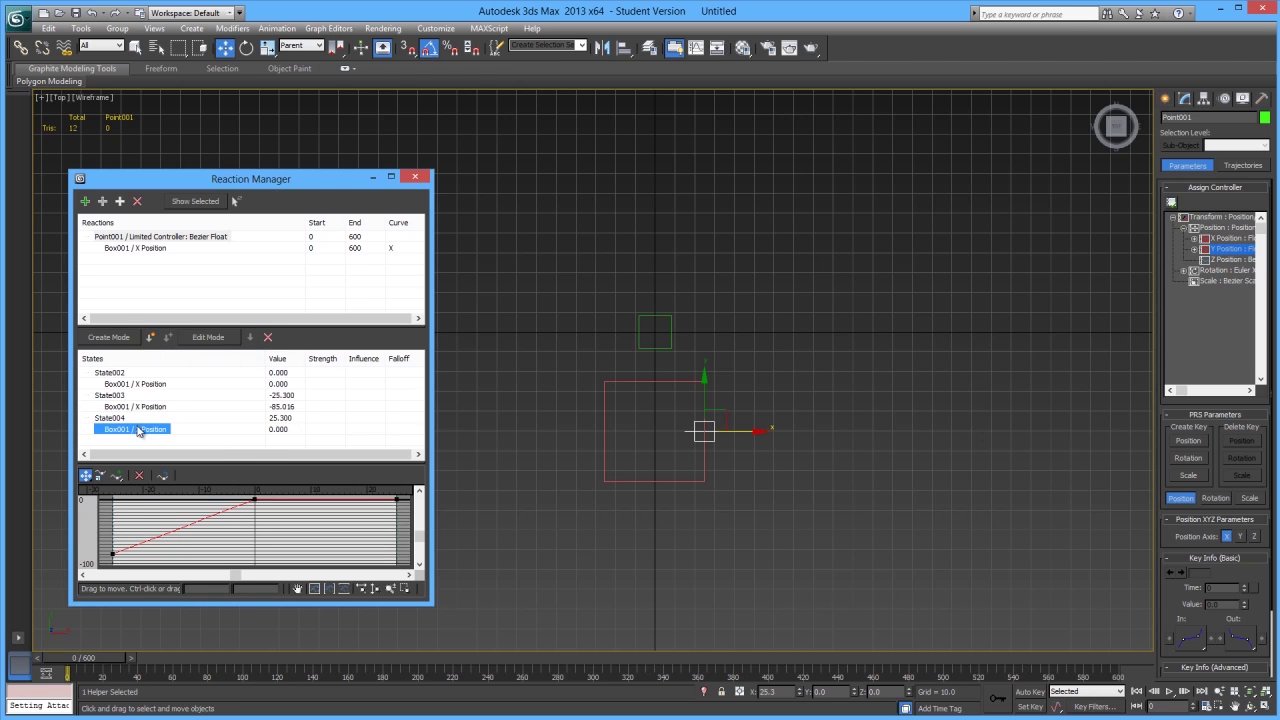
{"action": "left_click", "coordinate": [198, 339]}
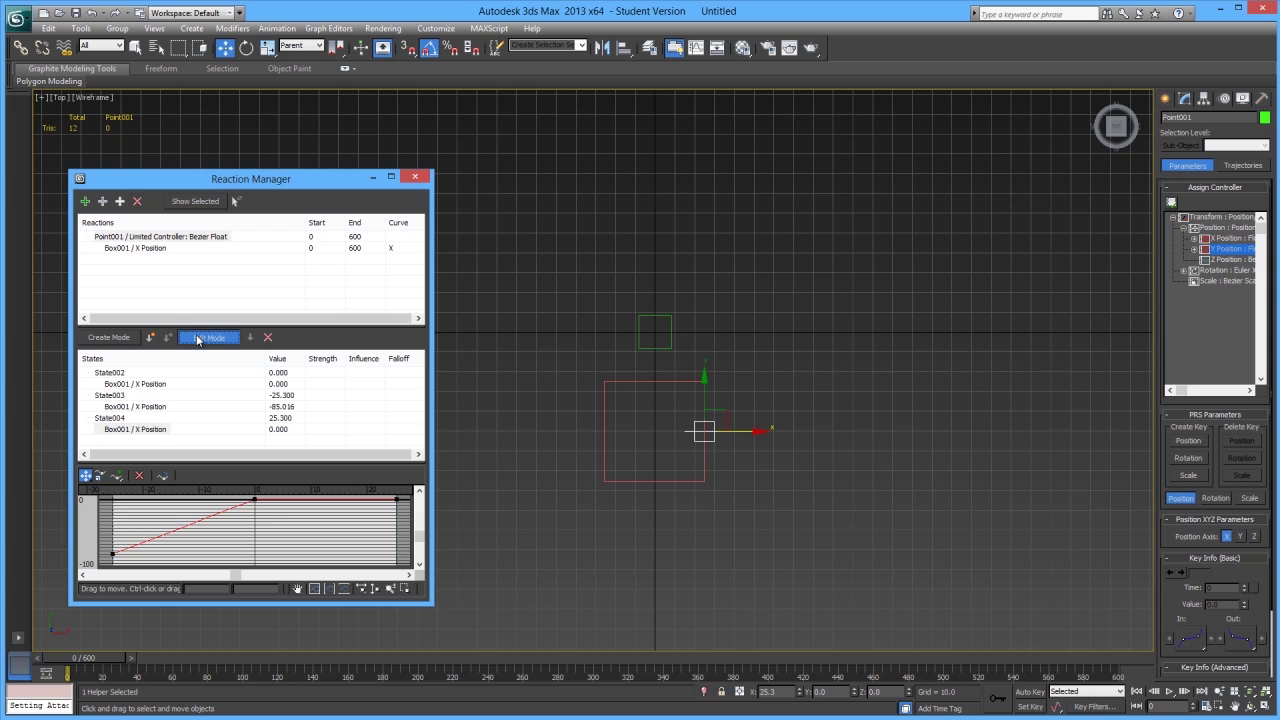
{"action": "left_click", "coordinate": [657, 347]}
{"action": "left_click_drag", "start_coordinate": [702, 329], "coordinate": [872, 330]}
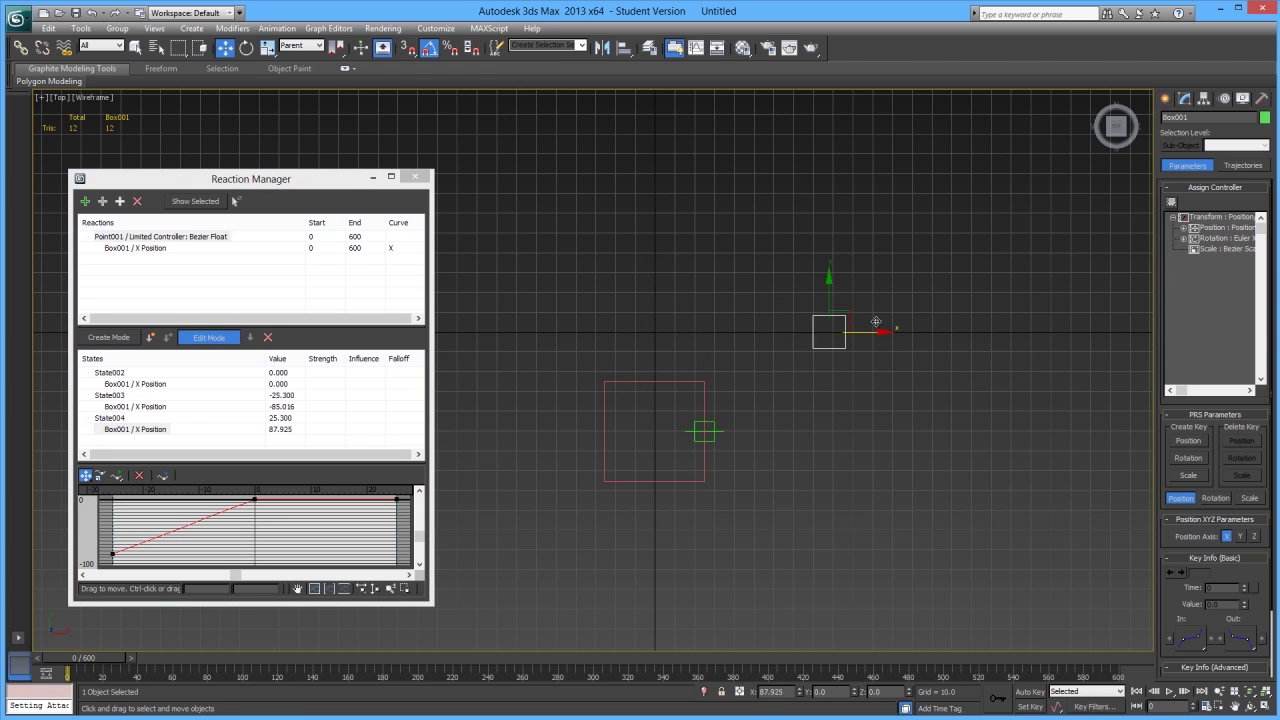
{"action": "left_click_drag", "start_coordinate": [283, 434], "coordinate": [296, 433]}
{"action": "double_click", "coordinate": [277, 433]}
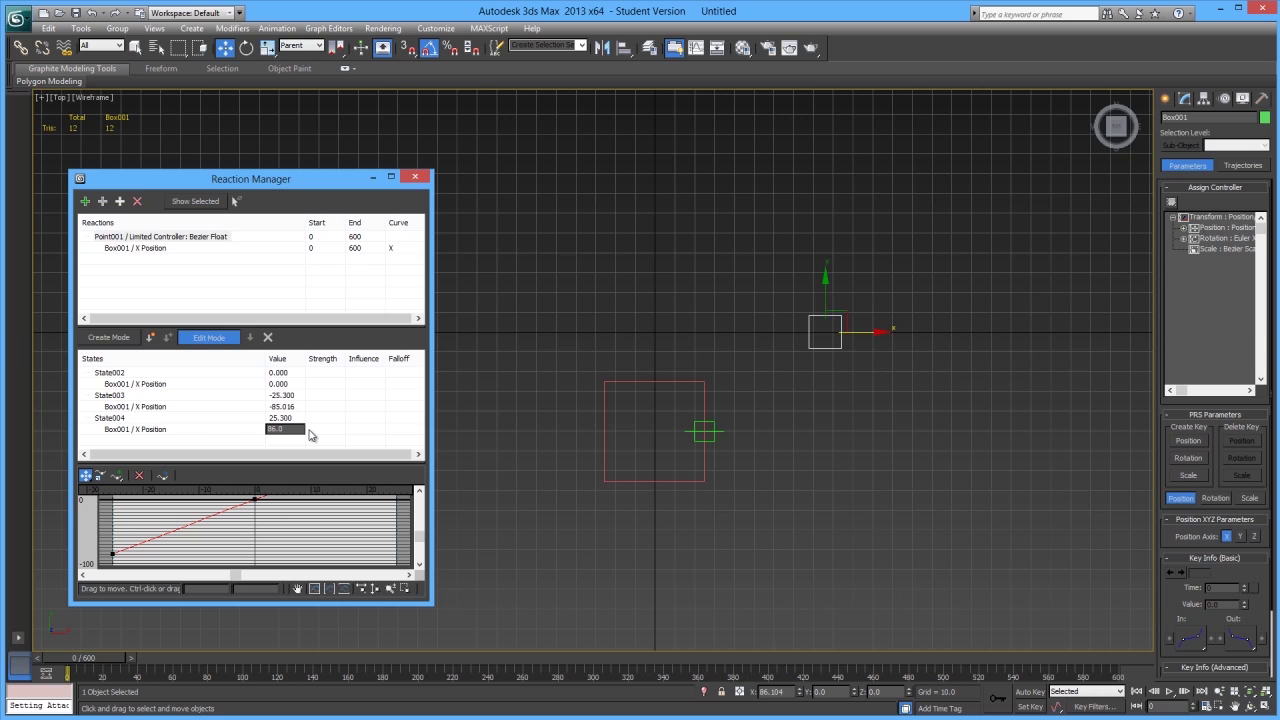
{"action": "type", "text": "86.016"}
{"action": "key", "text": "Return"}
{"action": "left_click", "coordinate": [216, 339]}
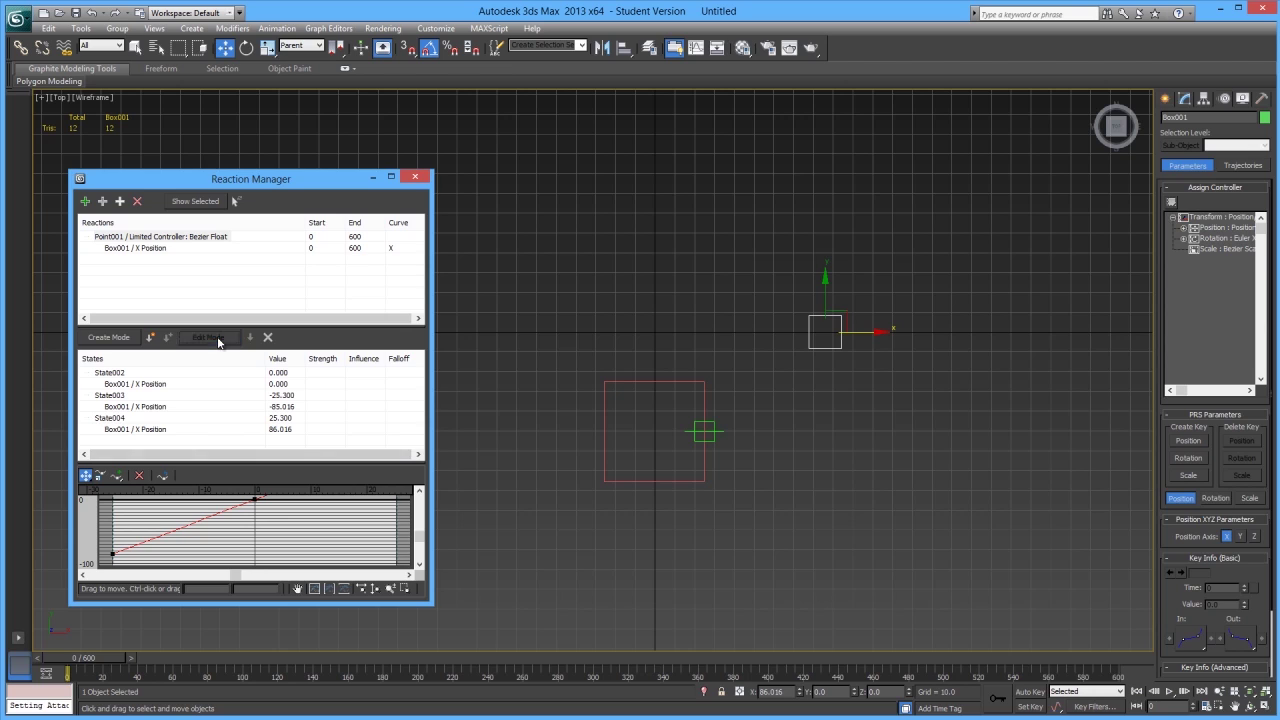
- Move Point001 along X to check Box001 follows, leaving it near X 0.343
{"action": "left_click", "coordinate": [690, 433]}
{"action": "left_click_drag", "start_coordinate": [744, 431], "coordinate": [695, 375]}
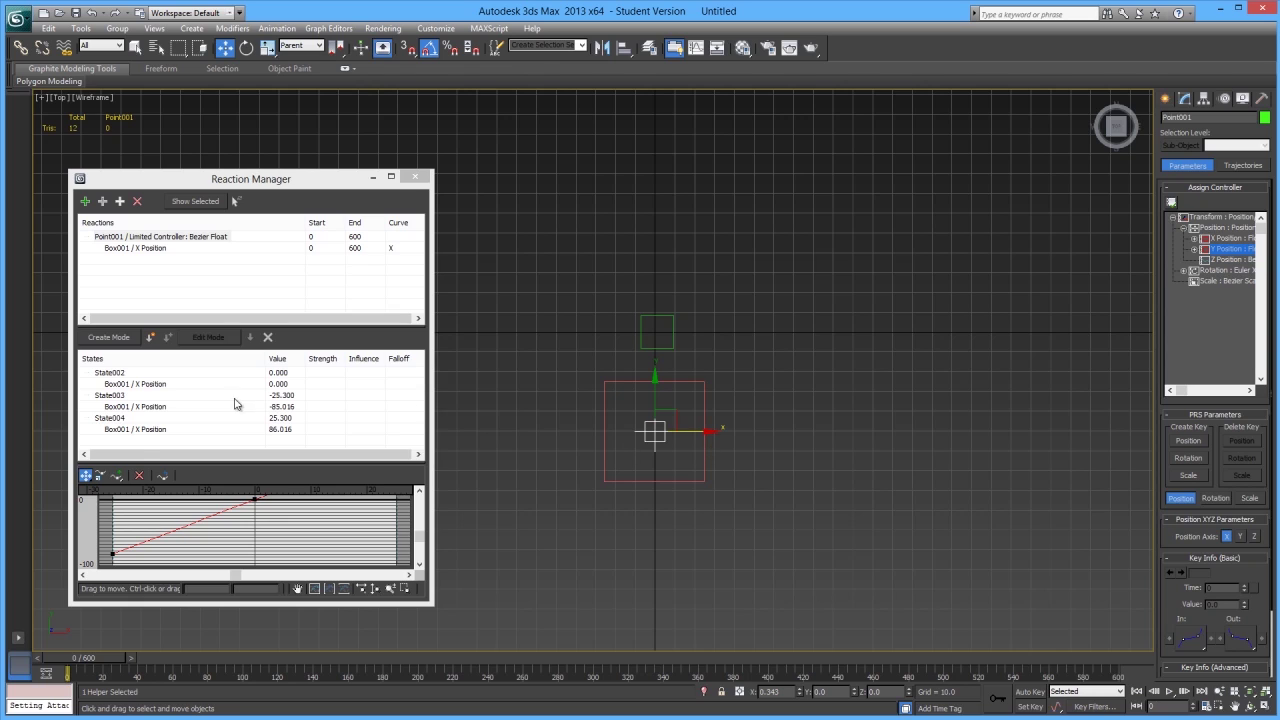
- Add a new reaction mastered by Point001's limited Y Position controller
{"action": "left_click", "coordinate": [136, 275]}
{"action": "left_click", "coordinate": [86, 202]}
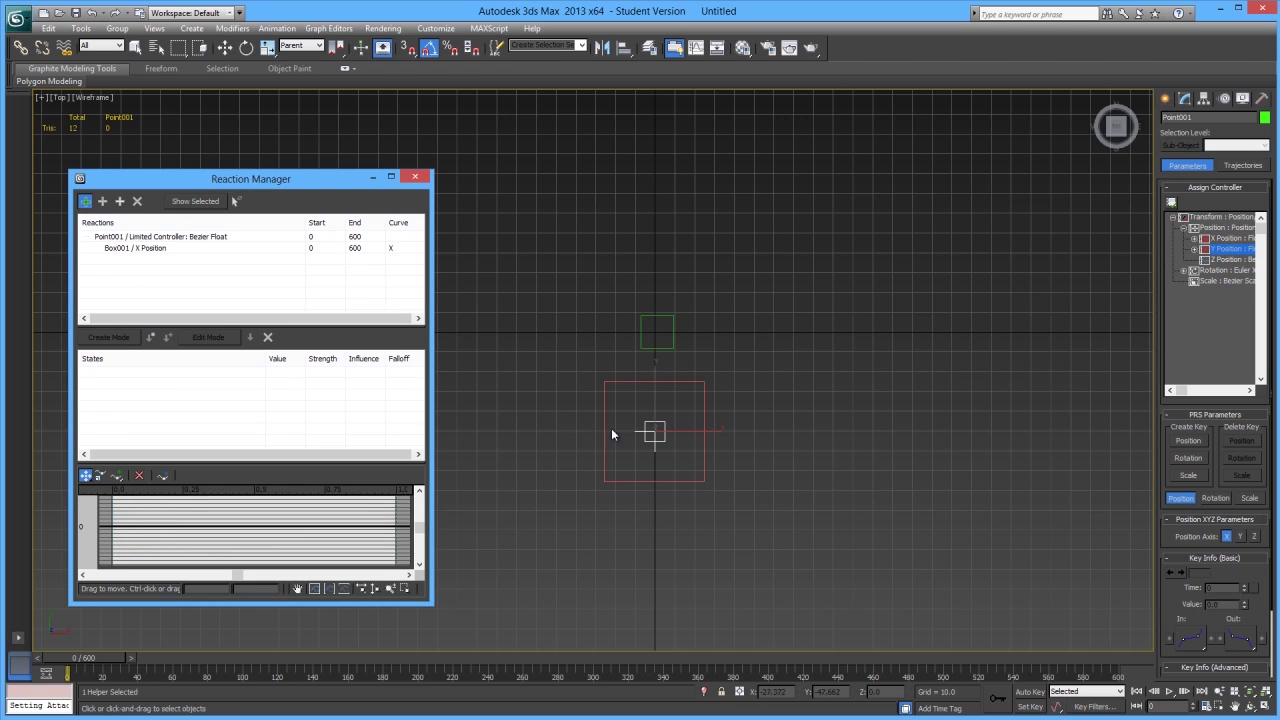
{"action": "left_click", "coordinate": [652, 430]}
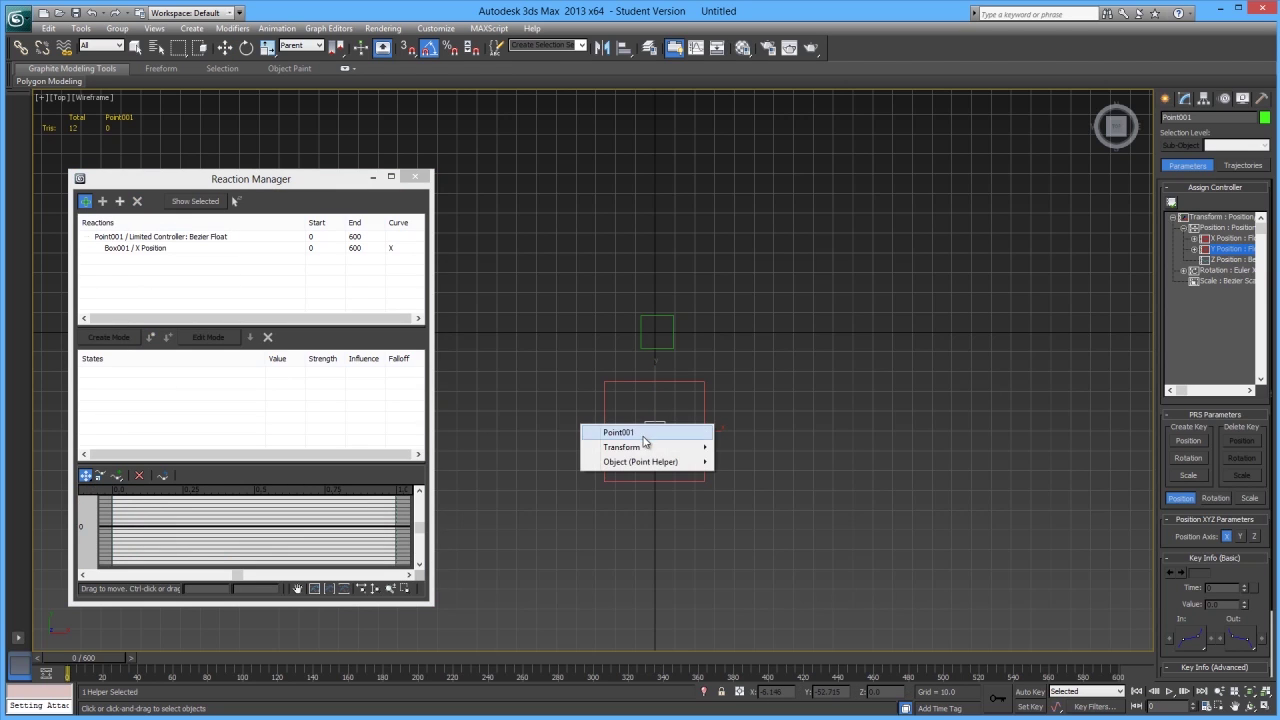
{"action": "mouse_move", "coordinate": [637, 448]}
{"action": "mouse_move", "coordinate": [530, 448]}
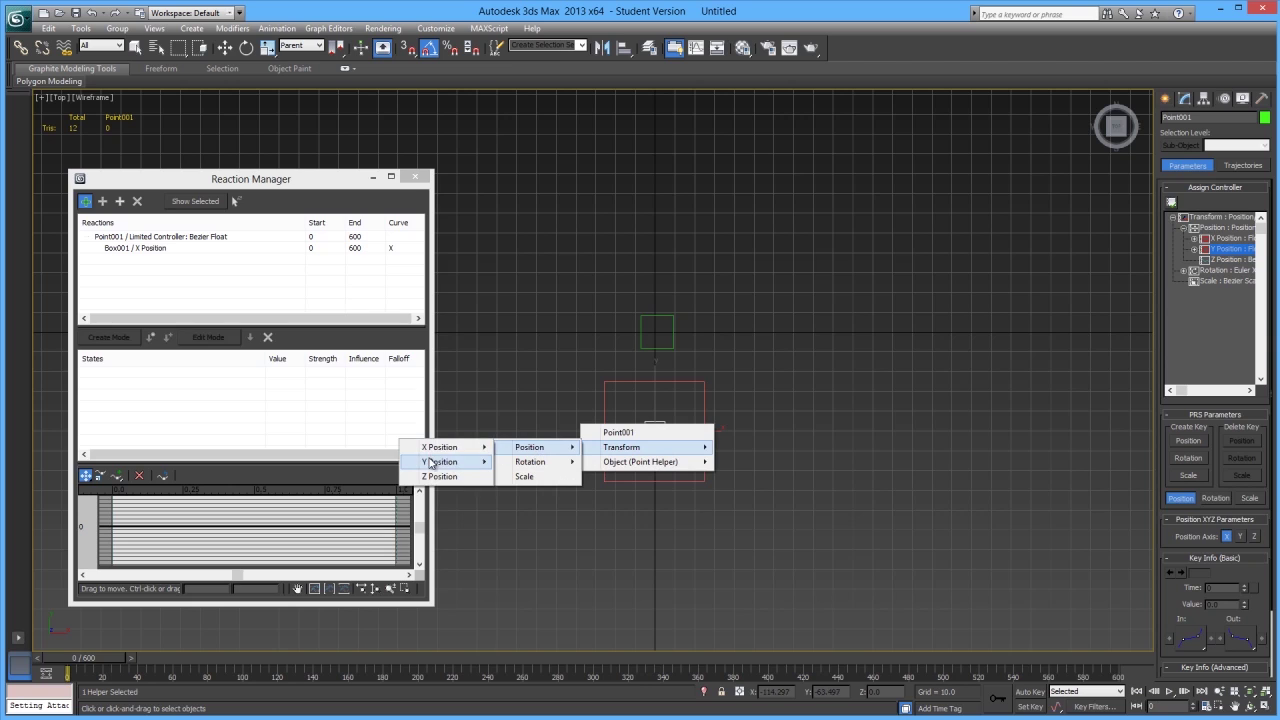
{"action": "mouse_move", "coordinate": [432, 463]}
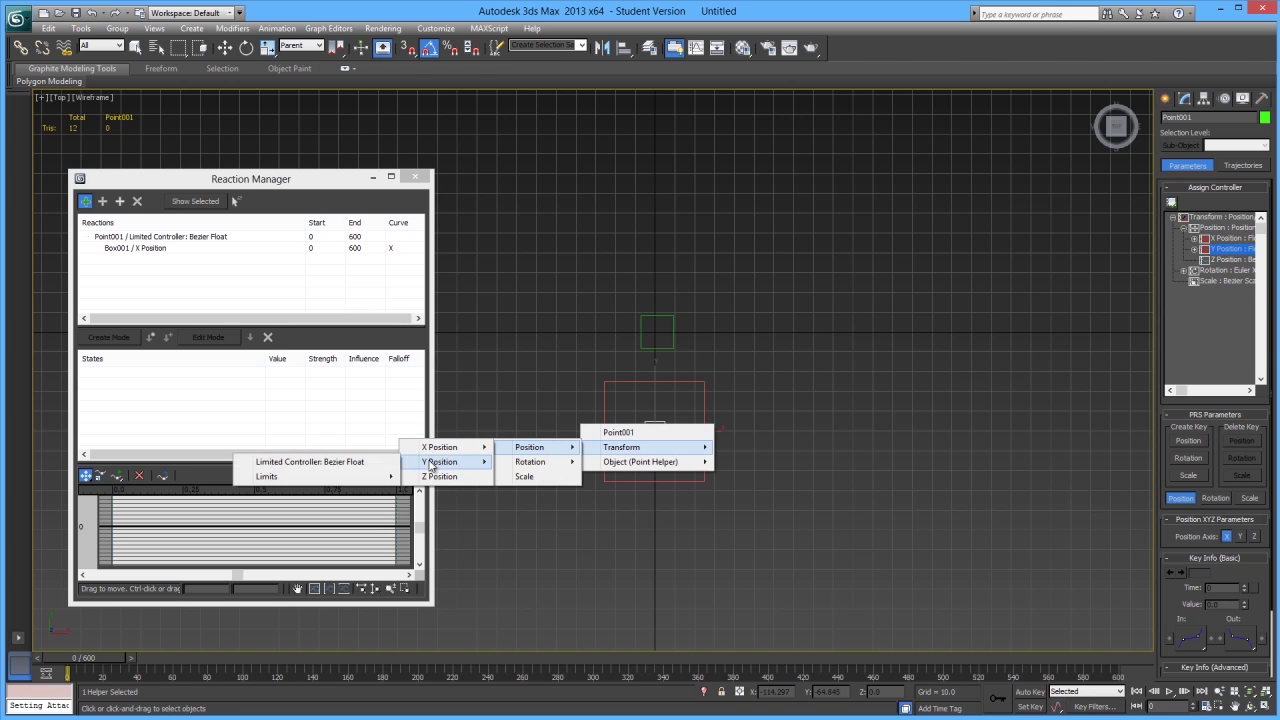
{"action": "left_click", "coordinate": [310, 462]}
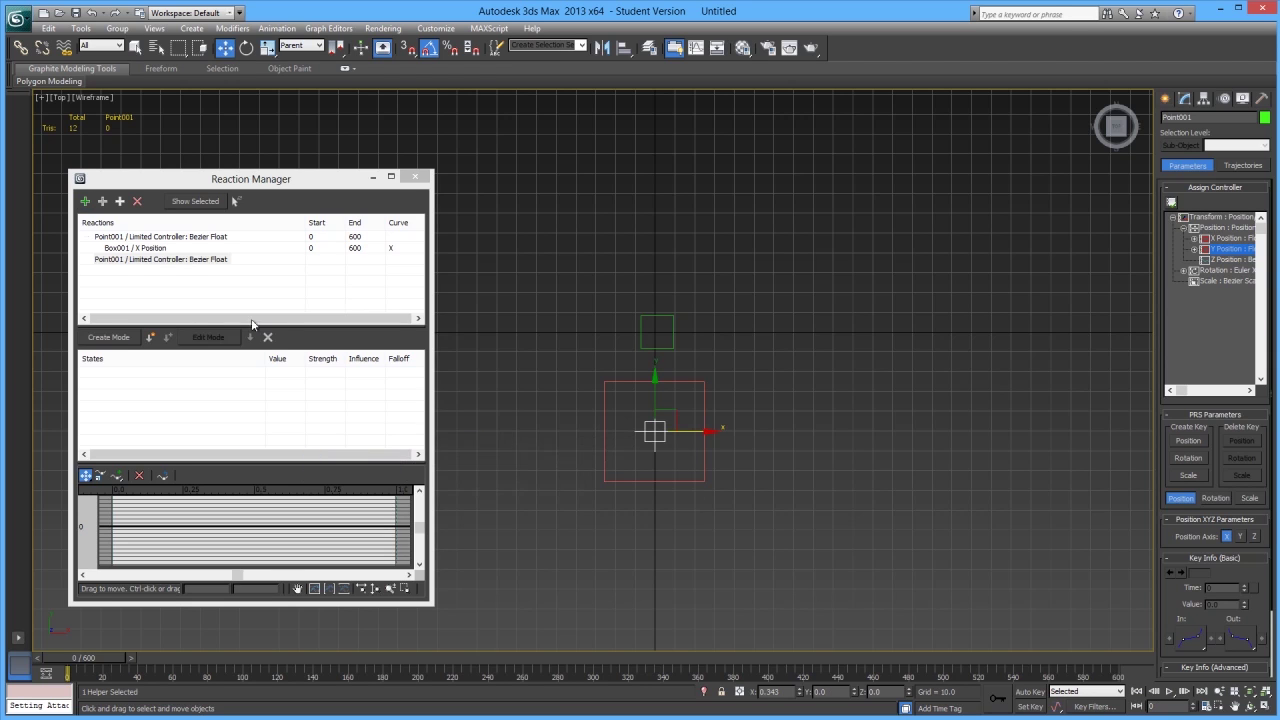
- Make Box001's Y Position the slave of the new Y reaction
{"action": "left_click", "coordinate": [132, 262]}
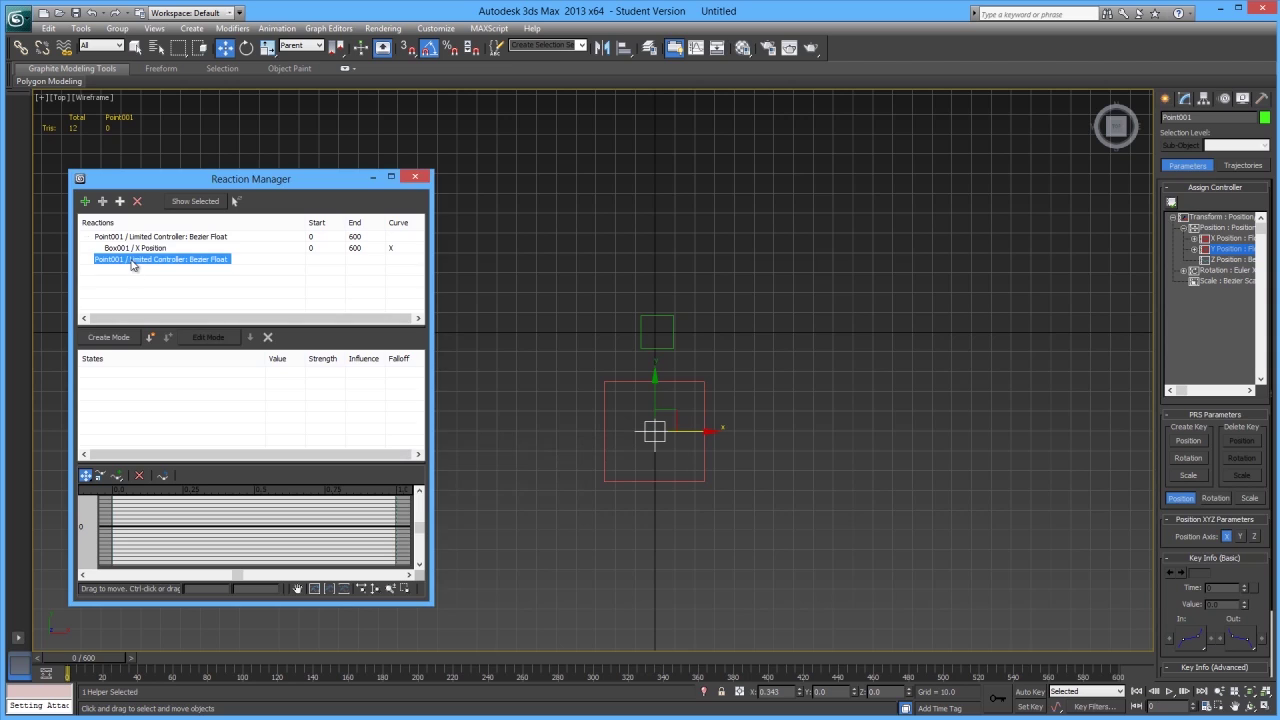
{"action": "left_click", "coordinate": [103, 202]}
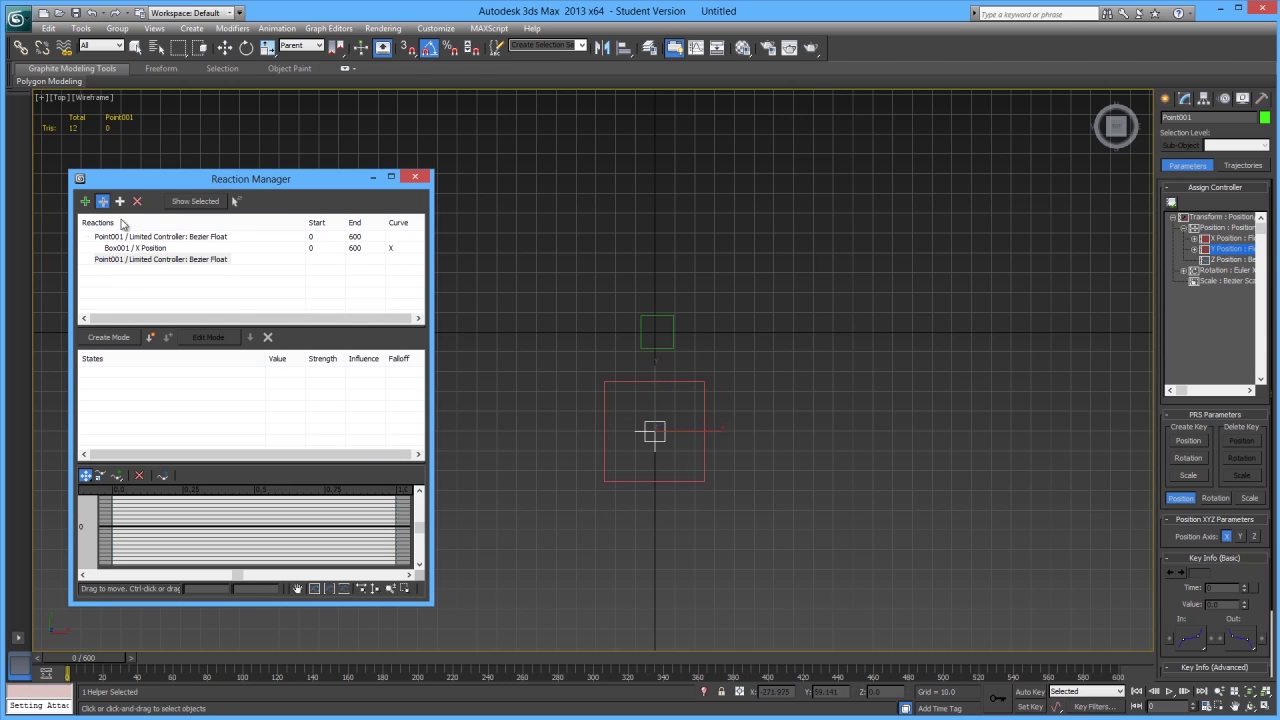
{"action": "left_click", "coordinate": [639, 344]}
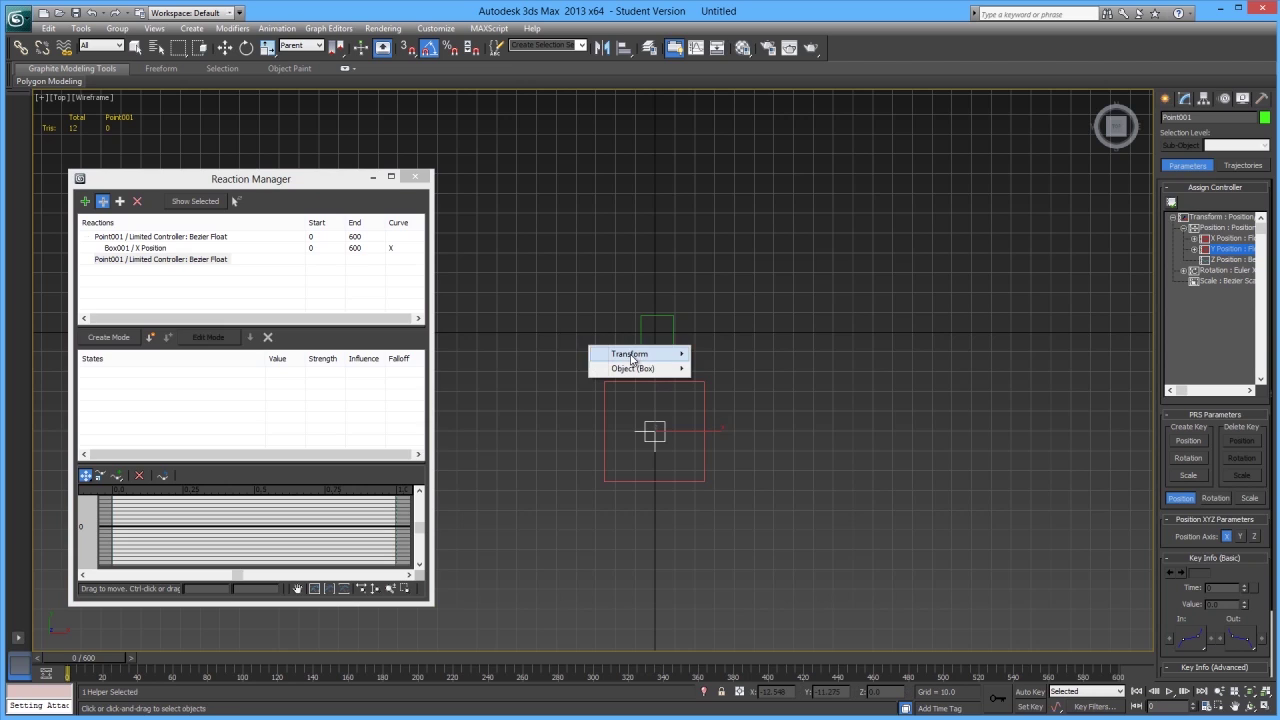
{"action": "mouse_move", "coordinate": [632, 355]}
{"action": "mouse_move", "coordinate": [546, 358]}
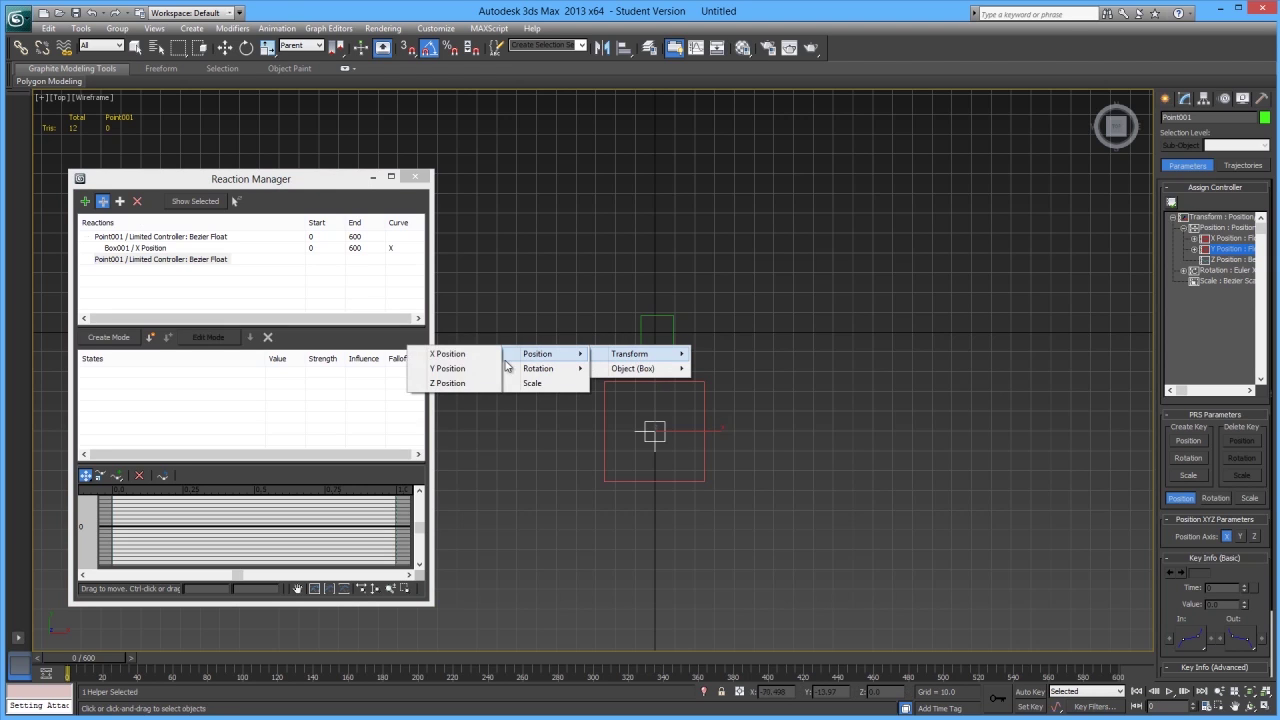
{"action": "left_click", "coordinate": [450, 369]}
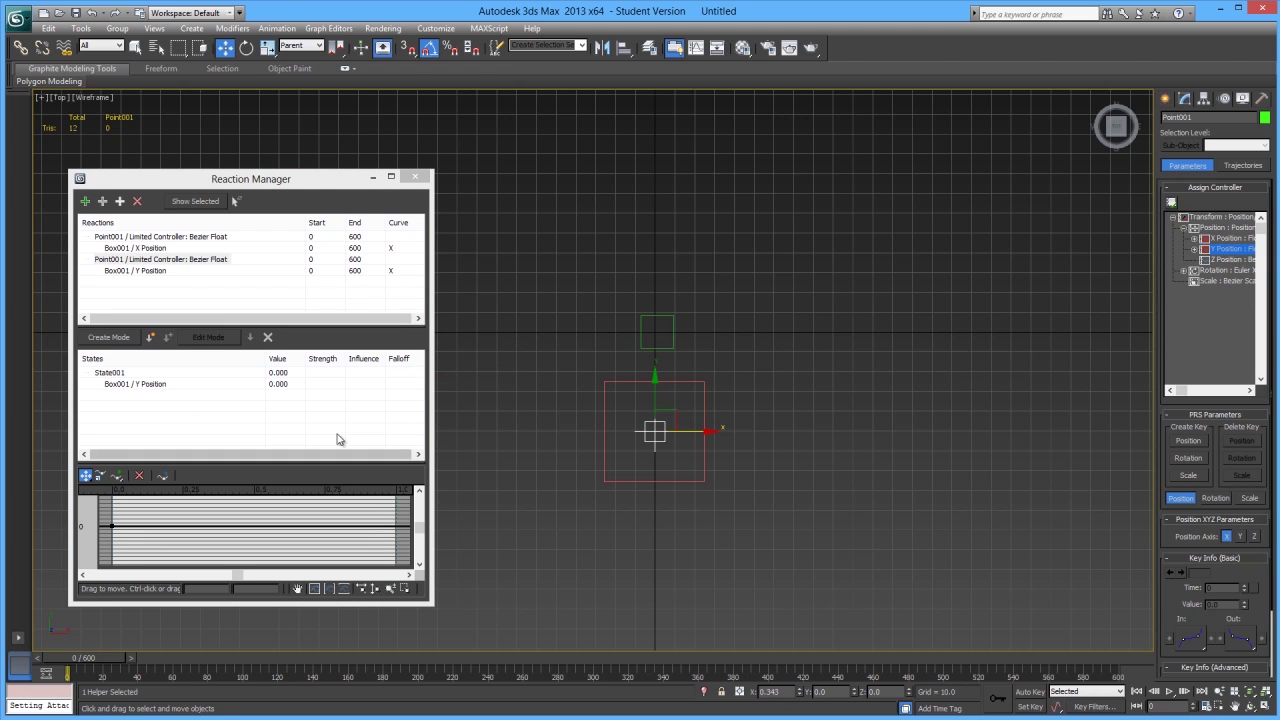
- Create State002 with Point001 at Y -25.3 driving Box001 down to Y -123.663
{"action": "left_click", "coordinate": [178, 388]}
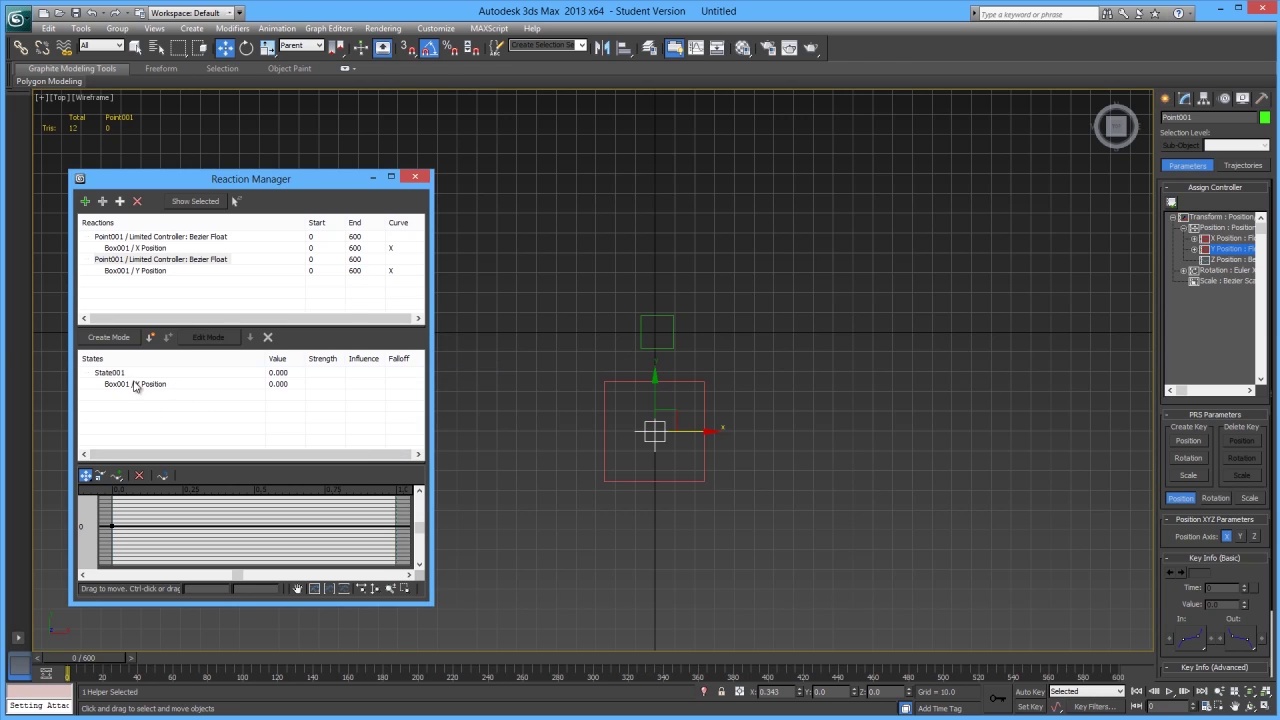
{"action": "left_click", "coordinate": [131, 386]}
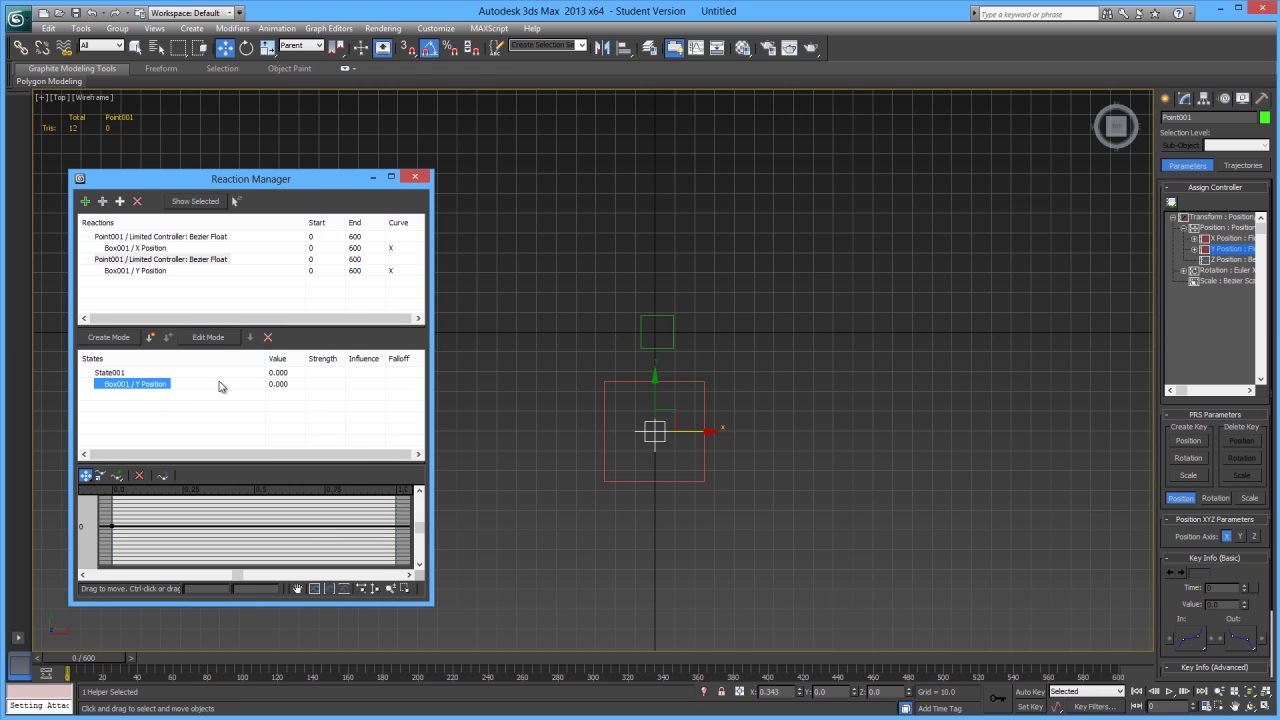
{"action": "left_click_drag", "start_coordinate": [657, 390], "coordinate": [658, 441]}
{"action": "left_click", "coordinate": [149, 338]}
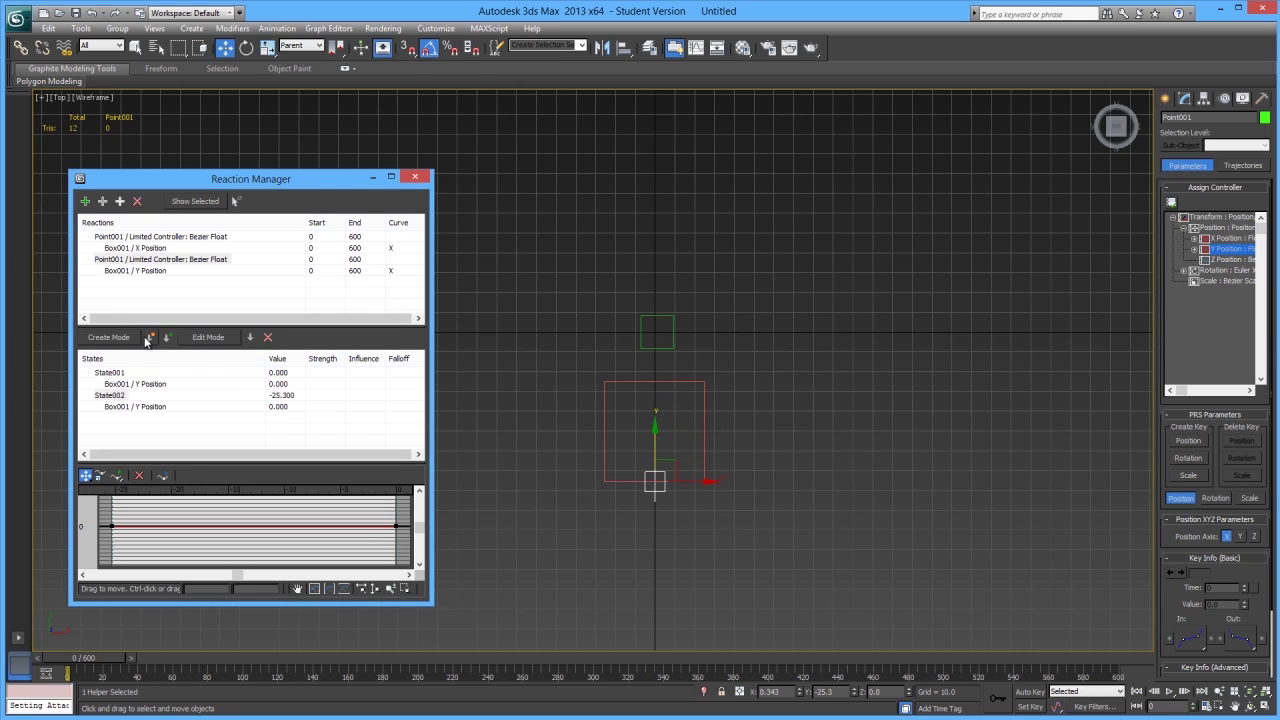
{"action": "left_click", "coordinate": [148, 407]}
{"action": "left_click", "coordinate": [228, 338]}
{"action": "left_click", "coordinate": [640, 321]}
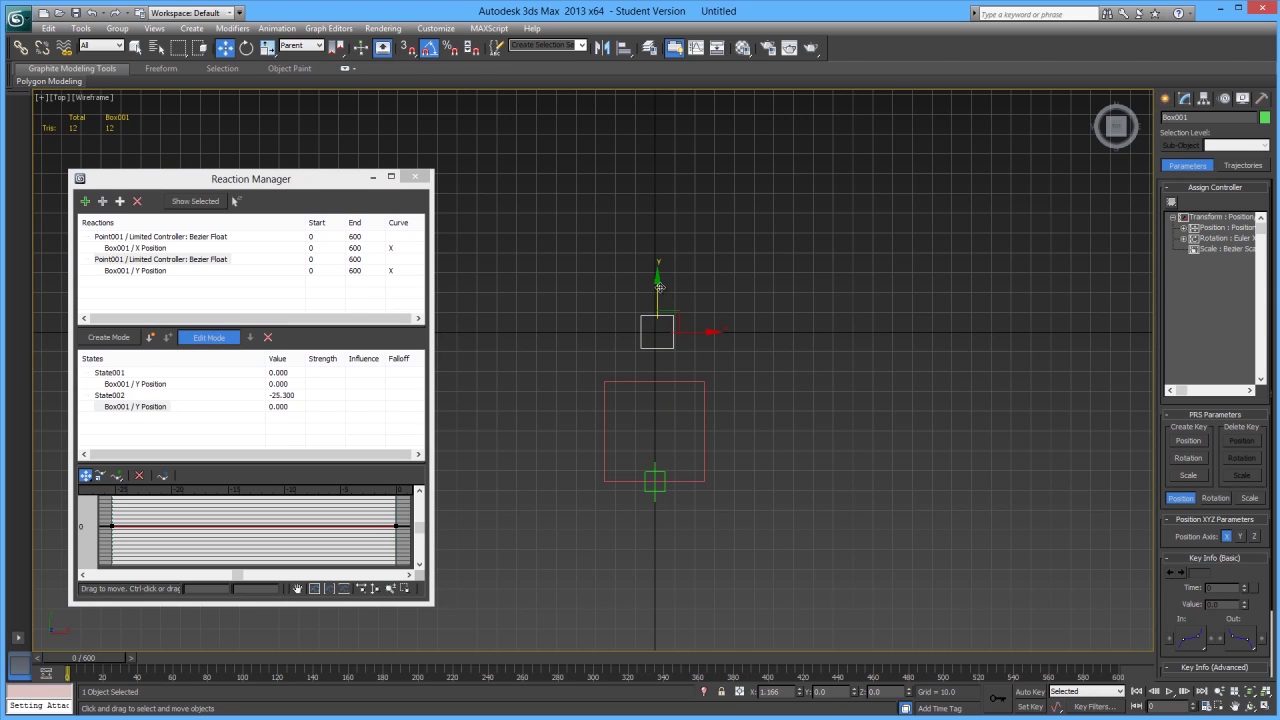
{"action": "left_click_drag", "start_coordinate": [659, 287], "coordinate": [692, 540]}
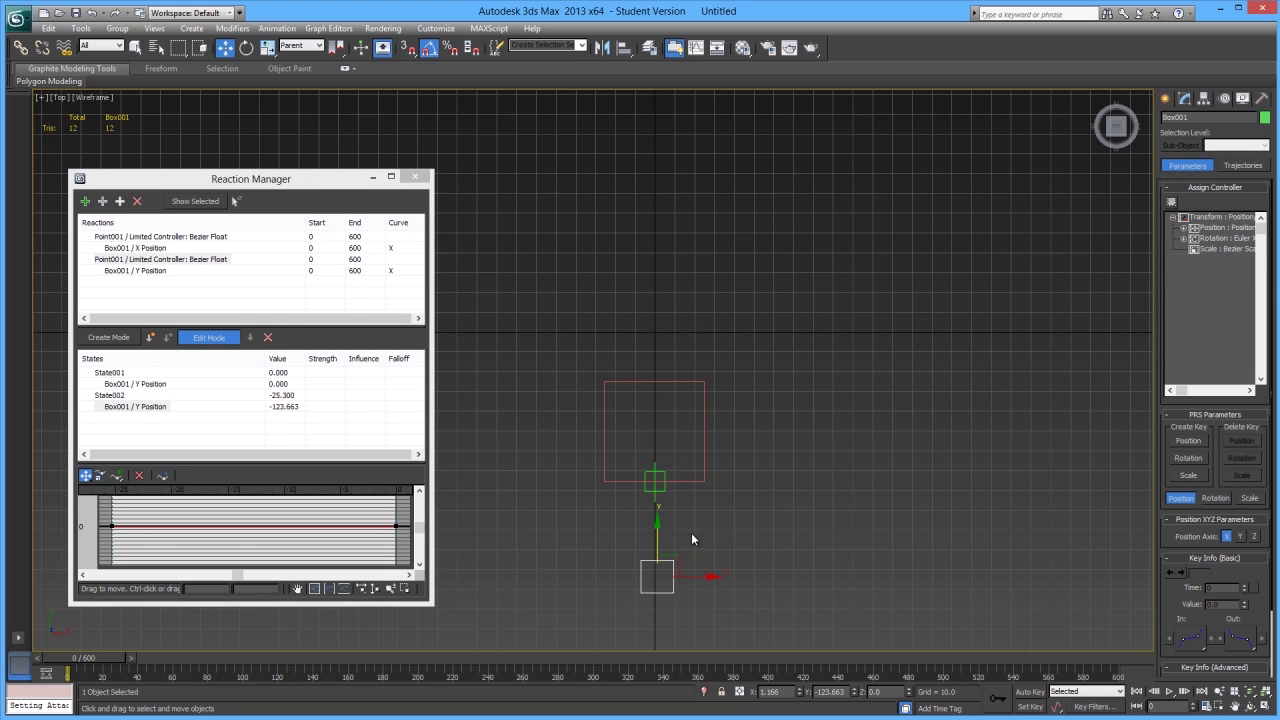
- Create State003 with Point001 at Y 25.3 driving Box001 up to Y 84.347
{"action": "left_click_drag", "start_coordinate": [650, 473], "coordinate": [655, 378]}
{"action": "left_click", "coordinate": [152, 338]}
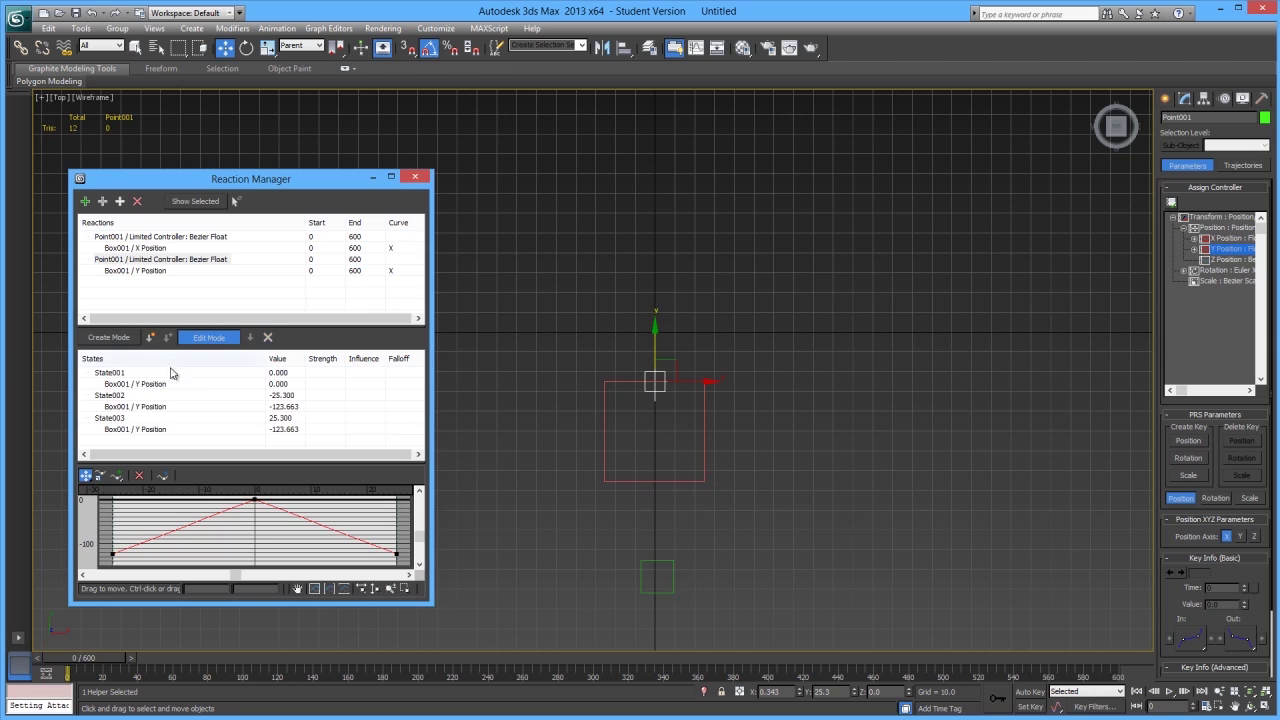
{"action": "left_click", "coordinate": [133, 429]}
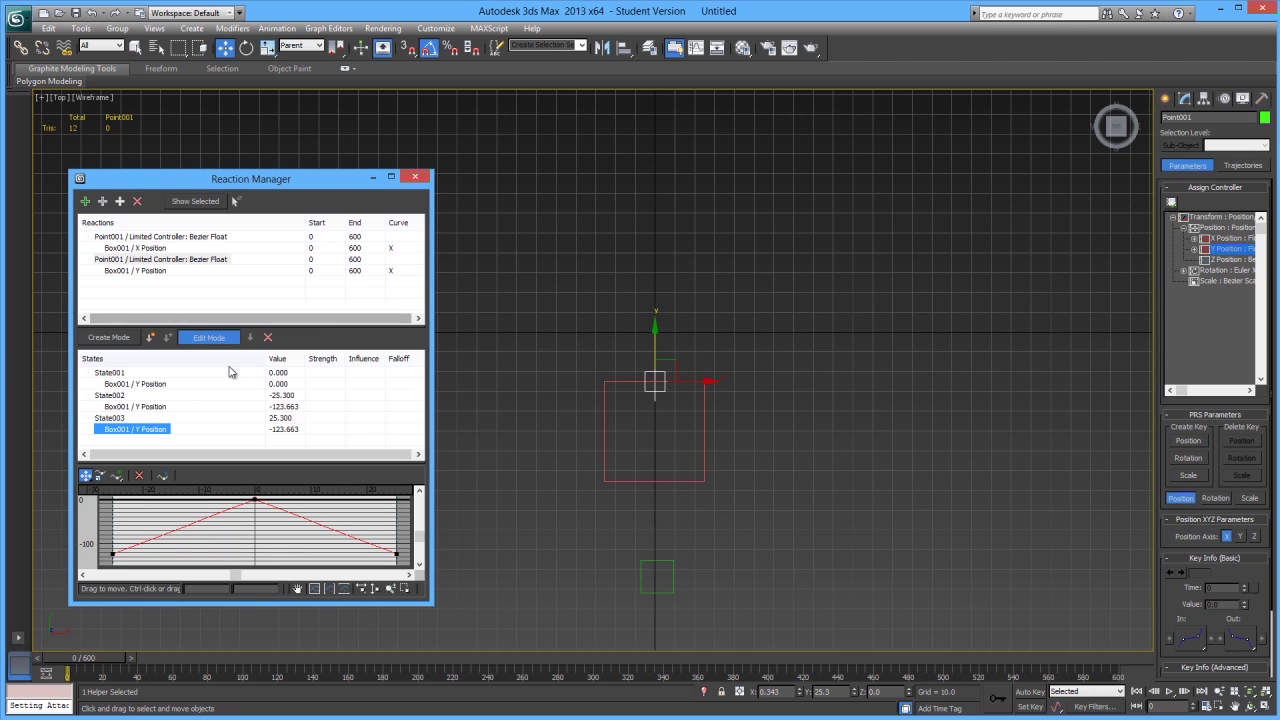
{"action": "left_click", "coordinate": [643, 563]}
{"action": "left_click_drag", "start_coordinate": [660, 545], "coordinate": [588, 128]}
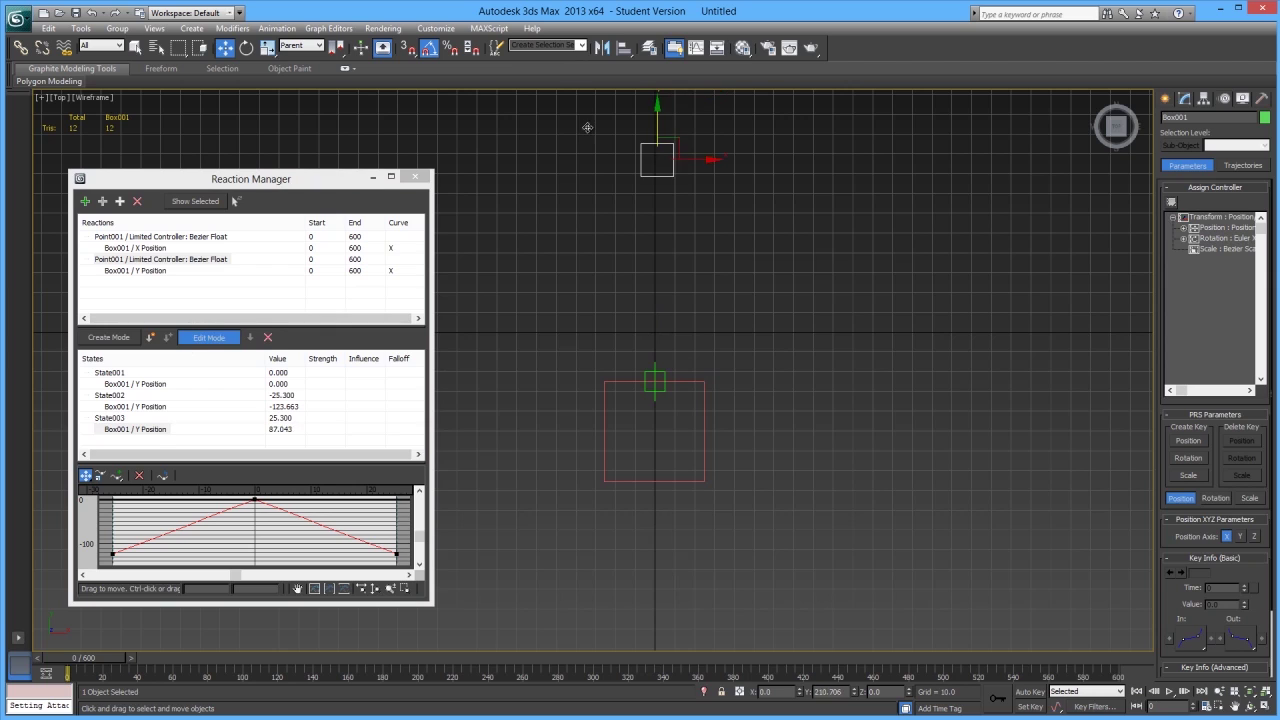
{"action": "left_click", "coordinate": [202, 339]}
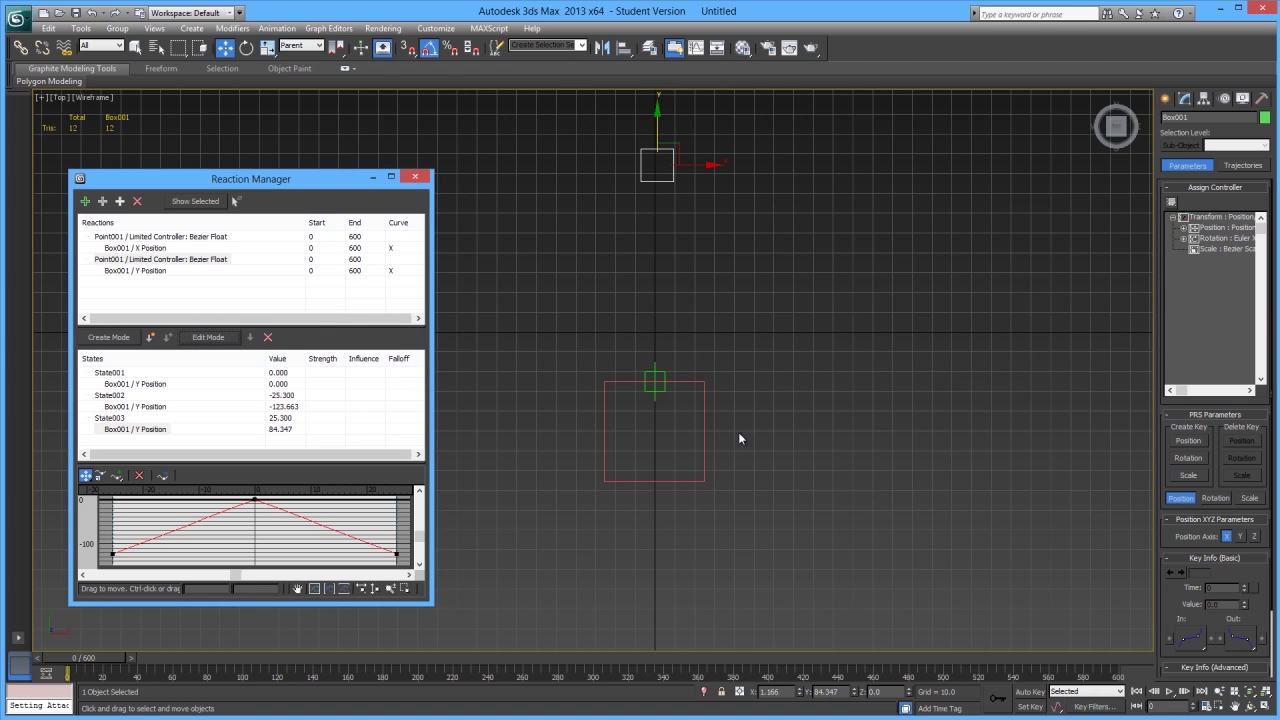
- Move Point001 to X 6.734, Y -5.642 and confirm Box001 follows on both axes
{"action": "left_click", "coordinate": [645, 389]}
{"action": "left_click_drag", "start_coordinate": [656, 343], "coordinate": [688, 424]}
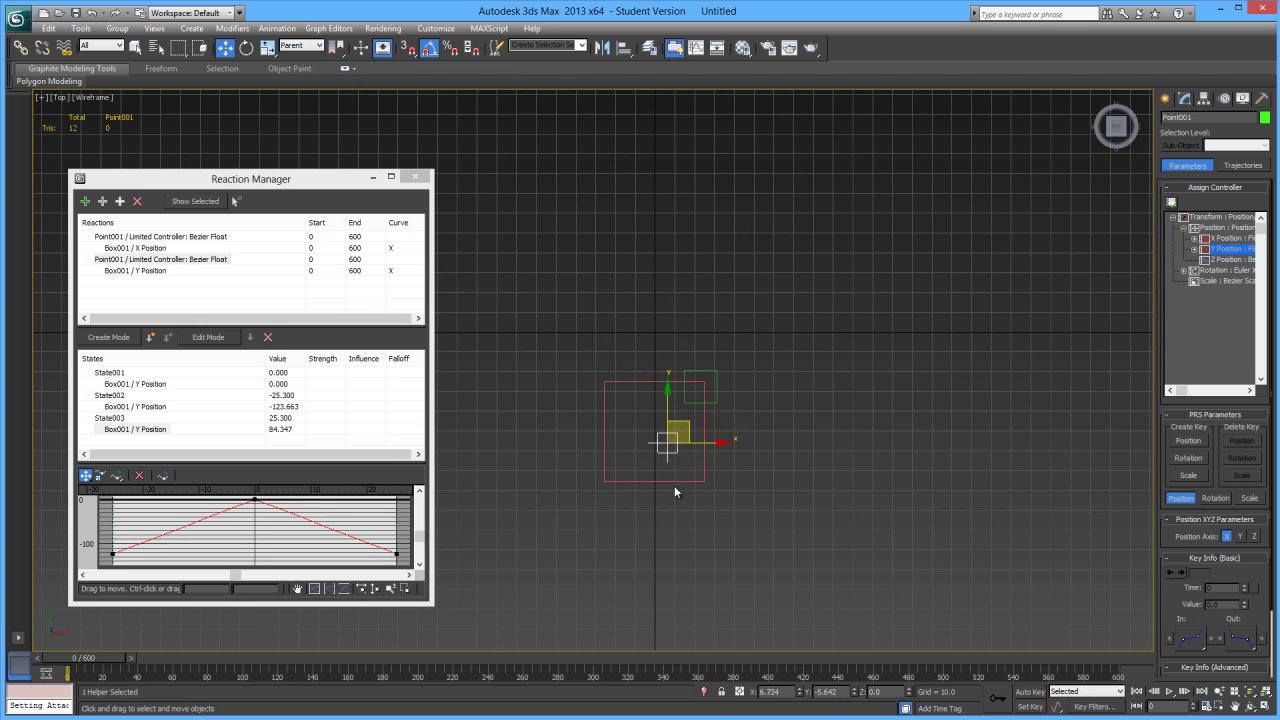
- Remove the stray Point001 World Space Position master from the Reaction Manager
{"action": "left_click", "coordinate": [190, 260]}
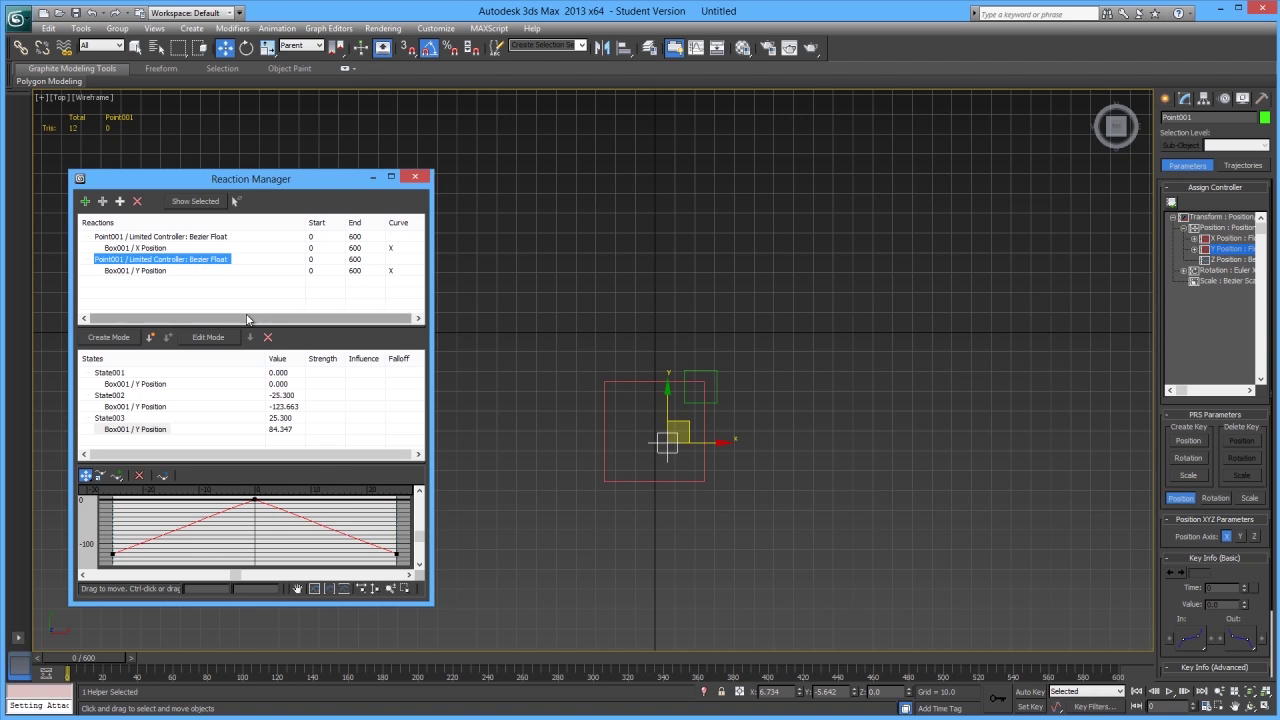
{"action": "left_click", "coordinate": [137, 293]}
{"action": "right_click", "coordinate": [115, 290]}
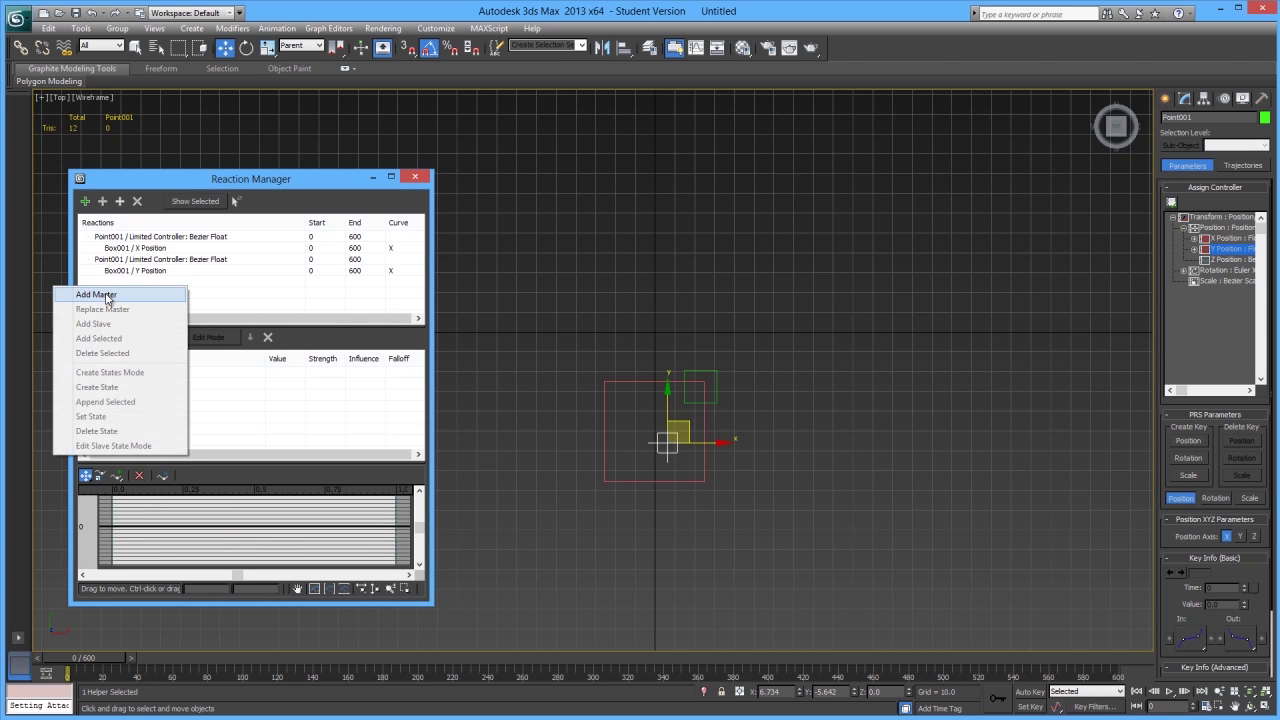
{"action": "left_click", "coordinate": [112, 294]}
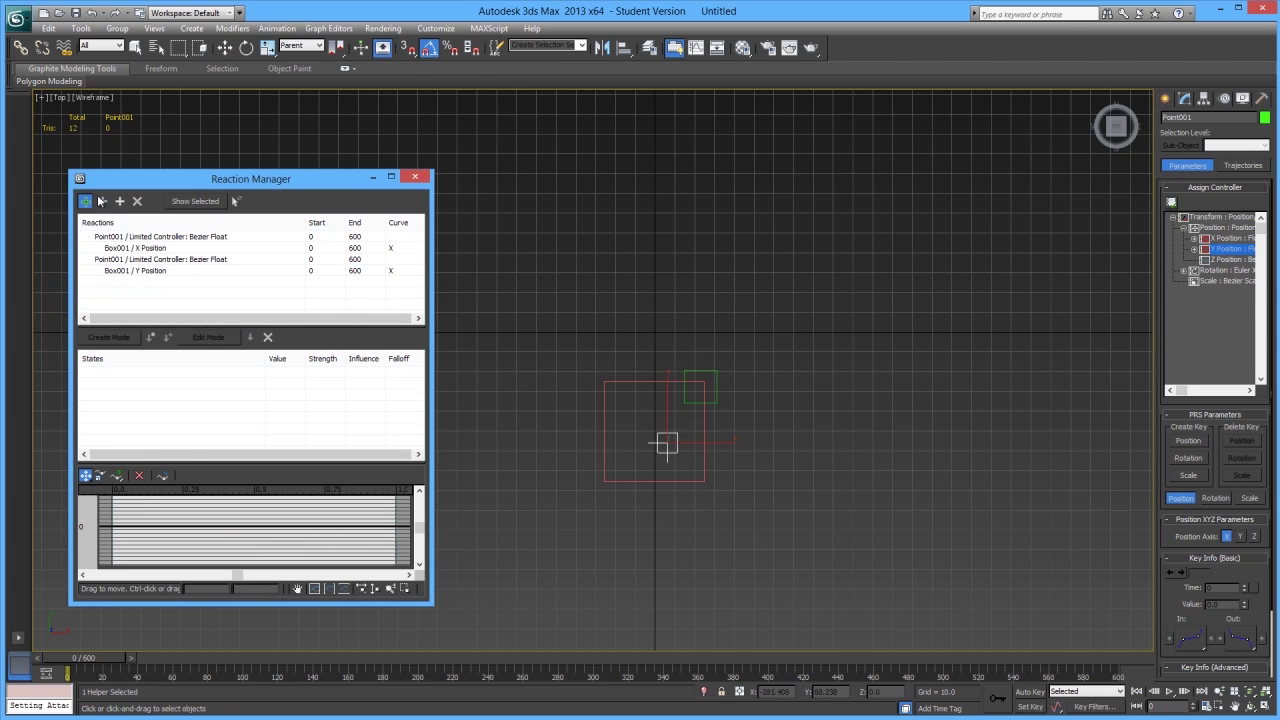
{"action": "left_click", "coordinate": [663, 443]}
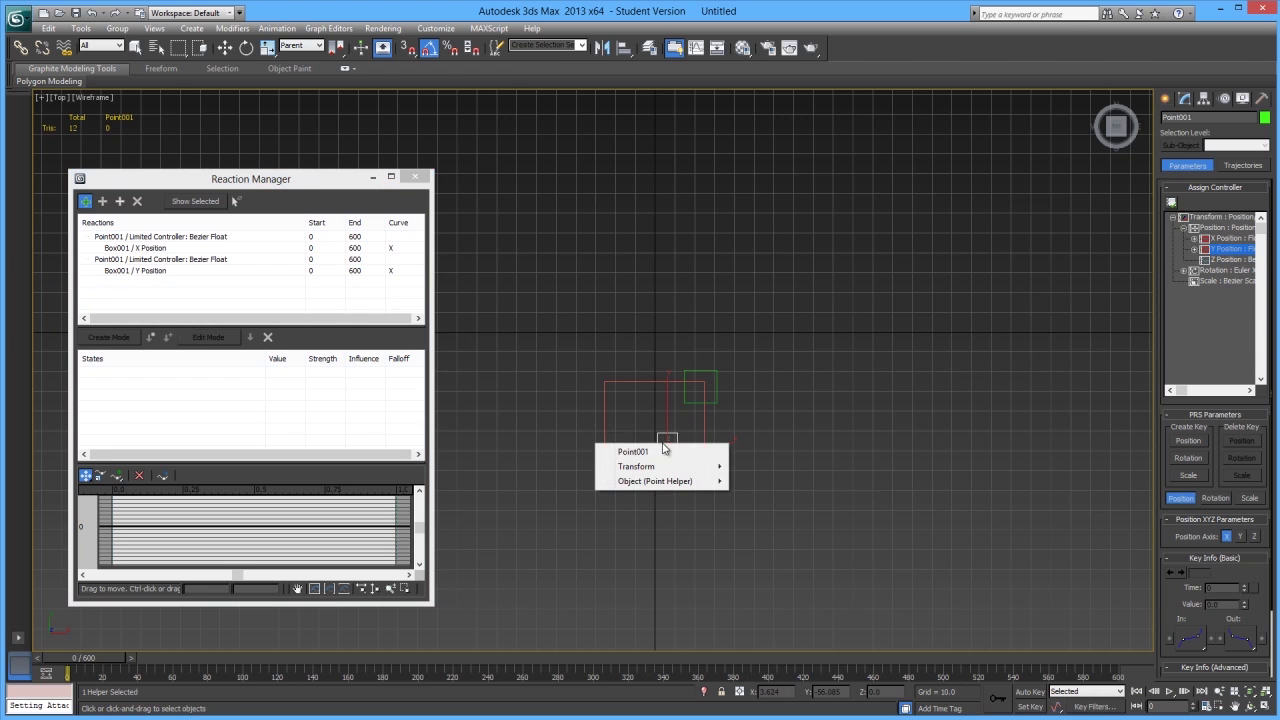
{"action": "left_click", "coordinate": [642, 455]}
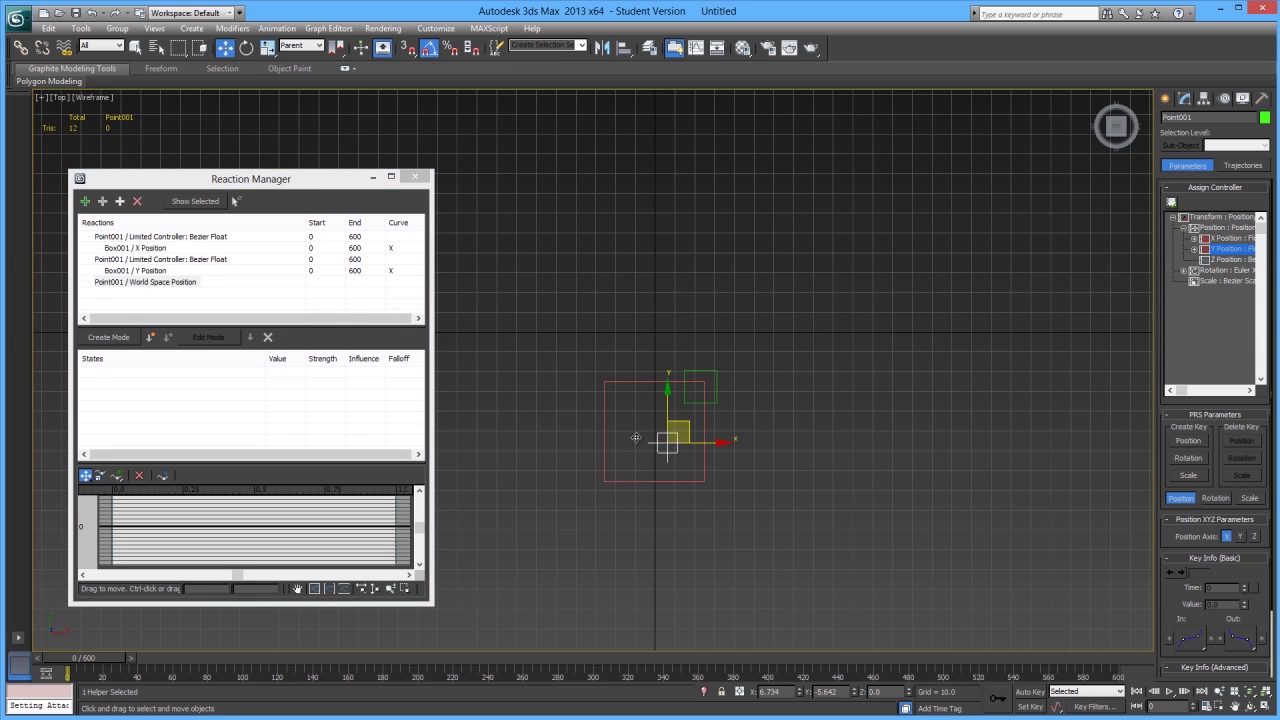
{"action": "left_click", "coordinate": [116, 283]}
{"action": "left_click", "coordinate": [137, 201]}
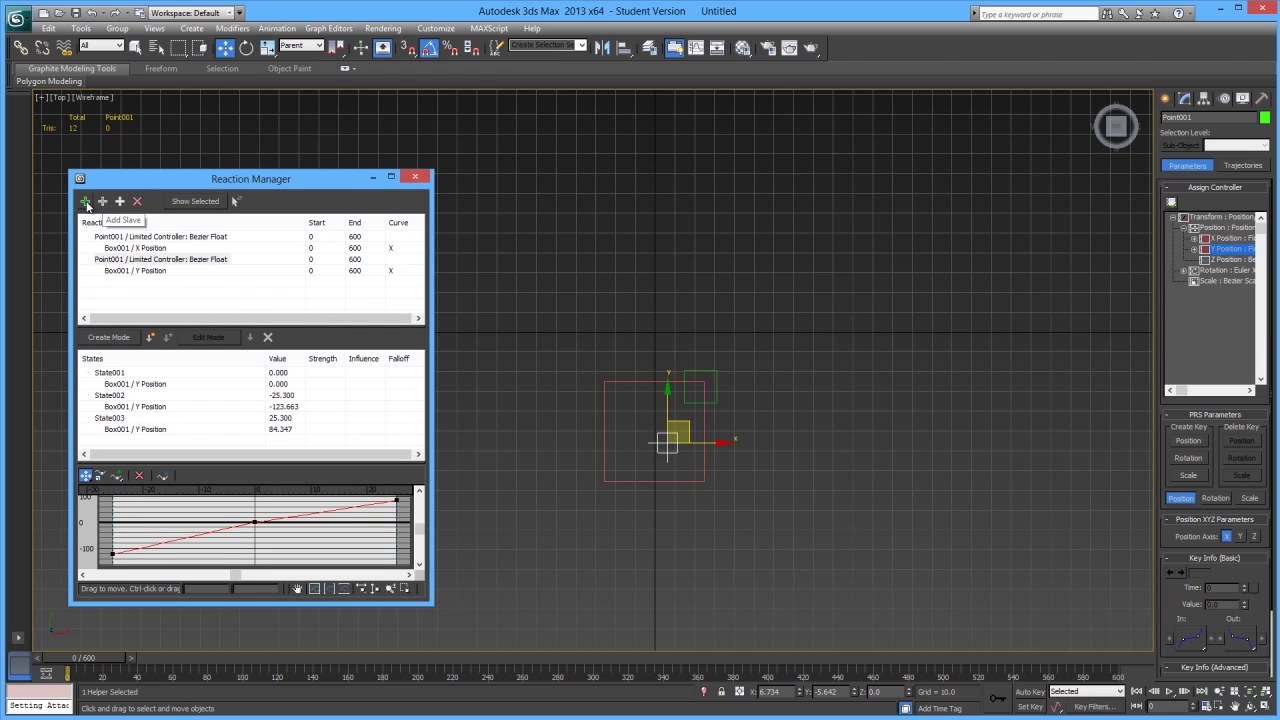
- Pick Point001's X Position Limited Controller as the reaction master
{"action": "left_click", "coordinate": [85, 201]}
{"action": "left_click", "coordinate": [660, 445]}
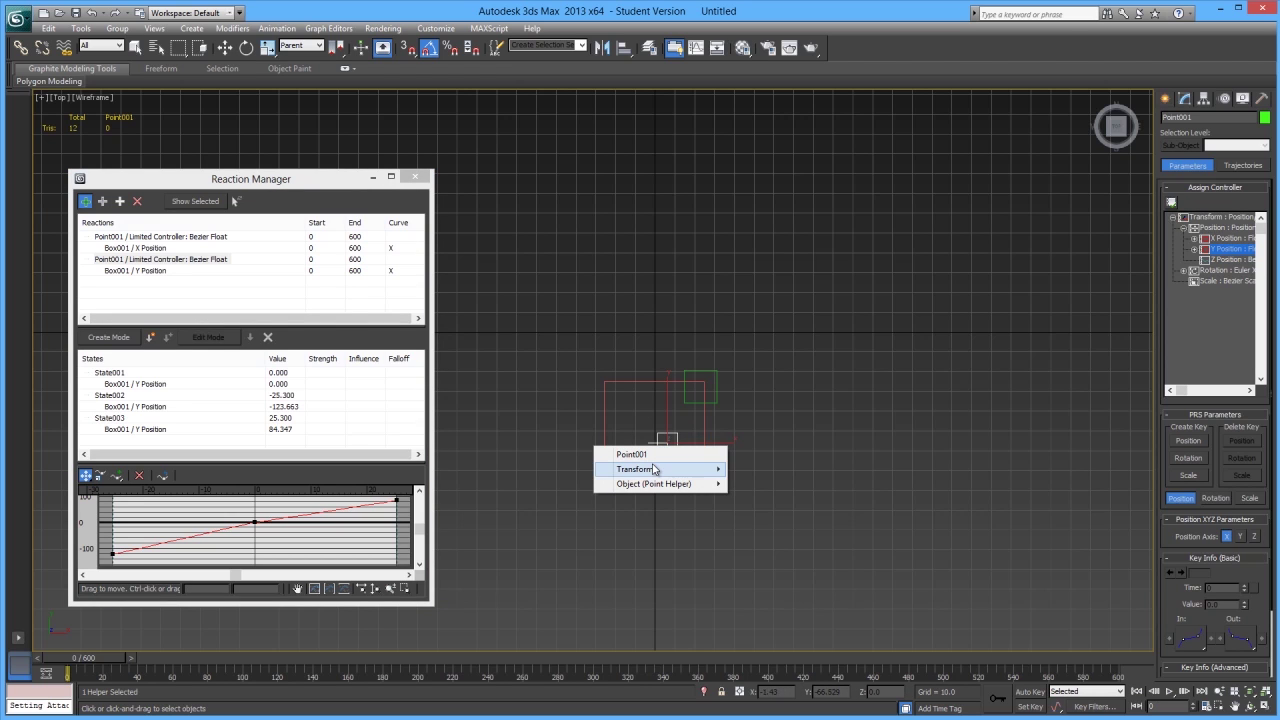
{"action": "mouse_move", "coordinate": [650, 469]}
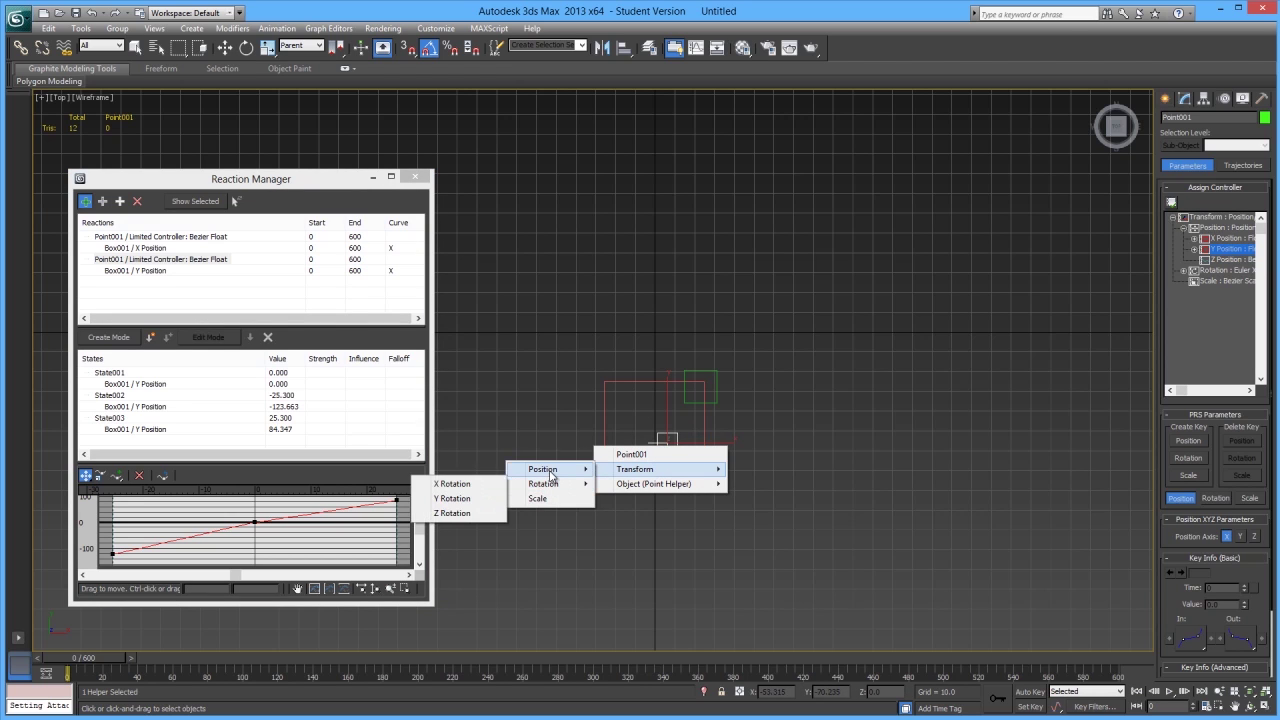
{"action": "mouse_move", "coordinate": [545, 469]}
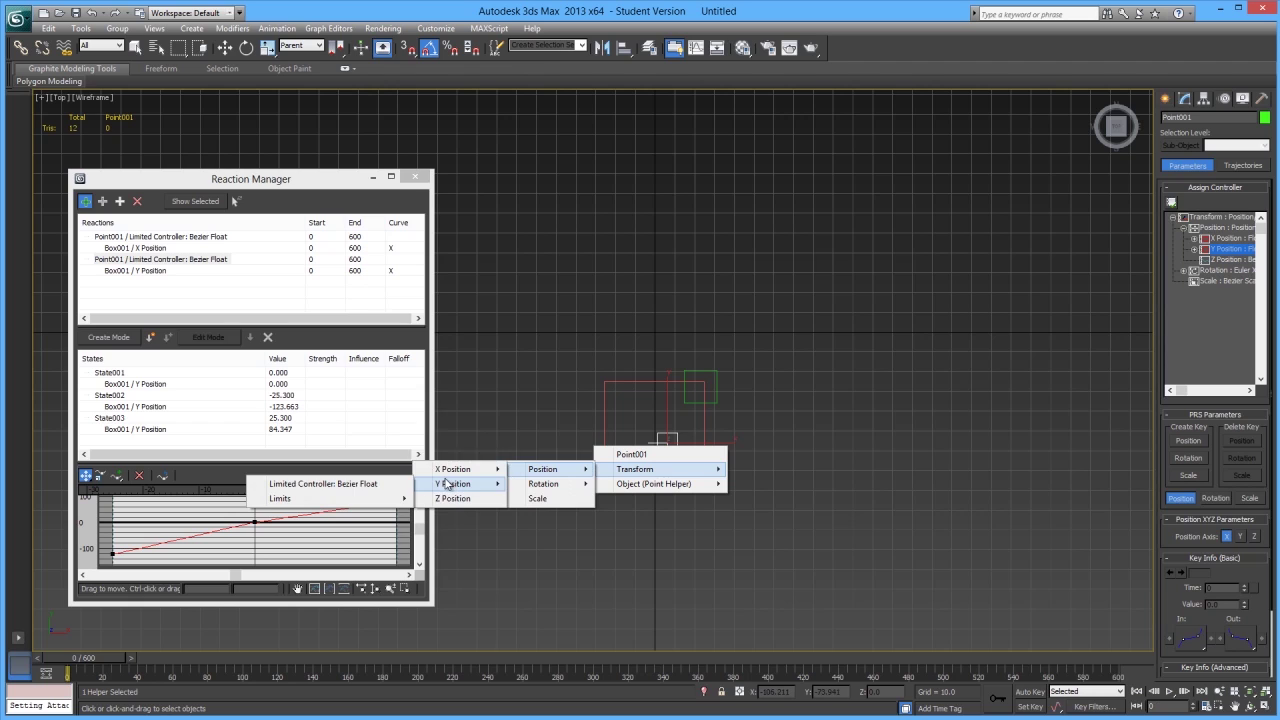
{"action": "mouse_move", "coordinate": [446, 473]}
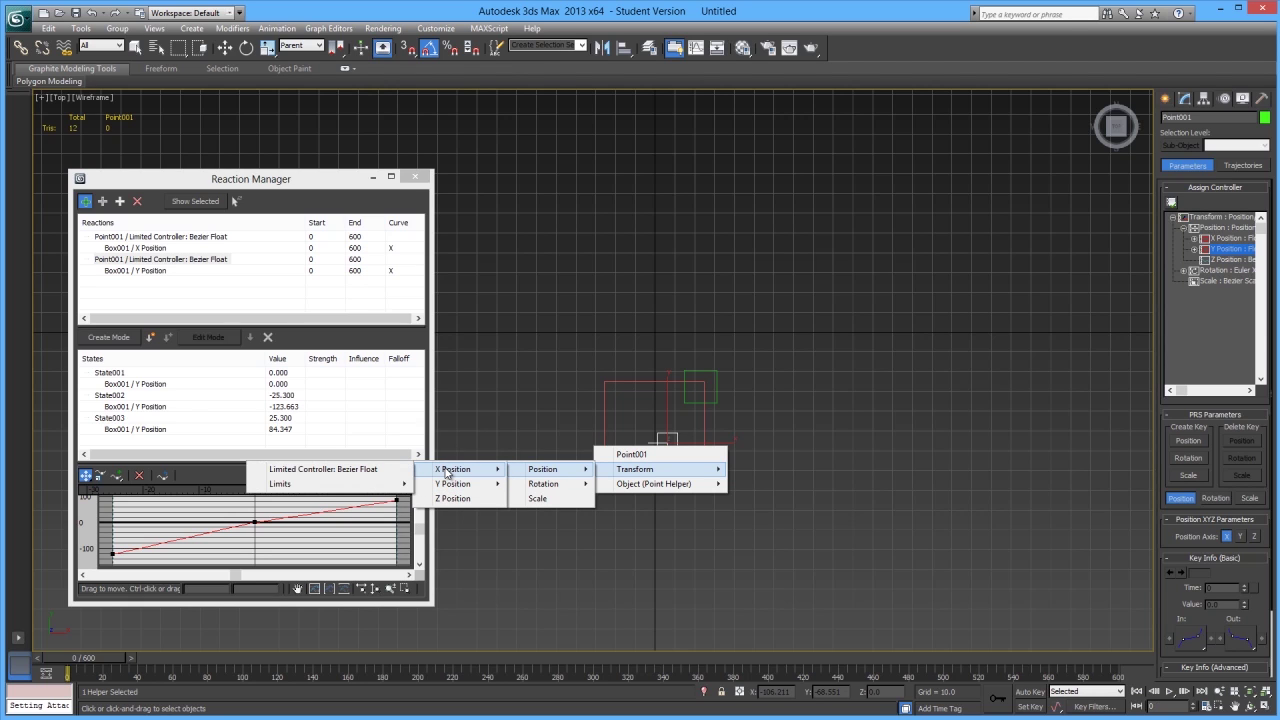
{"action": "left_click", "coordinate": [346, 472]}
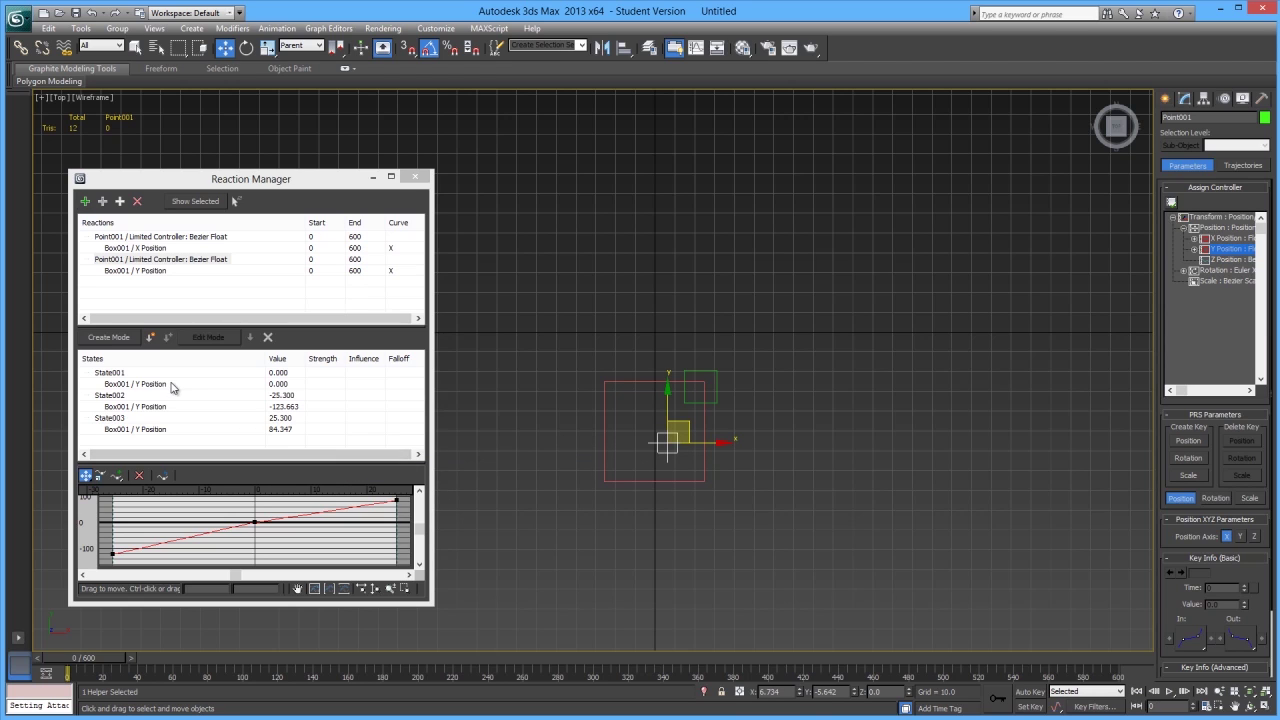
- Add Box001's Scale as a second slave under Point001's limited X Position reaction
{"action": "left_click", "coordinate": [143, 237]}
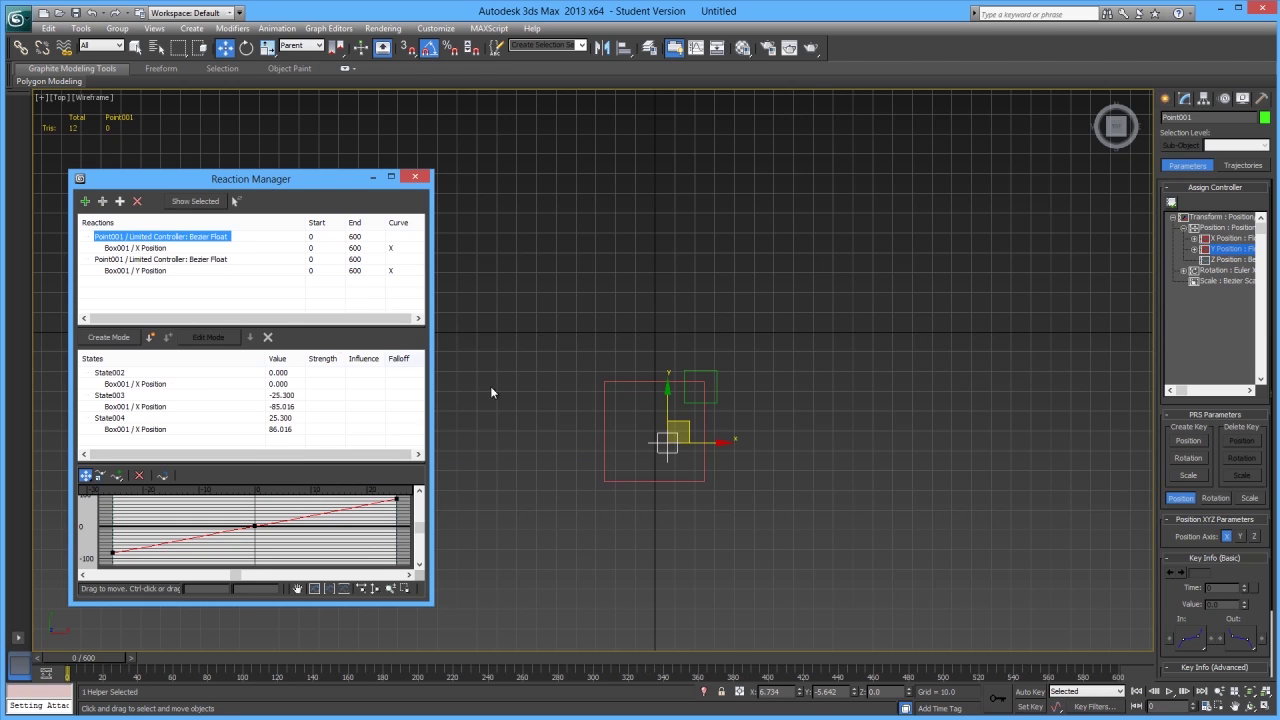
{"action": "left_click", "coordinate": [102, 201]}
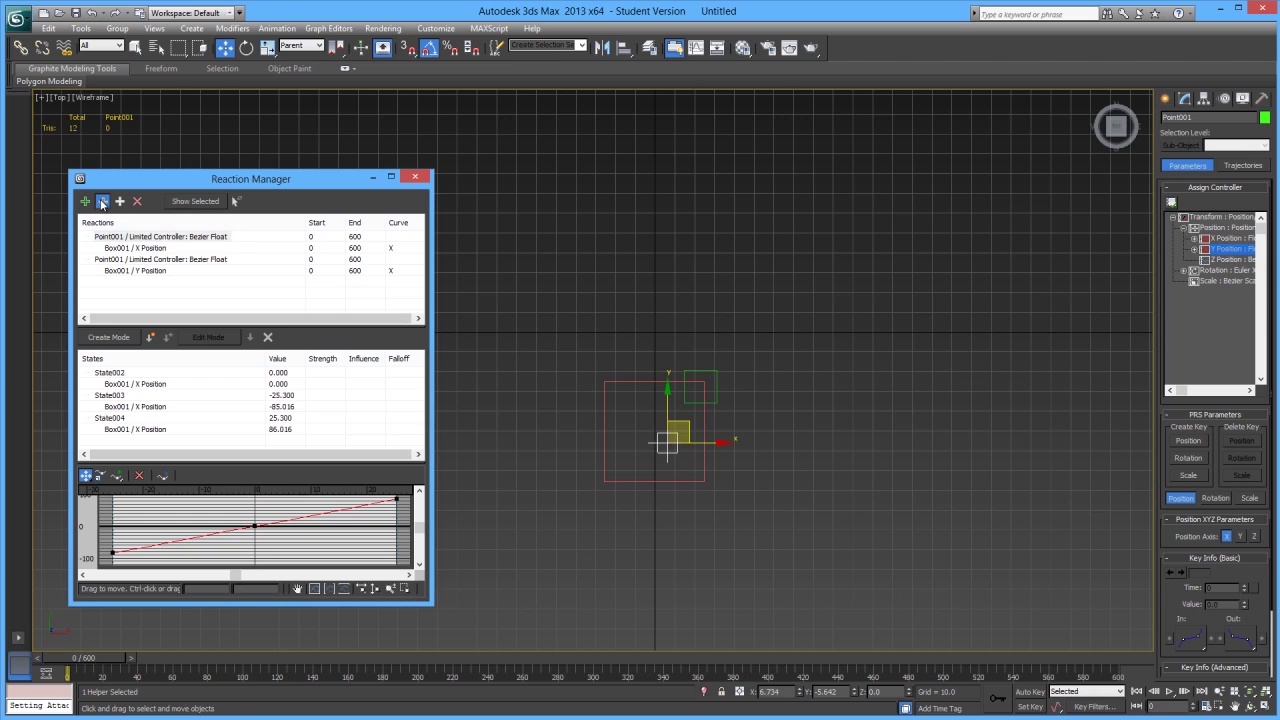
{"action": "left_click", "coordinate": [701, 372]}
{"action": "mouse_move", "coordinate": [703, 384]}
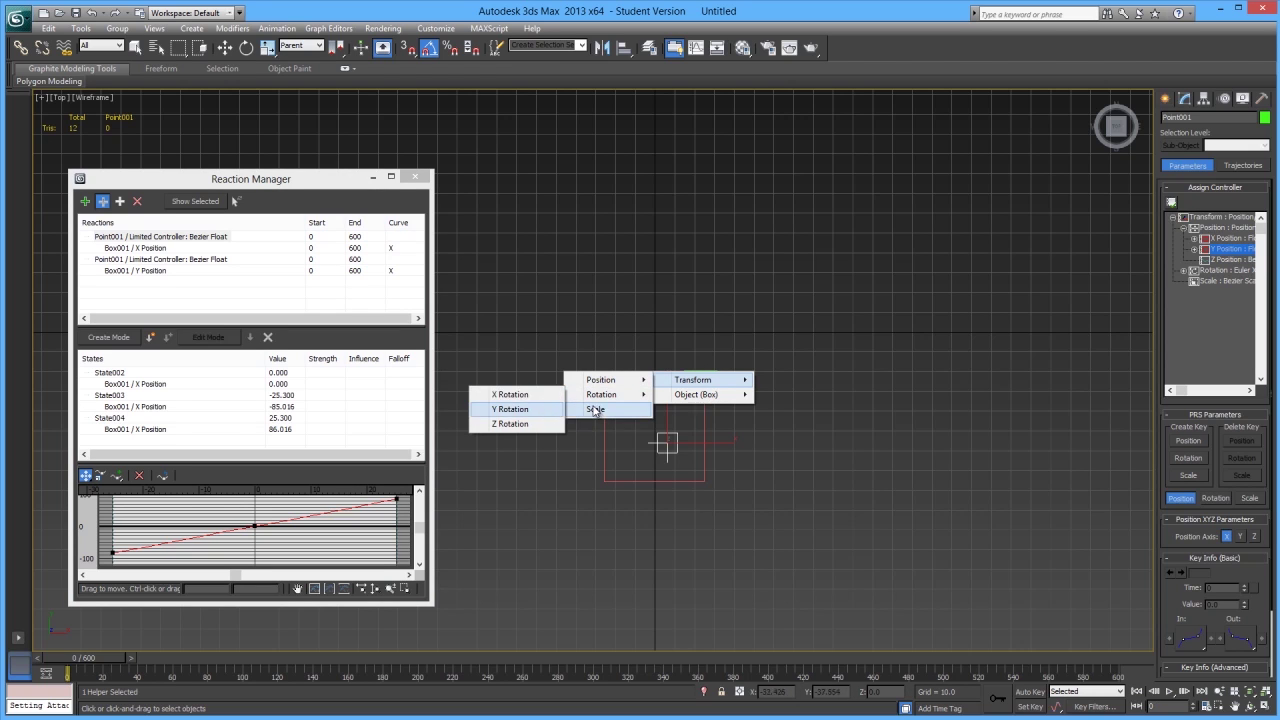
{"action": "left_click", "coordinate": [600, 410]}
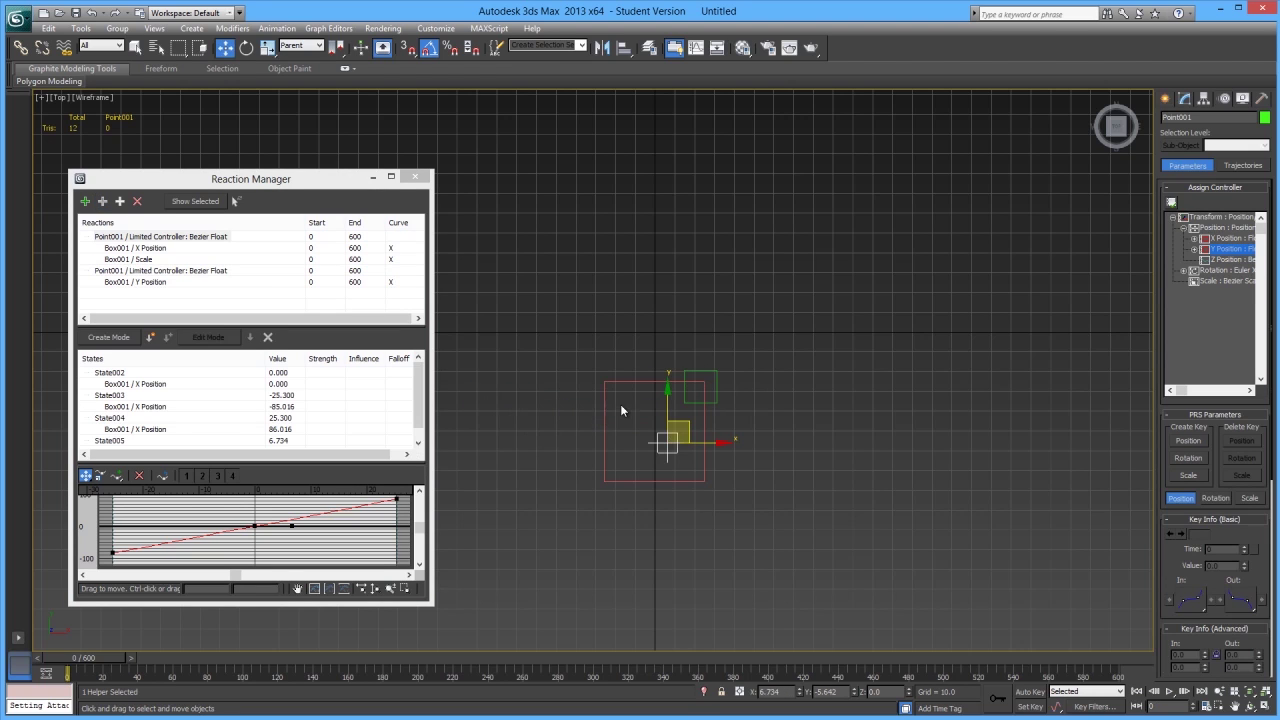
{"action": "left_click", "coordinate": [128, 260]}
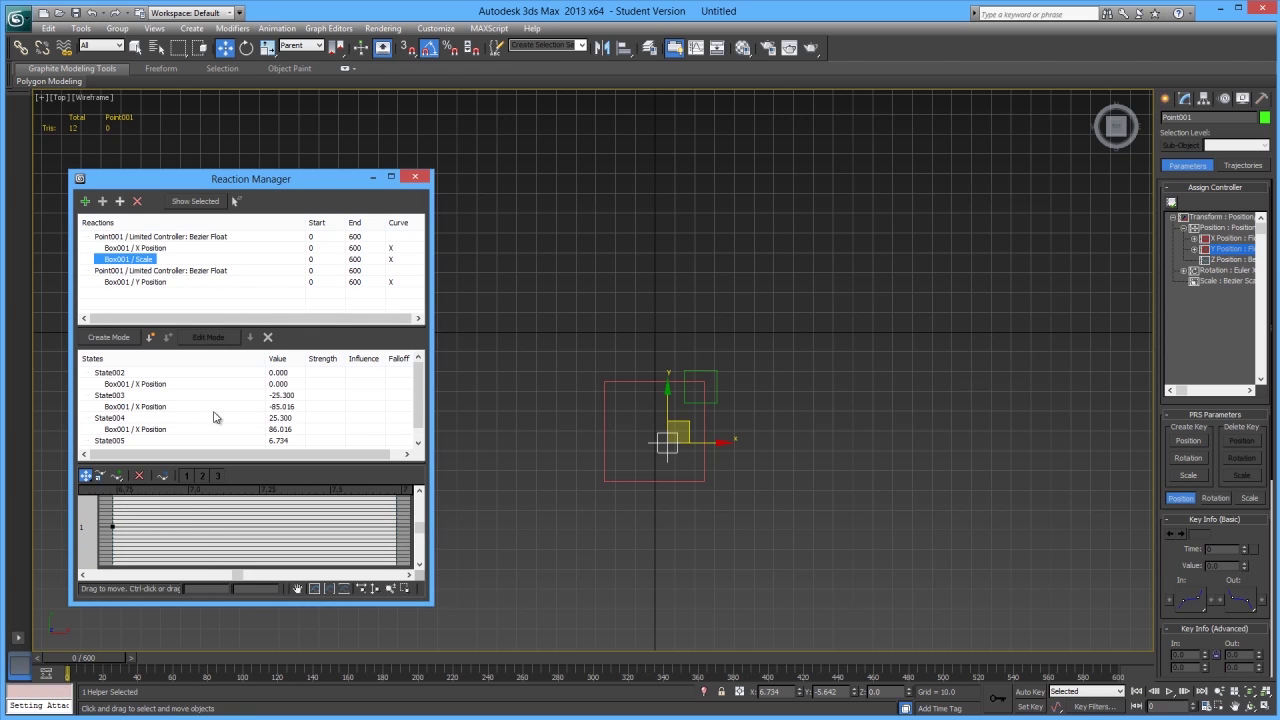
- Centre Point001 on the red rectangle with the Align tool
{"action": "scroll", "coordinate": [213, 417], "scroll_direction": "down", "scroll_amount": 1}
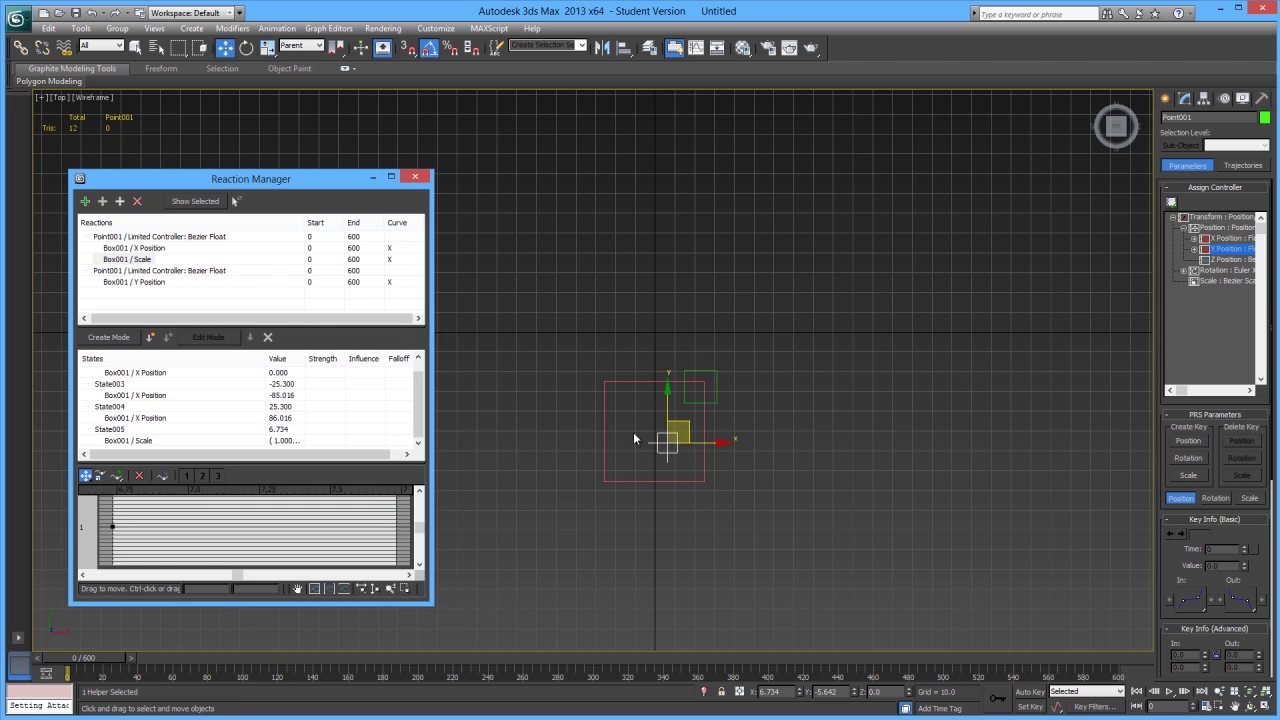
{"action": "left_click_drag", "start_coordinate": [623, 47], "coordinate": [625, 50]}
{"action": "left_click", "coordinate": [666, 443]}
{"action": "left_click", "coordinate": [930, 481]}
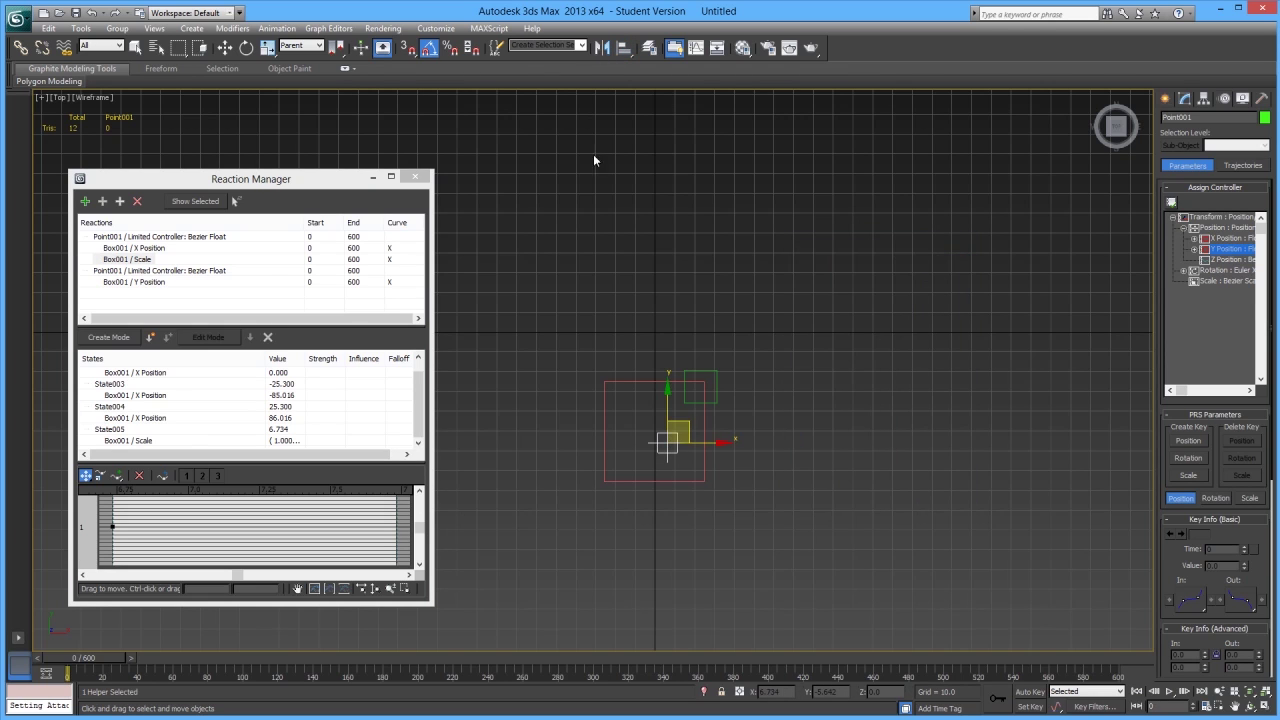
{"action": "left_click", "coordinate": [653, 383]}
{"action": "left_click", "coordinate": [882, 482]}
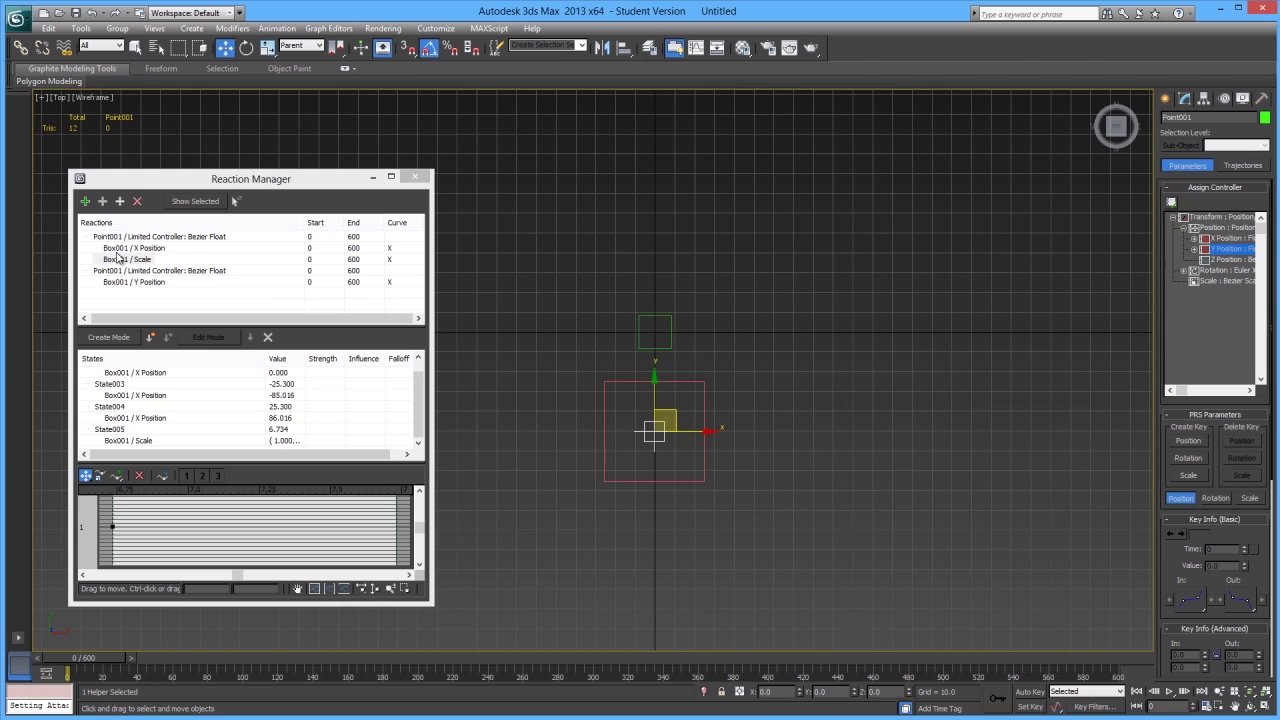
- Delete State005 and create State006 at master 0.000 for Box001's Scale
{"action": "left_click", "coordinate": [137, 441]}
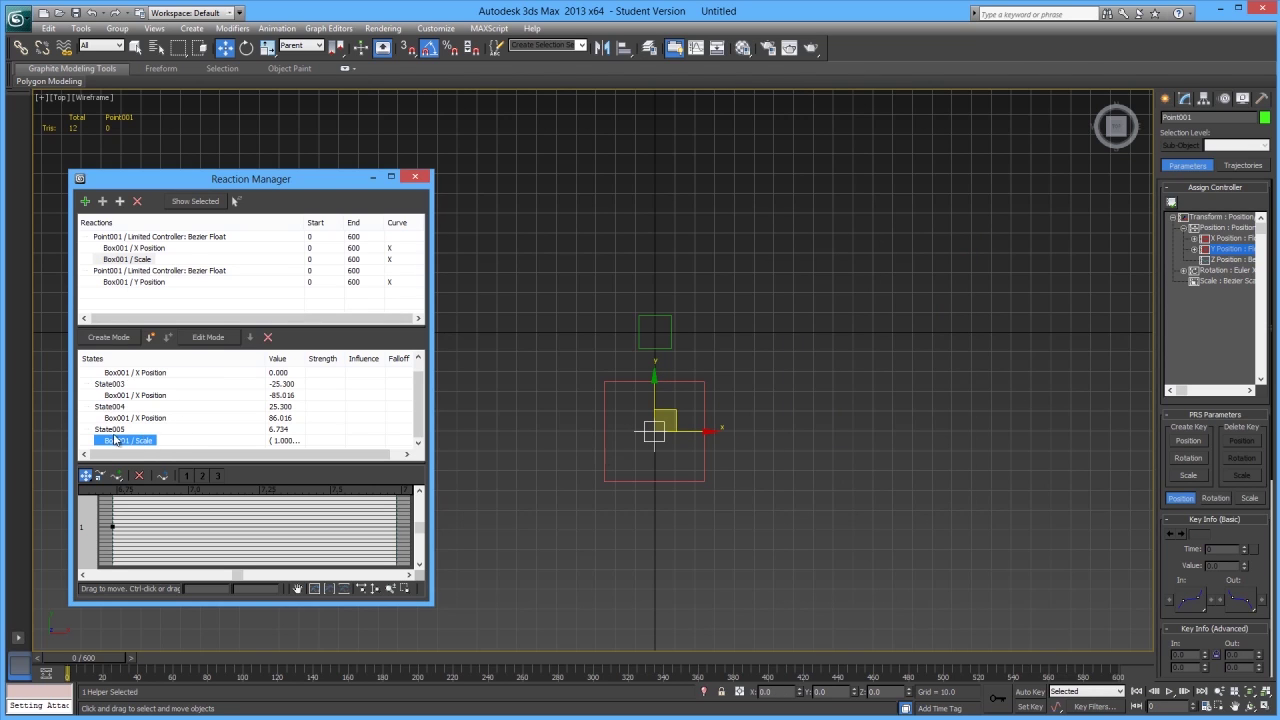
{"action": "left_click", "coordinate": [267, 339]}
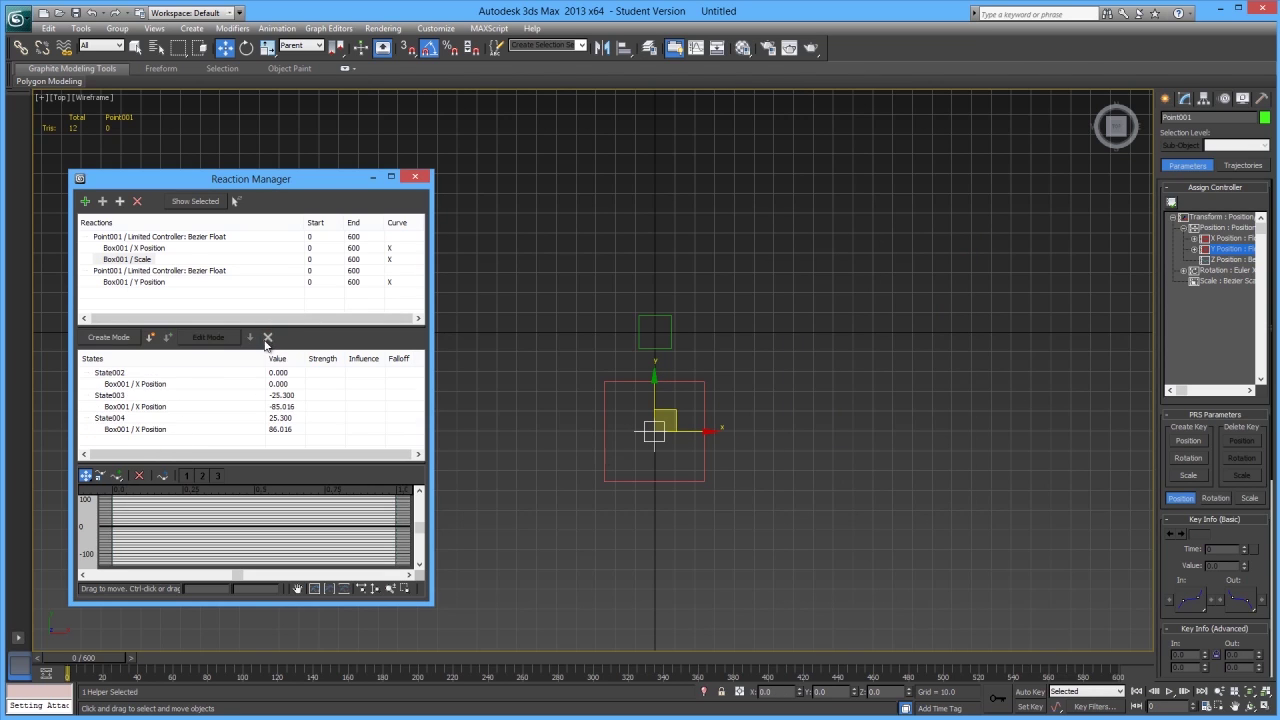
{"action": "left_click", "coordinate": [151, 337]}
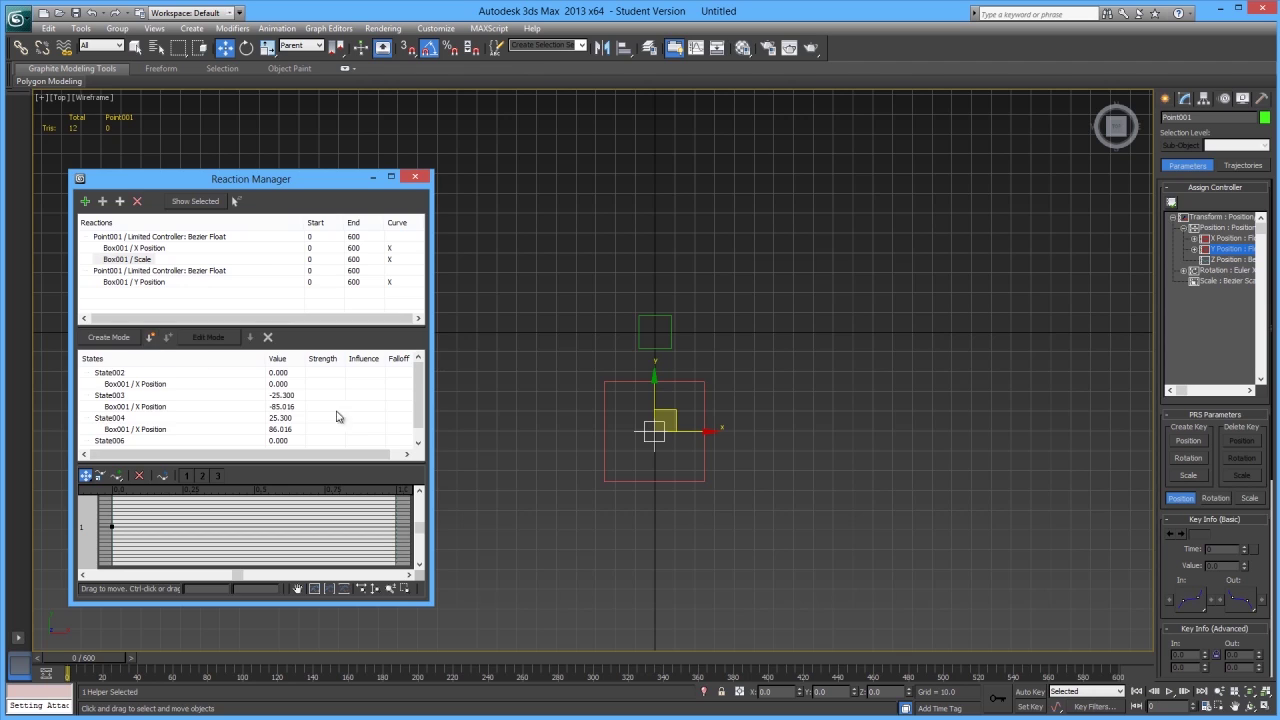
{"action": "scroll", "coordinate": [365, 433], "scroll_direction": "down", "scroll_amount": 1}
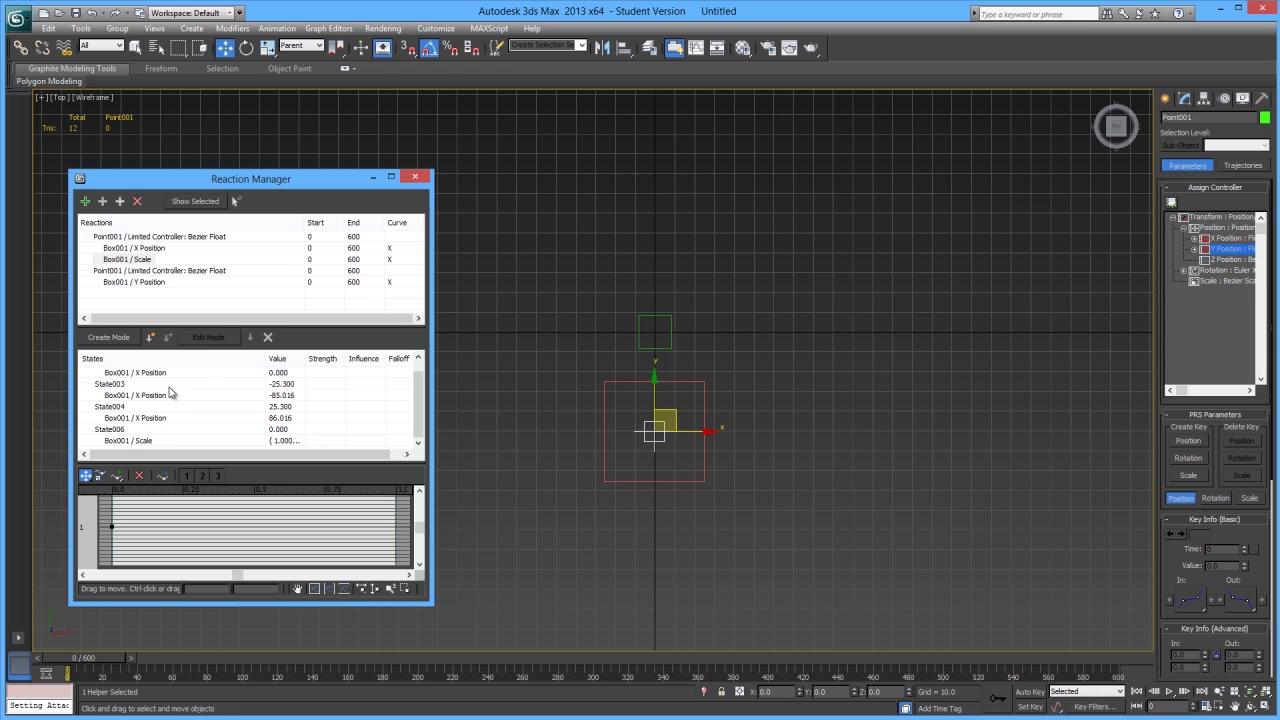
{"action": "left_click", "coordinate": [124, 441]}
- Turn on Edit Mode and select State006's Box001 Scale entry
{"action": "left_click", "coordinate": [208, 337]}
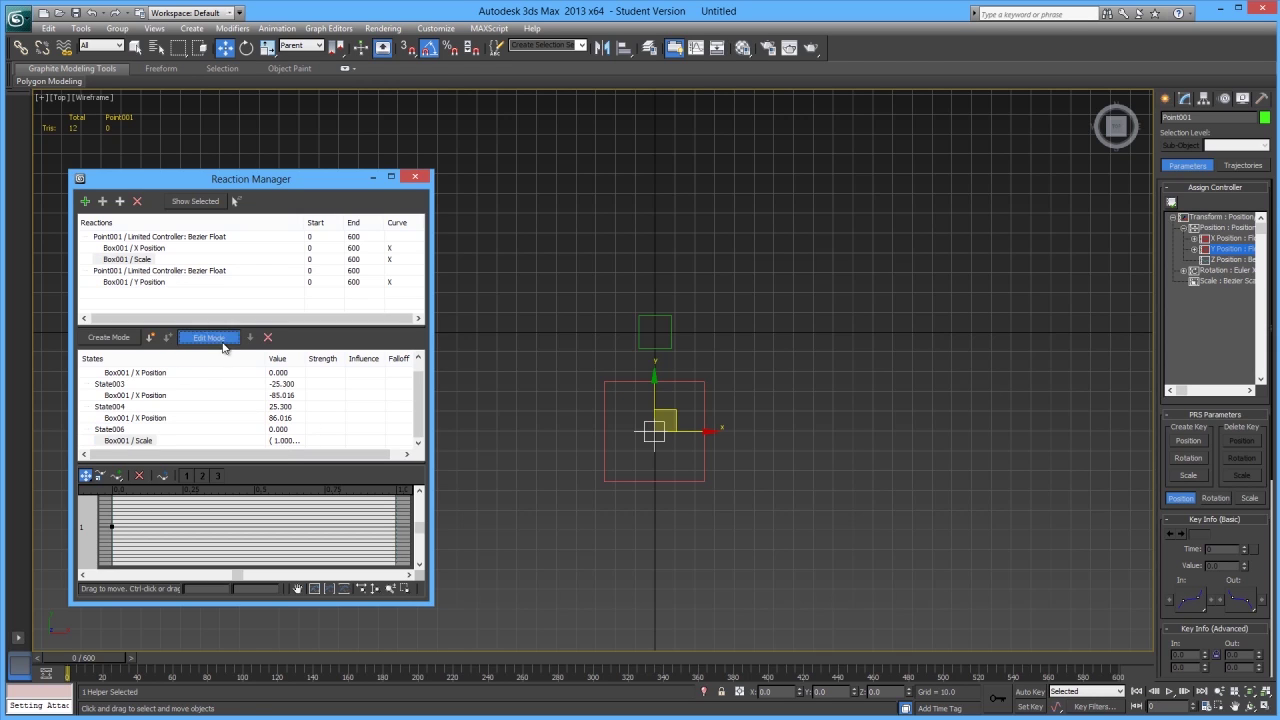
{"action": "left_click", "coordinate": [280, 443]}
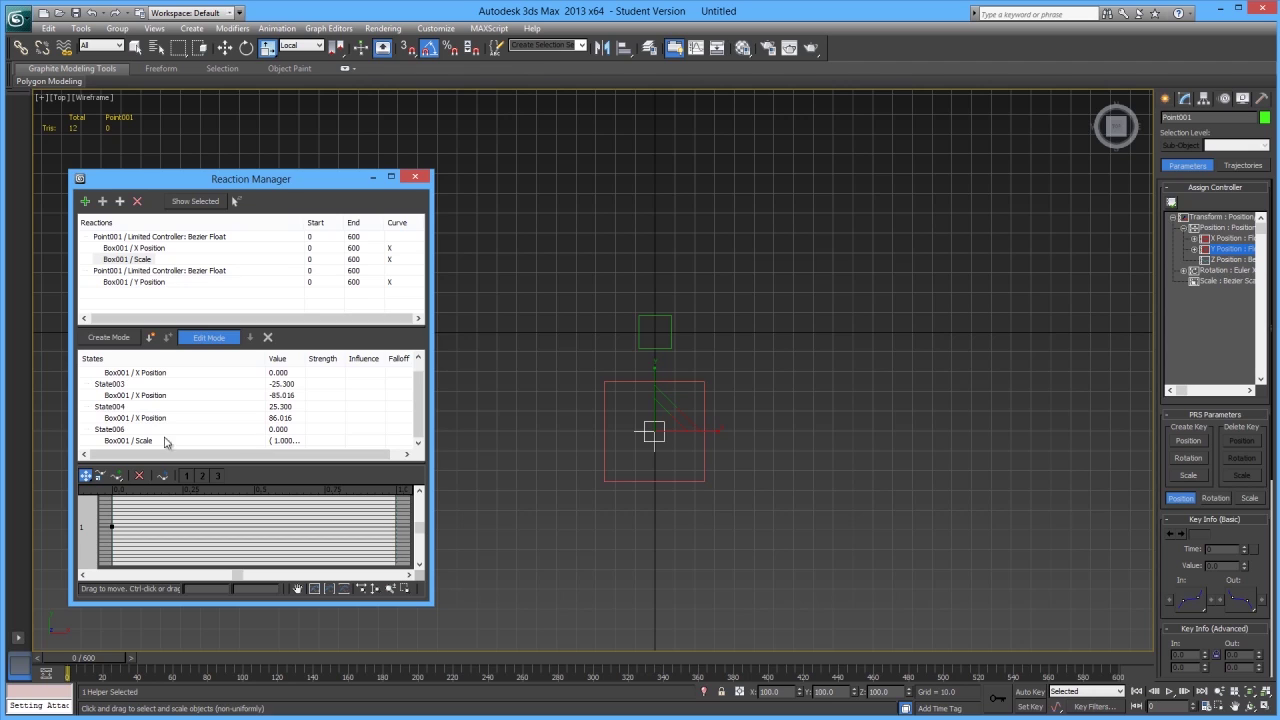
{"action": "left_click", "coordinate": [133, 442]}
{"action": "left_click", "coordinate": [281, 443]}
{"action": "left_click", "coordinate": [142, 443]}
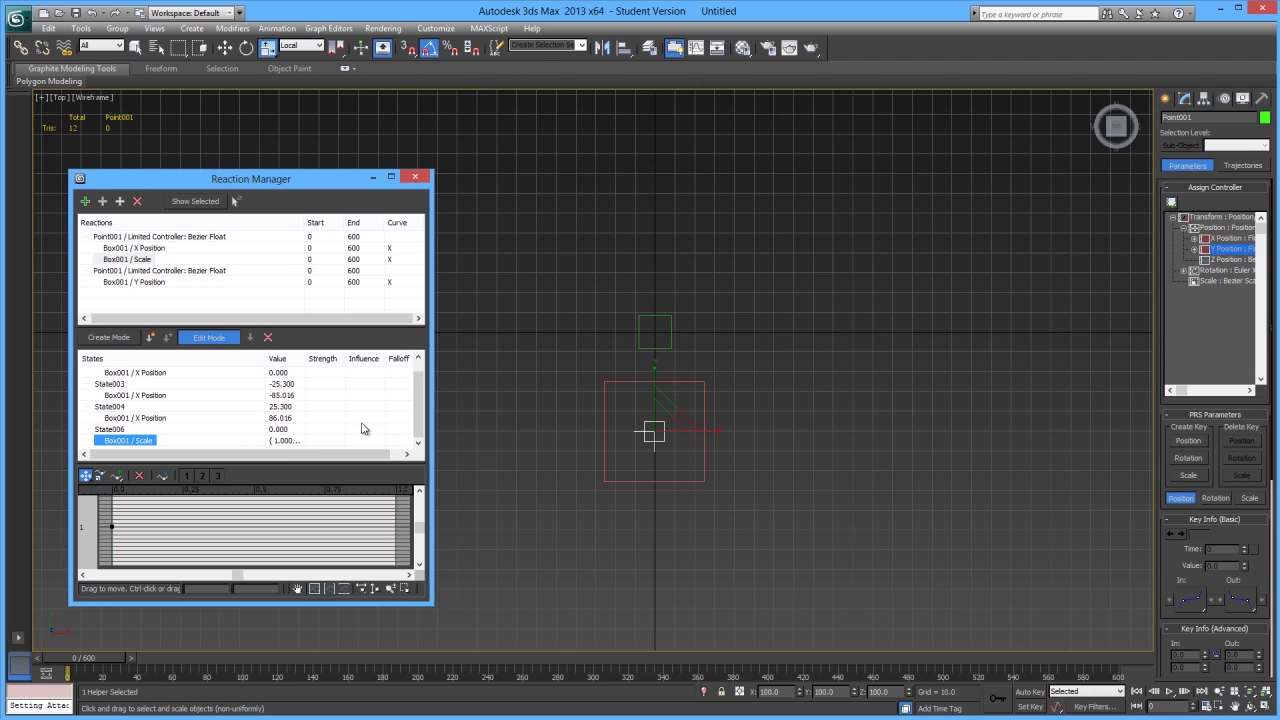
- Enlarge the Reaction Manager and widen the Value column to show Scale (1.000; 1.000; 1.000)
{"action": "left_click_drag", "start_coordinate": [432, 602], "coordinate": [548, 643]}
{"action": "left_click_drag", "start_coordinate": [303, 371], "coordinate": [369, 371]}
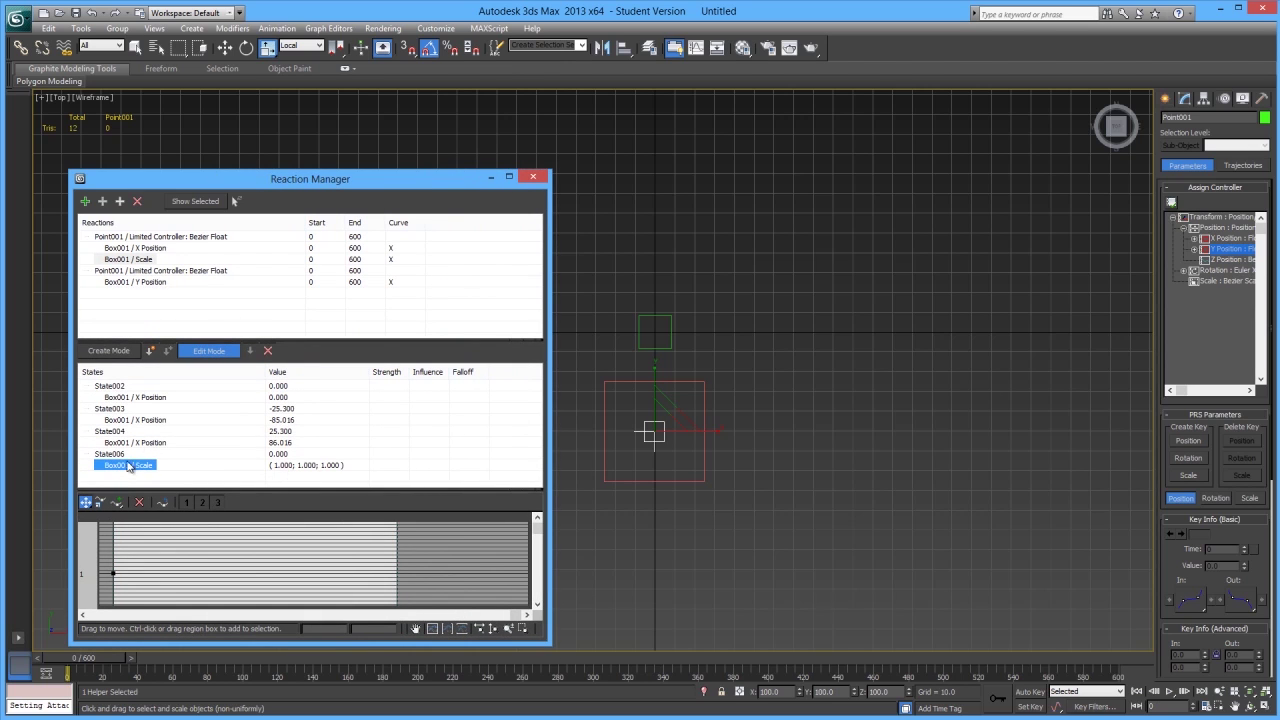
{"action": "left_click", "coordinate": [303, 475]}
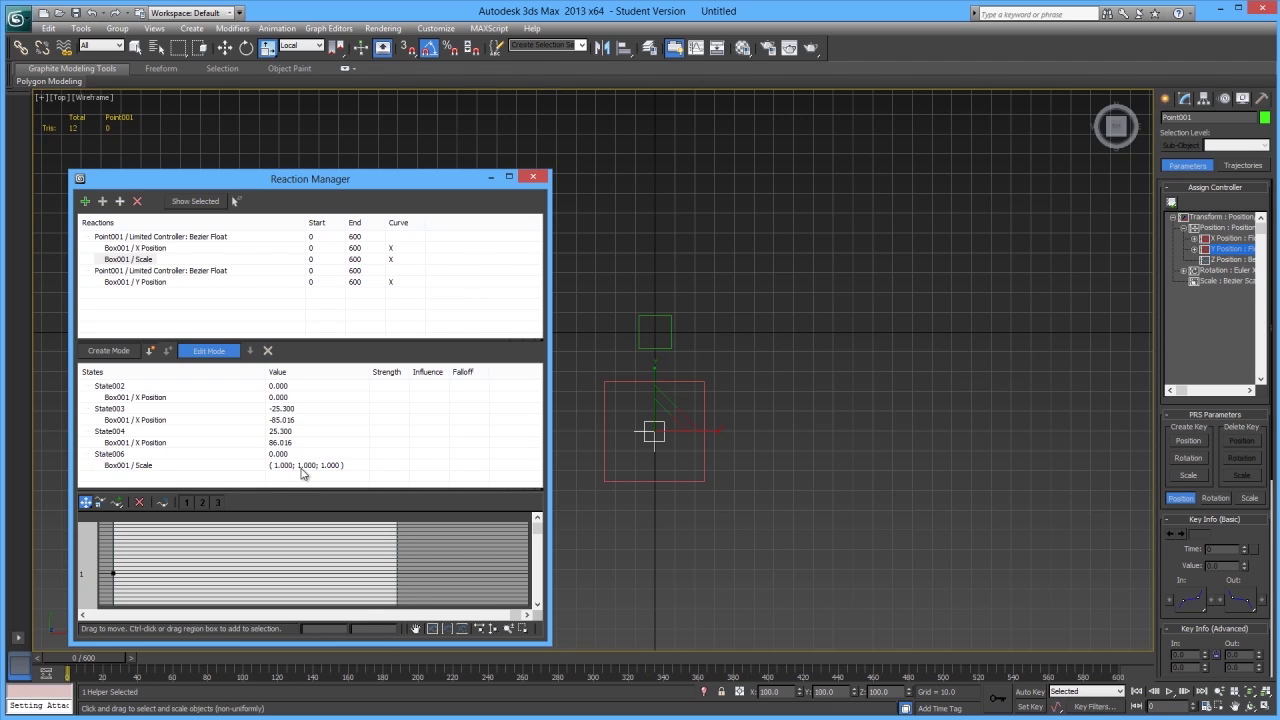
{"action": "left_click", "coordinate": [112, 454]}
{"action": "left_click", "coordinate": [121, 466]}
{"action": "middle_click_drag", "start_coordinate": [698, 502], "coordinate": [723, 514]}
- Turn off Edit Mode, move Point001 to X -25.287 and create State007
{"action": "key", "text": "w"}
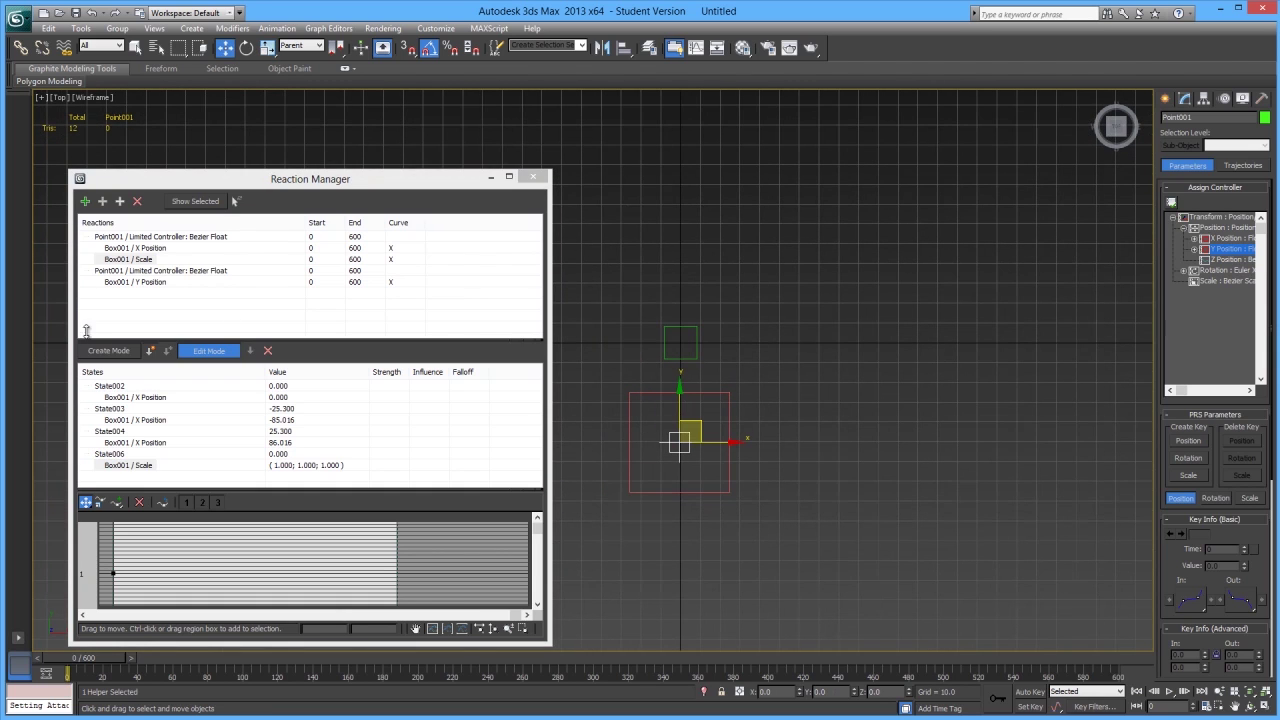
{"action": "left_click", "coordinate": [208, 351]}
{"action": "left_click_drag", "start_coordinate": [713, 441], "coordinate": [663, 438]}
{"action": "middle_click_drag", "start_coordinate": [663, 438], "coordinate": [800, 529]}
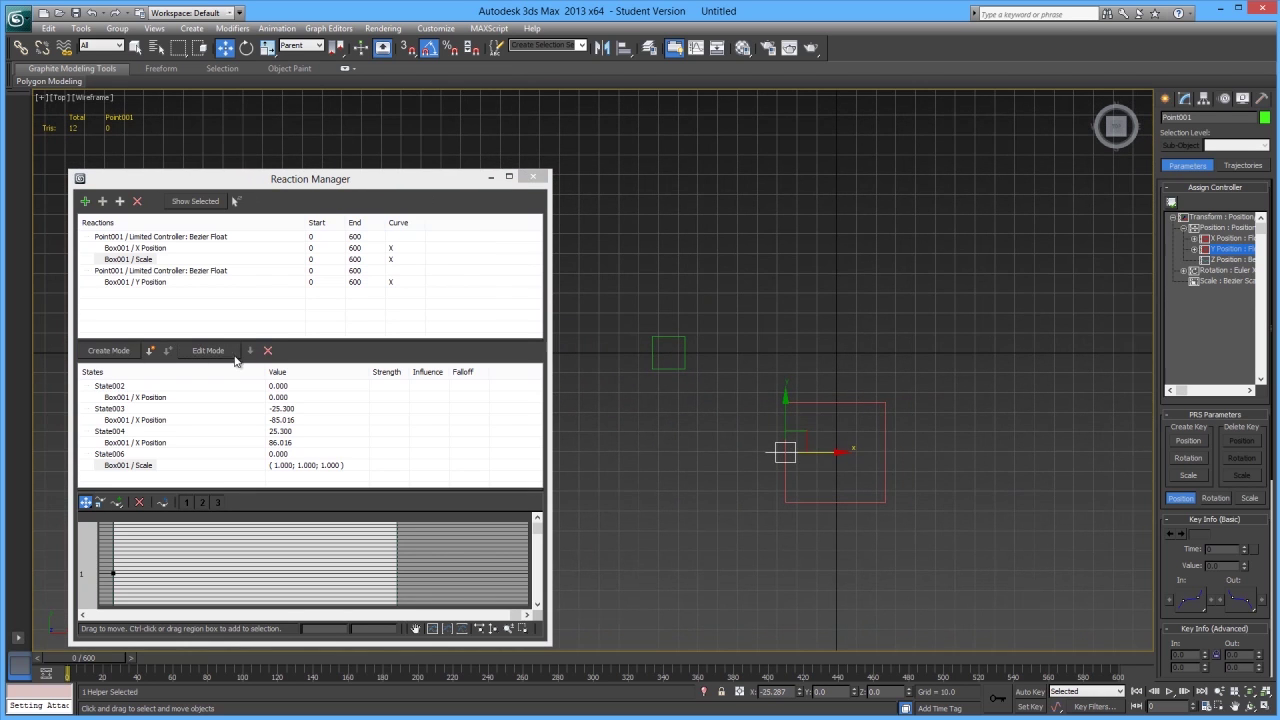
{"action": "left_click", "coordinate": [150, 350]}
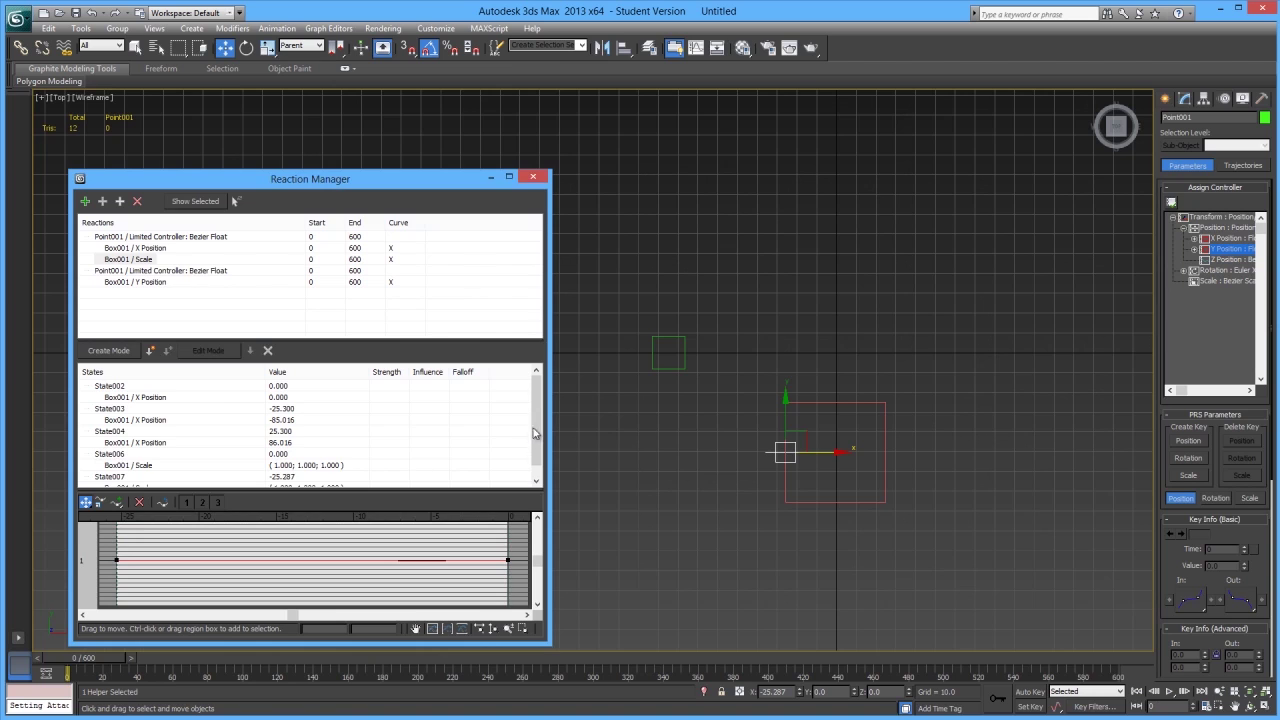
{"action": "left_click_drag", "start_coordinate": [541, 430], "coordinate": [541, 441]}
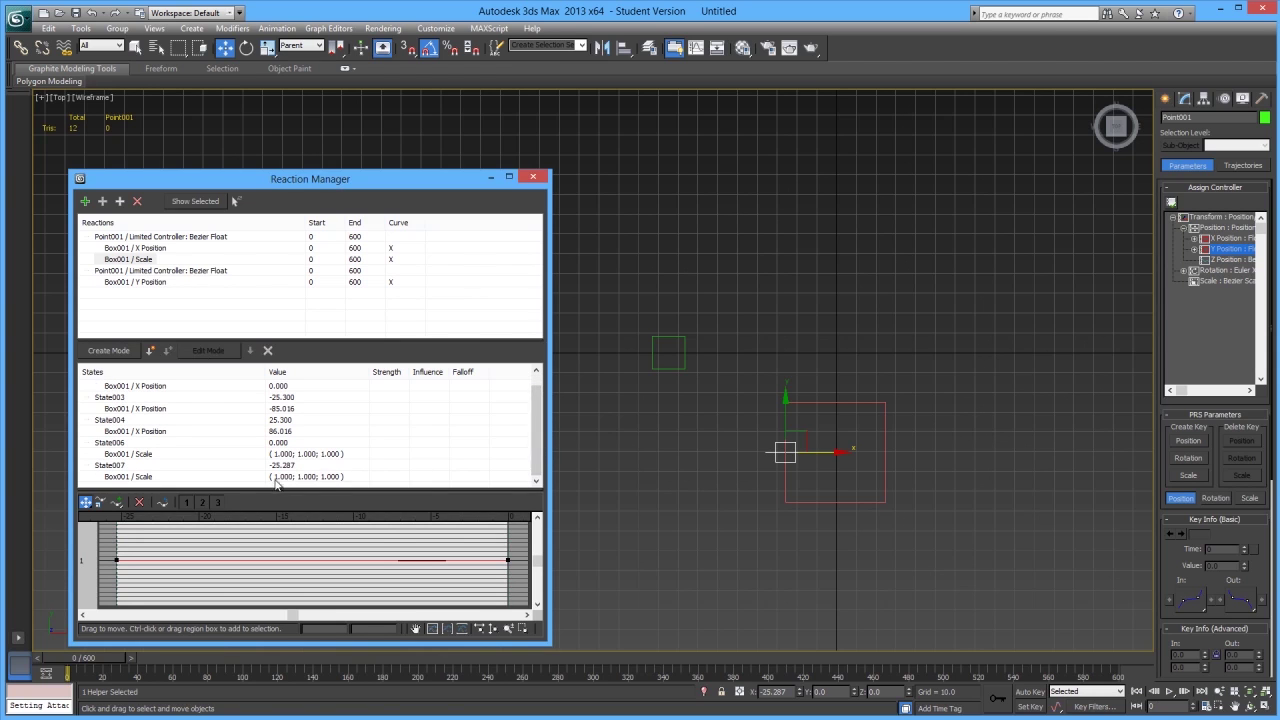
- Scale Box001 up to 5.470 for State007, then stop editing the states
{"action": "left_click", "coordinate": [118, 466]}
{"action": "left_click", "coordinate": [205, 351]}
{"action": "left_click", "coordinate": [127, 477]}
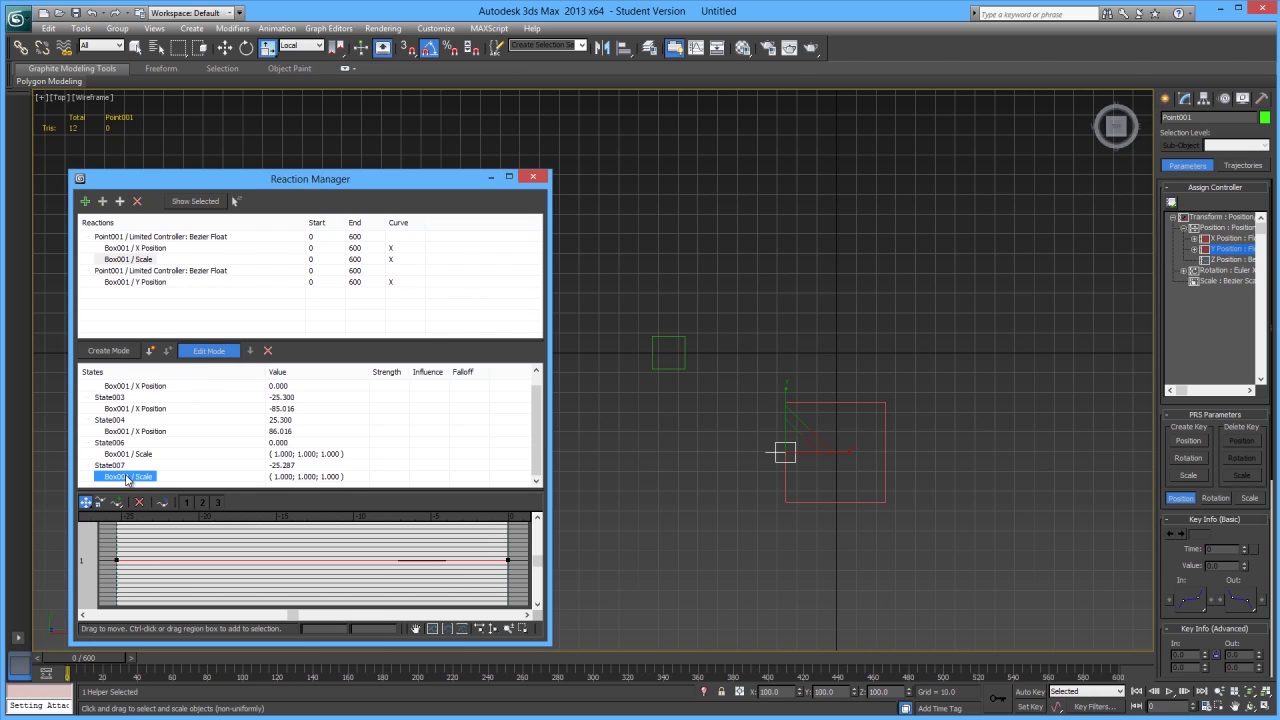
{"action": "left_click", "coordinate": [684, 360]}
{"action": "left_click_drag", "start_coordinate": [690, 335], "coordinate": [1014, 98]}
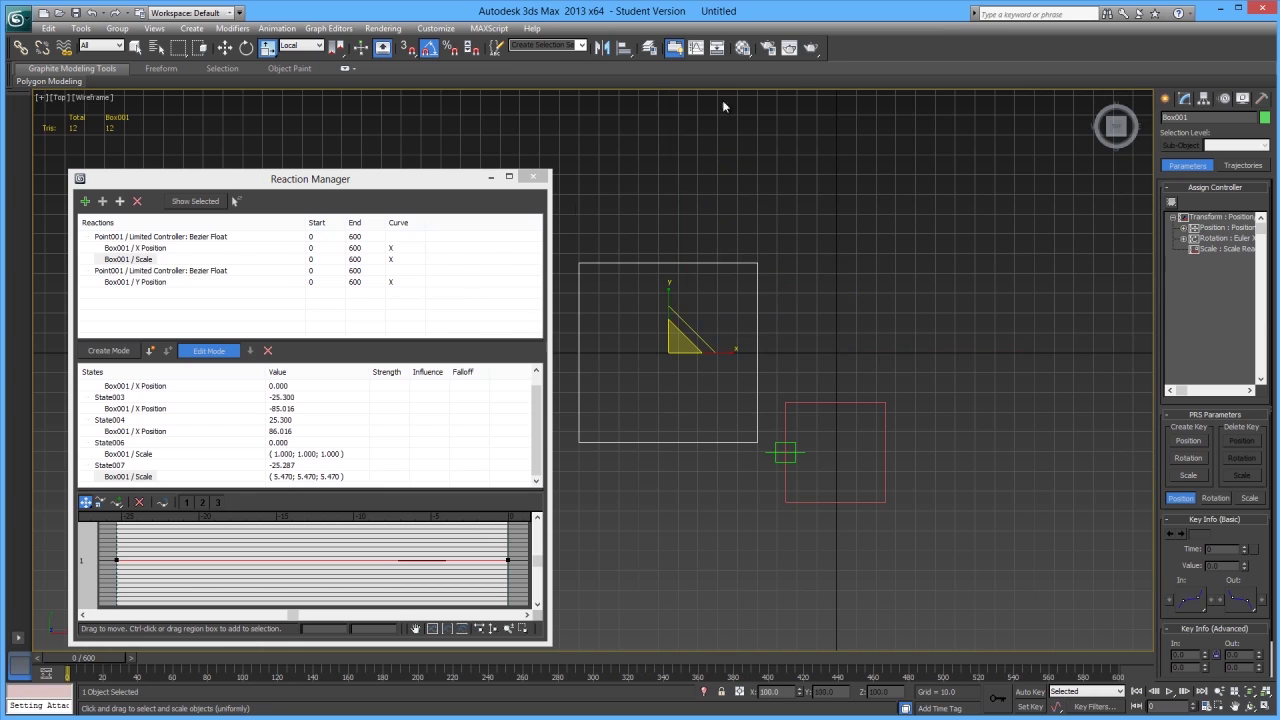
{"action": "left_click", "coordinate": [212, 354]}
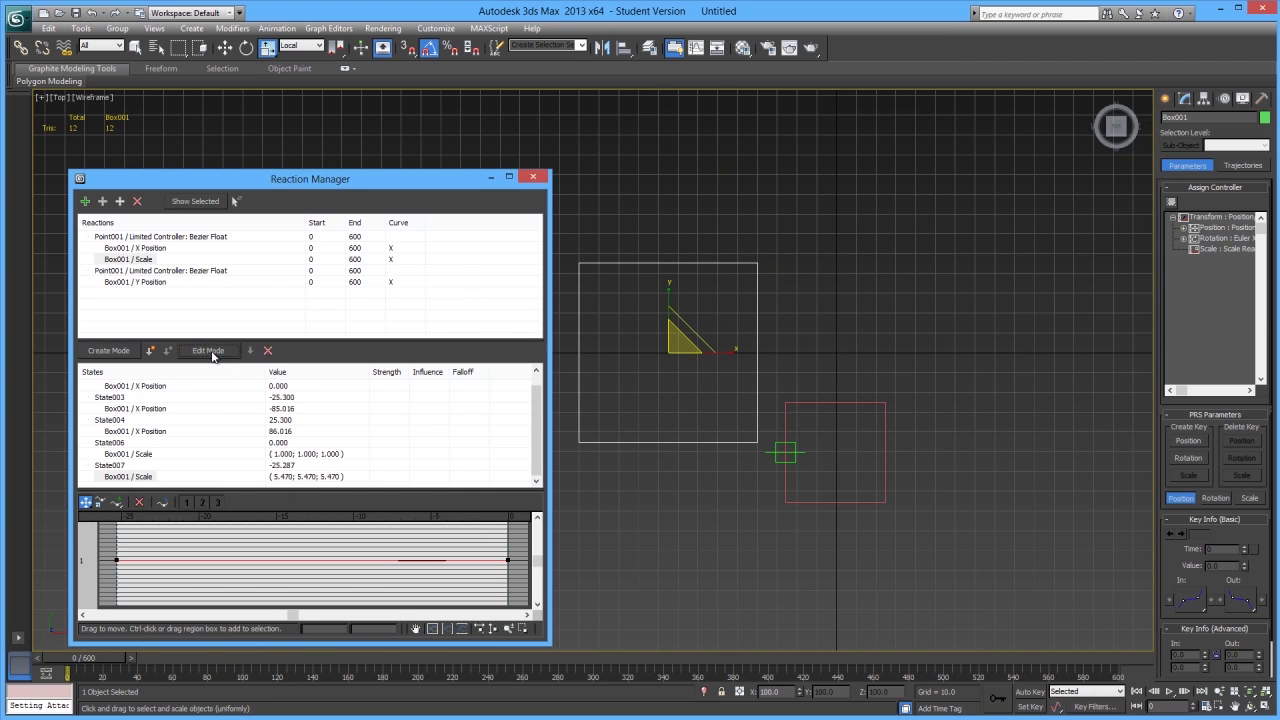
{"action": "left_click", "coordinate": [778, 455]}
- Slide Point001 left and right along X to test Box001's position and scale response
{"action": "key", "text": "w"}
{"action": "mouse_move", "coordinate": [828, 451]}
{"action": "left_mouse_down"}
{"action": "mouse_move", "coordinate": [900, 451]}
{"action": "mouse_move", "coordinate": [830, 454]}
{"action": "mouse_move", "coordinate": [866, 461]}
{"action": "mouse_move", "coordinate": [873, 450]}
{"action": "mouse_move", "coordinate": [822, 450]}
{"action": "mouse_move", "coordinate": [862, 452]}
{"action": "mouse_move", "coordinate": [837, 455]}
{"action": "left_mouse_up"}
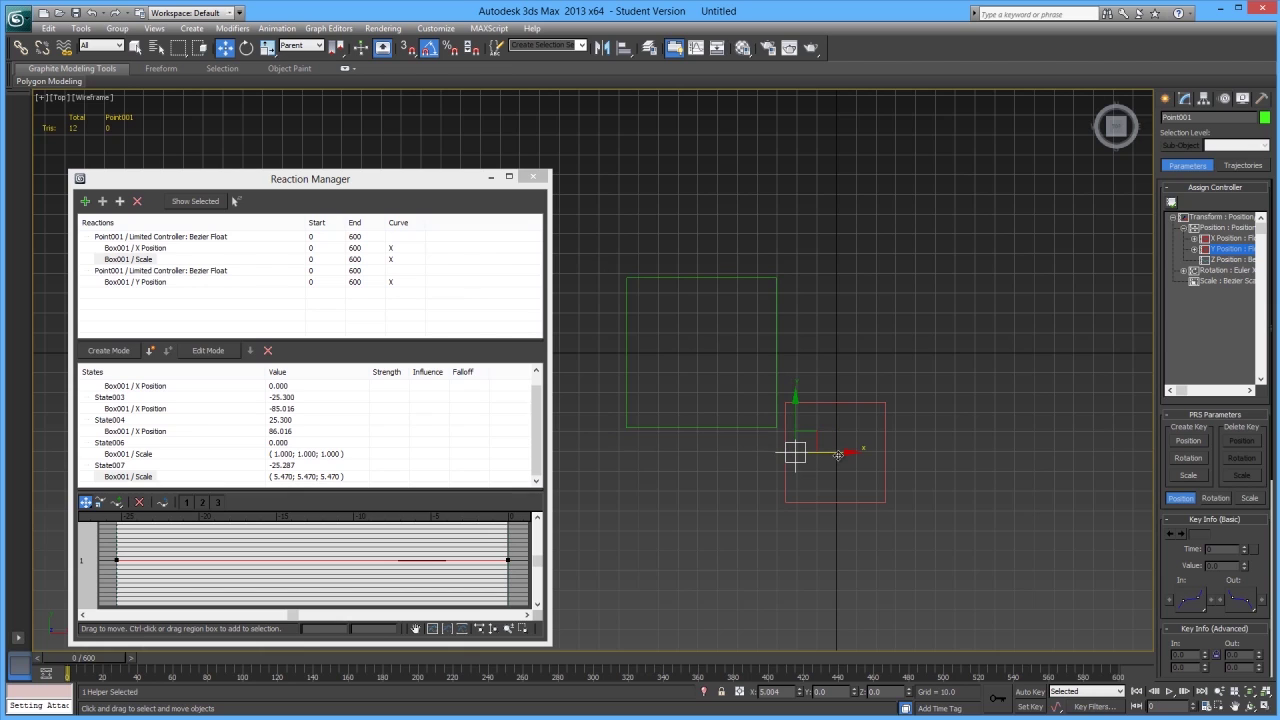
{"action": "mouse_move", "coordinate": [837, 455]}
{"action": "left_mouse_down"}
{"action": "mouse_move", "coordinate": [880, 452]}
{"action": "mouse_move", "coordinate": [871, 441]}
{"action": "mouse_move", "coordinate": [863, 451]}
{"action": "mouse_move", "coordinate": [883, 451]}
{"action": "mouse_move", "coordinate": [853, 452]}
{"action": "left_mouse_up"}
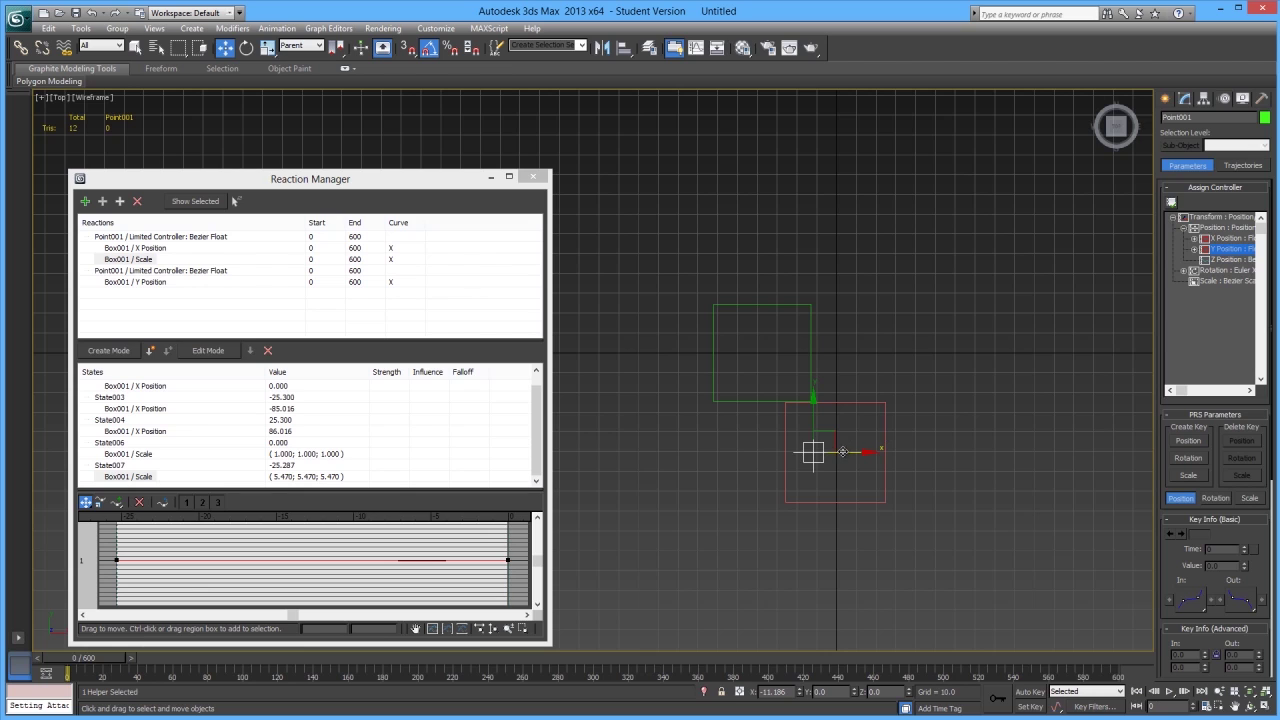
{"action": "left_click_drag", "start_coordinate": [841, 452], "coordinate": [856, 426]}
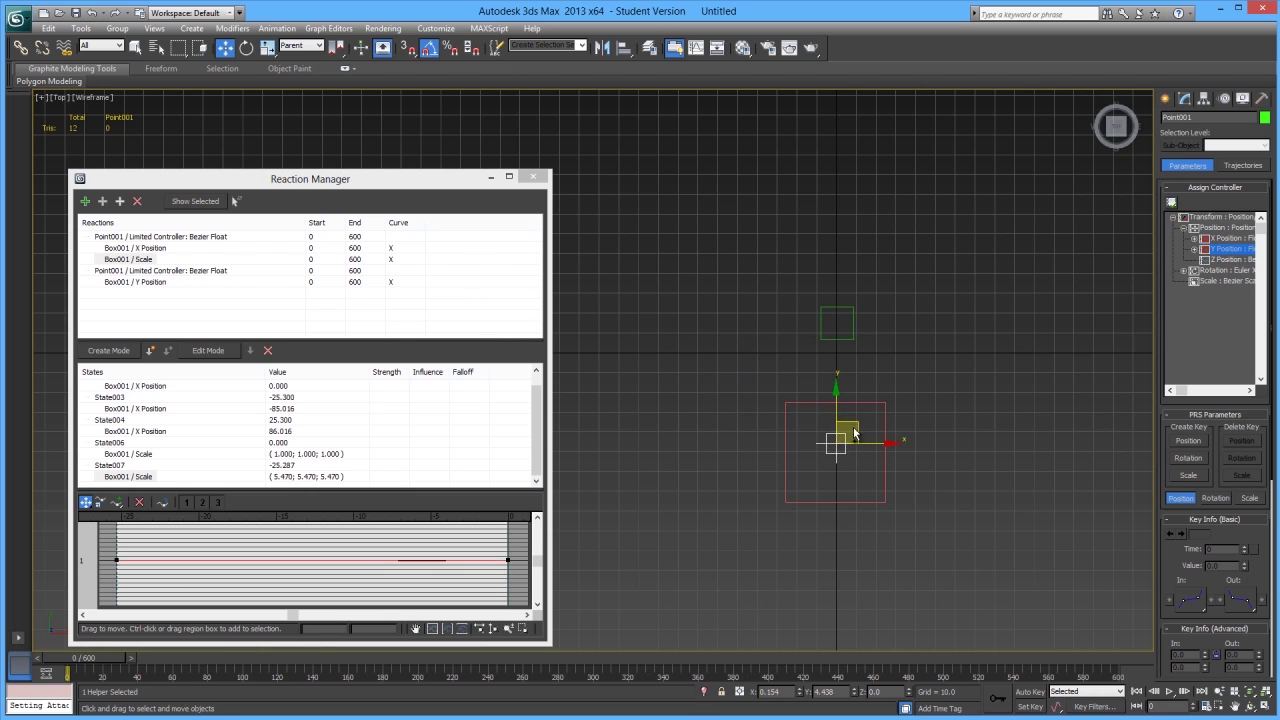
- Delete State007, State006 and State004 from the X-driven reaction
{"action": "left_click", "coordinate": [297, 423]}
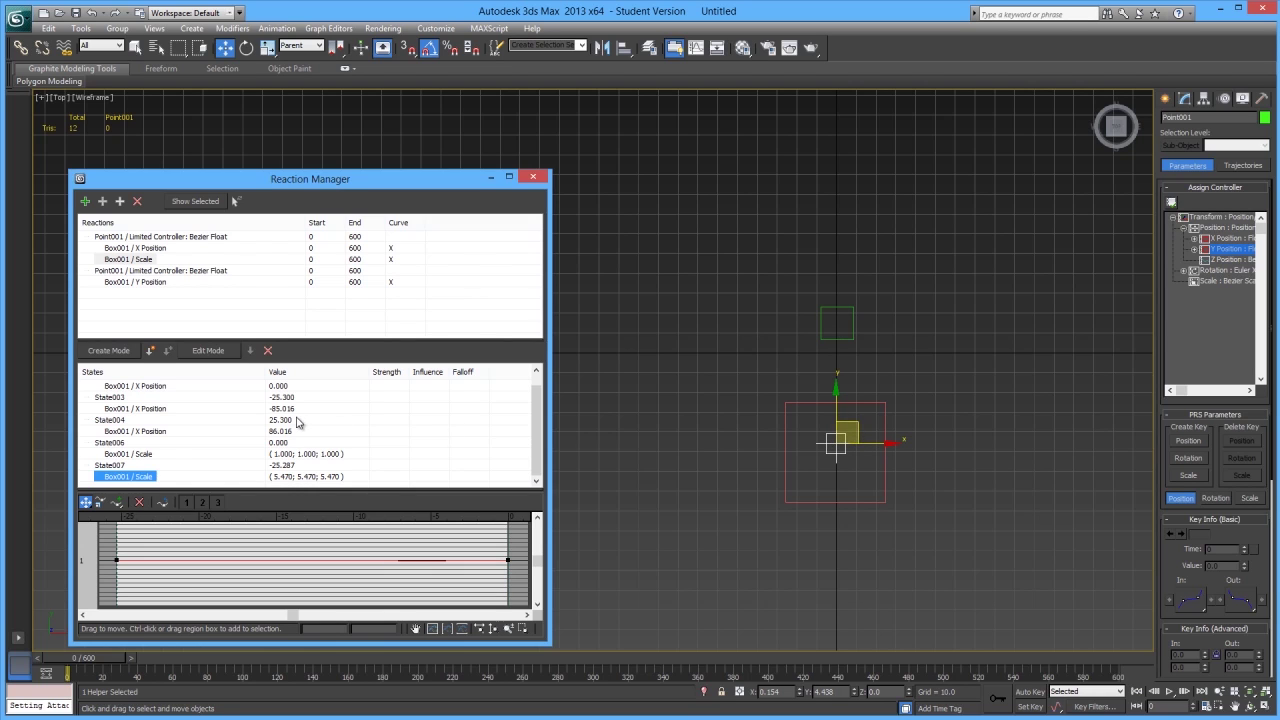
{"action": "left_click", "coordinate": [105, 465]}
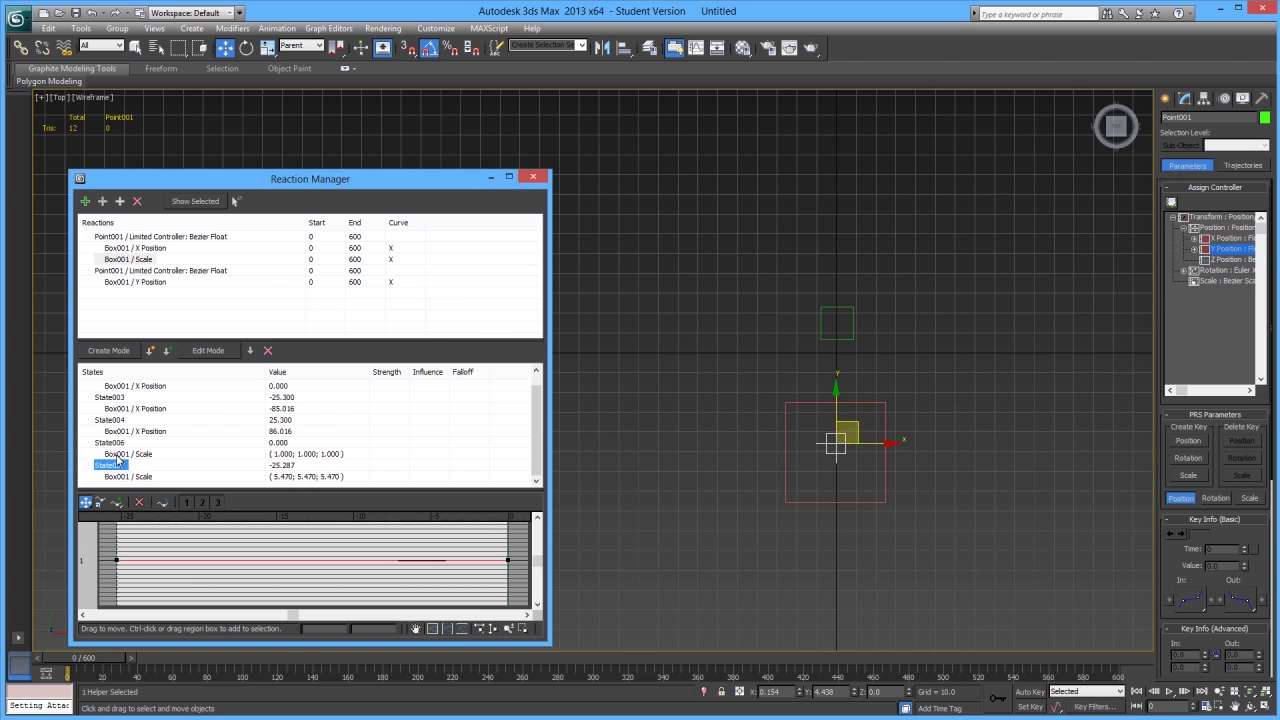
{"action": "left_click", "coordinate": [268, 351]}
{"action": "left_click", "coordinate": [109, 454]}
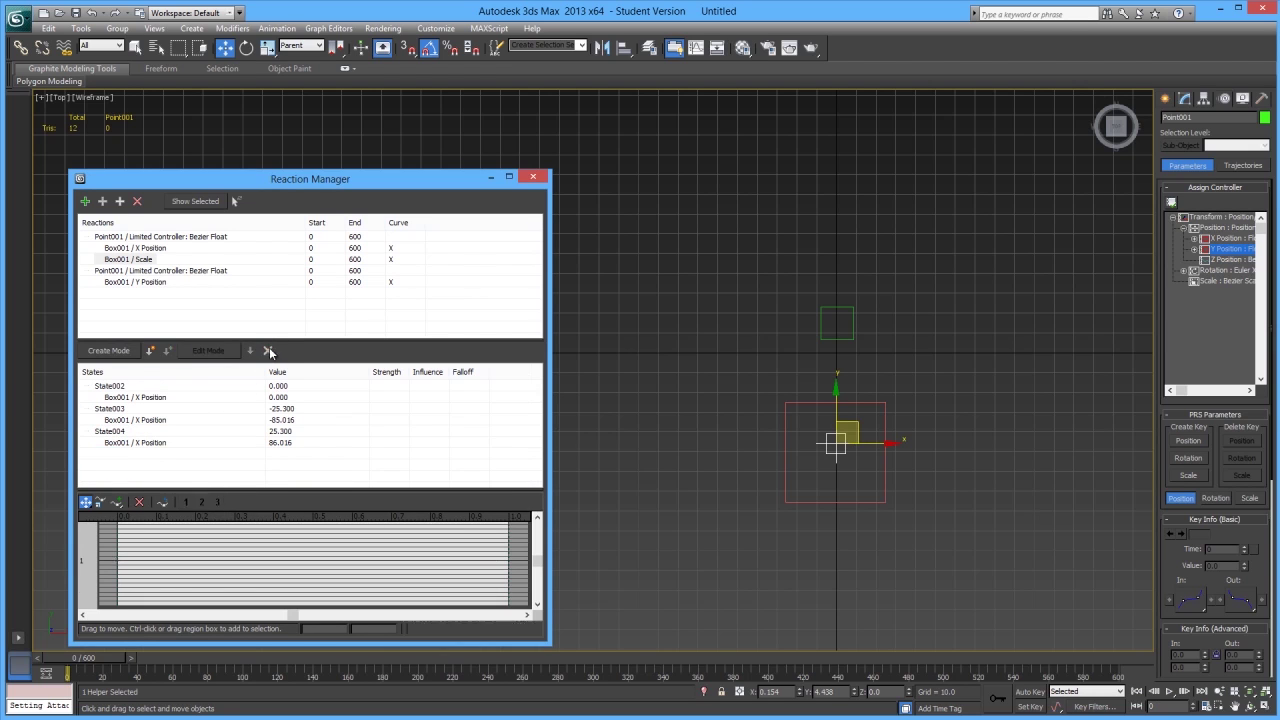
{"action": "left_click", "coordinate": [268, 351]}
{"action": "left_click", "coordinate": [109, 431]}
{"action": "left_click", "coordinate": [268, 351]}
- Delete State002 and State003, leaving the States list empty
{"action": "left_click", "coordinate": [124, 397]}
{"action": "left_click", "coordinate": [110, 386]}
{"action": "left_click", "coordinate": [268, 351]}
{"action": "left_click", "coordinate": [110, 386]}
{"action": "left_click", "coordinate": [250, 356]}
{"action": "left_click", "coordinate": [105, 386]}
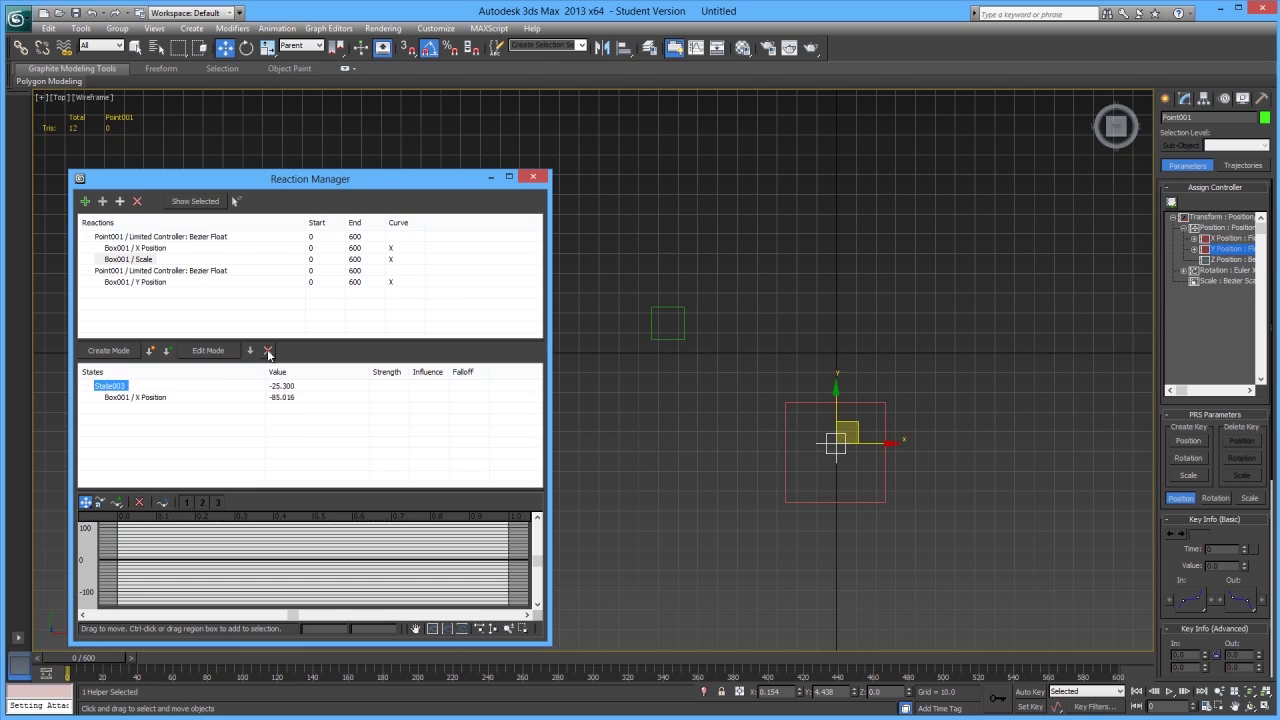
{"action": "left_click", "coordinate": [268, 351]}
{"action": "left_click", "coordinate": [127, 250]}
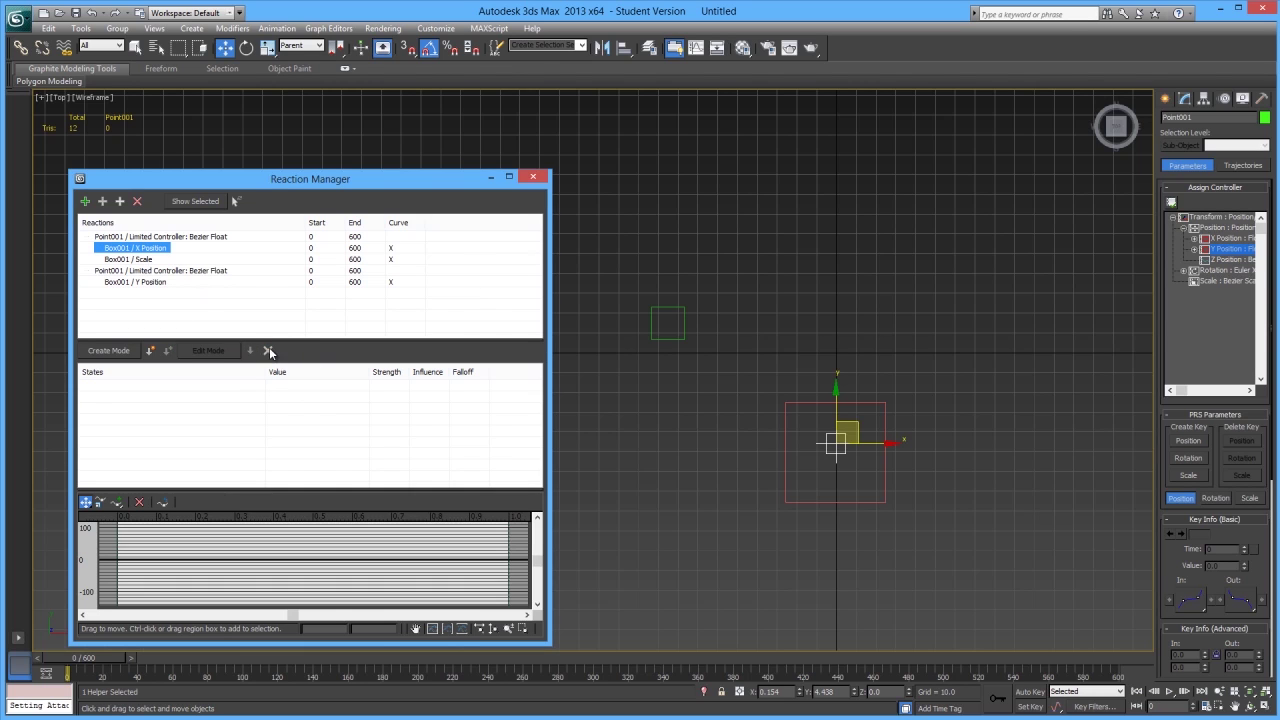
- Delete the Box001 Scale reaction from the Reaction Manager
{"action": "left_click", "coordinate": [145, 270]}
{"action": "left_click", "coordinate": [140, 260]}
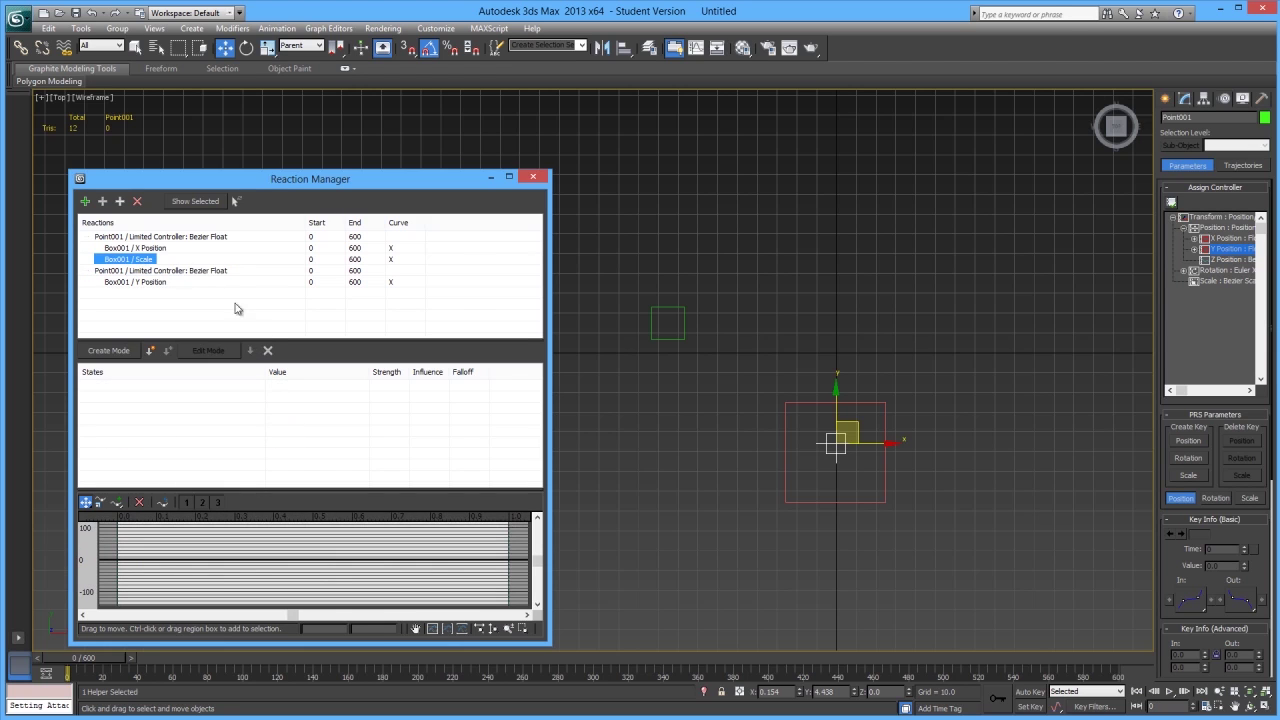
{"action": "left_click", "coordinate": [137, 201]}
{"action": "left_click", "coordinate": [141, 249]}
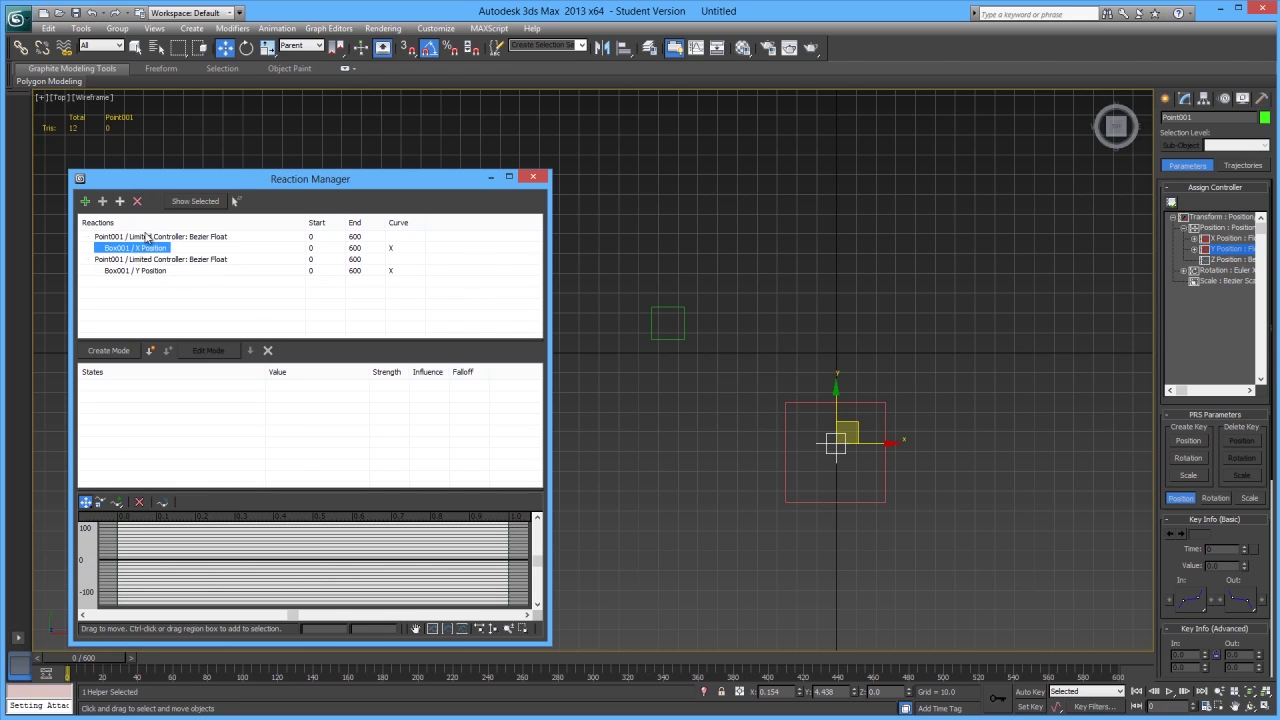
{"action": "left_click", "coordinate": [148, 237]}
- Centre Point001 on the red square with the Align tool
{"action": "middle_click_drag", "start_coordinate": [782, 443], "coordinate": [744, 436]}
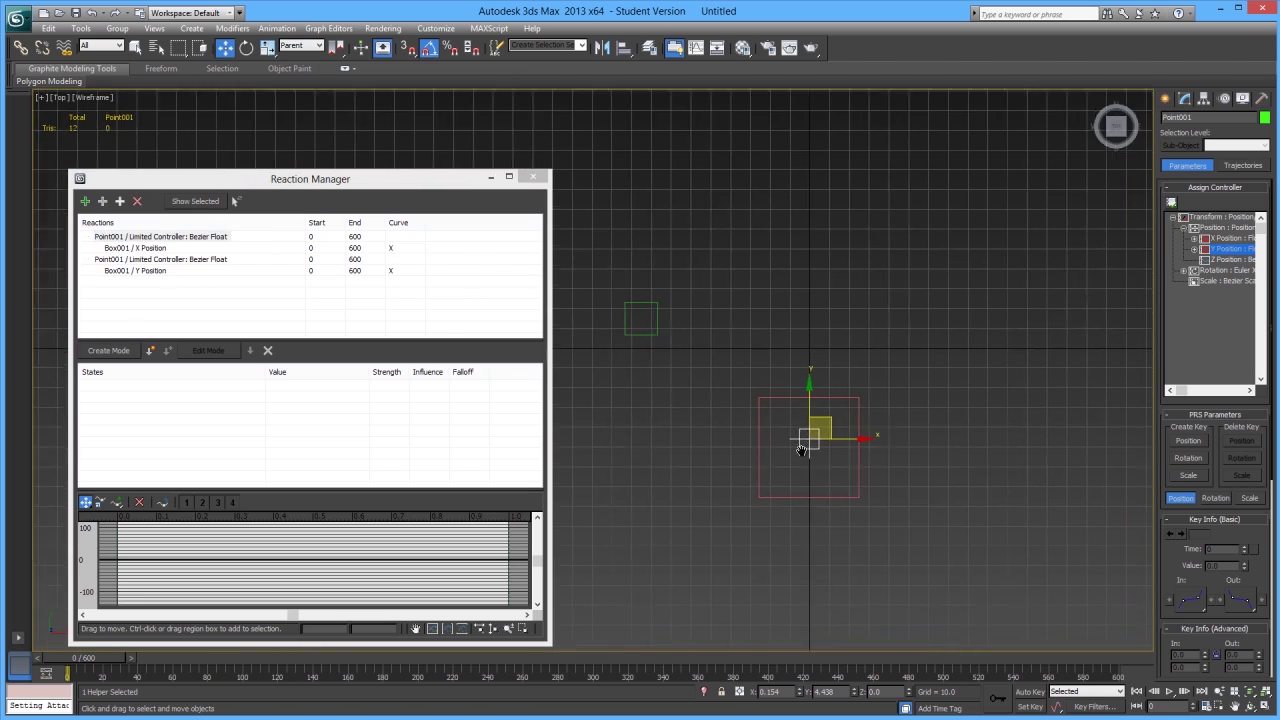
{"action": "left_click", "coordinate": [624, 48]}
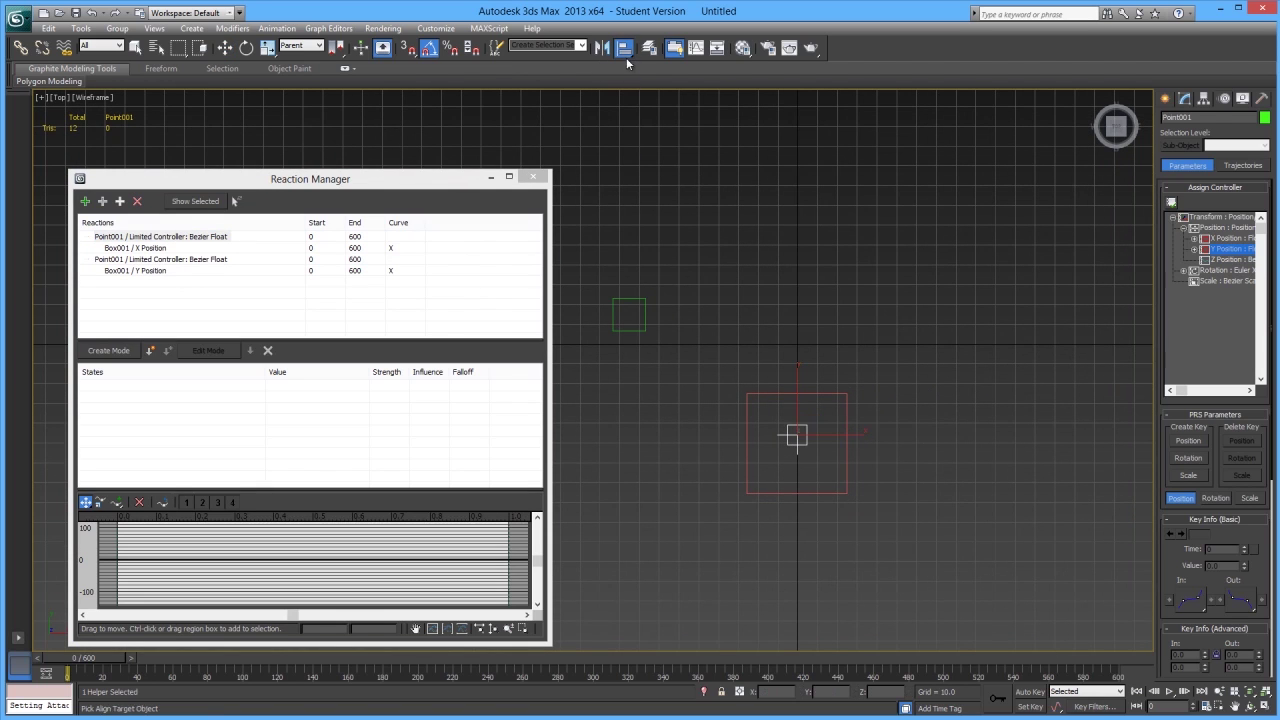
{"action": "left_click", "coordinate": [799, 392]}
{"action": "left_click", "coordinate": [884, 487]}
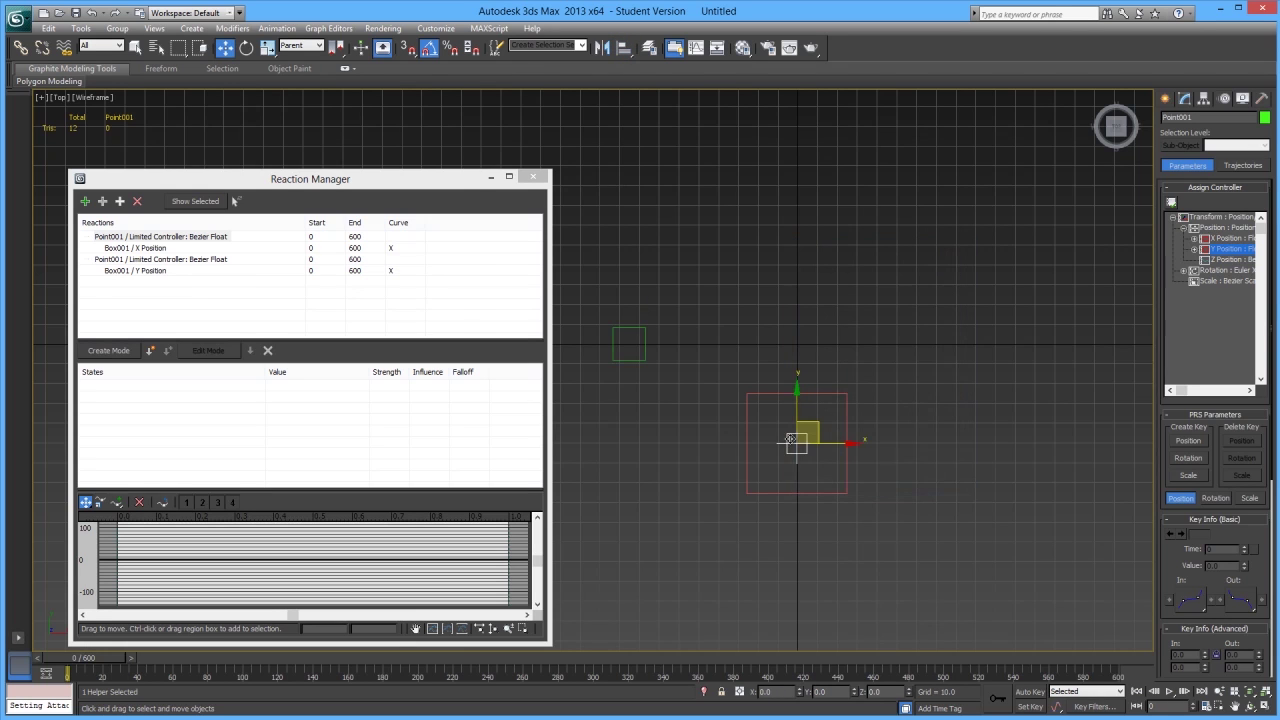
{"action": "middle_click_drag", "start_coordinate": [612, 356], "coordinate": [617, 420]}
{"action": "left_click", "coordinate": [661, 419]}
{"action": "left_click", "coordinate": [778, 453]}
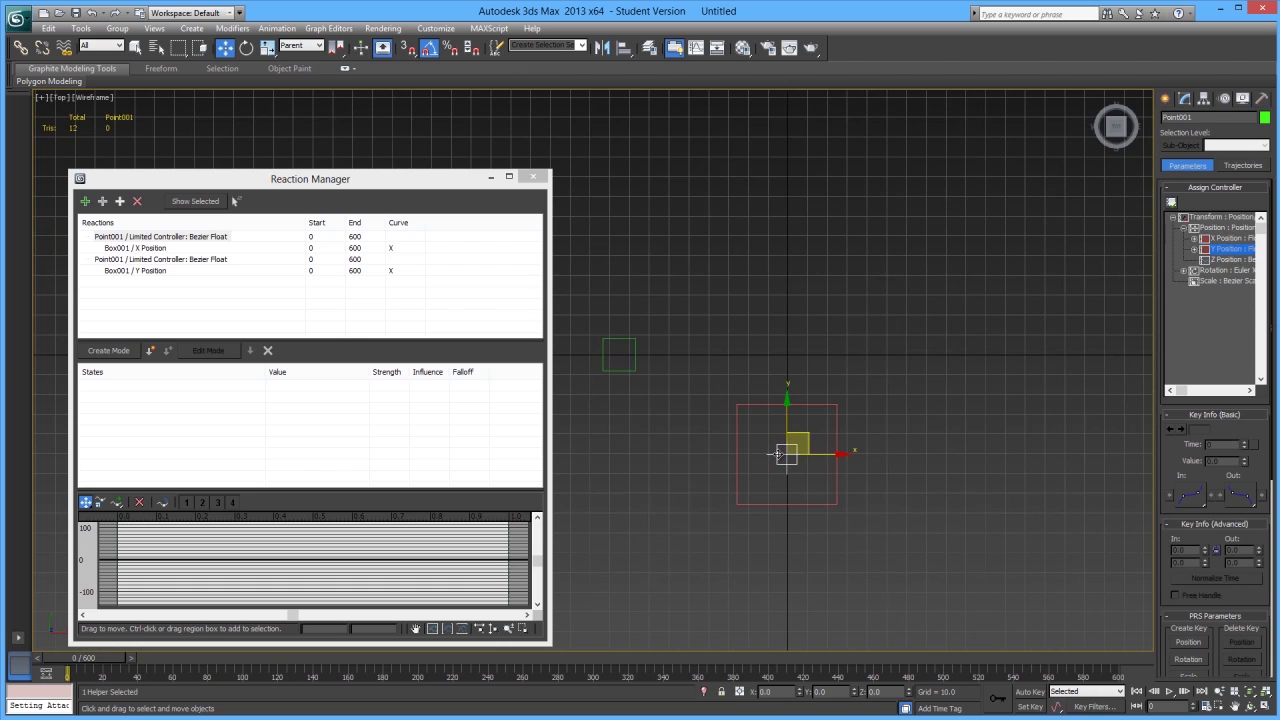
{"action": "middle_click_drag", "start_coordinate": [712, 452], "coordinate": [696, 487]}
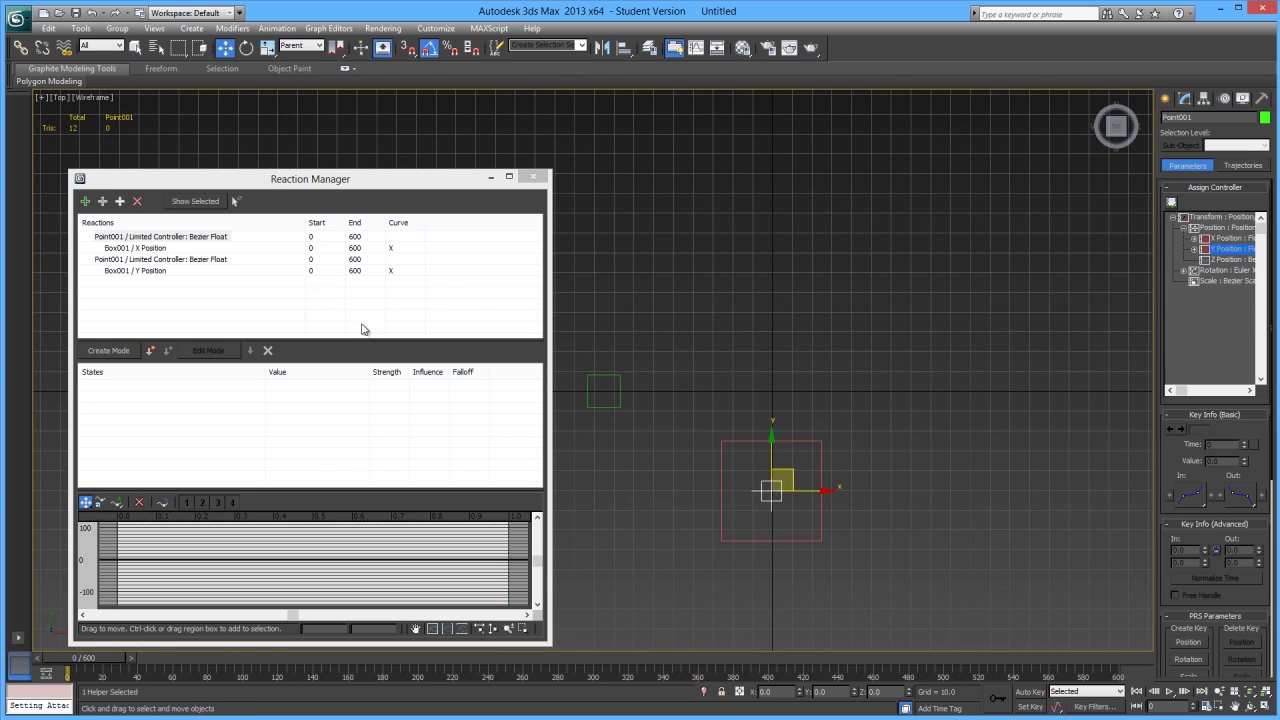
- Delete the remaining X Position and Y Position reactions
{"action": "left_click", "coordinate": [151, 249]}
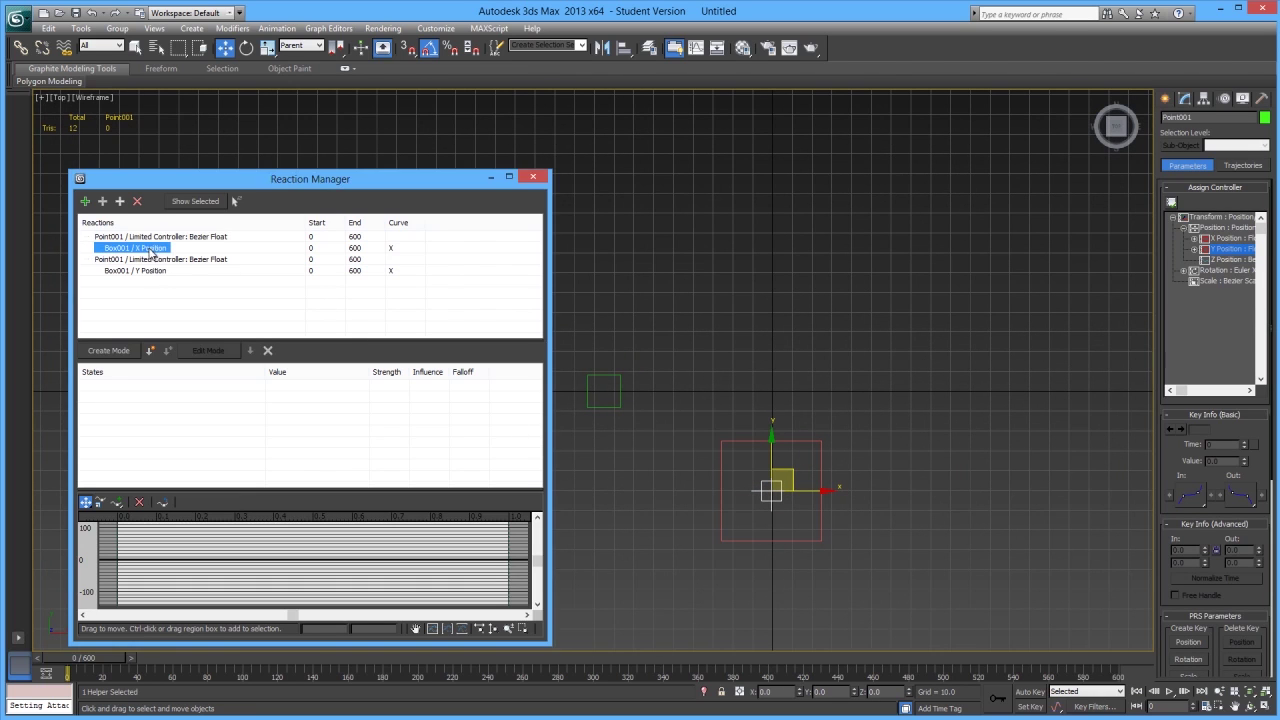
{"action": "left_click", "coordinate": [619, 400]}
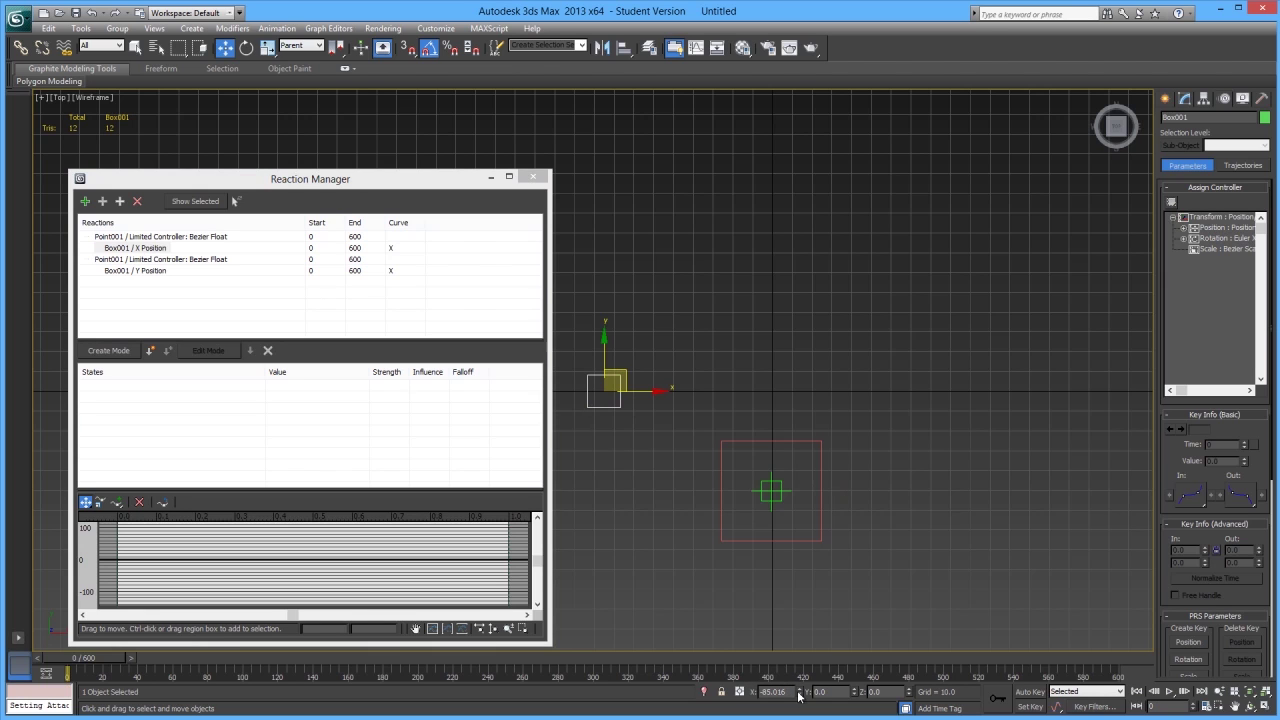
{"action": "middle_click_drag", "start_coordinate": [584, 443], "coordinate": [655, 443]}
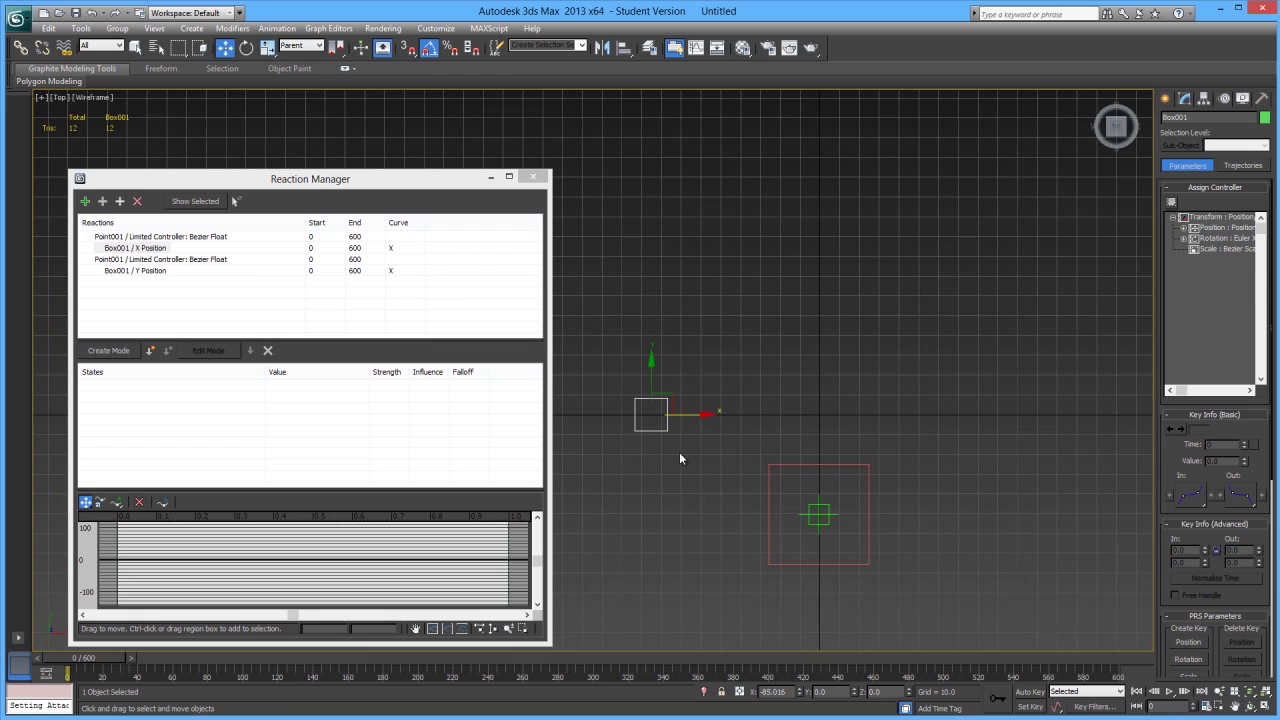
{"action": "left_click", "coordinate": [161, 250]}
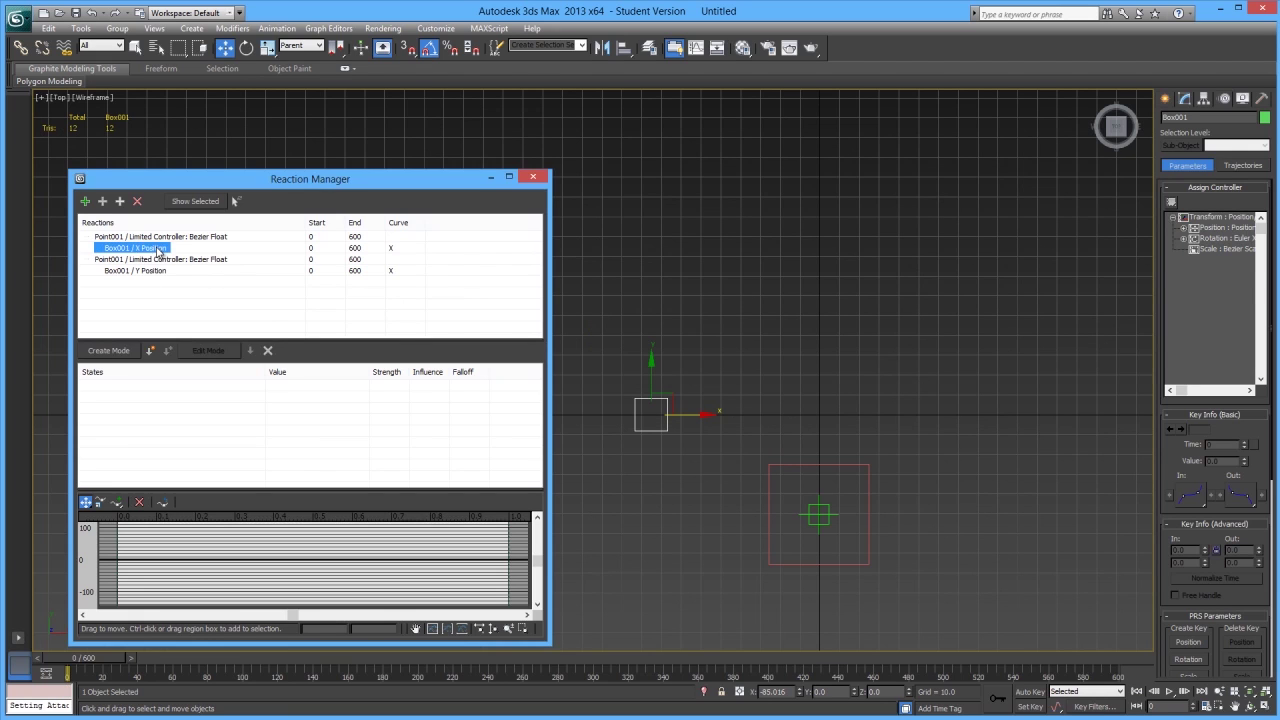
{"action": "left_click", "coordinate": [152, 237]}
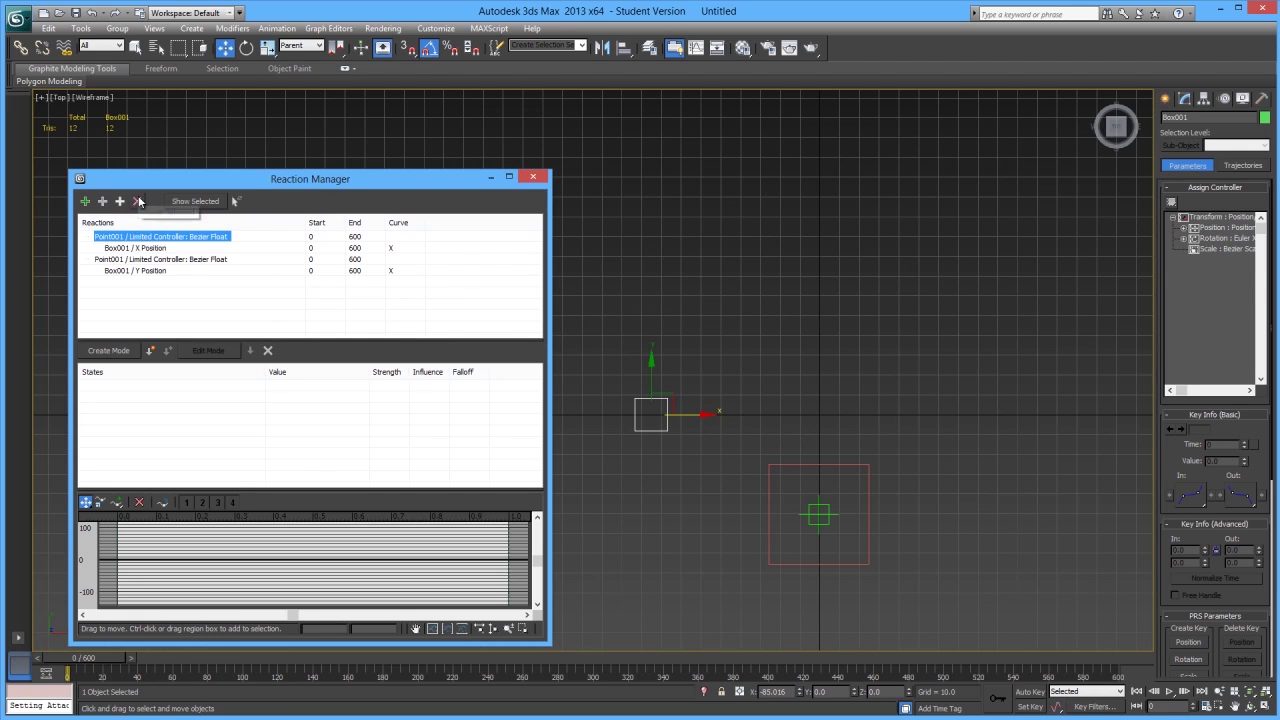
{"action": "left_click", "coordinate": [137, 202]}
{"action": "left_click", "coordinate": [140, 237]}
{"action": "left_click", "coordinate": [137, 202]}
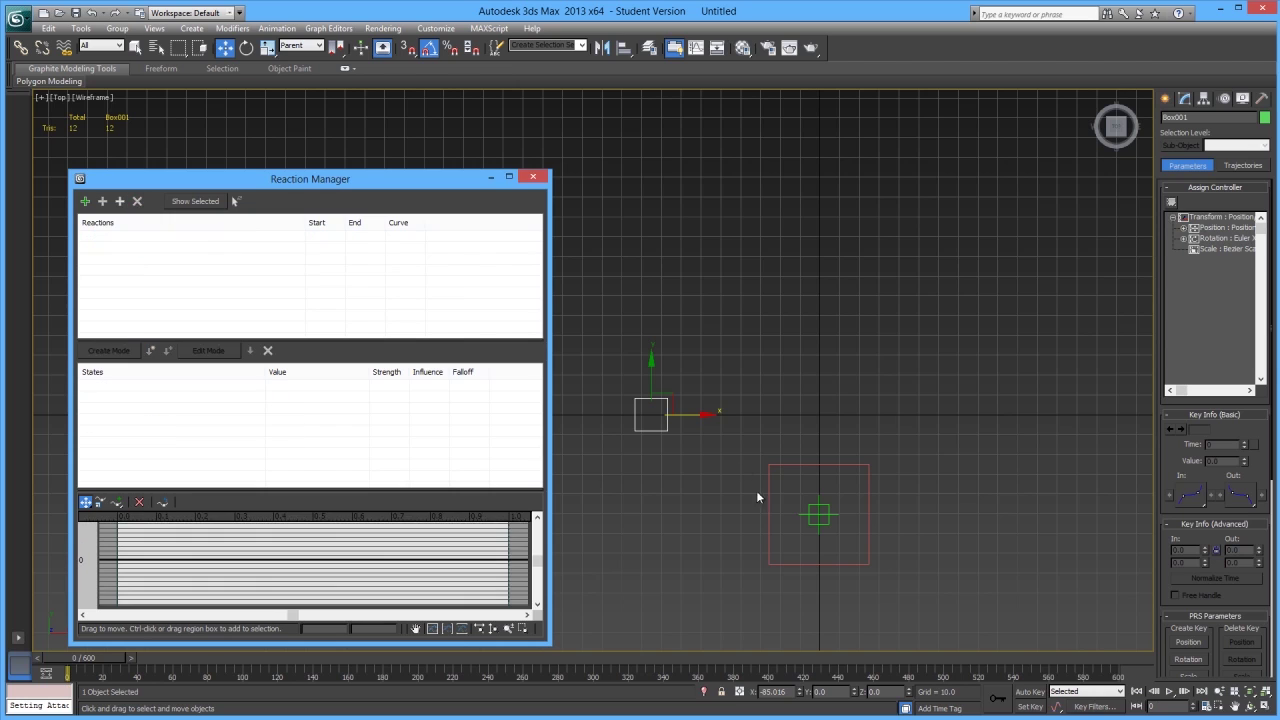
- Move Box001 to the right along X
{"action": "left_click", "coordinate": [699, 418]}
{"action": "left_click", "coordinate": [667, 412]}
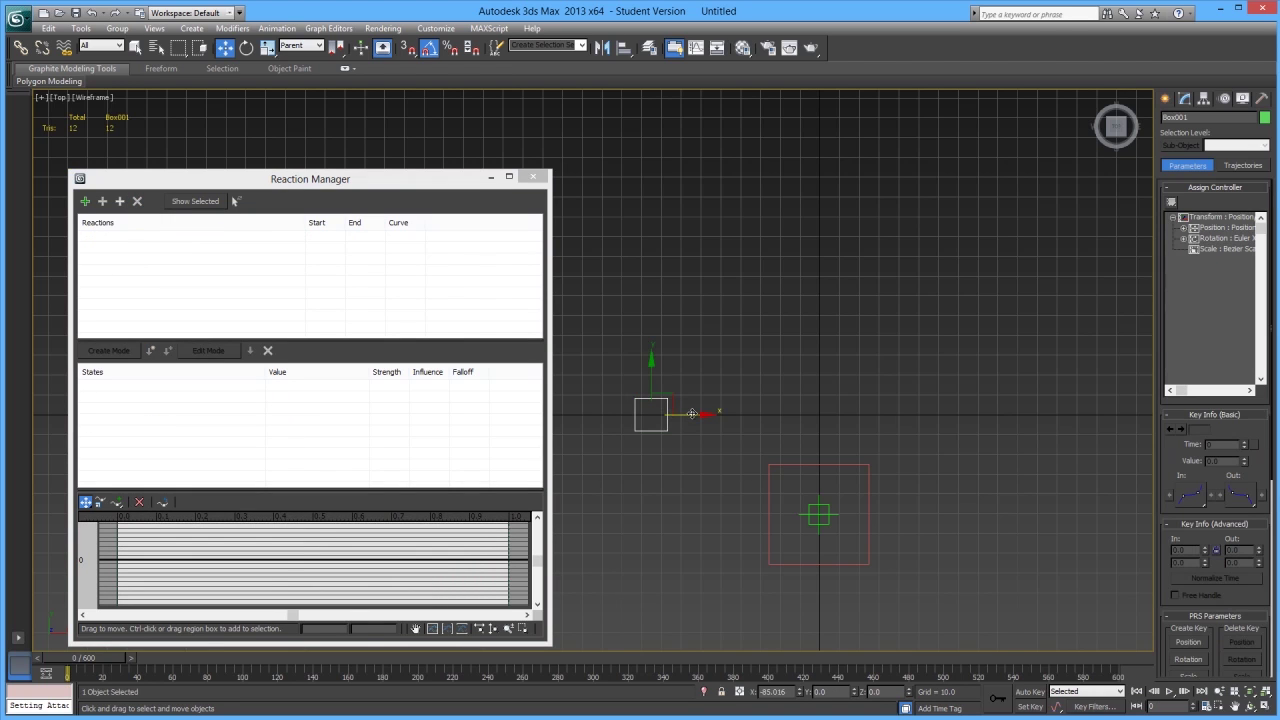
{"action": "left_click_drag", "start_coordinate": [691, 414], "coordinate": [852, 414]}
- Reset Box001's X position to 0 and set Point001's limited position controller as a new master
{"action": "right_click", "coordinate": [801, 694]}
{"action": "left_click", "coordinate": [818, 497]}
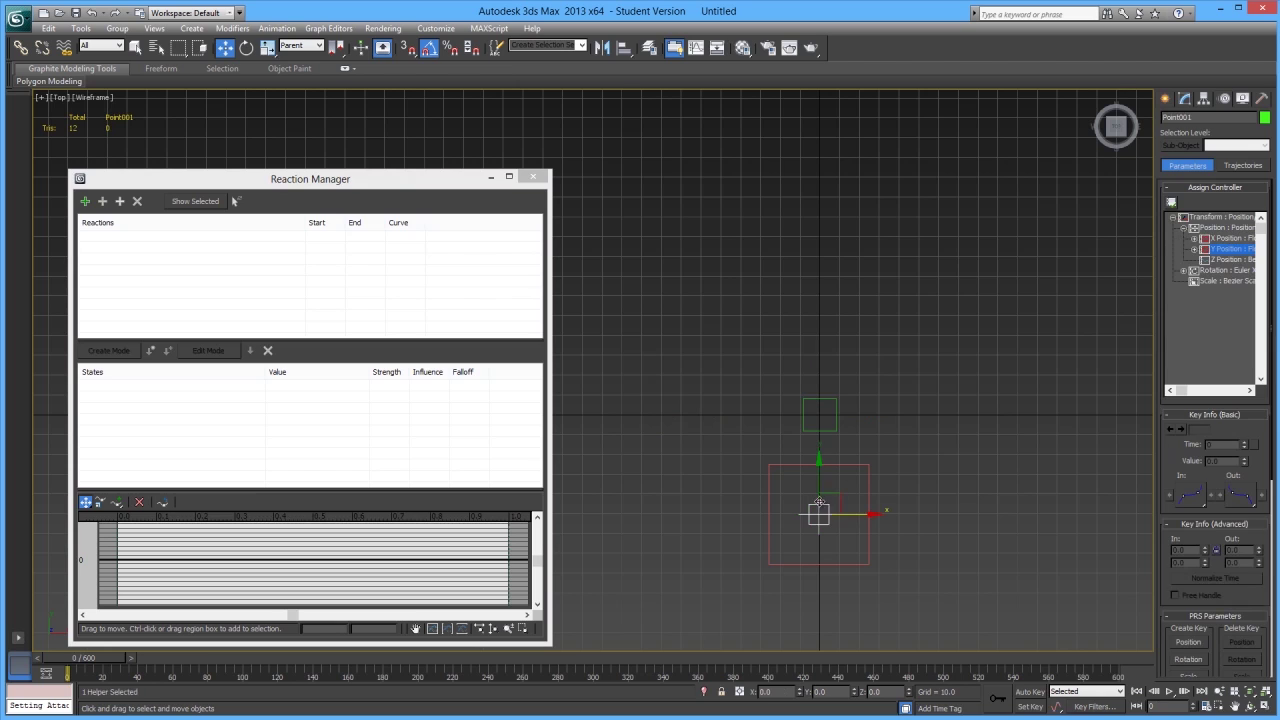
{"action": "left_click", "coordinate": [85, 202]}
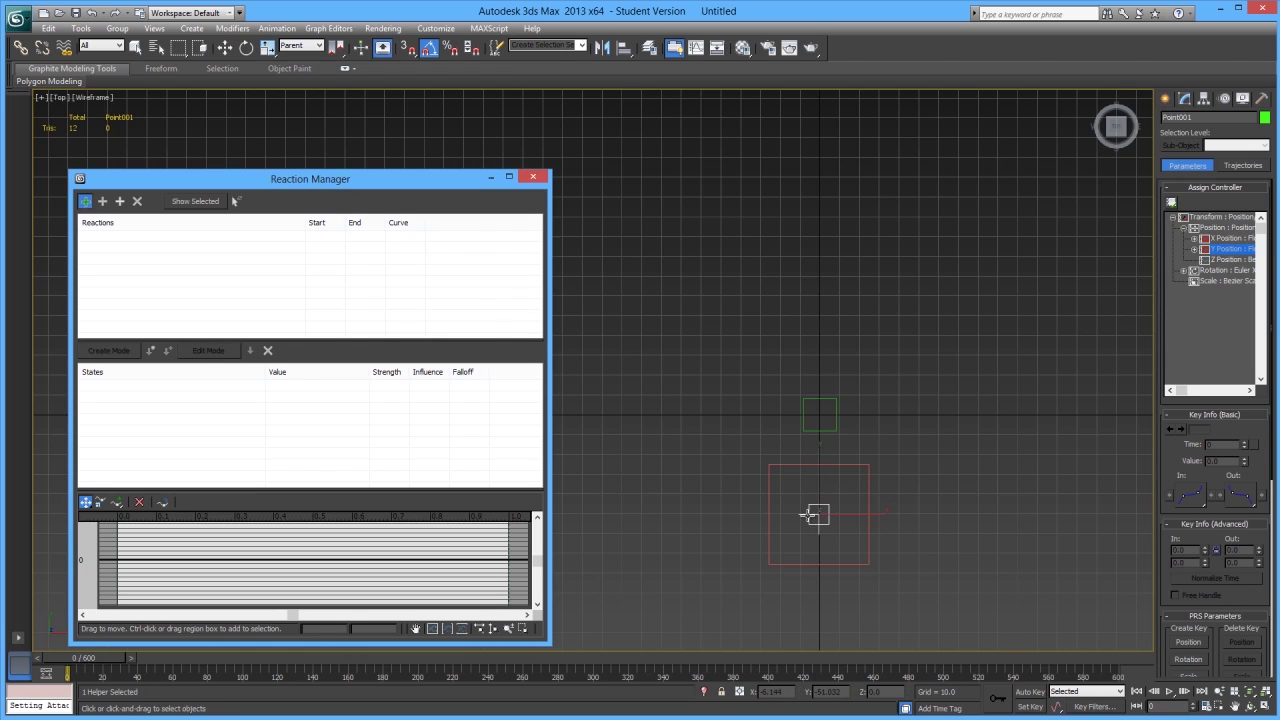
{"action": "left_click", "coordinate": [815, 515]}
{"action": "mouse_move", "coordinate": [798, 543]}
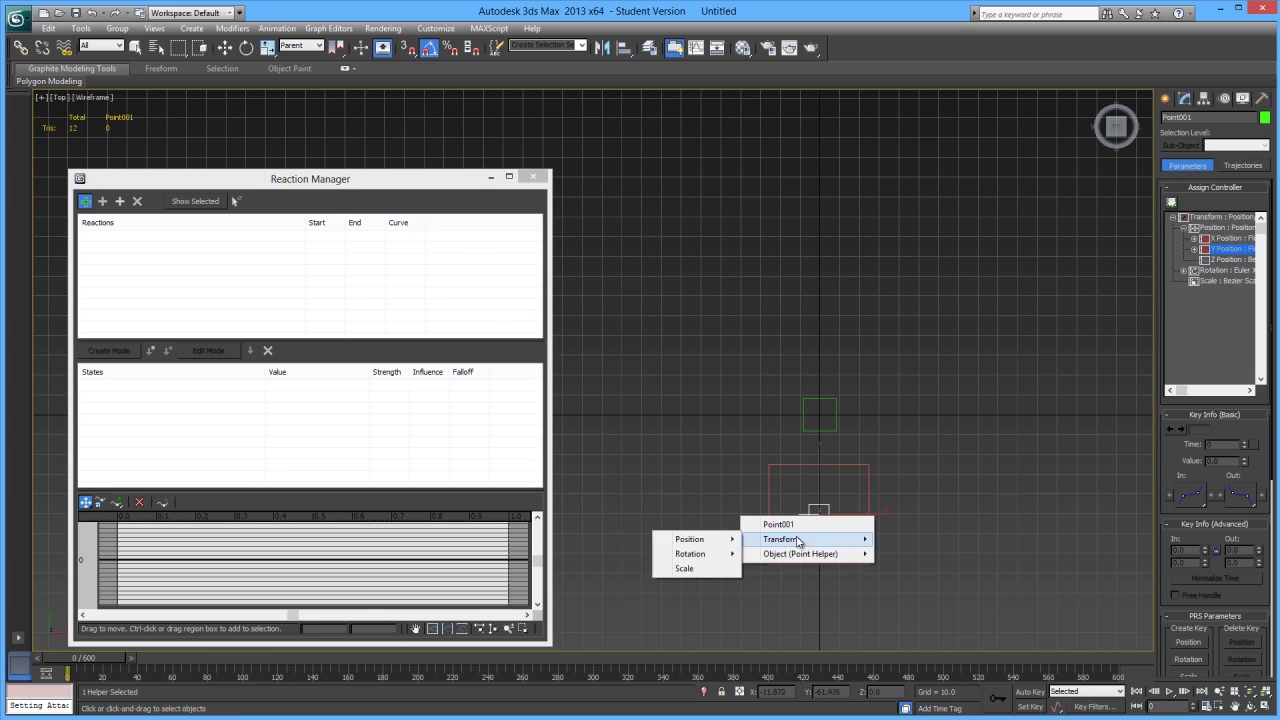
{"action": "mouse_move", "coordinate": [704, 543]}
{"action": "mouse_move", "coordinate": [605, 554]}
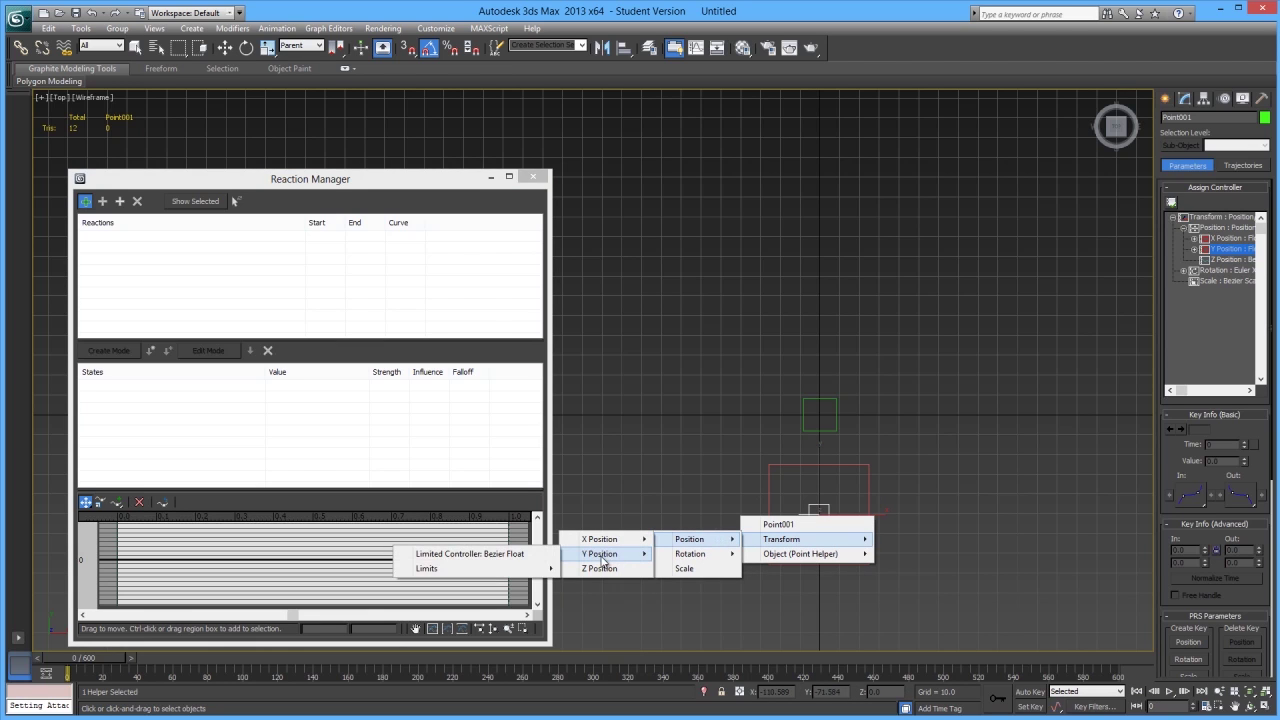
{"action": "left_click", "coordinate": [465, 541]}
- Add Box001's X Rotation as the driven slave of the new reaction
{"action": "left_click", "coordinate": [816, 429]}
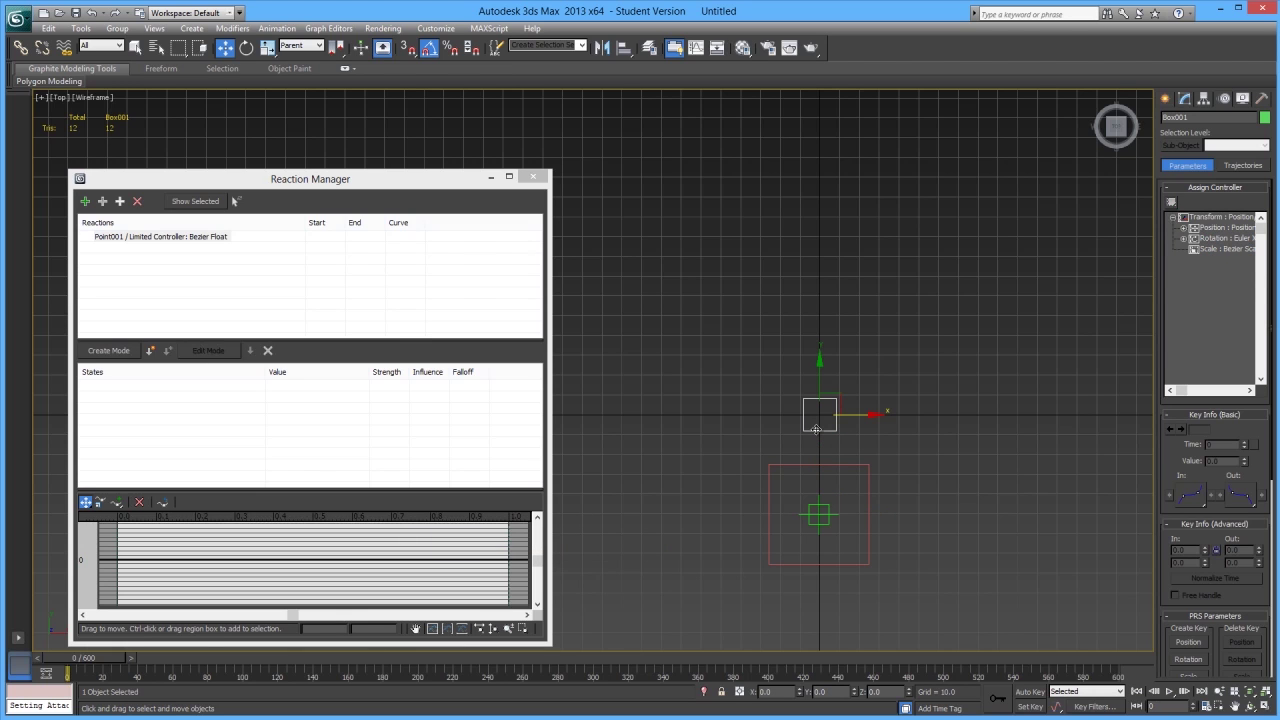
{"action": "left_click", "coordinate": [818, 514]}
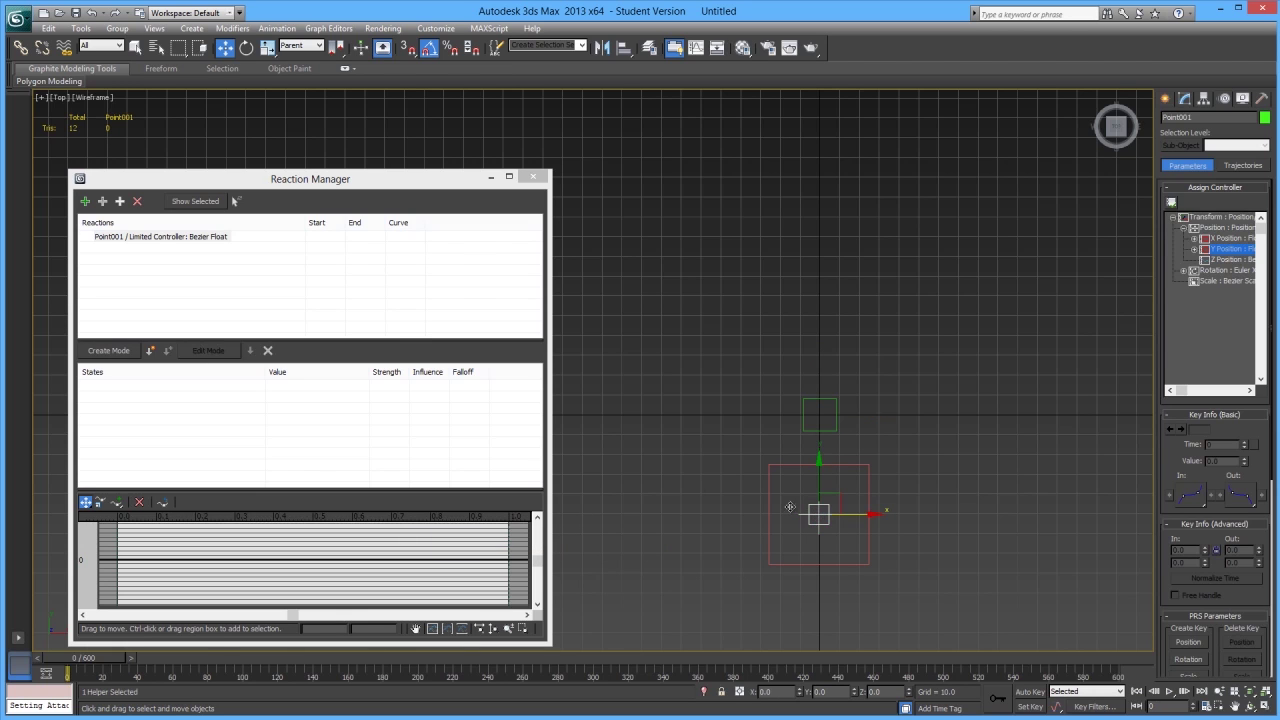
{"action": "left_click", "coordinate": [102, 201]}
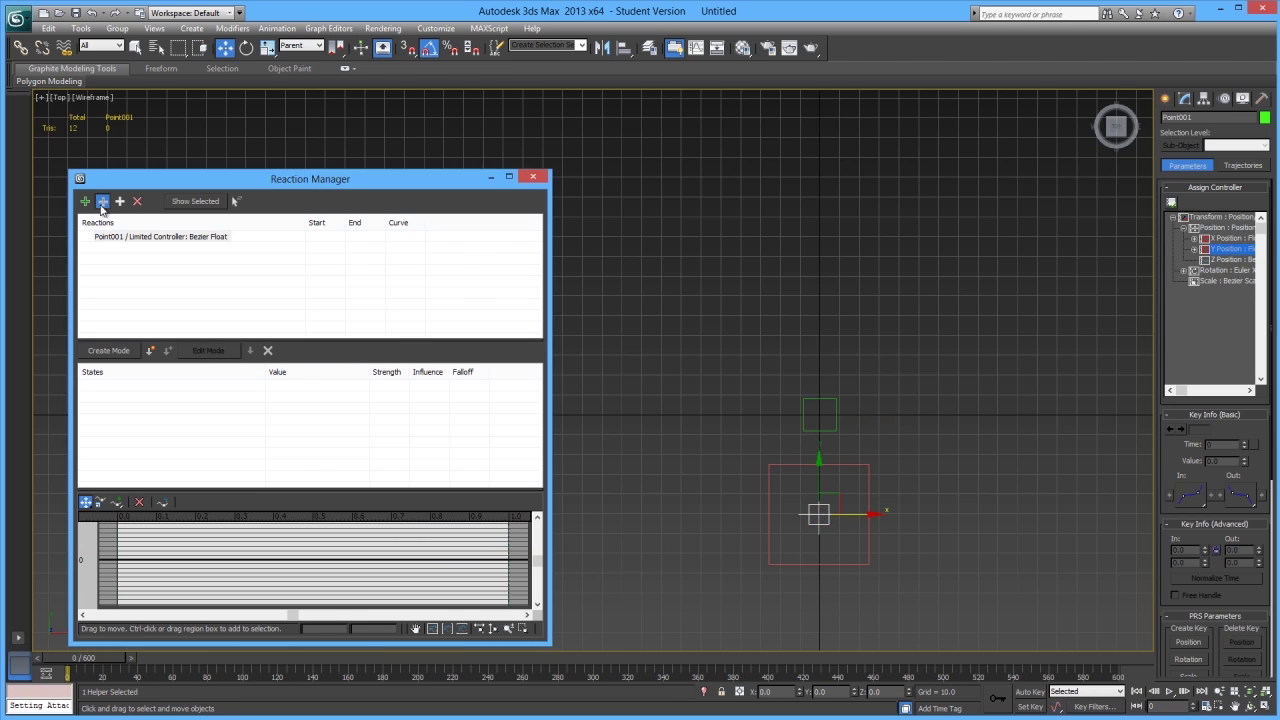
{"action": "left_click", "coordinate": [837, 428]}
{"action": "mouse_move", "coordinate": [830, 438]}
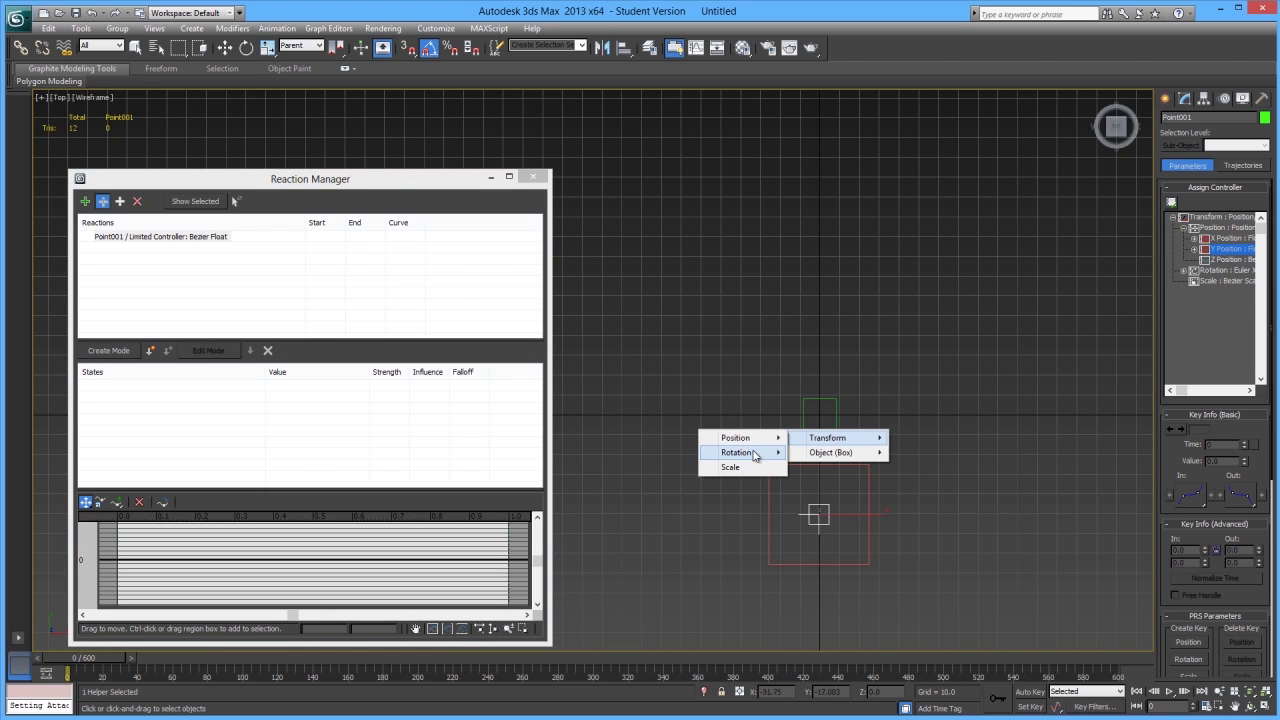
{"action": "mouse_move", "coordinate": [753, 455]}
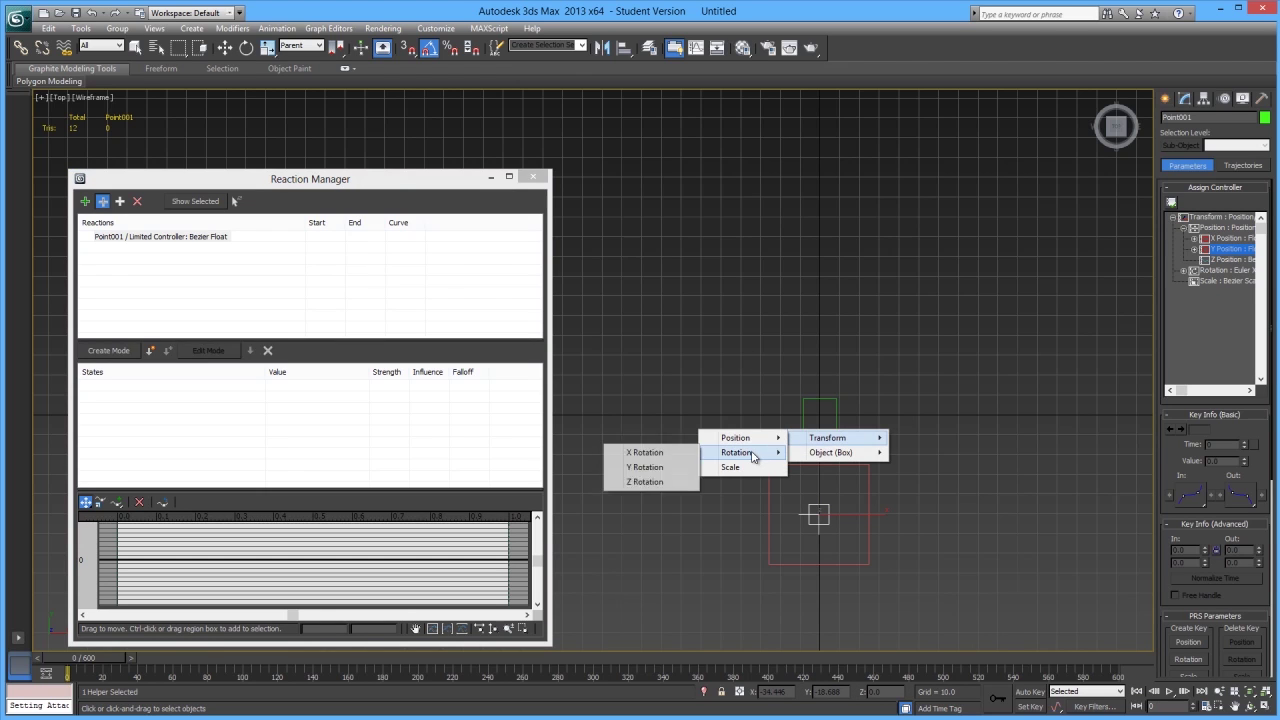
{"action": "left_click", "coordinate": [644, 453]}
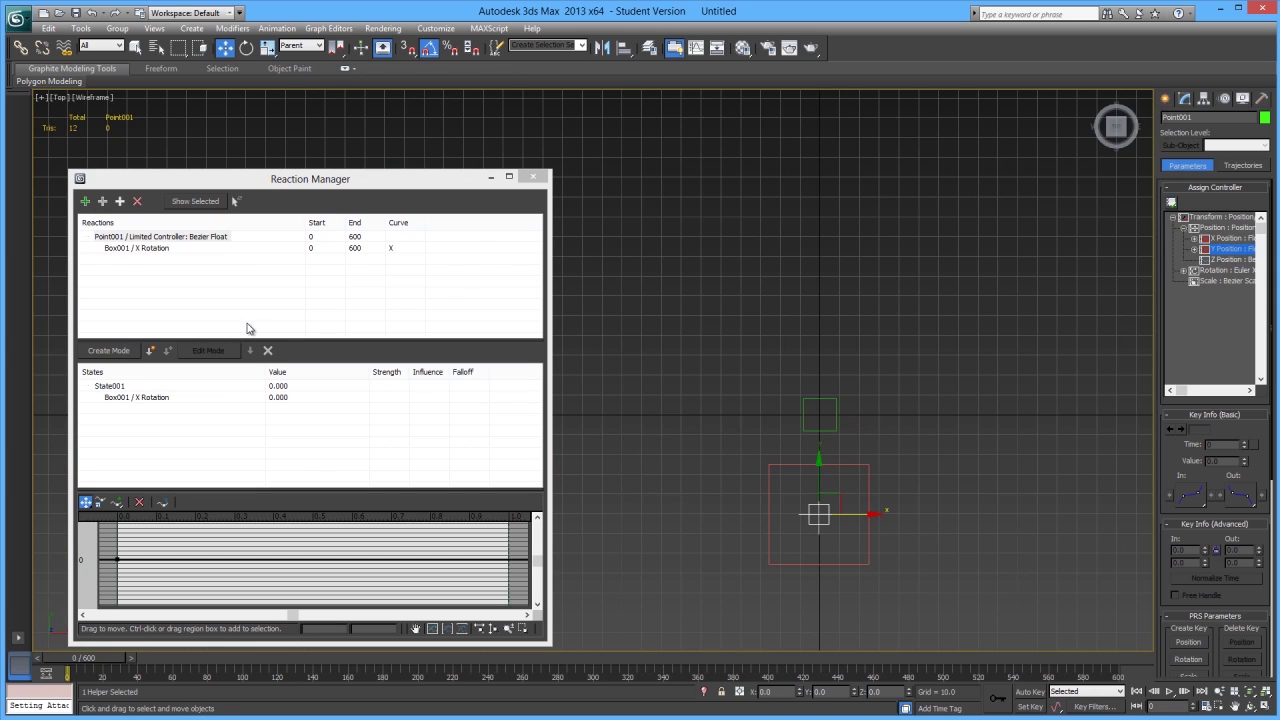
- Move Point001 to X -25.3 and record State002
{"action": "left_click", "coordinate": [116, 388]}
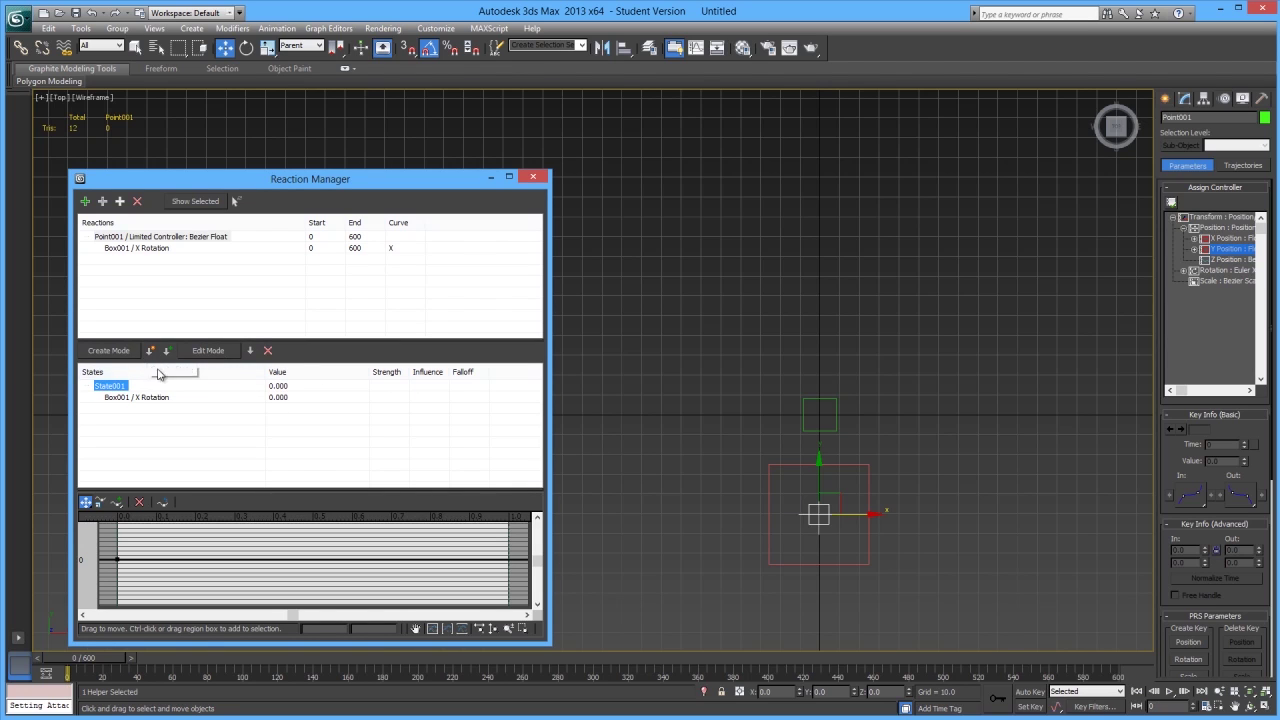
{"action": "left_click", "coordinate": [857, 513]}
{"action": "left_click_drag", "start_coordinate": [857, 513], "coordinate": [788, 517]}
{"action": "left_click", "coordinate": [154, 350]}
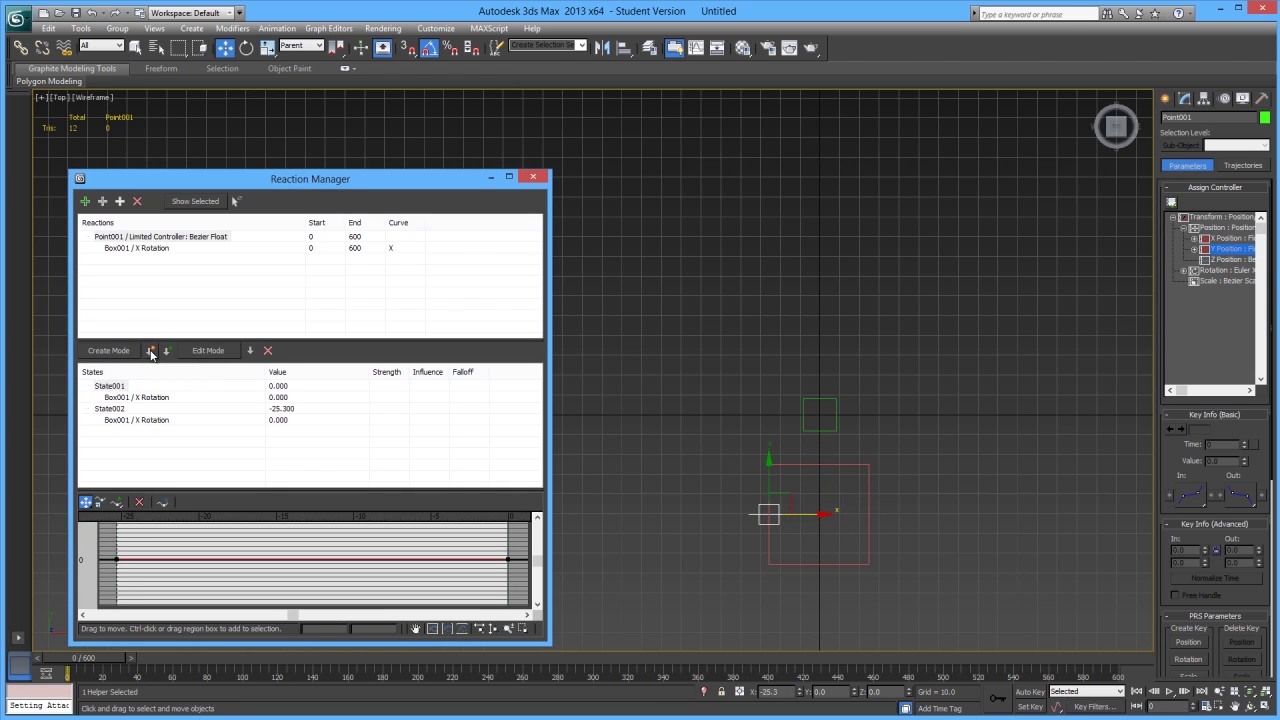
- Edit State002 by rotating Box001 -50 degrees, then view it in Perspective
{"action": "left_click", "coordinate": [134, 421]}
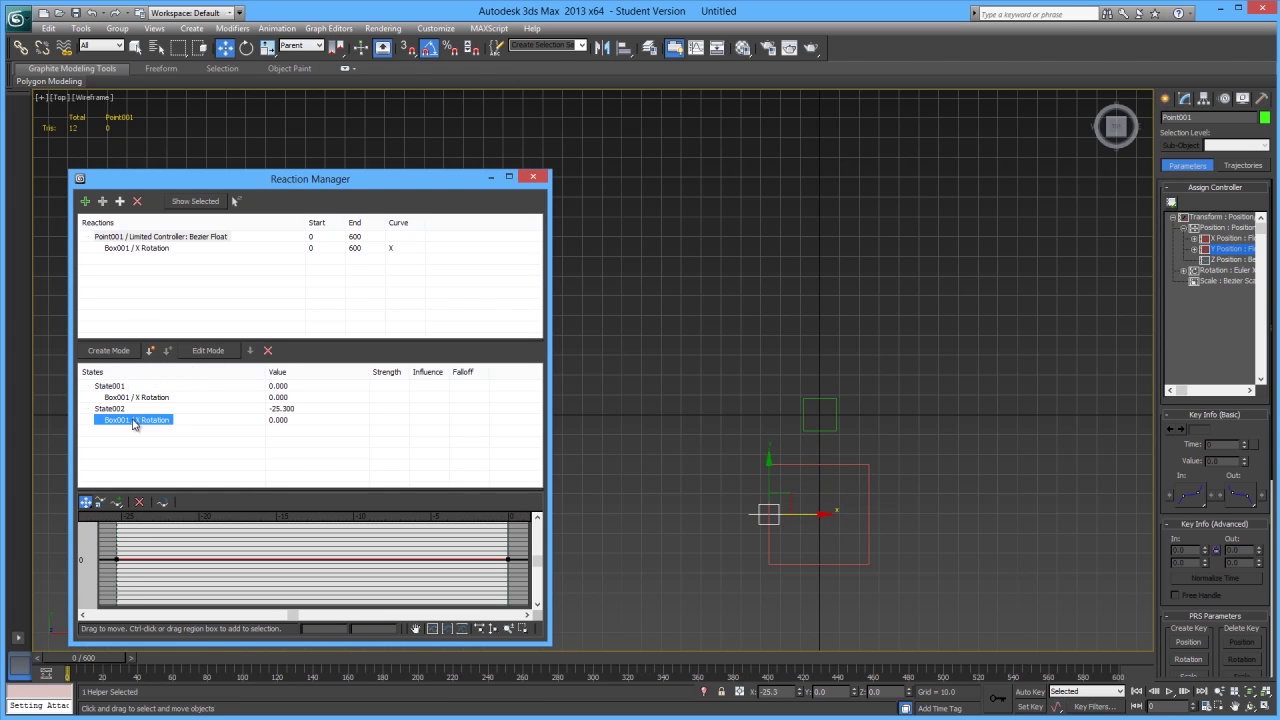
{"action": "left_click", "coordinate": [211, 353]}
{"action": "left_click", "coordinate": [809, 416]}
{"action": "key", "text": "e"}
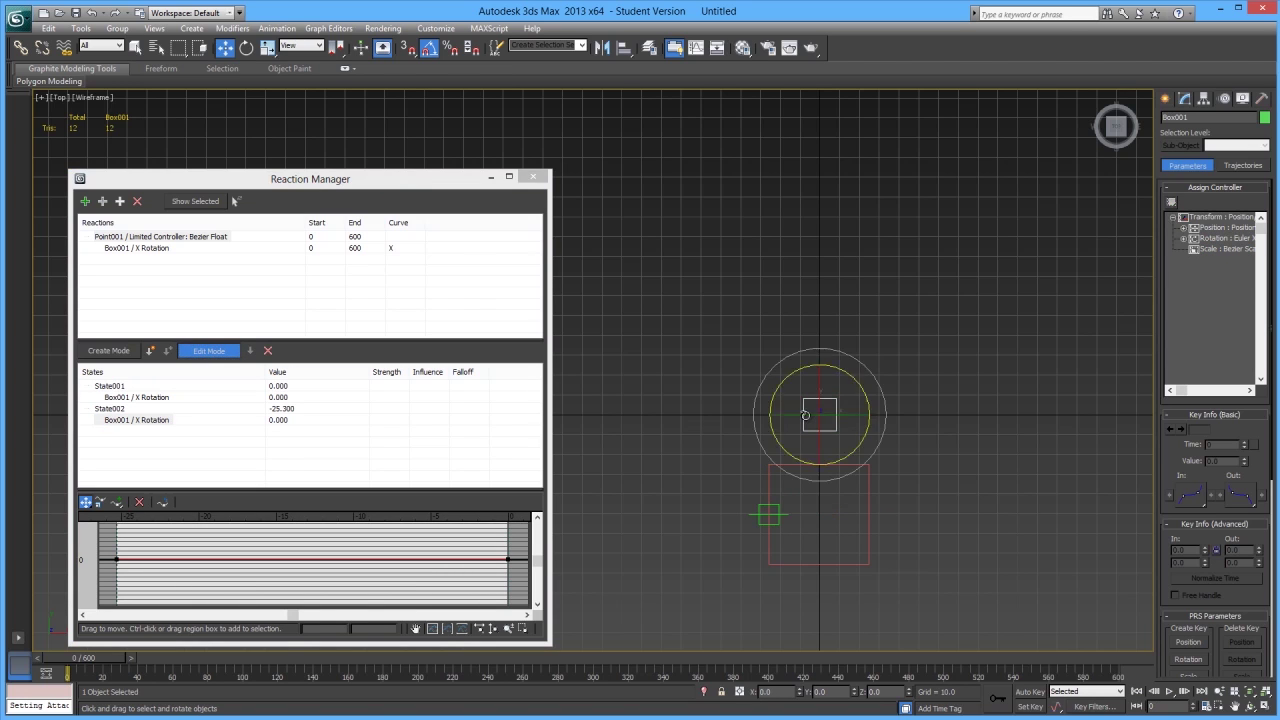
{"action": "left_click_drag", "start_coordinate": [845, 414], "coordinate": [816, 414]}
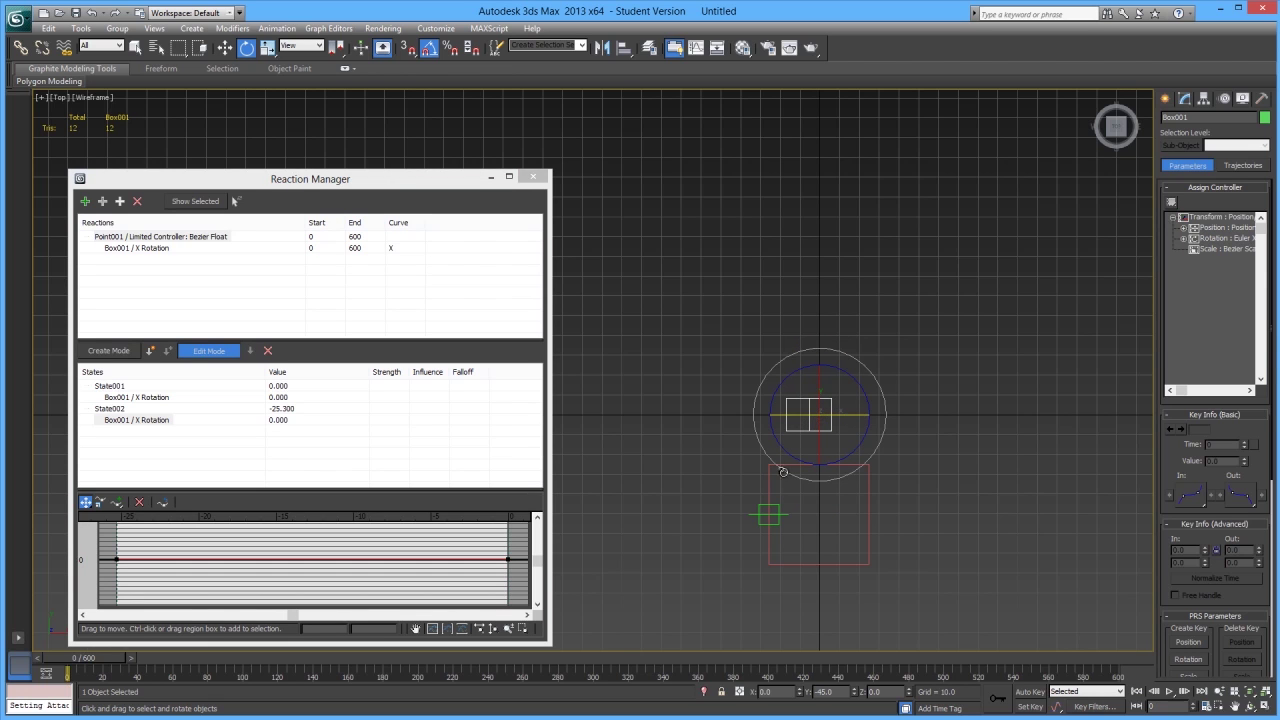
{"action": "key", "text": "p"}
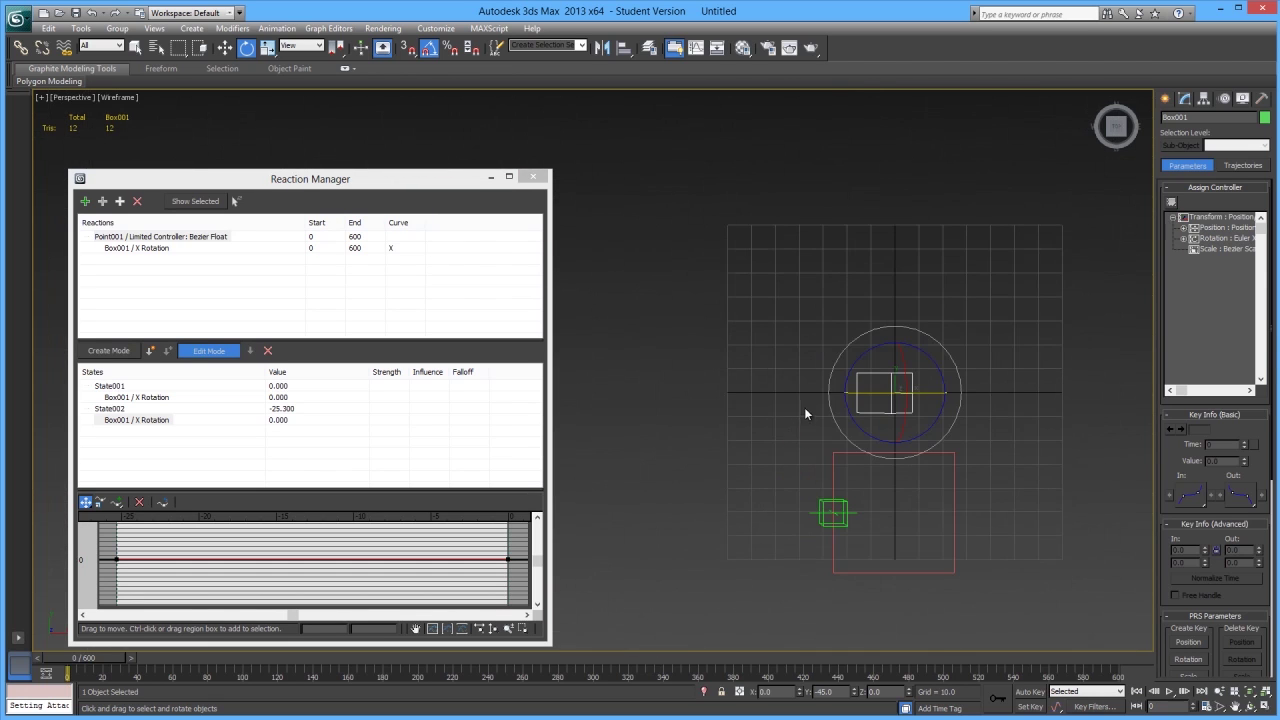
{"action": "middle_click_drag", "start_coordinate": [814, 420], "coordinate": [862, 342], "text": "alt"}
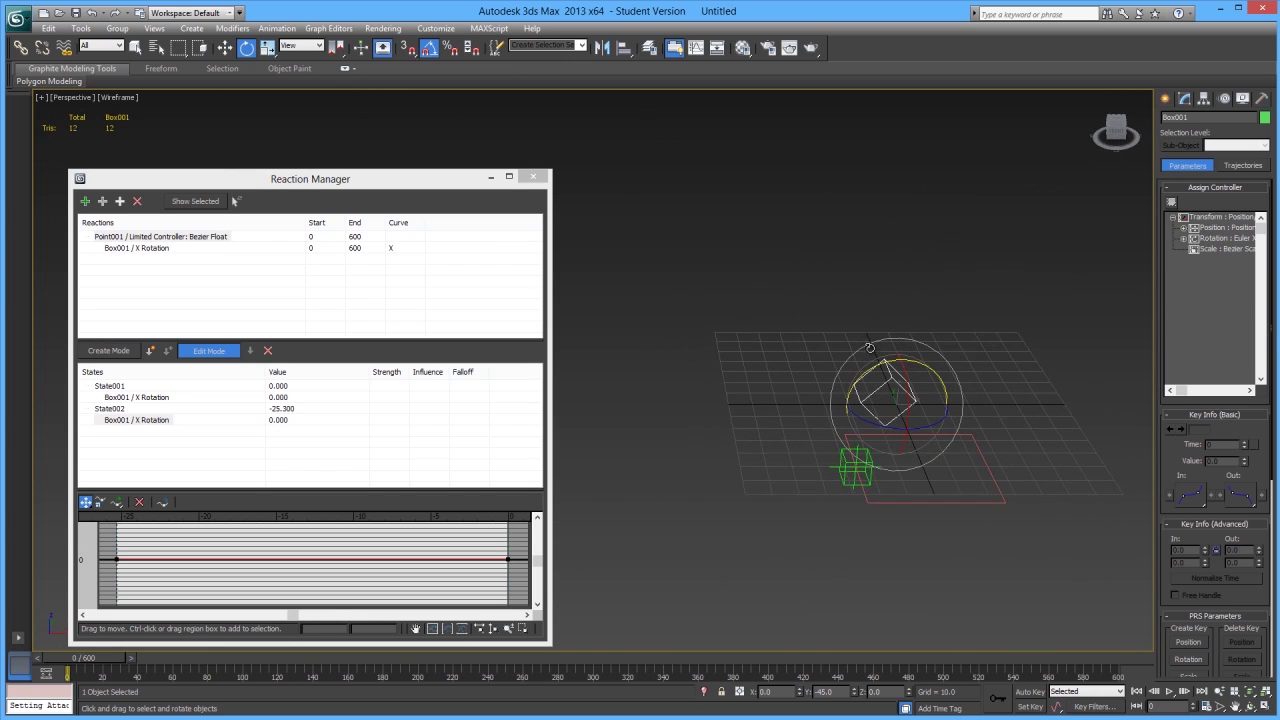
- Stop editing and move Point001 to X 25.3
{"action": "left_click", "coordinate": [163, 455]}
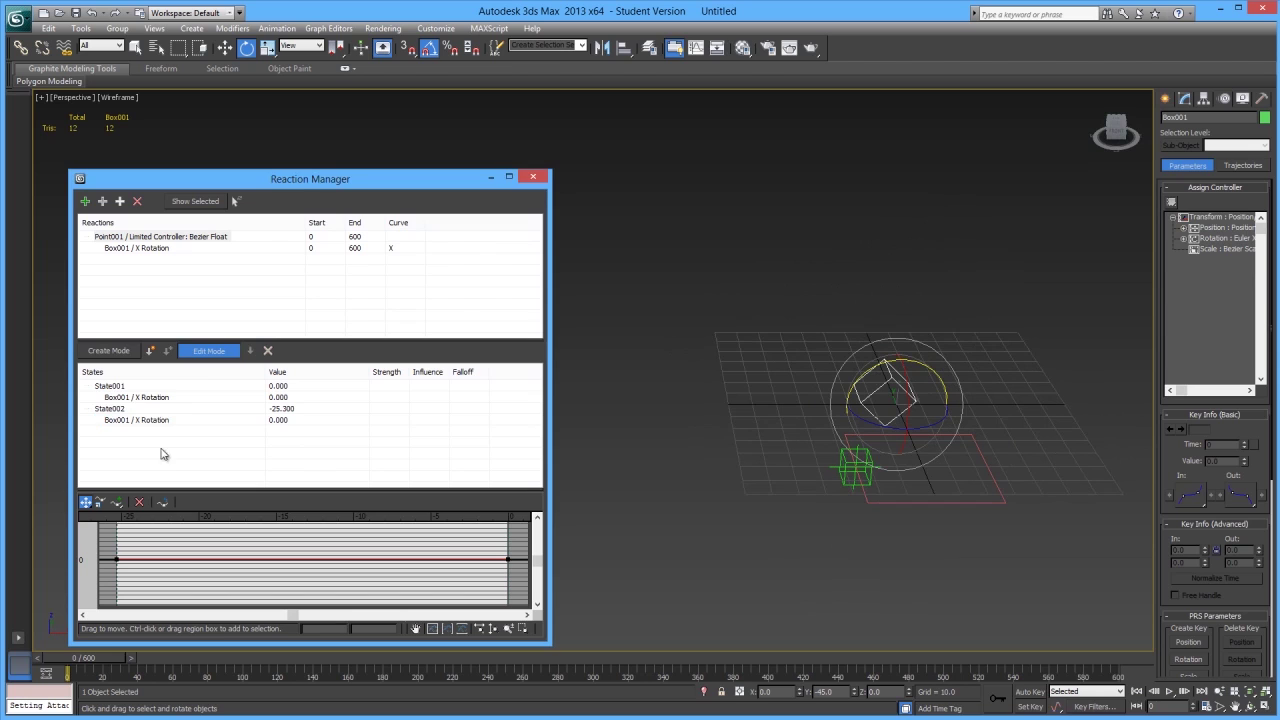
{"action": "left_click", "coordinate": [197, 355]}
{"action": "left_click", "coordinate": [848, 462]}
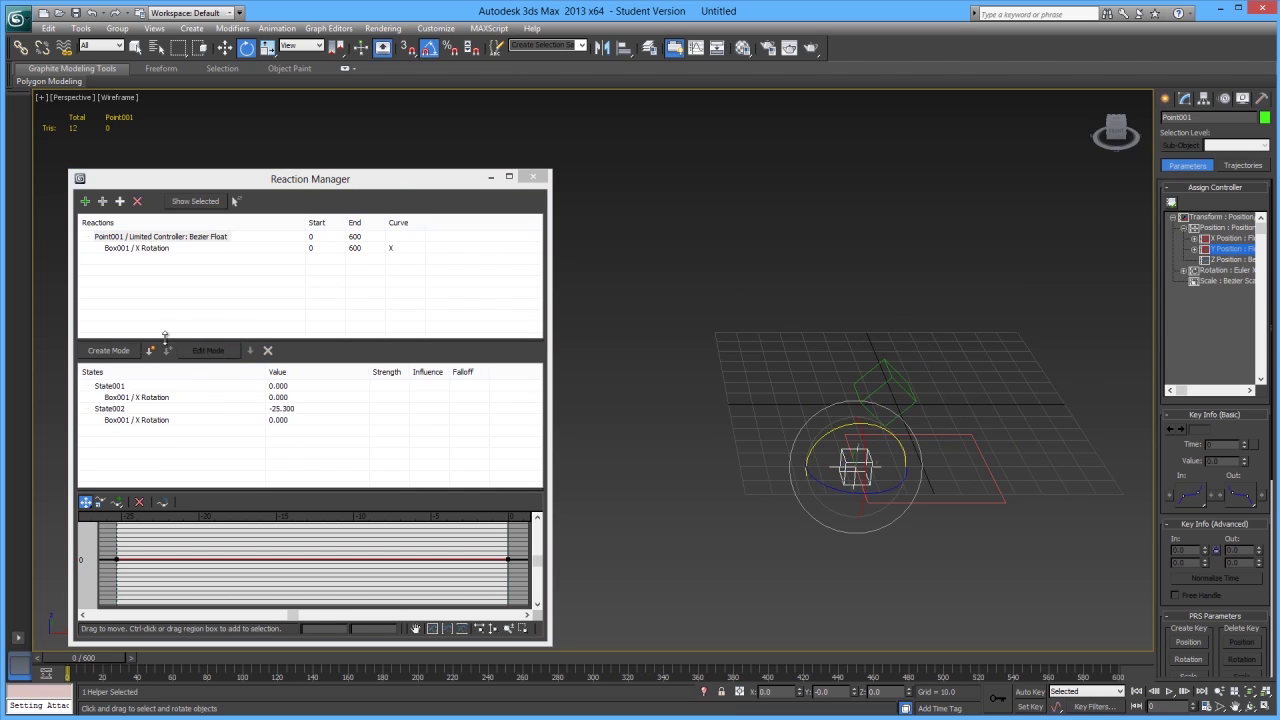
{"action": "key", "text": "w"}
{"action": "left_click_drag", "start_coordinate": [903, 465], "coordinate": [1090, 456]}
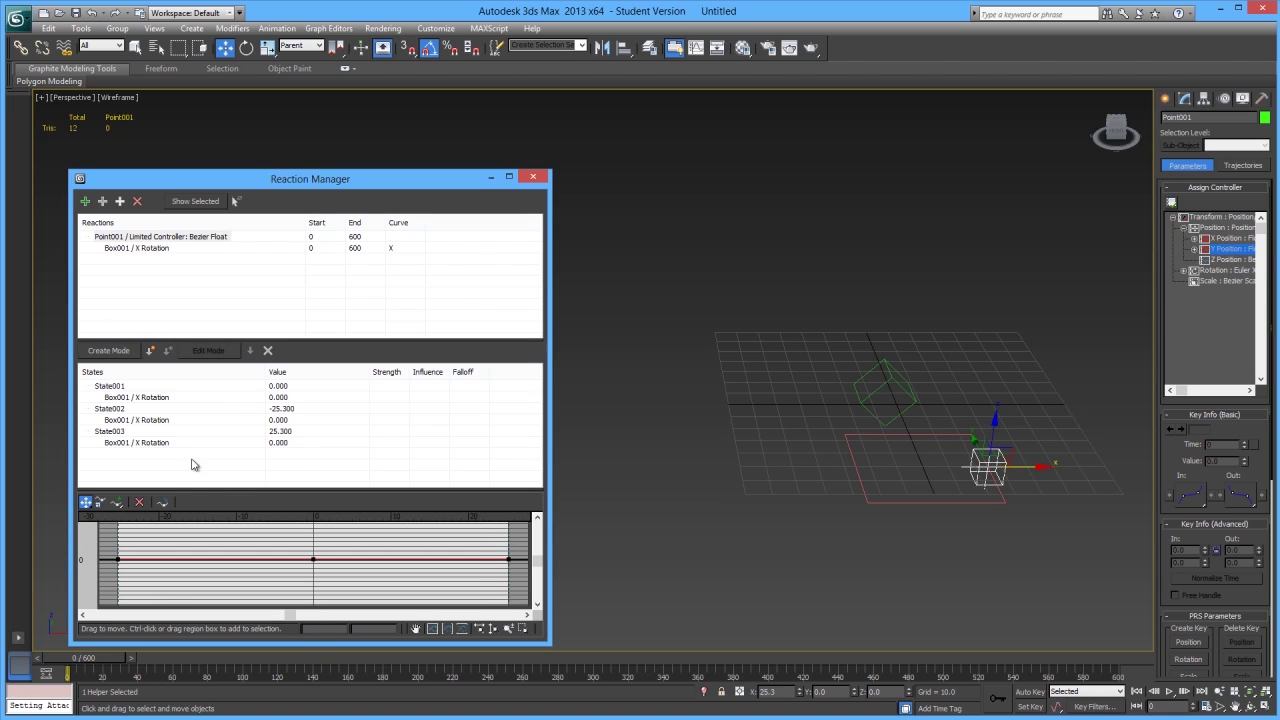
- Edit State003 by rotating Box001 to 80 degrees, then stop editing
{"action": "left_click", "coordinate": [152, 444]}
{"action": "left_click", "coordinate": [220, 354]}
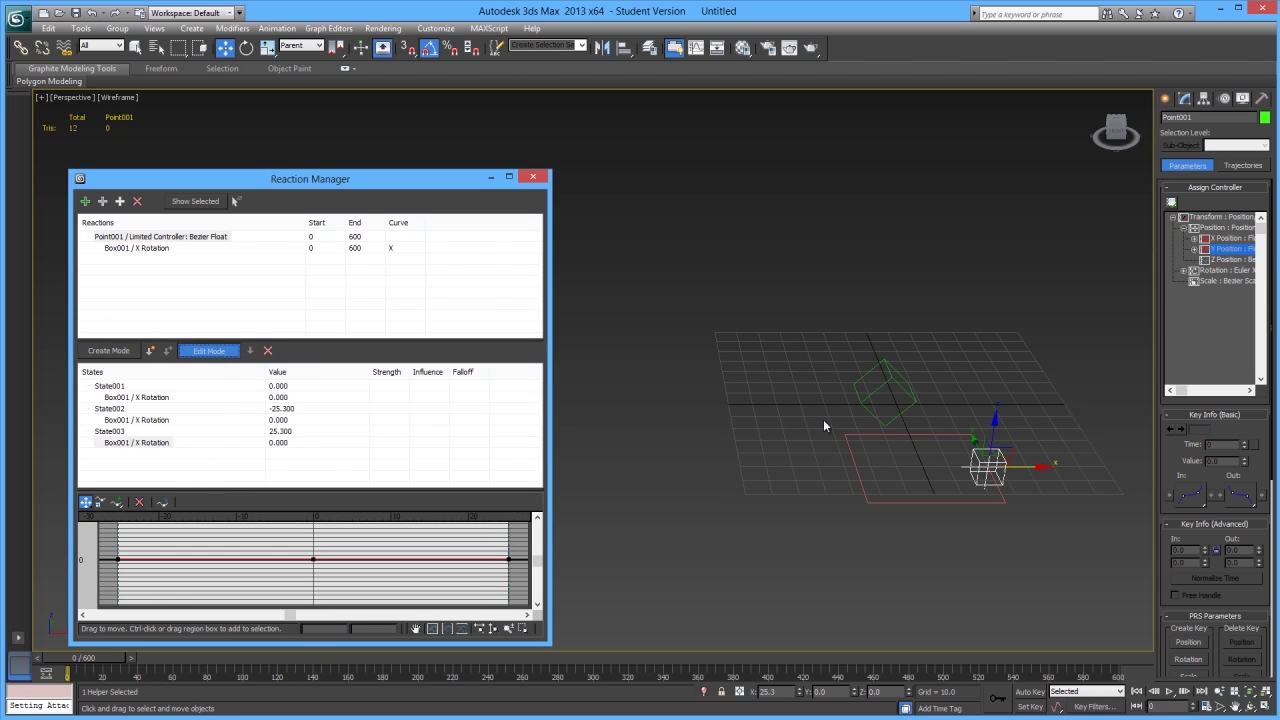
{"action": "left_click", "coordinate": [885, 379]}
{"action": "key", "text": "e"}
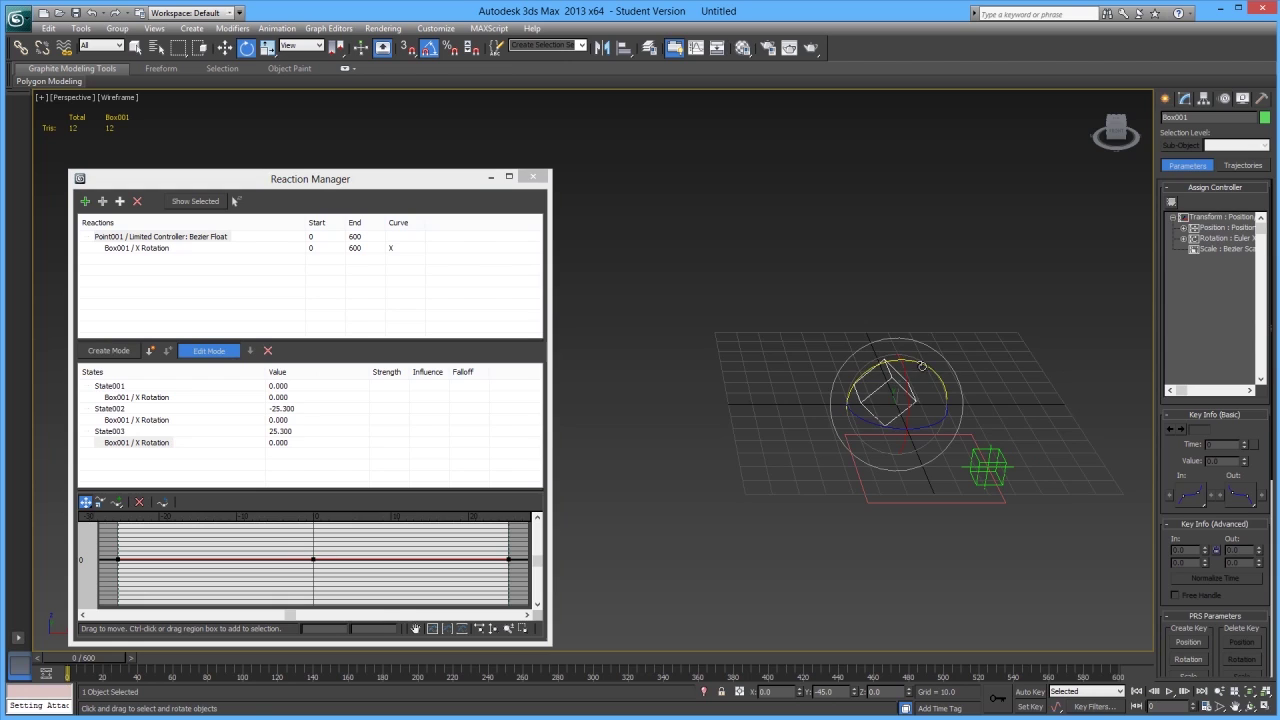
{"action": "left_click_drag", "start_coordinate": [959, 365], "coordinate": [978, 365]}
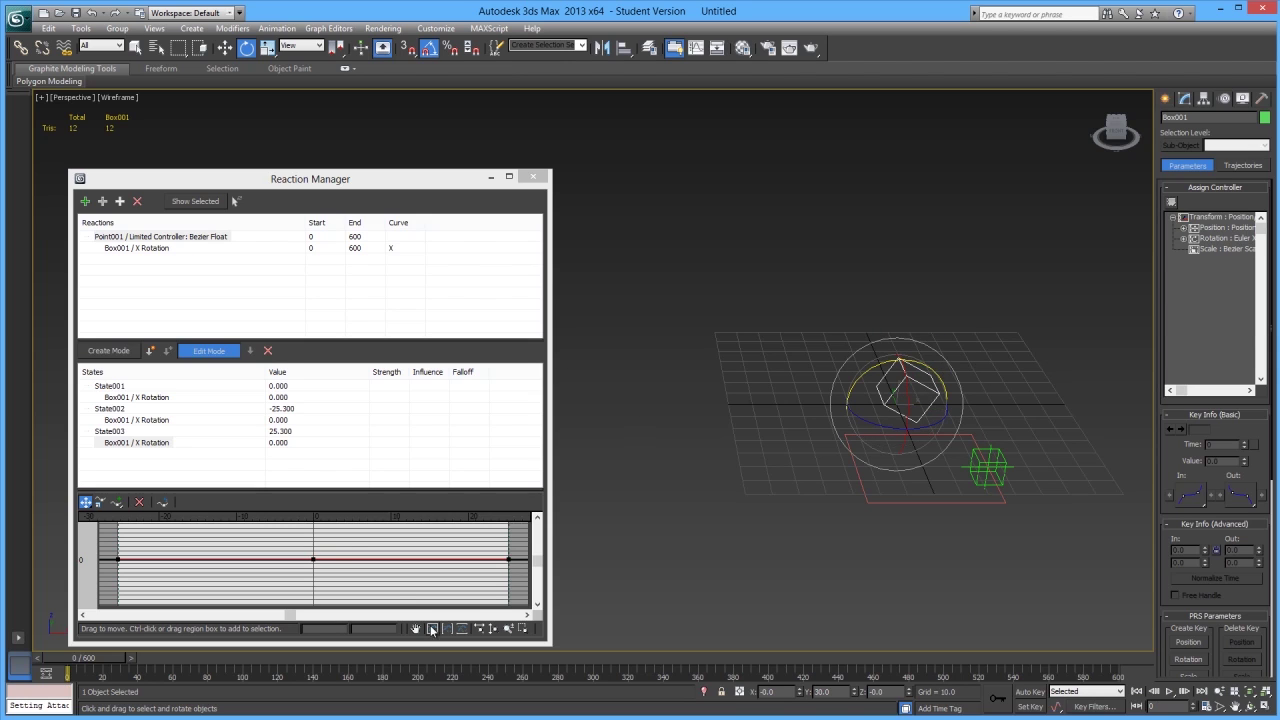
{"action": "left_click", "coordinate": [222, 350]}
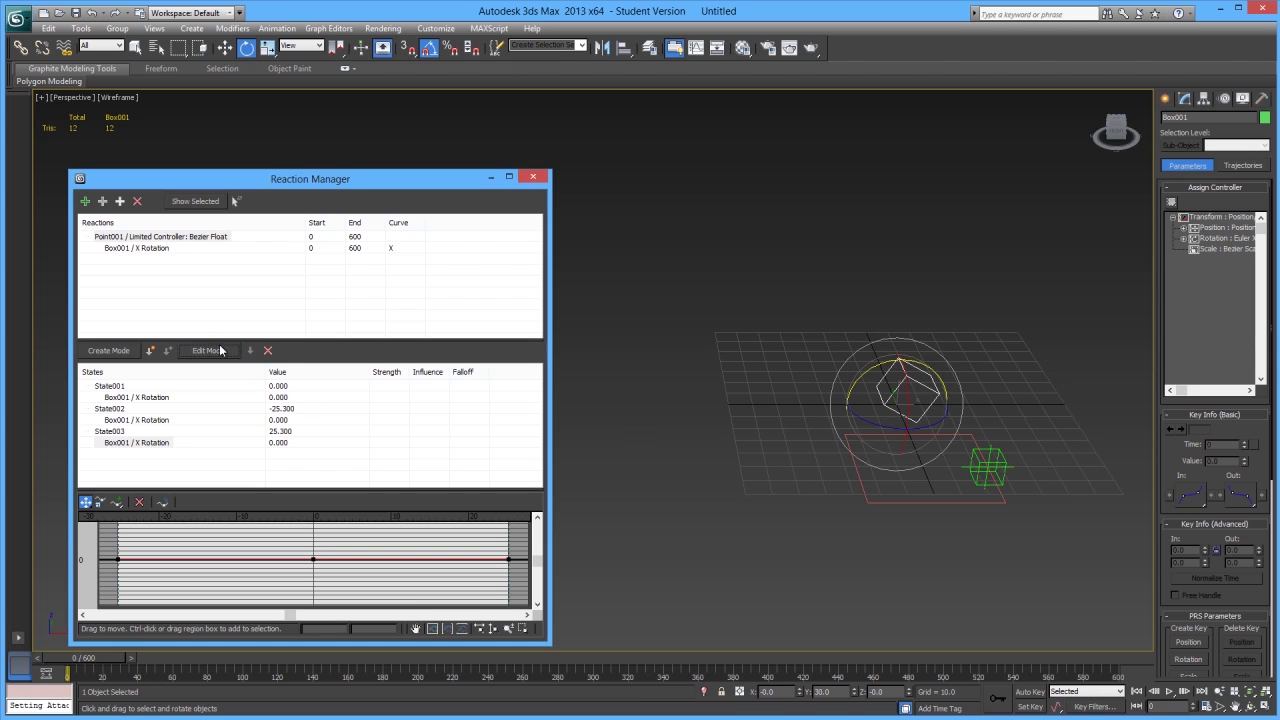
- Test the reaction by moving Point001 and review the State001–State003 X Rotation entries
{"action": "left_click", "coordinate": [987, 466]}
{"action": "key", "text": "w"}
{"action": "mouse_move", "coordinate": [1023, 467]}
{"action": "left_mouse_down"}
{"action": "mouse_move", "coordinate": [944, 467]}
{"action": "mouse_move", "coordinate": [1023, 467]}
{"action": "left_mouse_up"}
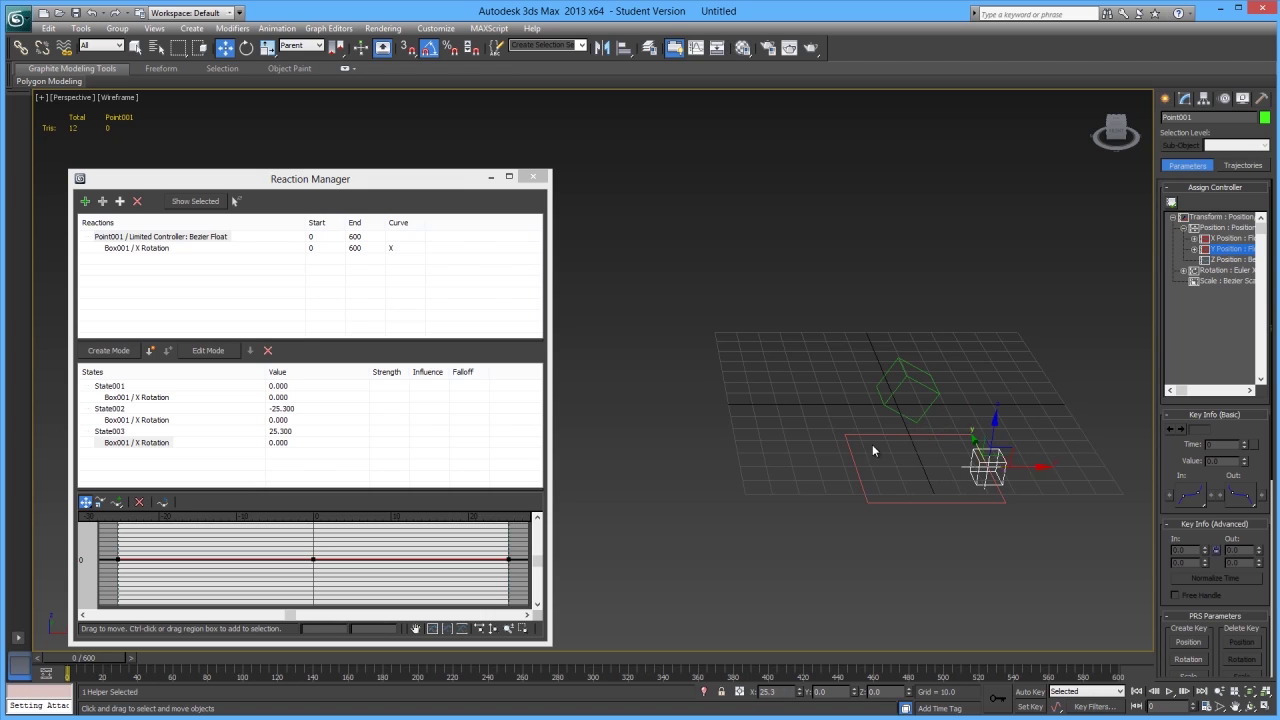
{"action": "left_click", "coordinate": [147, 446]}
{"action": "left_click", "coordinate": [191, 445]}
{"action": "left_click", "coordinate": [207, 456]}
{"action": "left_click", "coordinate": [156, 422]}
{"action": "left_click", "coordinate": [168, 399]}
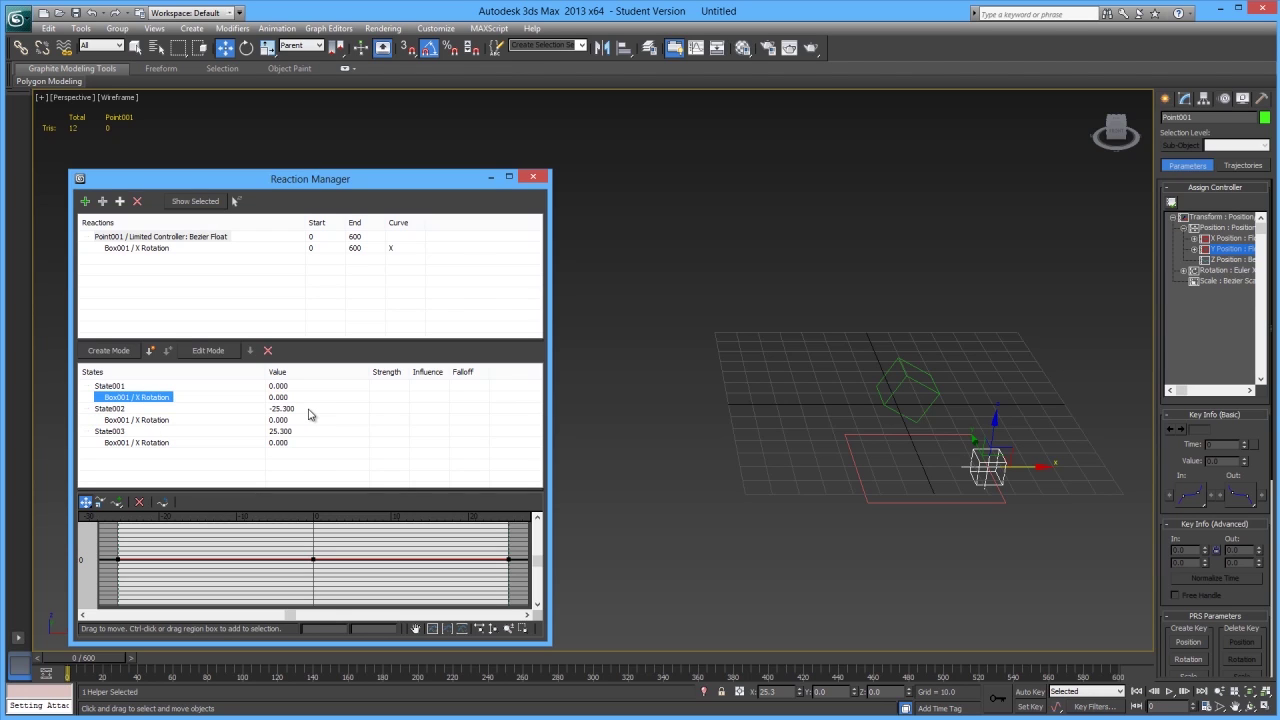
{"action": "left_click", "coordinate": [118, 422]}
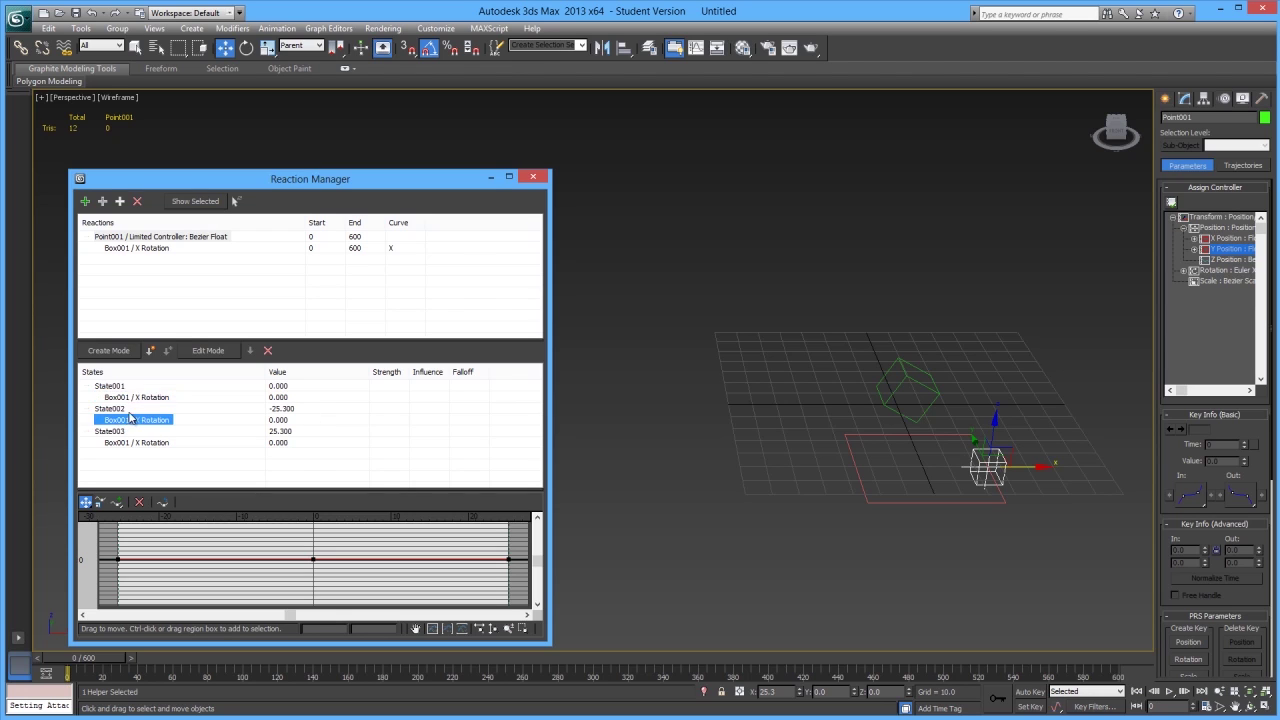
- Rotate Box001 30 degrees and select the Box001 X Rotation reaction
{"action": "left_click", "coordinate": [906, 371]}
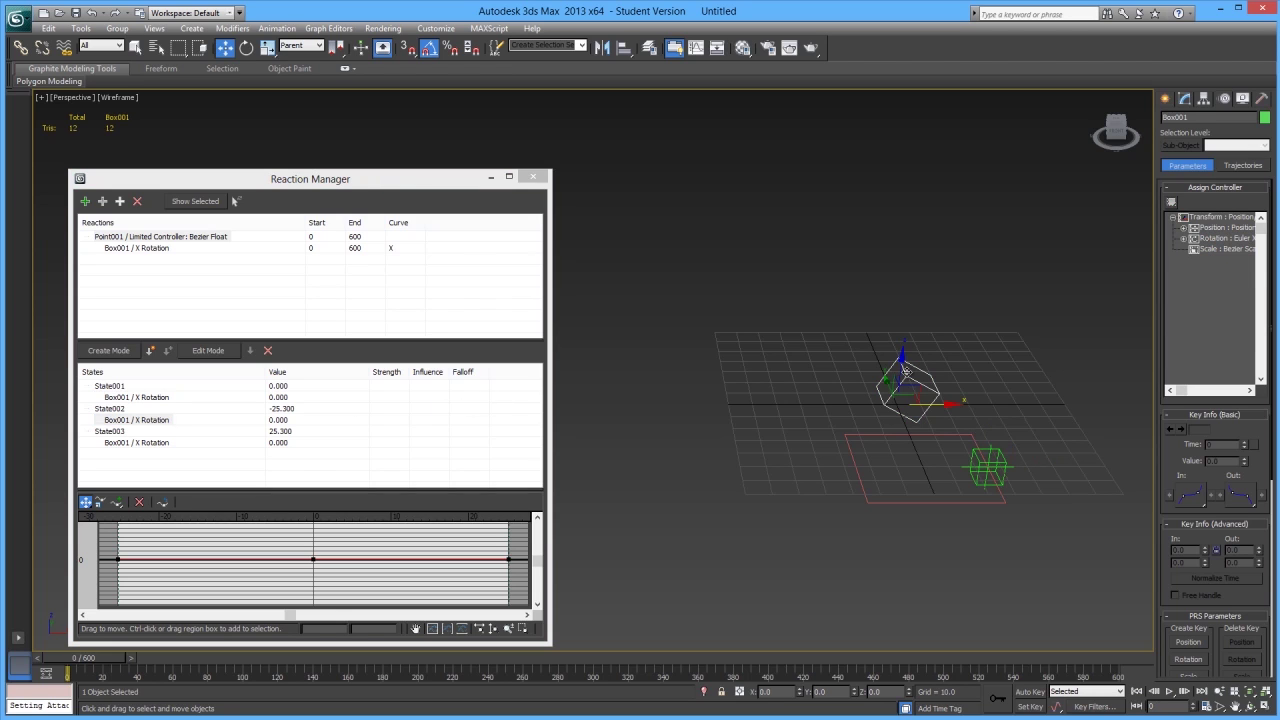
{"action": "key", "text": "e"}
{"action": "mouse_move", "coordinate": [906, 372]}
{"action": "left_mouse_down"}
{"action": "mouse_move", "coordinate": [909, 387]}
{"action": "mouse_move", "coordinate": [884, 405]}
{"action": "mouse_move", "coordinate": [908, 375]}
{"action": "left_mouse_up"}
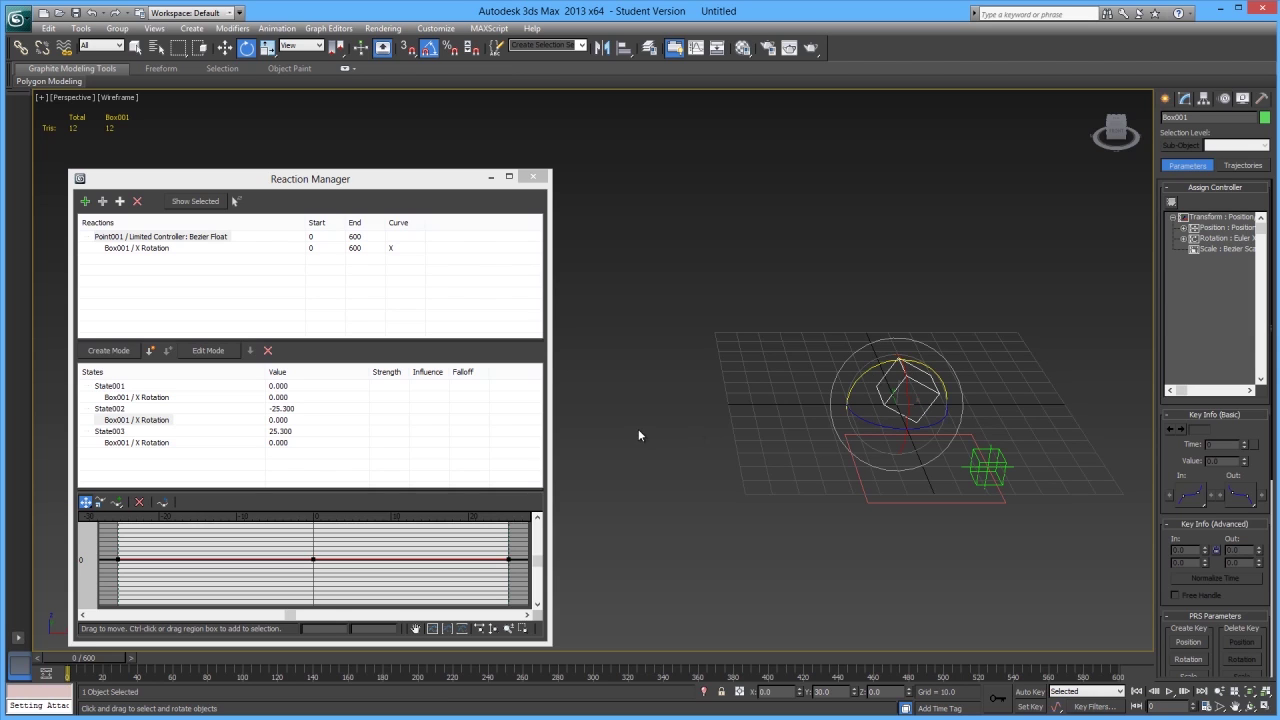
{"action": "middle_click_drag", "start_coordinate": [751, 457], "coordinate": [630, 448]}
{"action": "left_click", "coordinate": [103, 397]}
{"action": "left_click", "coordinate": [121, 248]}
- Delete the Box001 X Rotation reaction and its leftover states
{"action": "left_click", "coordinate": [137, 201]}
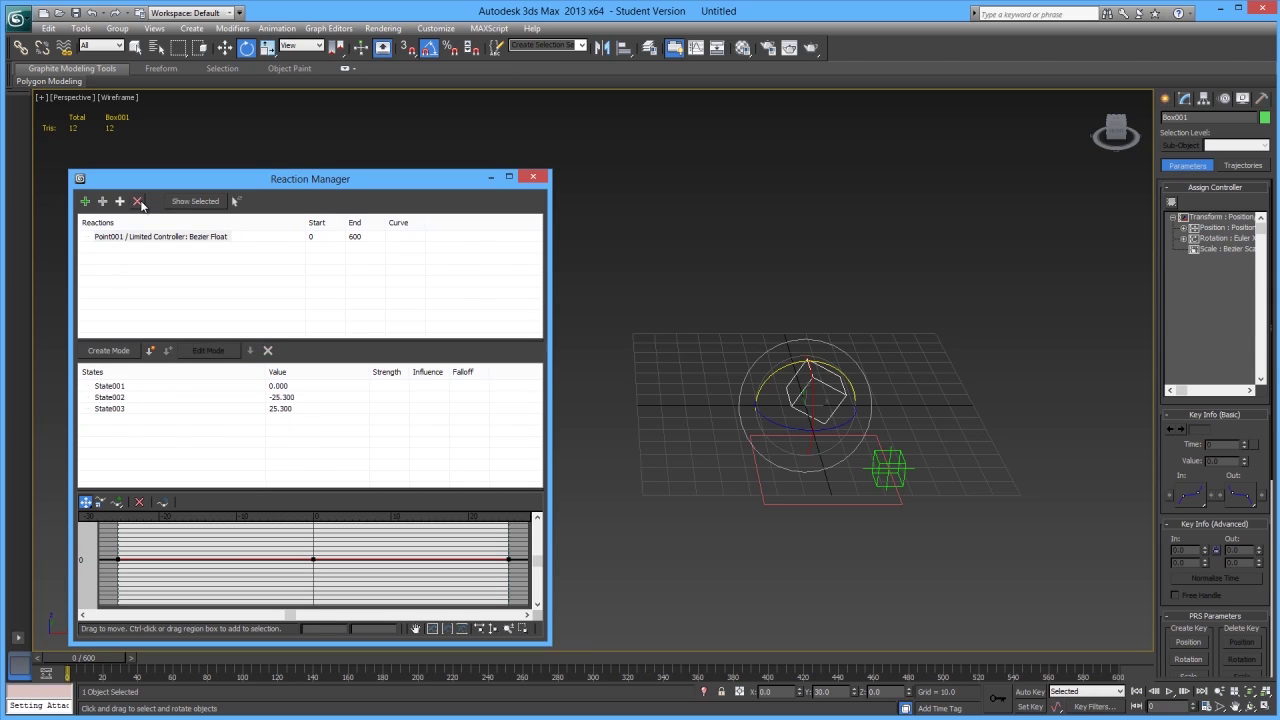
{"action": "left_click", "coordinate": [117, 386]}
{"action": "left_click", "coordinate": [267, 350]}
{"action": "left_click", "coordinate": [267, 350]}
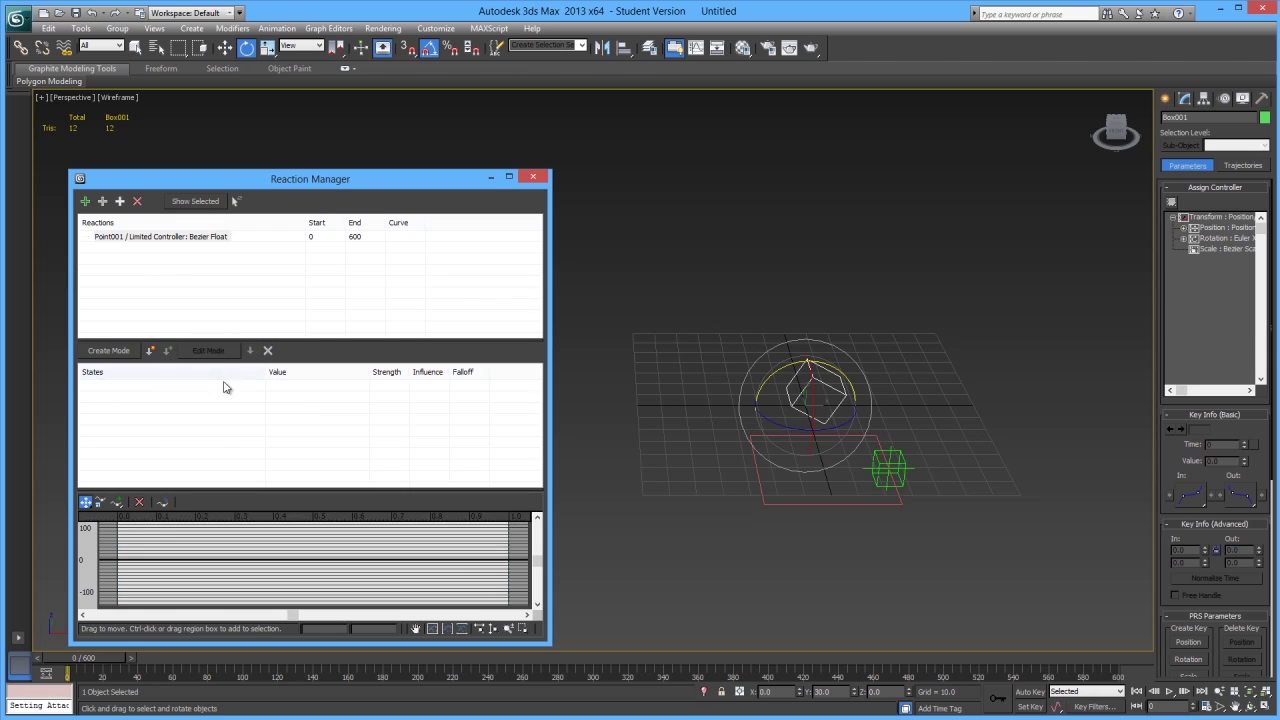
- Set the reference coordinate system to Parent and cycle through the Scale, Rotate and Move tools
{"action": "left_click", "coordinate": [300, 46]}
{"action": "left_click", "coordinate": [295, 83]}
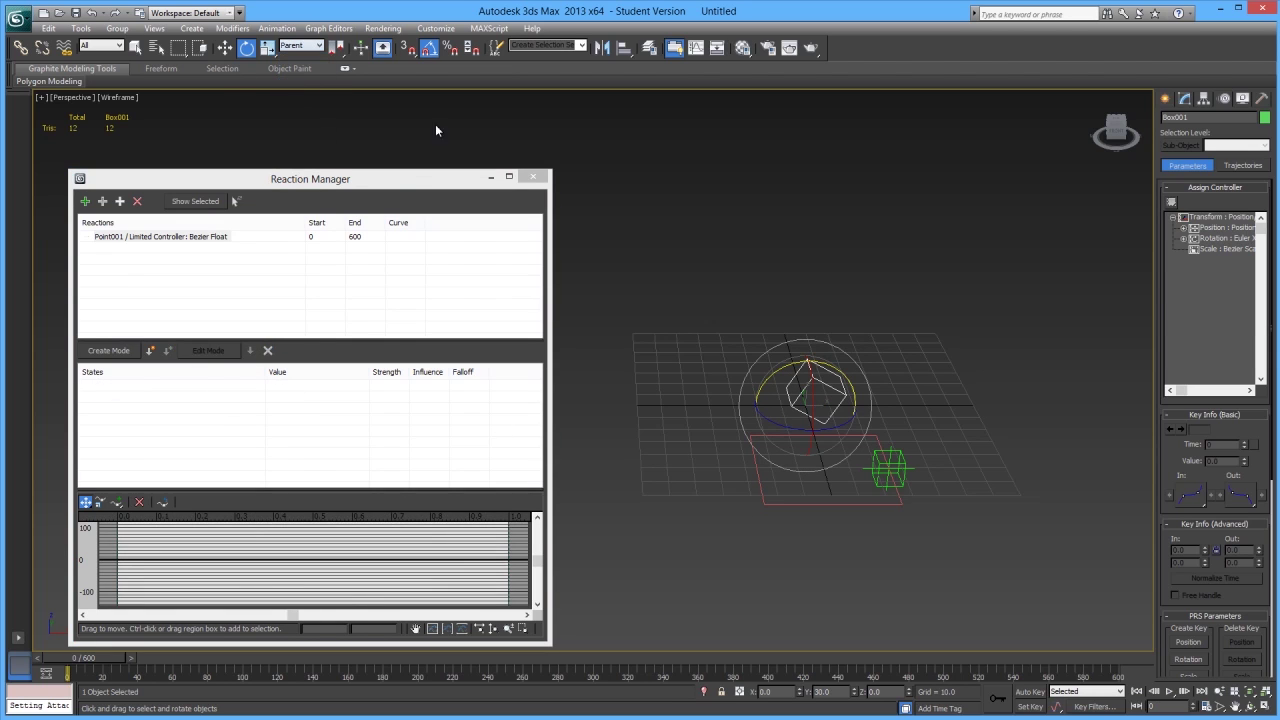
{"action": "key", "text": "r"}
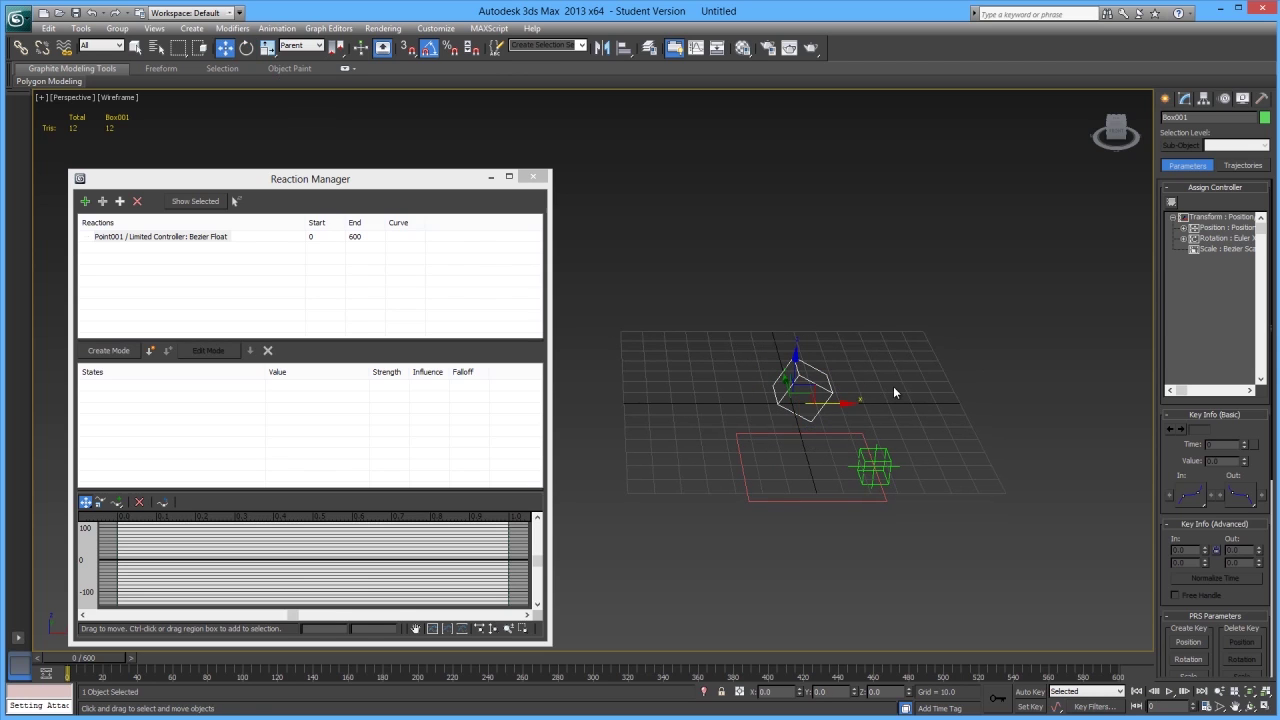
{"action": "key", "text": "e"}
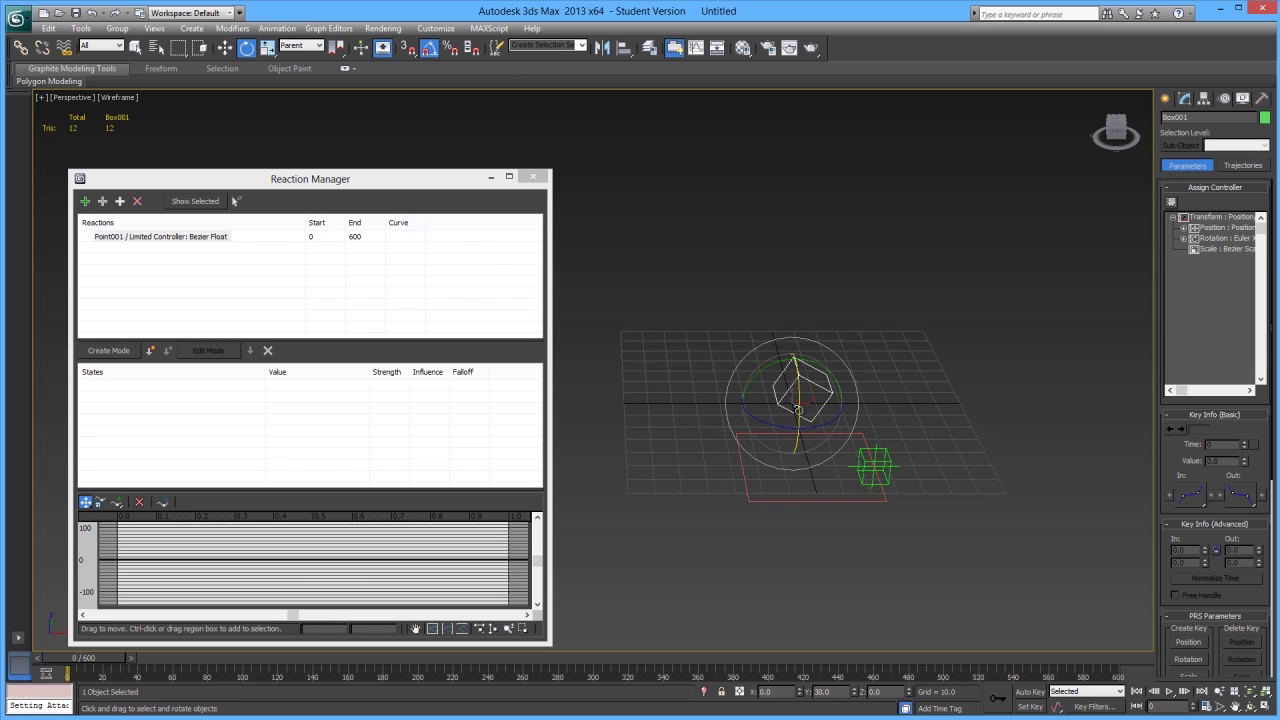
{"action": "key", "text": "w"}
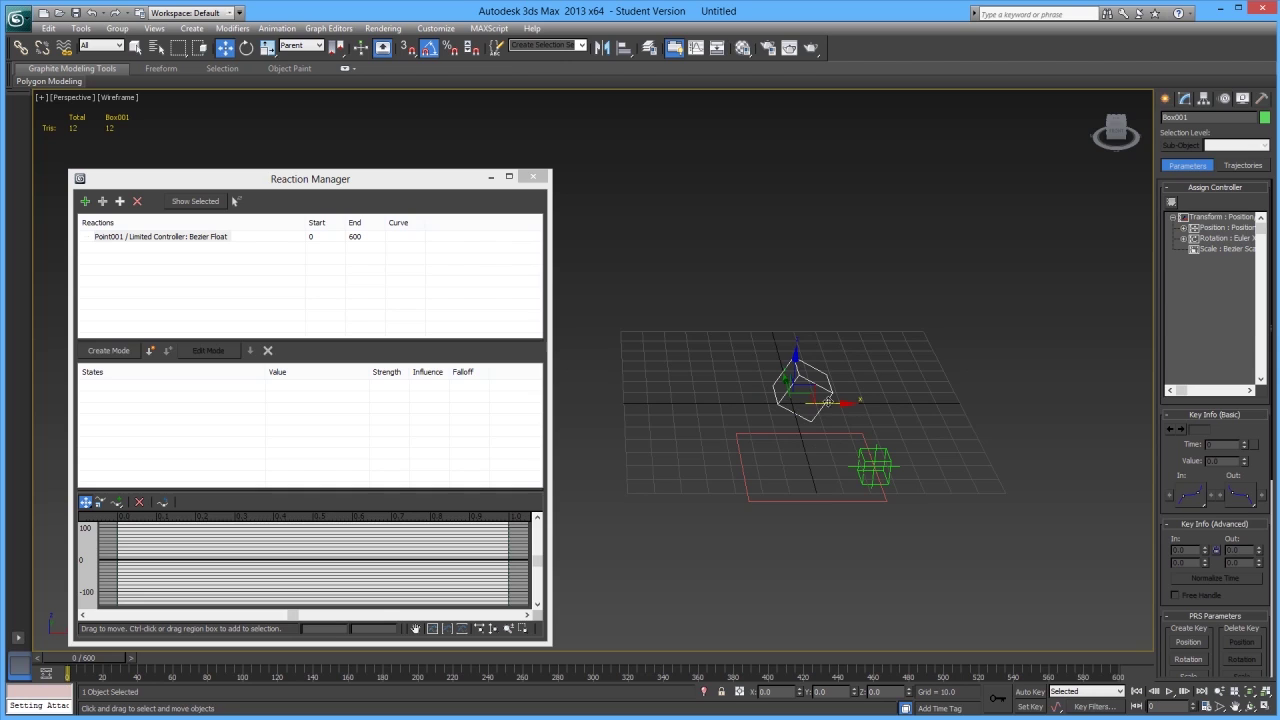
{"action": "key", "text": "e"}
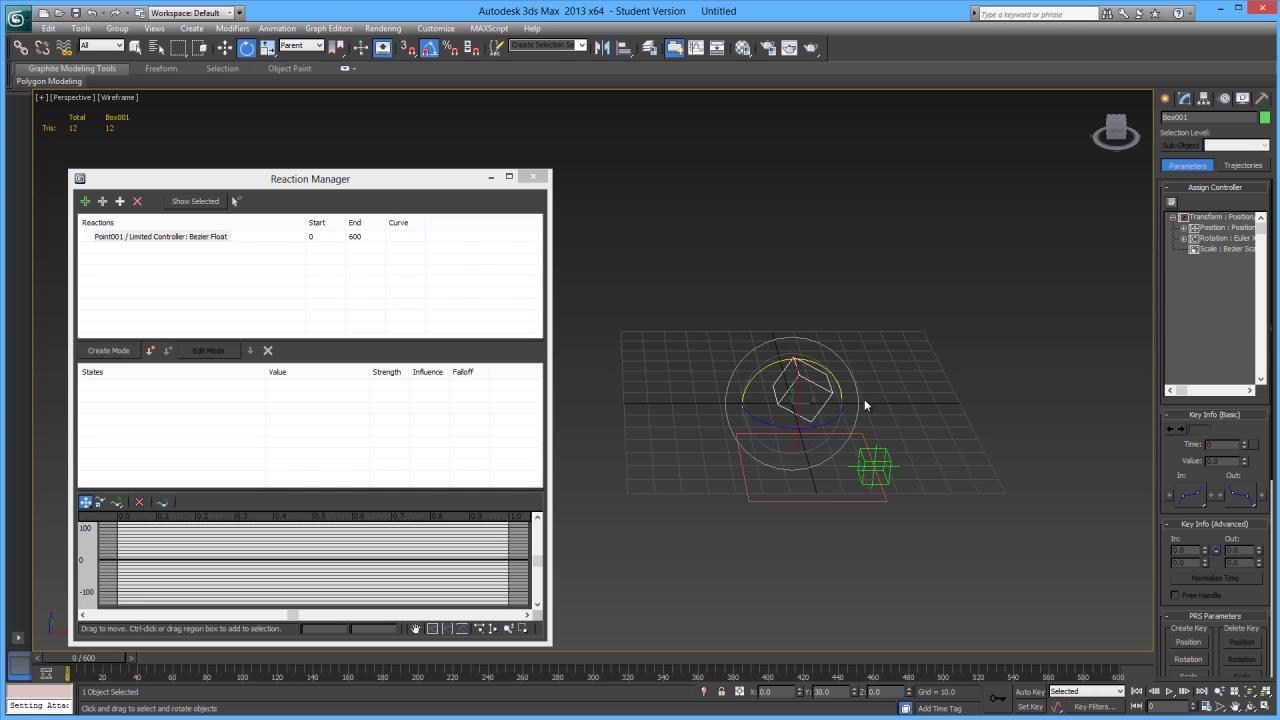
{"action": "key", "text": "w"}
{"action": "key", "text": "e"}
- Align Point001 to the red rectangle
{"action": "left_click", "coordinate": [865, 458]}
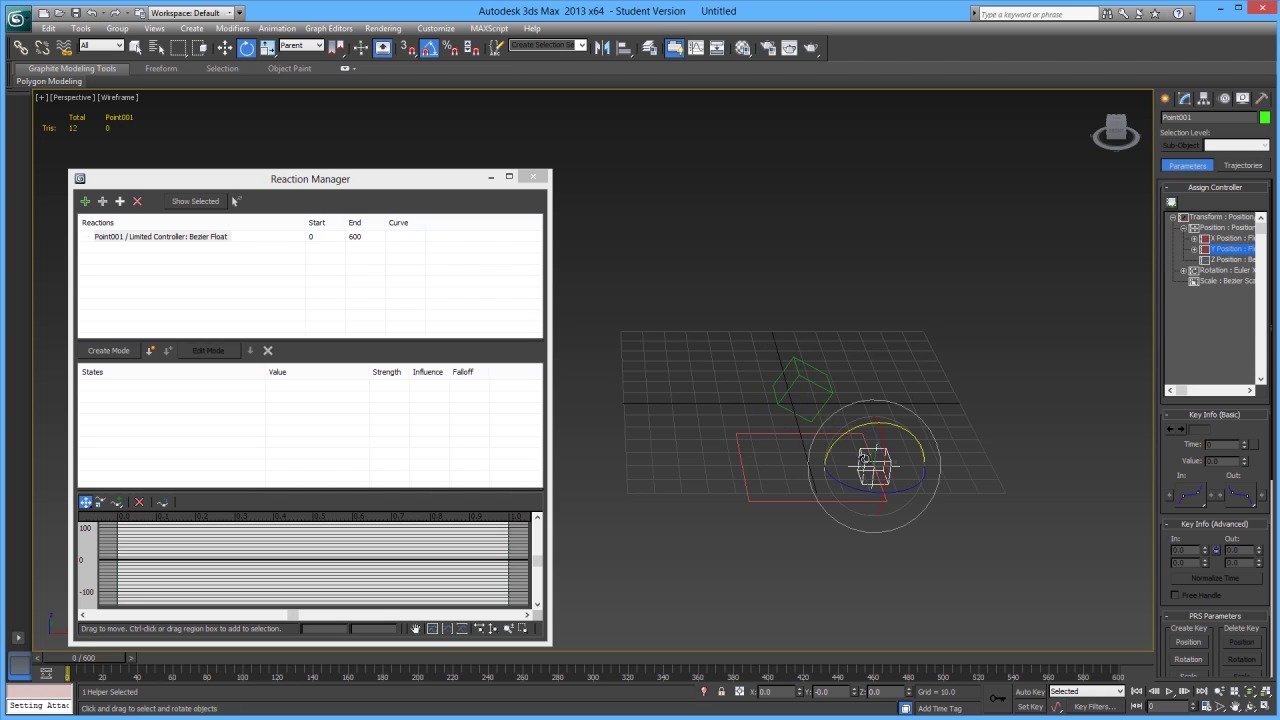
{"action": "left_click", "coordinate": [624, 48]}
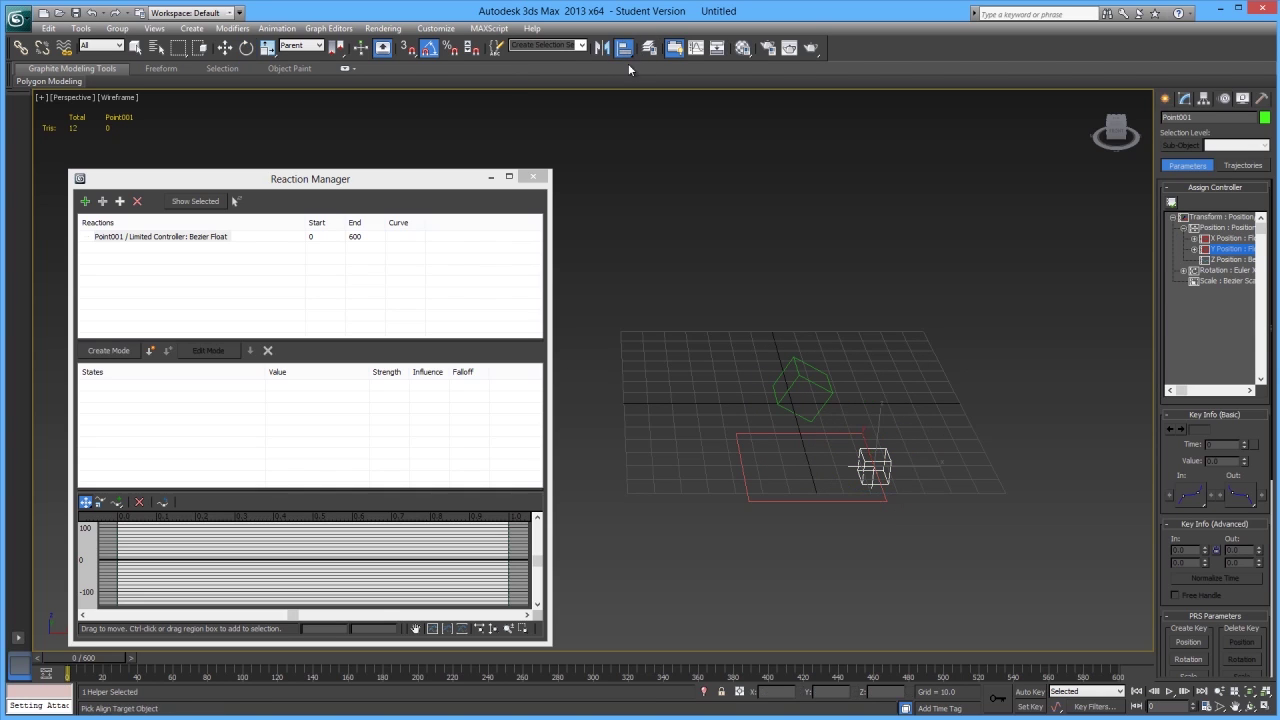
{"action": "left_click", "coordinate": [788, 437]}
{"action": "left_click", "coordinate": [884, 481]}
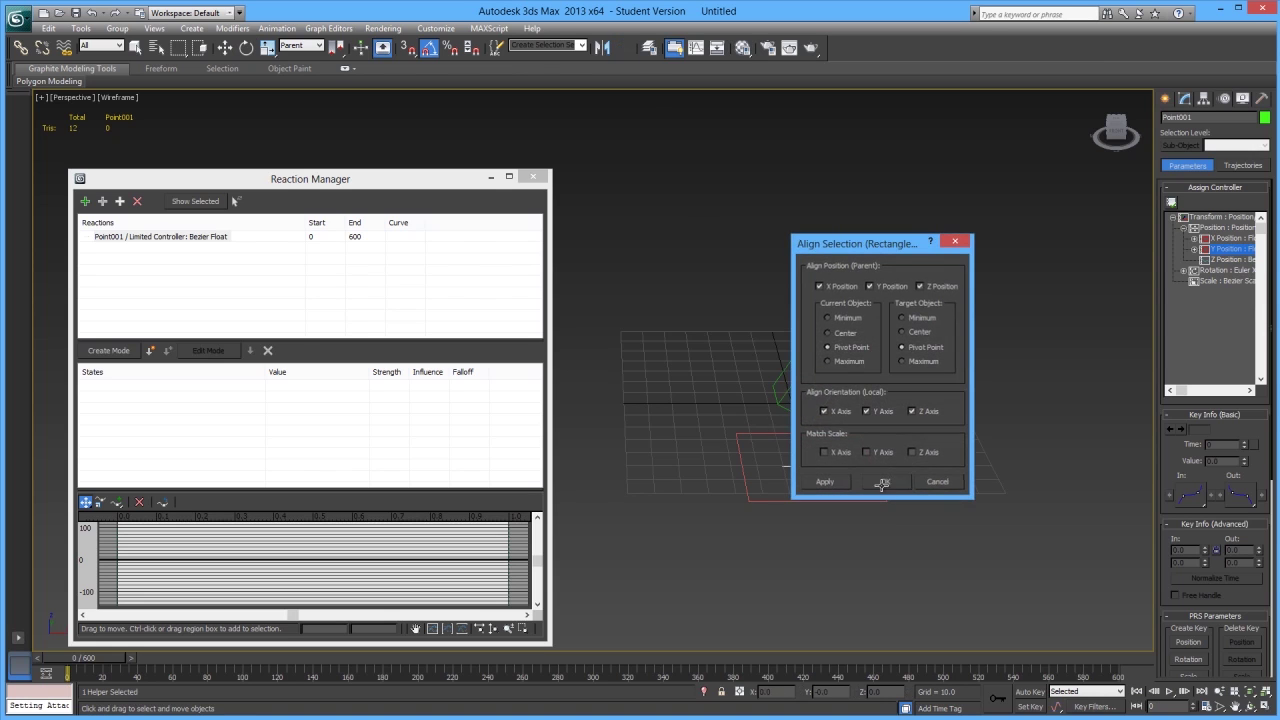
- Replace the Point001 reaction with a new master driven by its limited X Position controller
{"action": "left_click", "coordinate": [124, 238]}
{"action": "left_click", "coordinate": [137, 201]}
{"action": "left_click", "coordinate": [87, 201]}
{"action": "left_click", "coordinate": [806, 463]}
{"action": "mouse_move", "coordinate": [803, 486]}
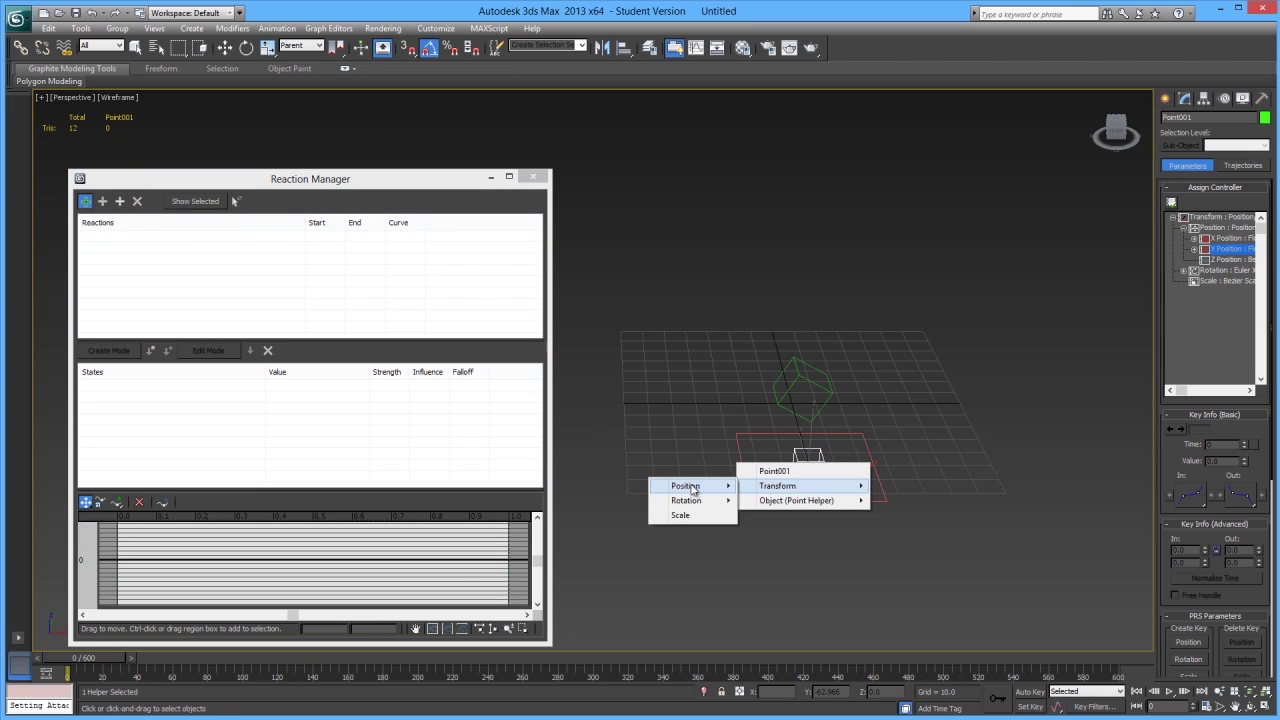
{"action": "mouse_move", "coordinate": [685, 486]}
{"action": "mouse_move", "coordinate": [600, 486]}
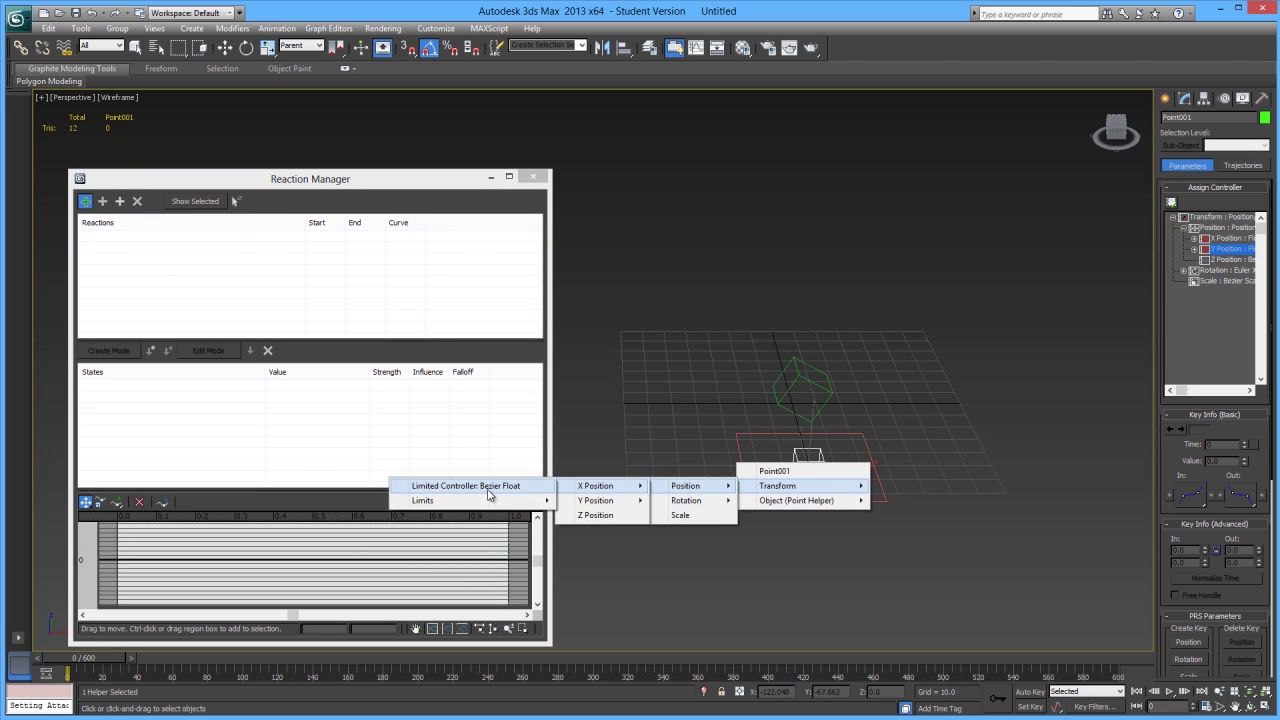
{"action": "left_click", "coordinate": [489, 488]}
- Rotate the box upright about Y, then reselect Point001
{"action": "left_click", "coordinate": [214, 243]}
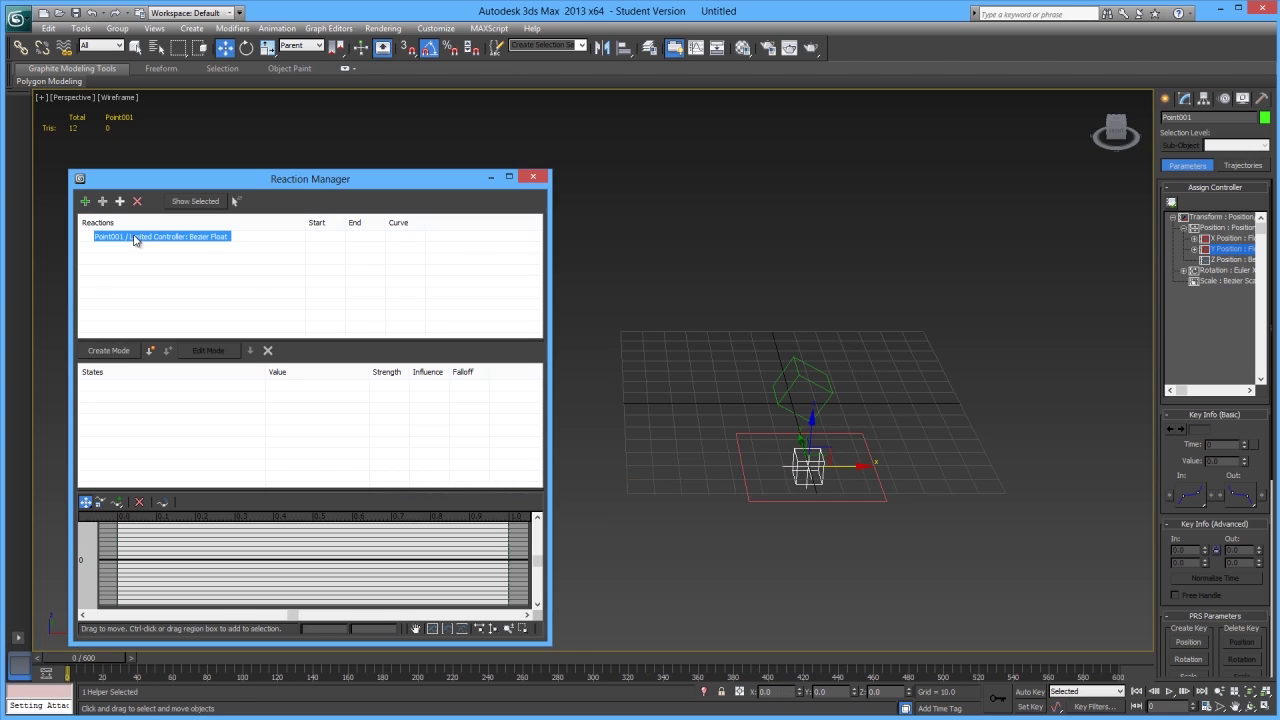
{"action": "left_click", "coordinate": [809, 373]}
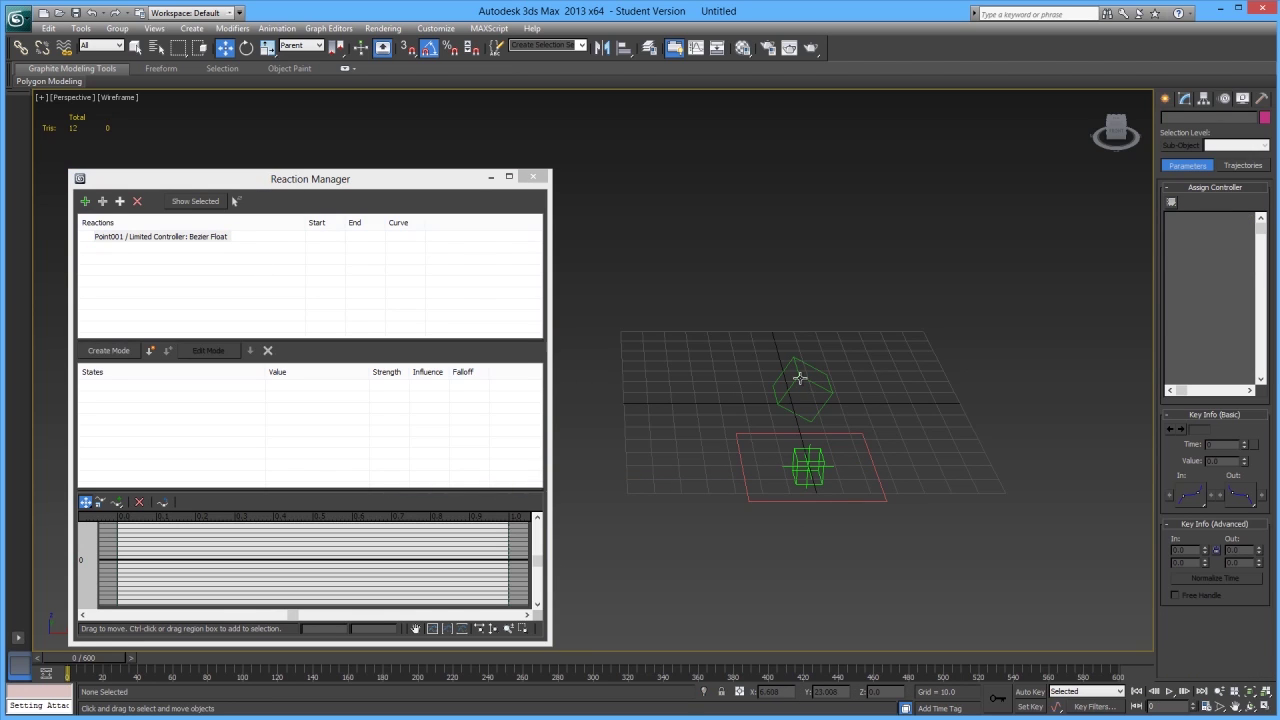
{"action": "left_click", "coordinate": [801, 377]}
{"action": "key", "text": "e"}
{"action": "left_click_drag", "start_coordinate": [811, 365], "coordinate": [792, 358]}
{"action": "left_click", "coordinate": [918, 374]}
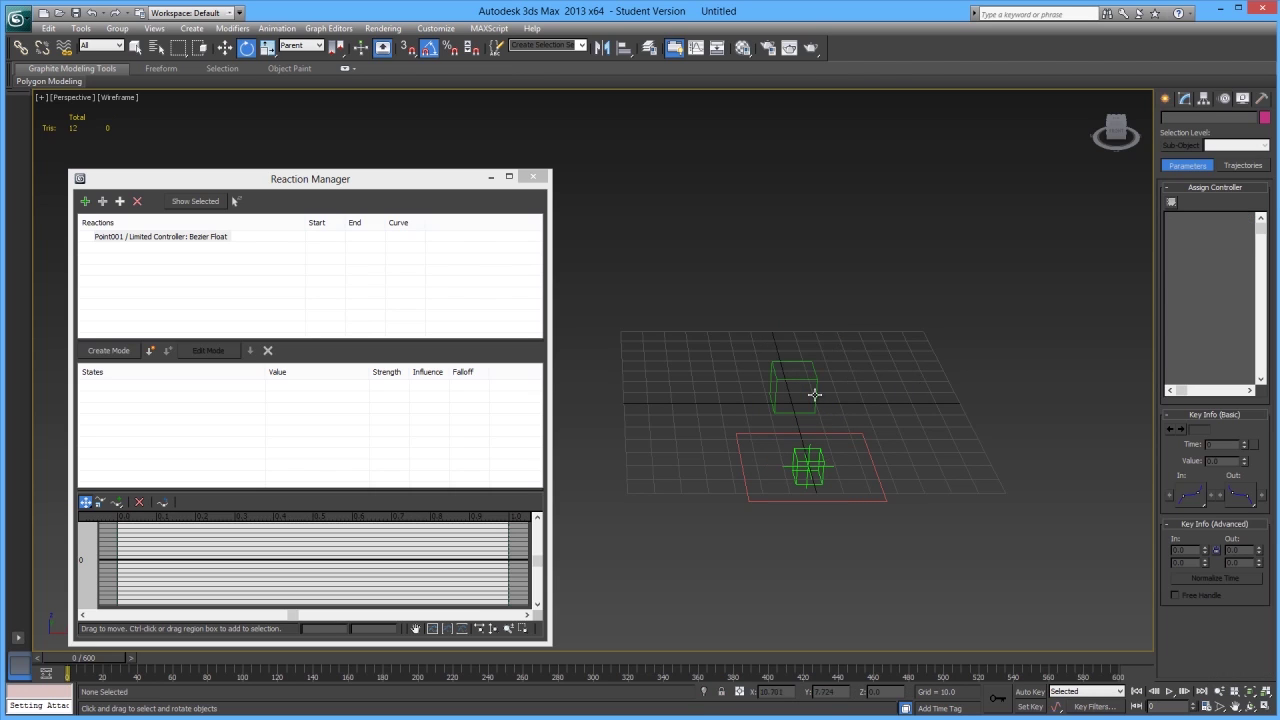
{"action": "left_click", "coordinate": [792, 459]}
- Add the box as a driven object, mistakenly picking its Y Position track
{"action": "key", "text": "w"}
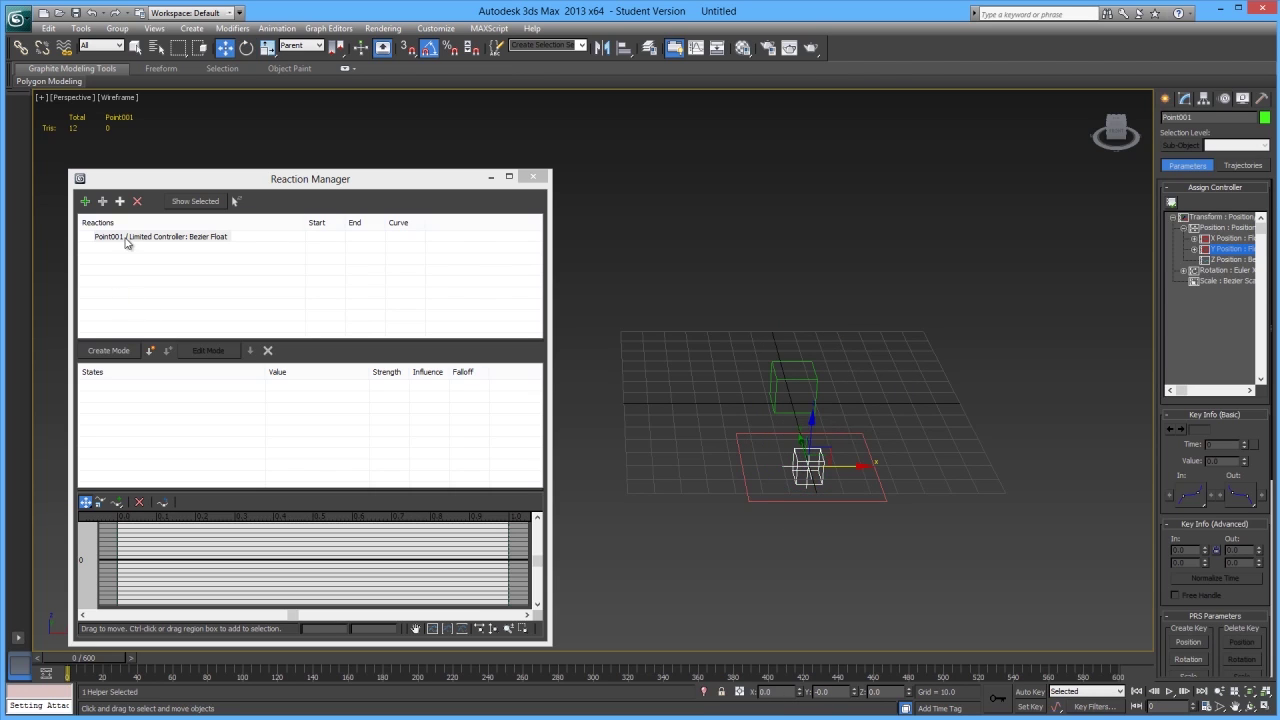
{"action": "left_click", "coordinate": [130, 237]}
{"action": "left_click", "coordinate": [104, 203]}
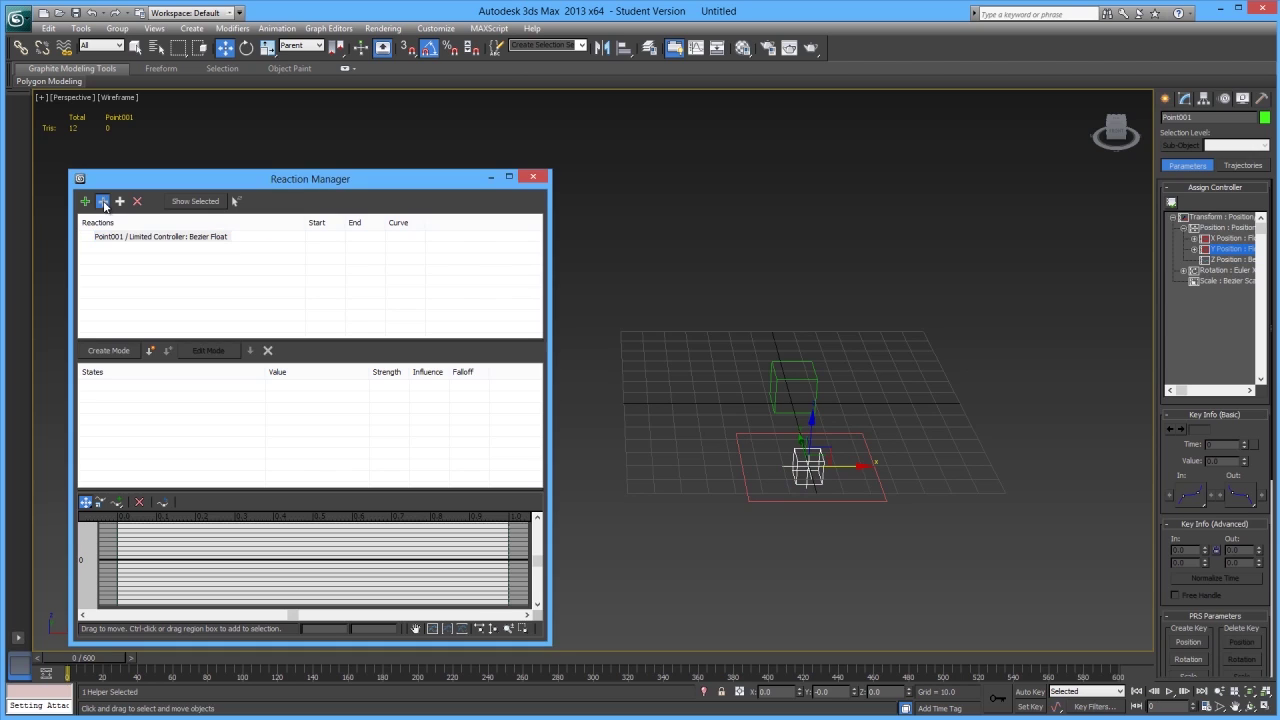
{"action": "left_click", "coordinate": [793, 380]}
{"action": "mouse_move", "coordinate": [784, 389]}
{"action": "mouse_move", "coordinate": [689, 392]}
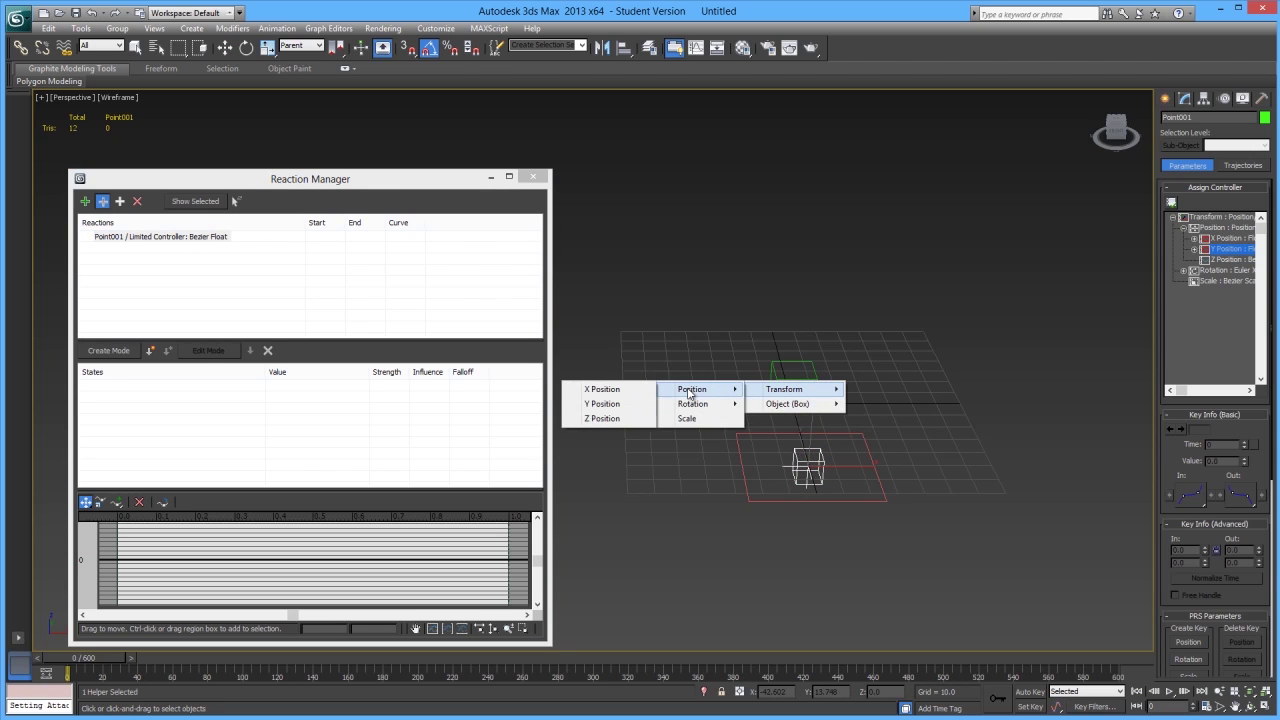
{"action": "left_click", "coordinate": [602, 403]}
- Reselect the box and add its Y Rotation as the driven track
{"action": "right_click", "coordinate": [670, 350]}
{"action": "left_click", "coordinate": [705, 364]}
{"action": "left_click", "coordinate": [810, 381]}
{"action": "key", "text": "e"}
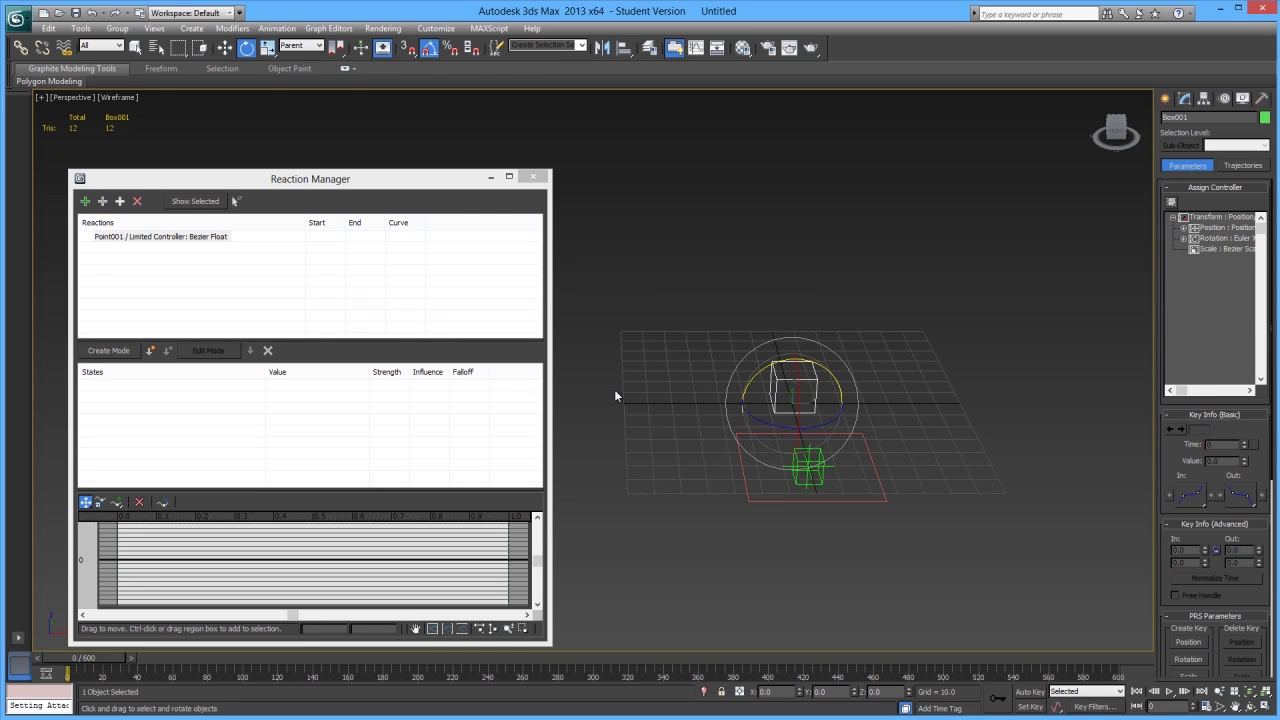
{"action": "left_click", "coordinate": [927, 381]}
{"action": "left_click", "coordinate": [803, 377]}
{"action": "left_click", "coordinate": [102, 201]}
{"action": "left_click", "coordinate": [781, 386]}
{"action": "mouse_move", "coordinate": [775, 390]}
{"action": "mouse_move", "coordinate": [682, 405]}
{"action": "left_click", "coordinate": [613, 423]}
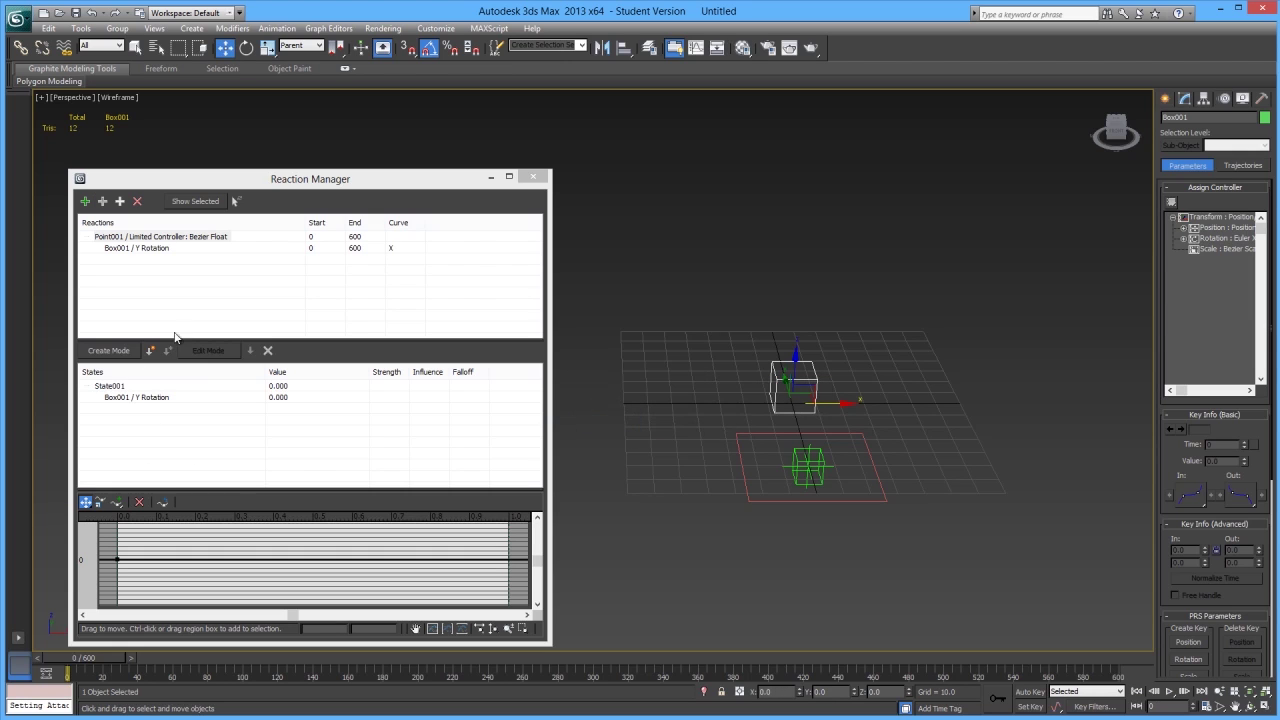
- Move Point001 to X -25.3, record State002, and set it to box Y rotation -45°
{"action": "left_click", "coordinate": [792, 461]}
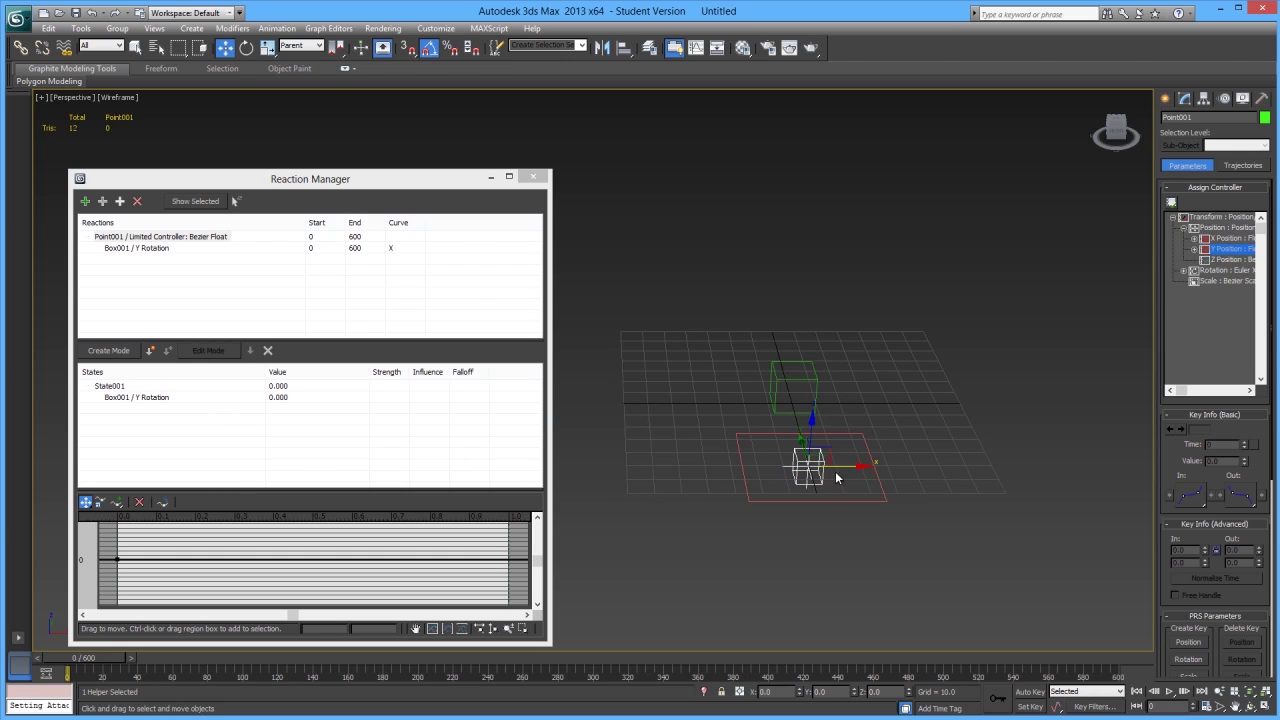
{"action": "left_click_drag", "start_coordinate": [847, 465], "coordinate": [781, 466]}
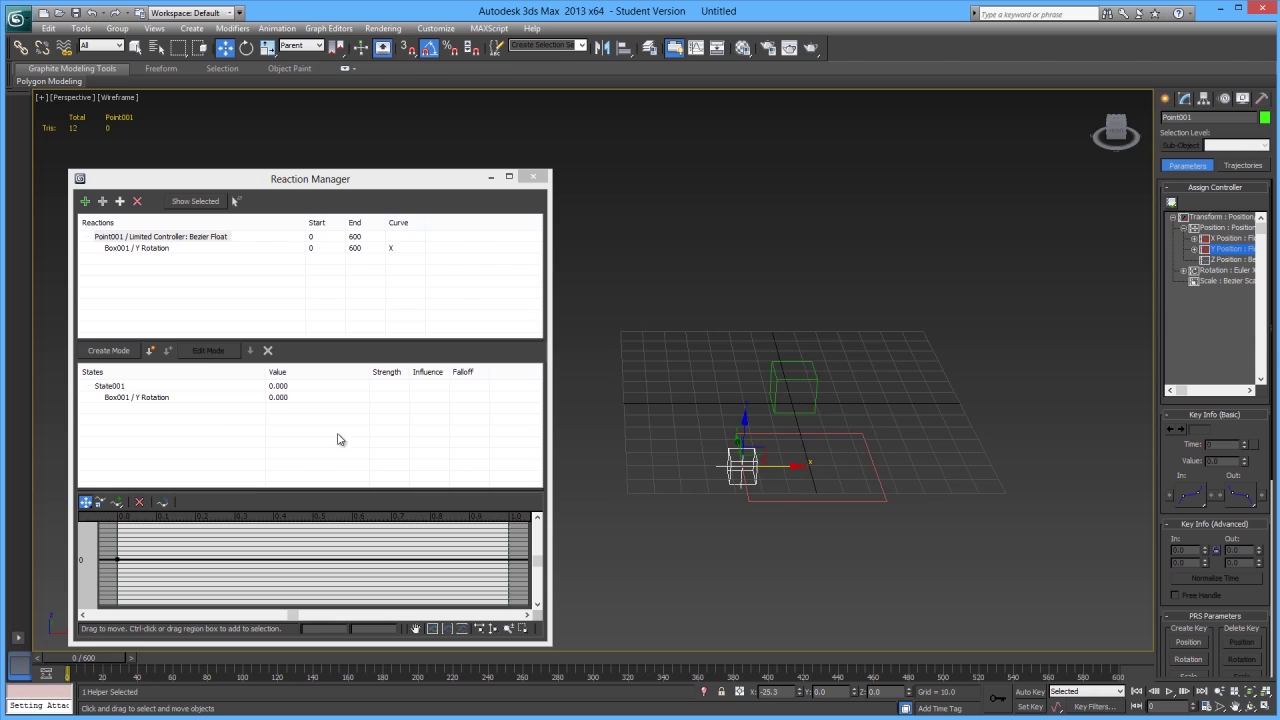
{"action": "left_click", "coordinate": [146, 350]}
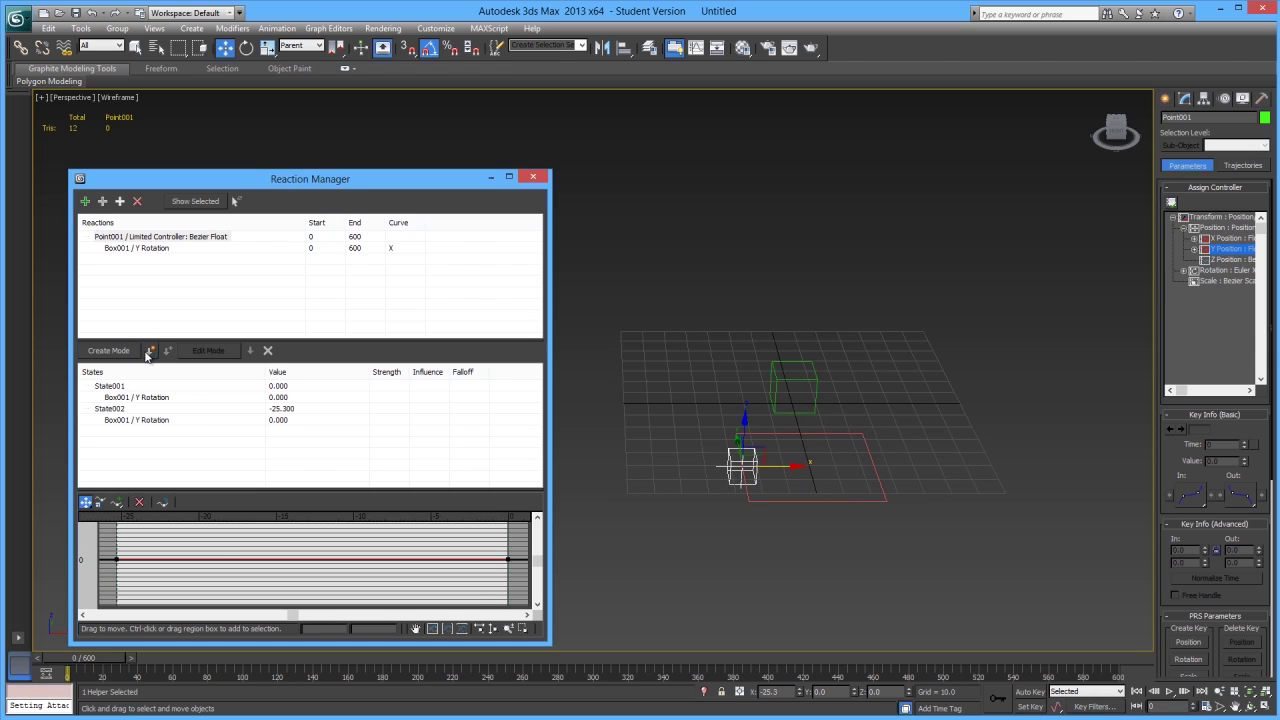
{"action": "left_click", "coordinate": [796, 392]}
{"action": "left_click", "coordinate": [118, 418]}
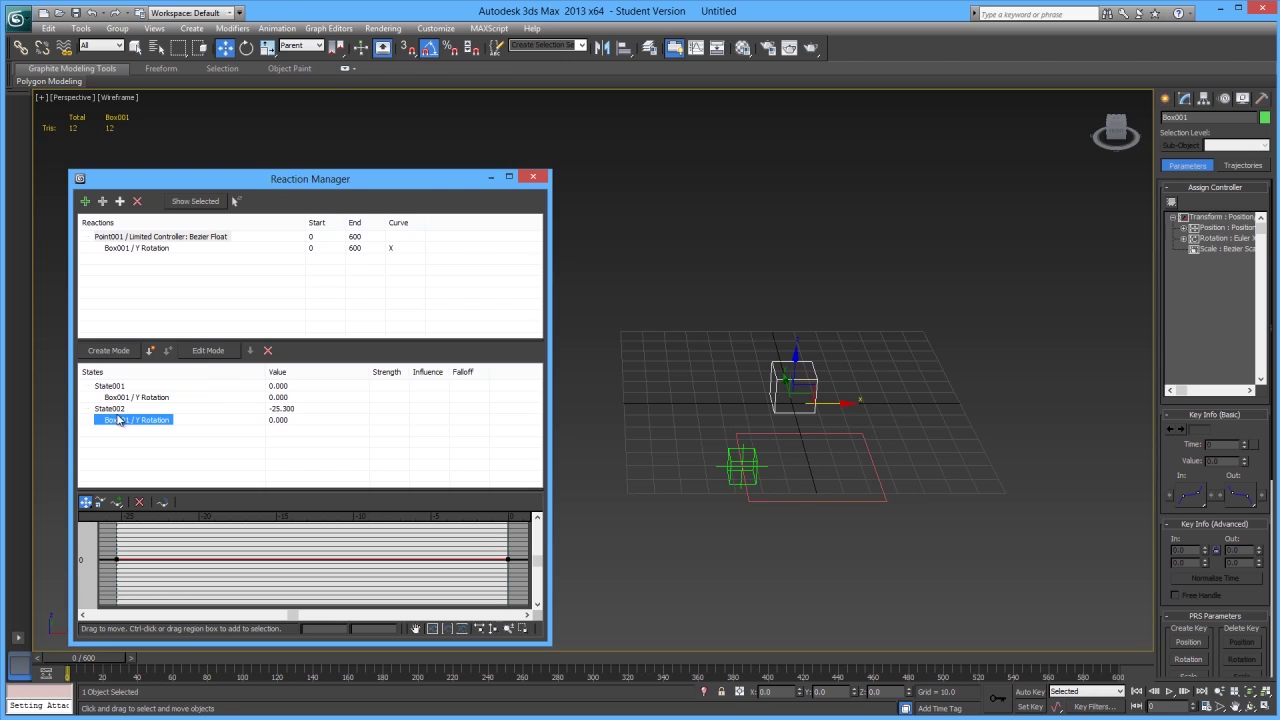
{"action": "left_click", "coordinate": [222, 351]}
{"action": "key", "text": "e"}
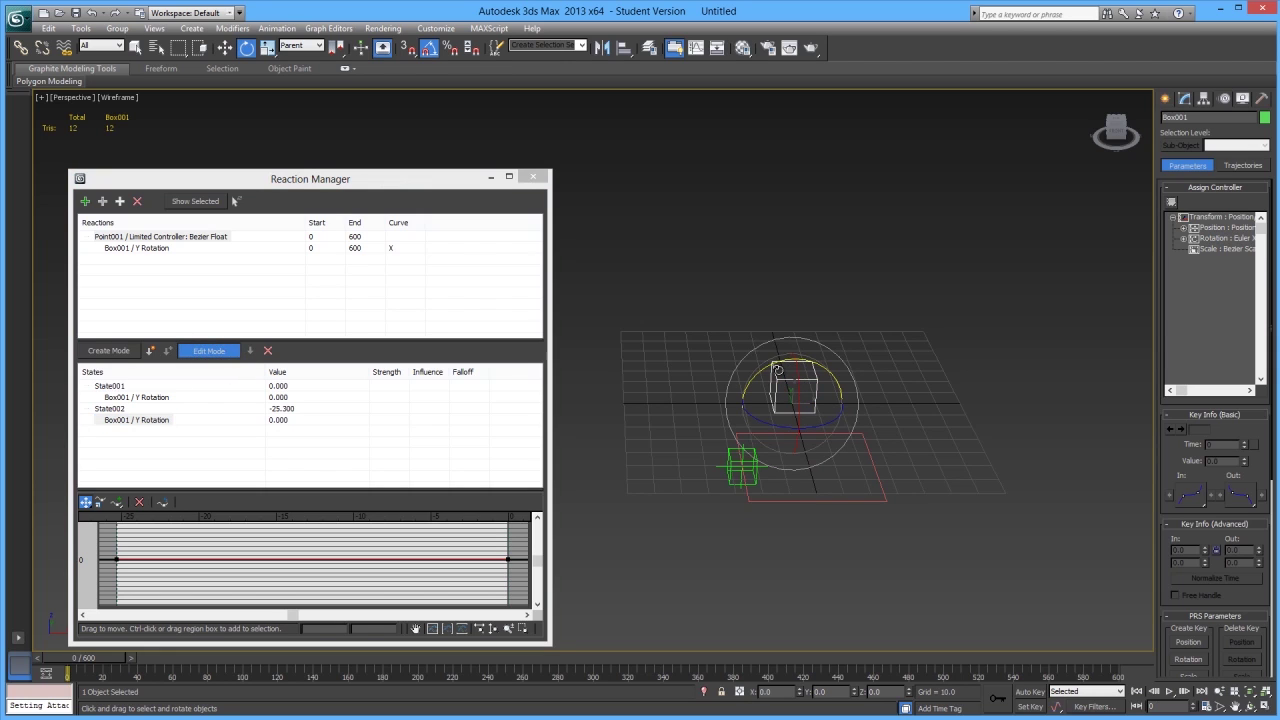
{"action": "left_click_drag", "start_coordinate": [771, 364], "coordinate": [740, 366]}
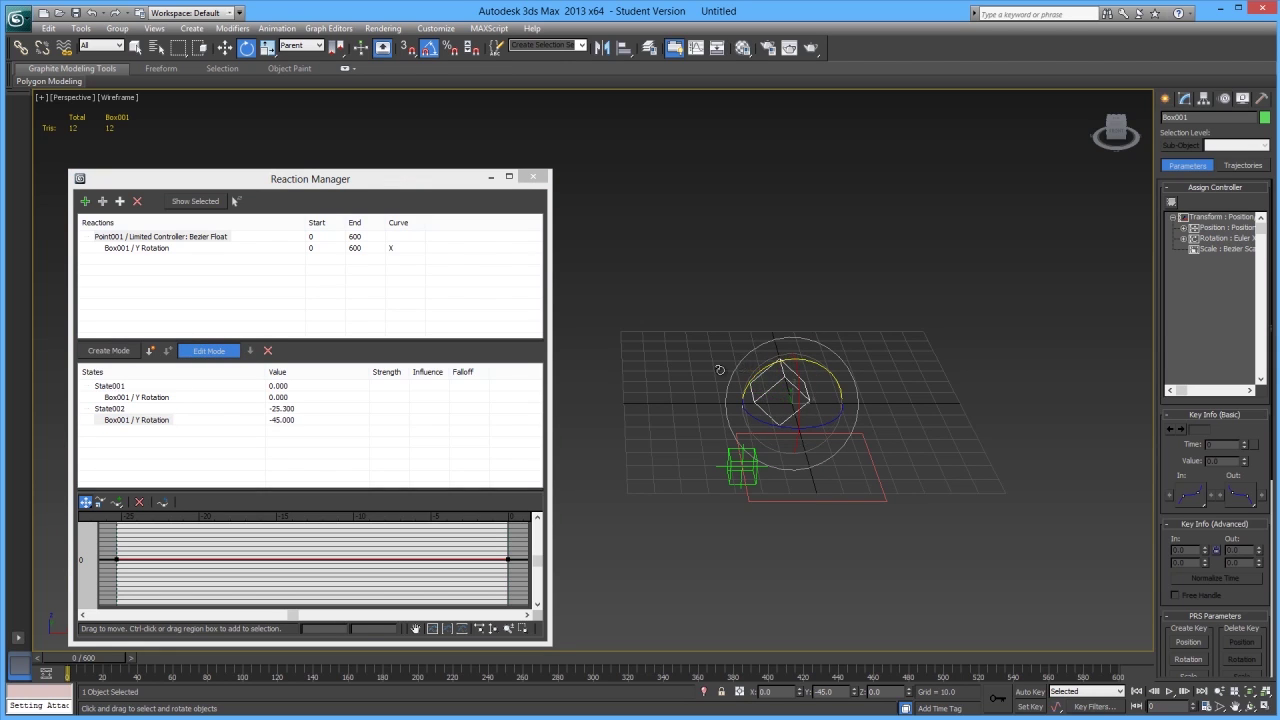
{"action": "left_click", "coordinate": [199, 352]}
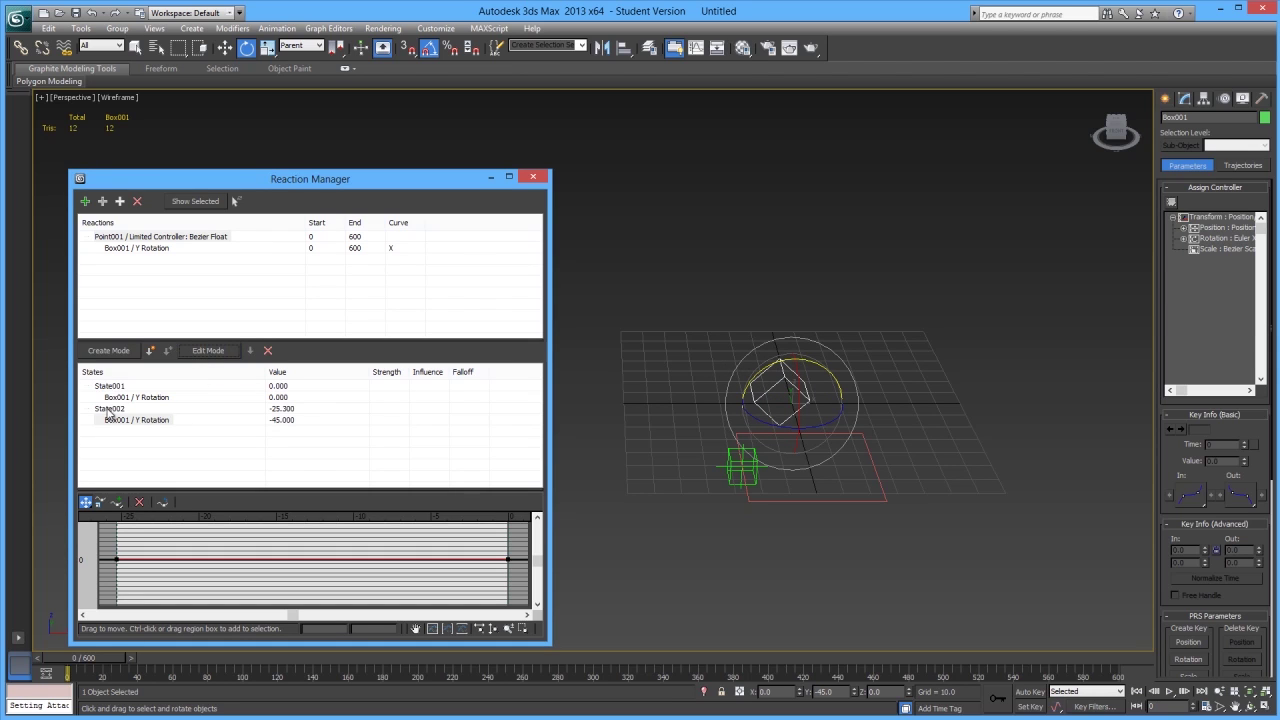
- Move Point001 to X 25.3
{"action": "left_click", "coordinate": [727, 462]}
{"action": "key", "text": "w"}
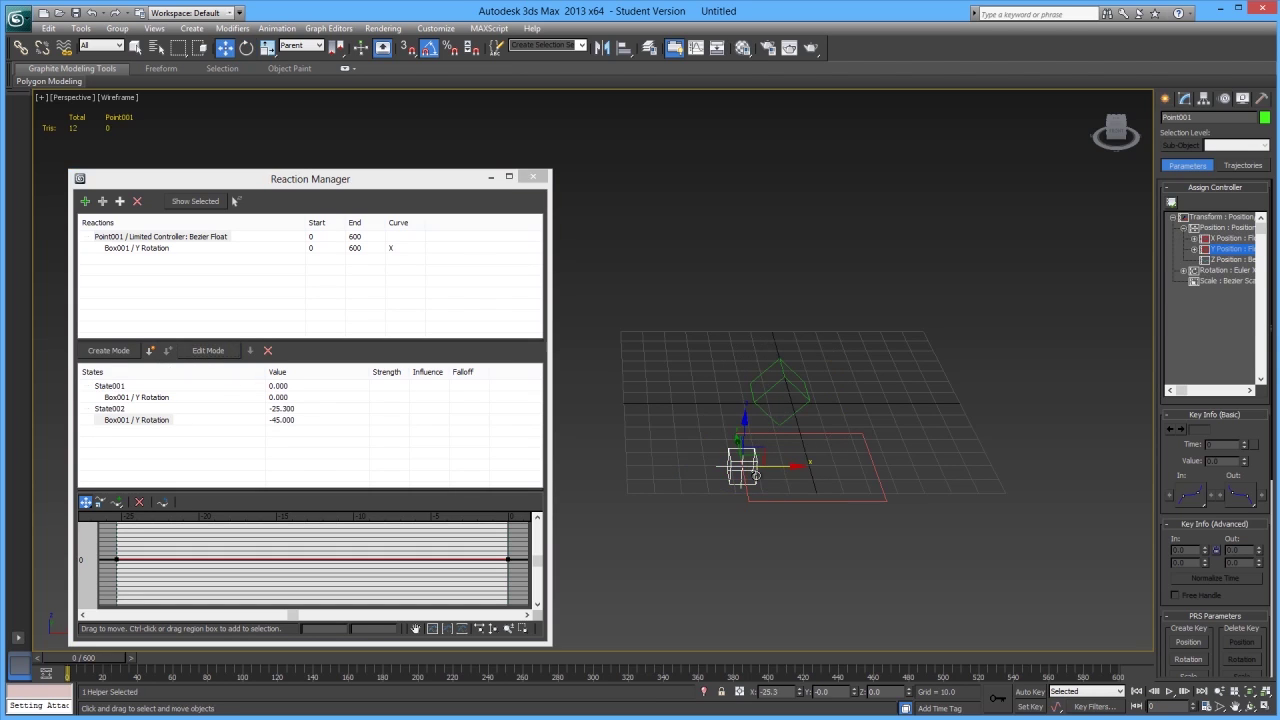
{"action": "left_click_drag", "start_coordinate": [765, 462], "coordinate": [980, 455]}
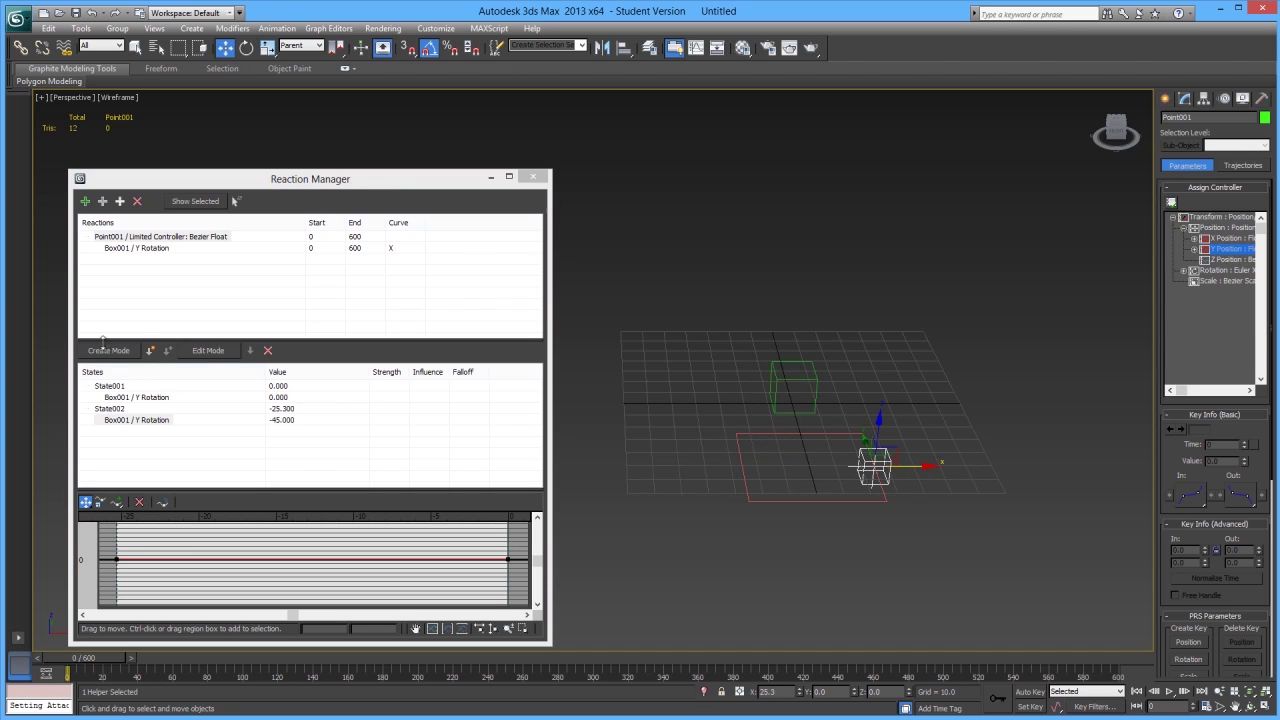
- Record State003 at X 25.3 and set it to turn the box 45° about Y
{"action": "left_click", "coordinate": [150, 350]}
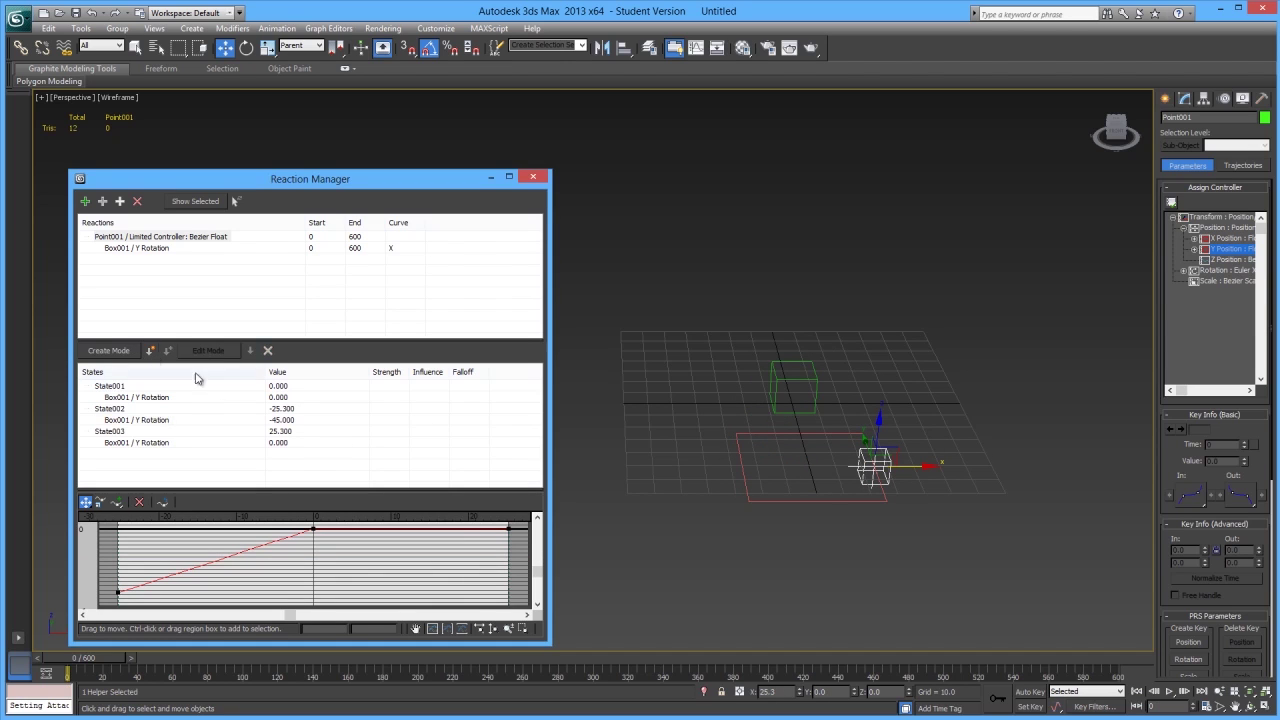
{"action": "left_click", "coordinate": [799, 380]}
{"action": "key", "text": "e"}
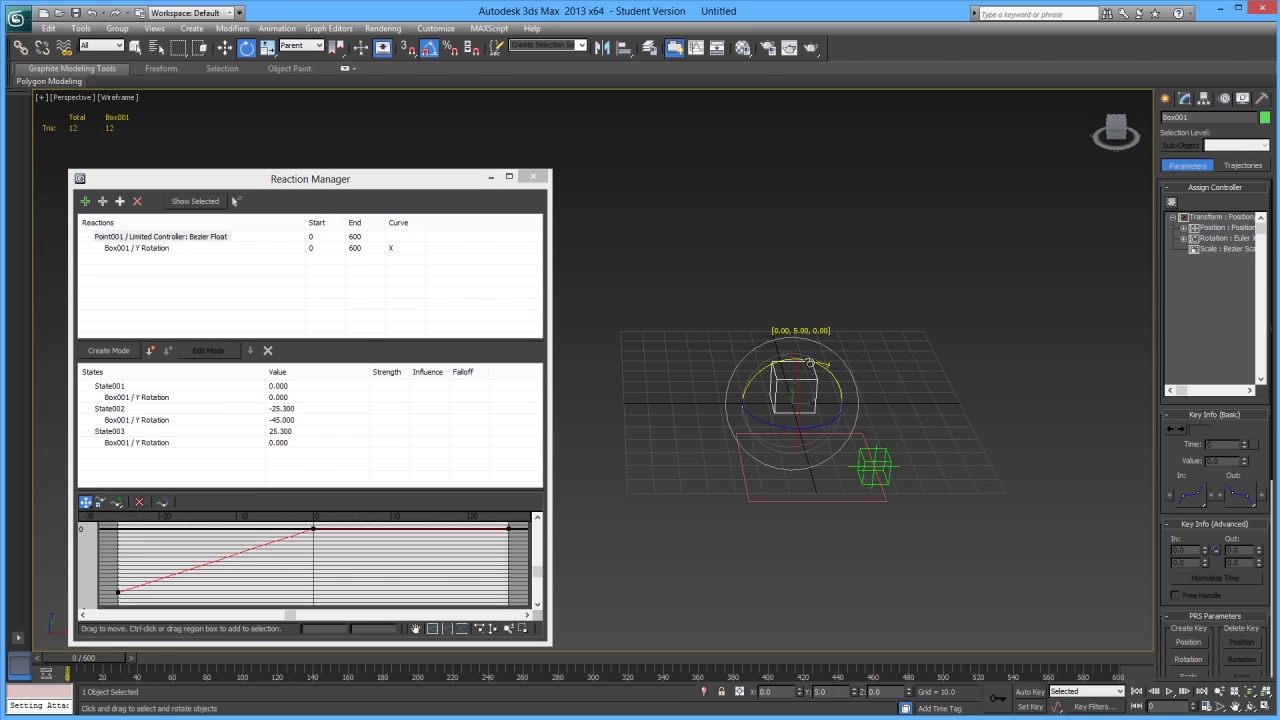
{"action": "left_click", "coordinate": [128, 442]}
{"action": "left_click", "coordinate": [203, 353]}
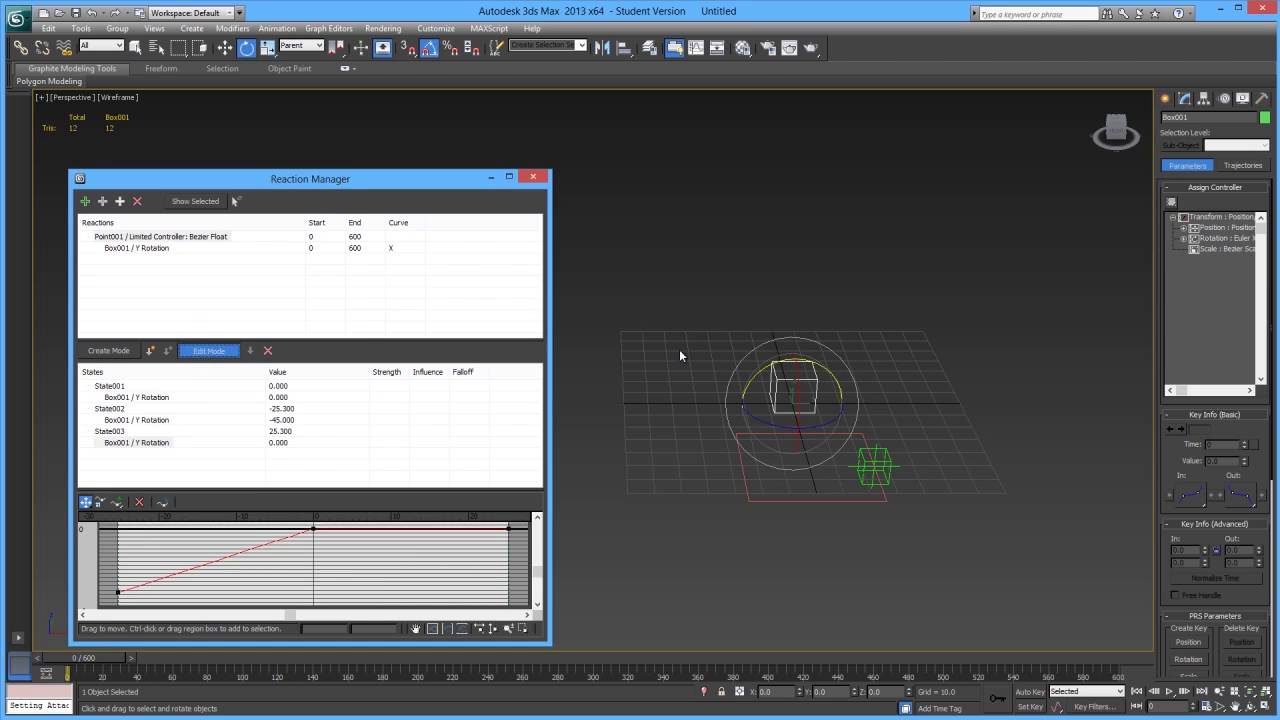
{"action": "left_click_drag", "start_coordinate": [783, 359], "coordinate": [810, 353]}
{"action": "left_click", "coordinate": [908, 440]}
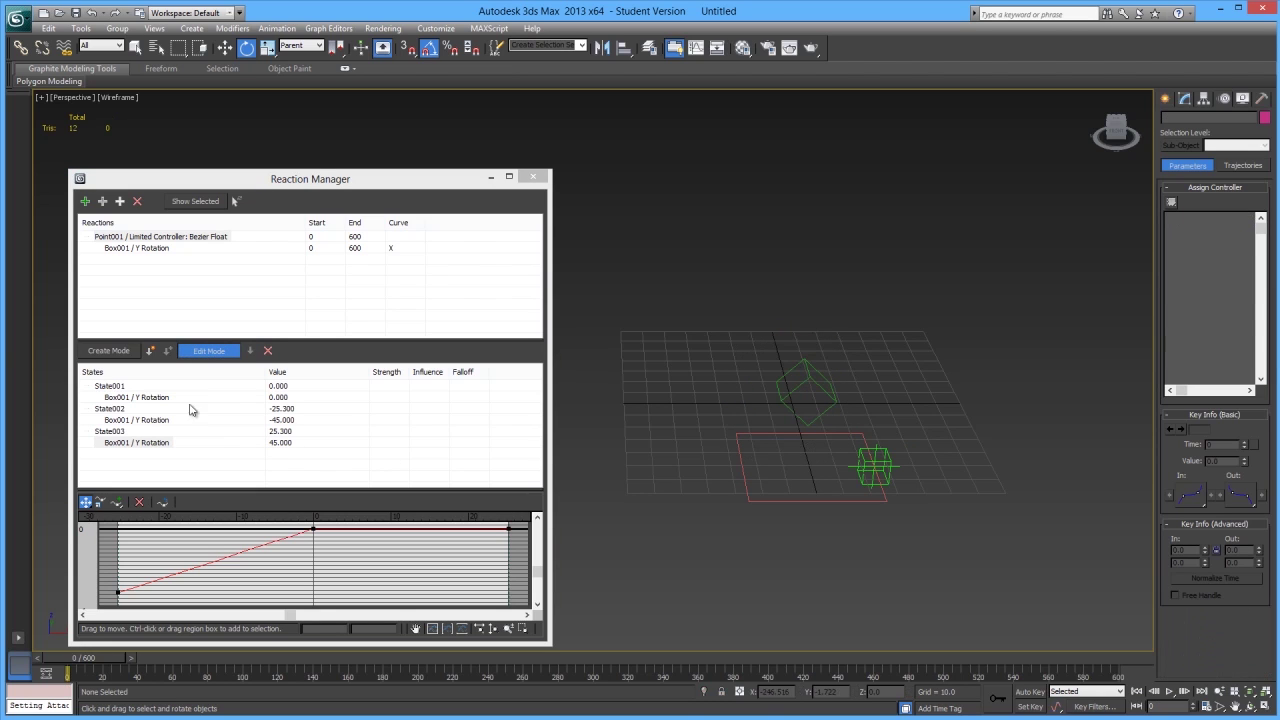
{"action": "left_click", "coordinate": [240, 352]}
- Drag Point001 around the grid to test the box's Y tilt, ending at X 25.3, Y 15.4
{"action": "left_click", "coordinate": [882, 463]}
{"action": "key", "text": "w"}
{"action": "left_click_drag", "start_coordinate": [914, 466], "coordinate": [792, 392]}
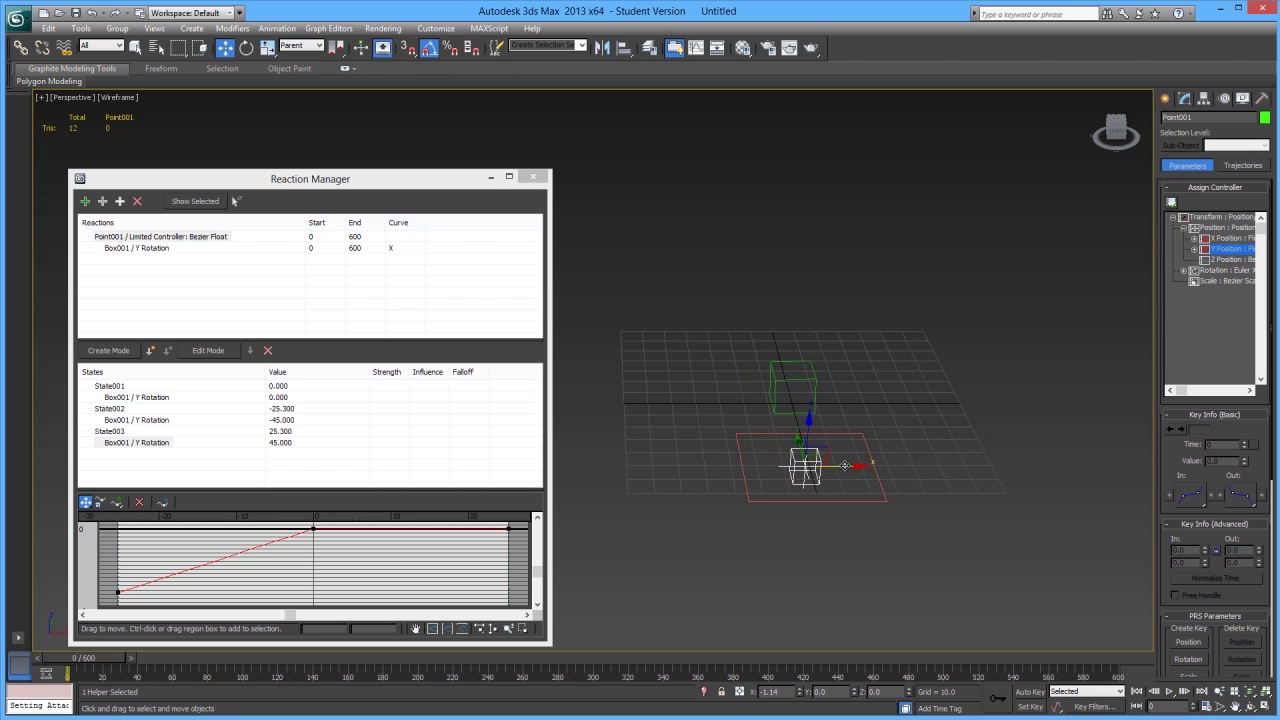
{"action": "left_click_drag", "start_coordinate": [845, 466], "coordinate": [833, 442]}
{"action": "middle_click_drag", "start_coordinate": [866, 433], "coordinate": [853, 520], "text": "alt"}
{"action": "mouse_move", "coordinate": [866, 471]}
{"action": "left_mouse_down"}
{"action": "mouse_move", "coordinate": [820, 468]}
{"action": "mouse_move", "coordinate": [852, 466]}
{"action": "left_mouse_up"}
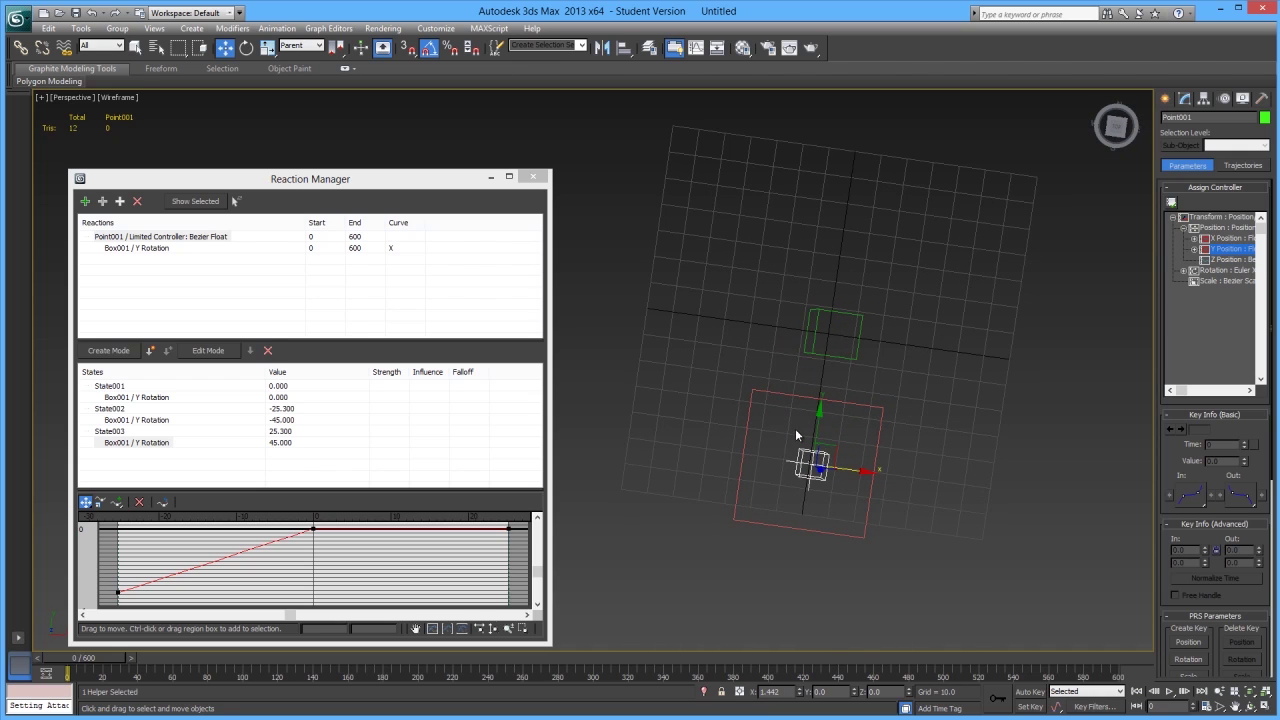
{"action": "left_click_drag", "start_coordinate": [834, 444], "coordinate": [748, 511]}
{"action": "left_click_drag", "start_coordinate": [670, 519], "coordinate": [826, 447]}
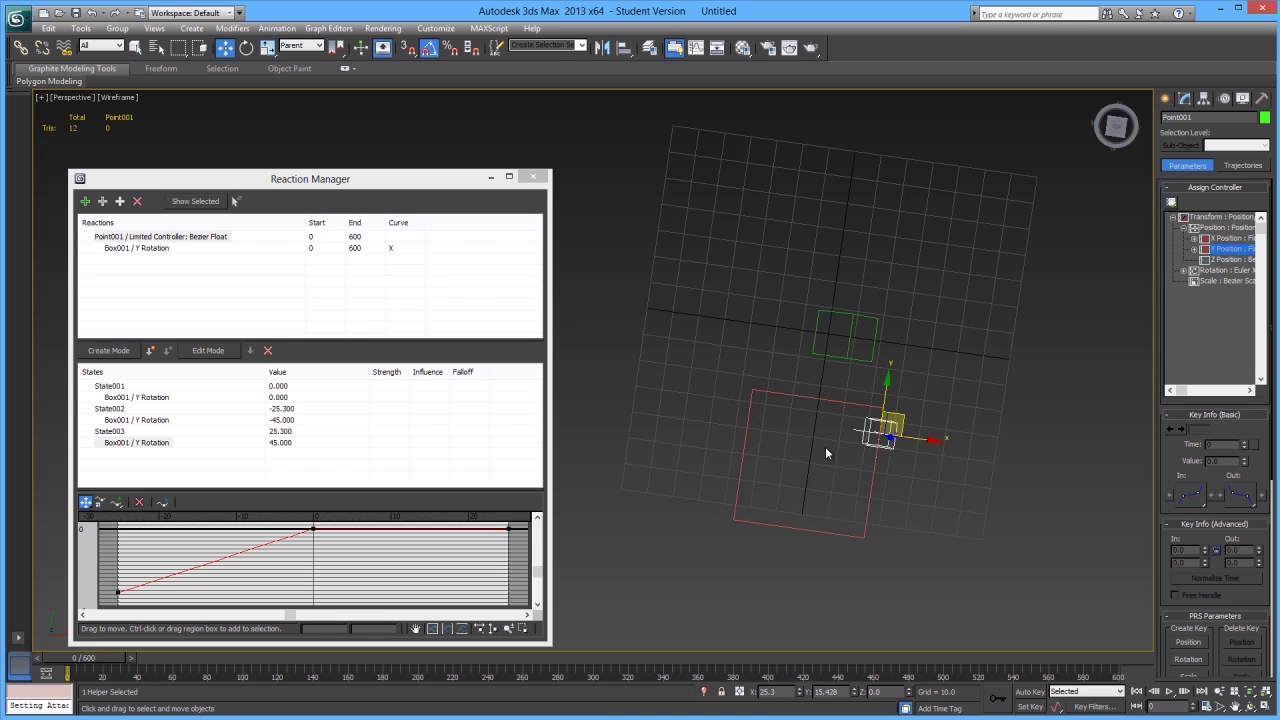